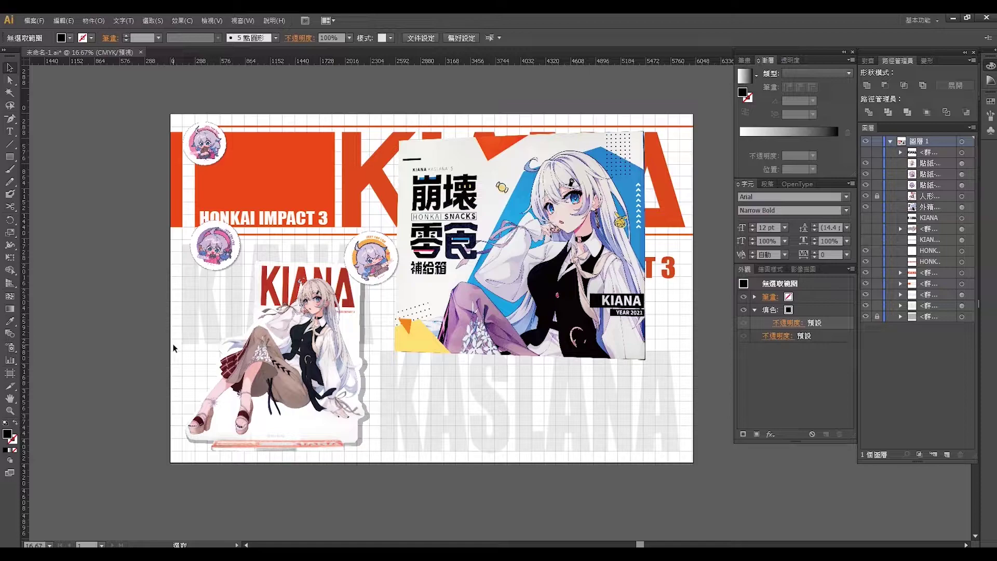
Step: Marquee-select all objects on the Kiana poster, then deselect and bring up the File menu
mouse_move(128, 113)
left_mouse_down()
mouse_move(529, 375)
mouse_move(707, 474)
left_mouse_up()
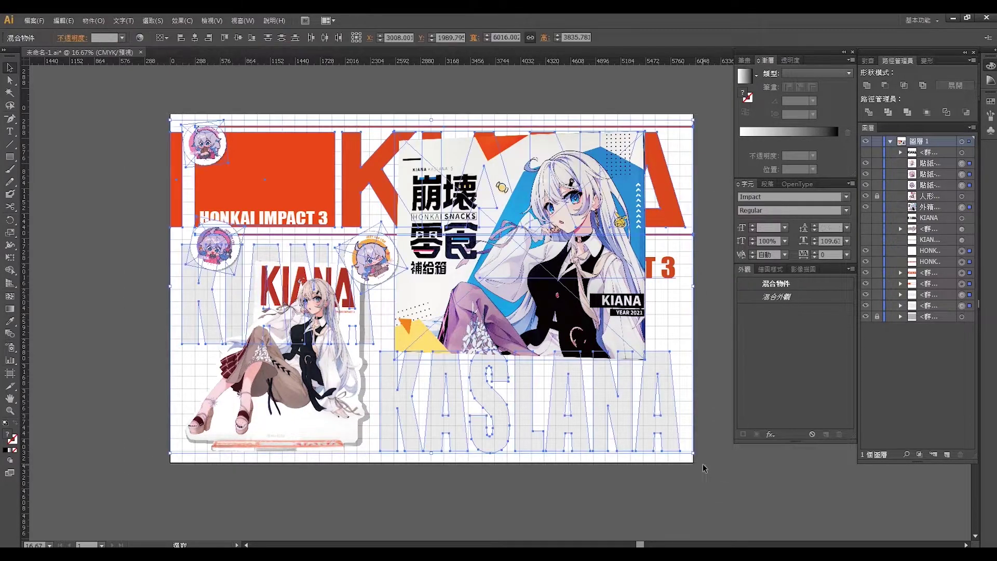
left_click(137, 108)
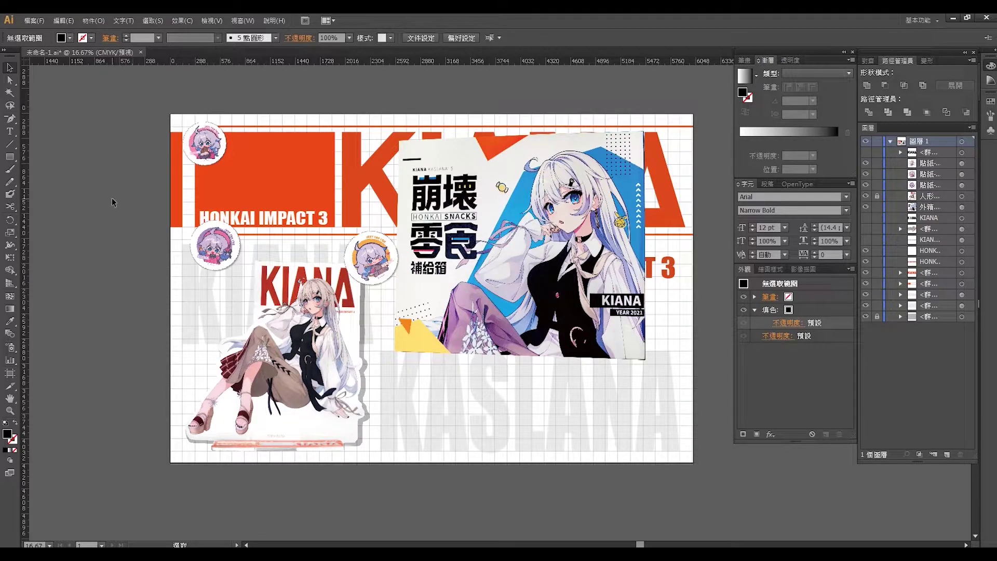
left_click(34, 20)
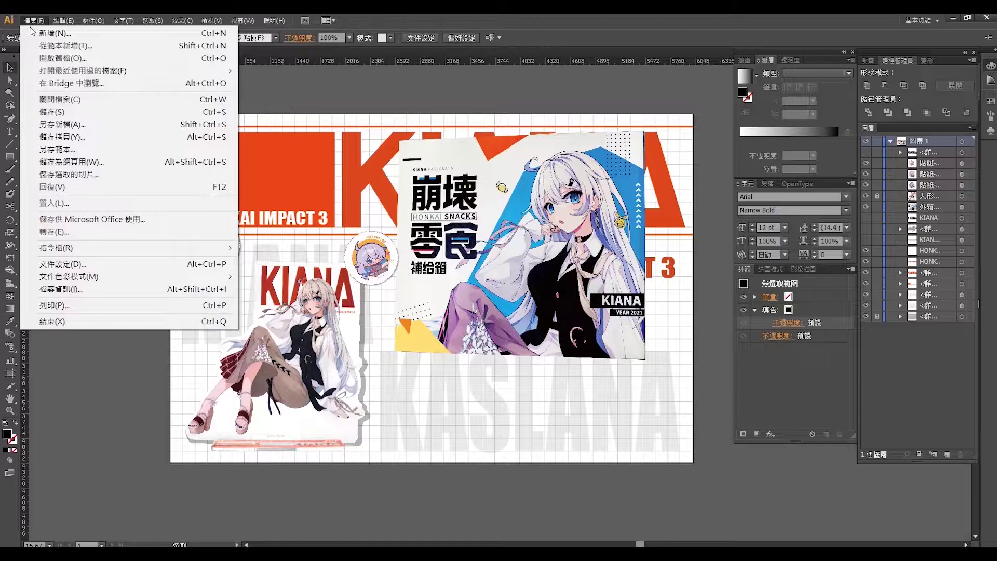
Step: Create a new 60 × 30 cm document with centimetres as the unit
key("Escape")
key("ctrl+n")
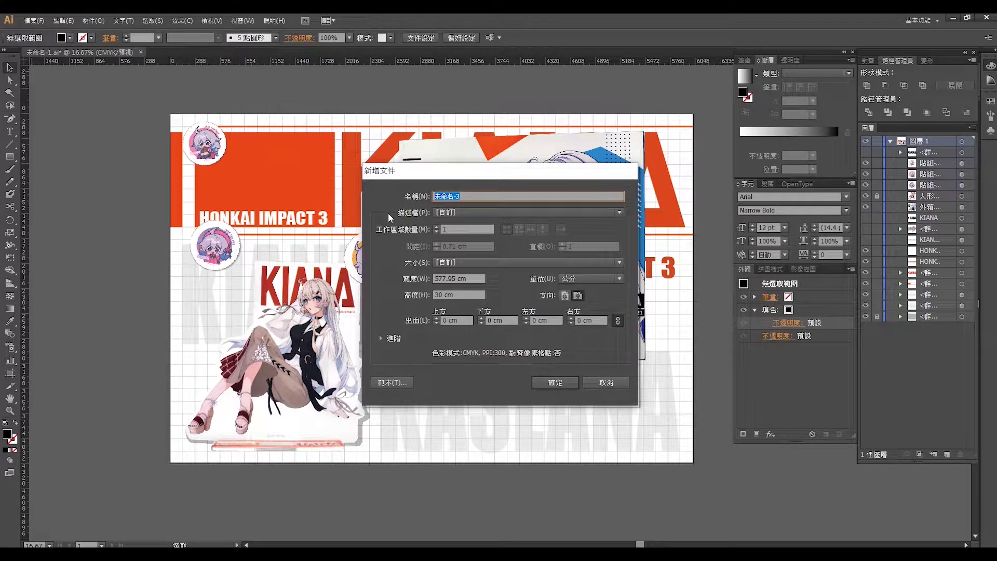
left_click(477, 279)
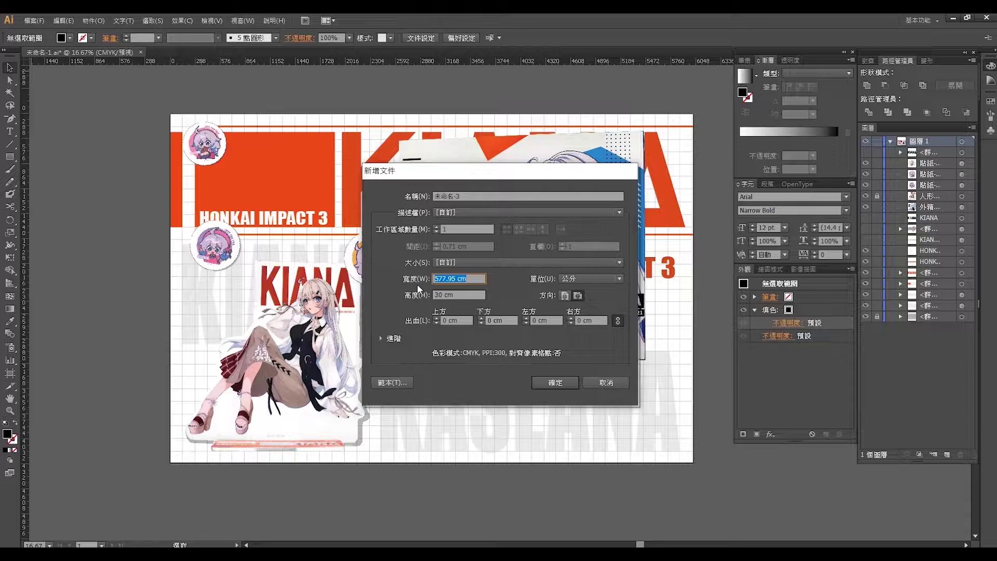
type("600.")
left_click(439, 295)
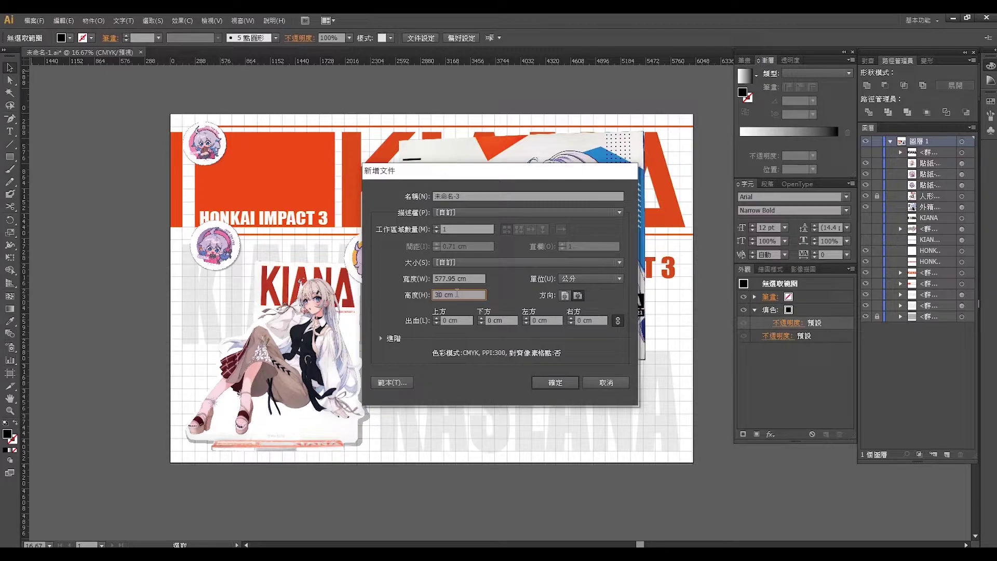
left_click(474, 279)
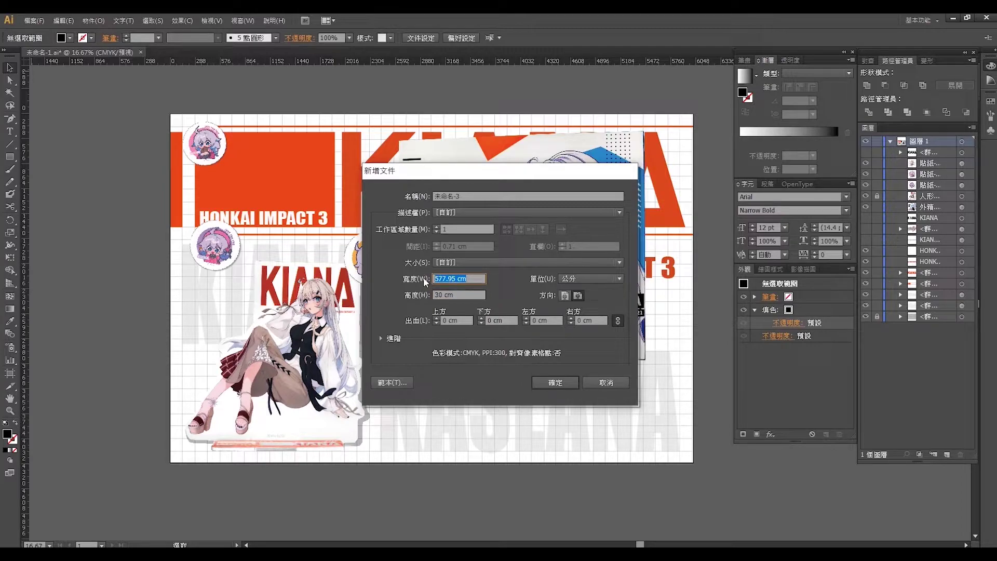
type("60")
left_click(460, 294)
left_click(597, 279)
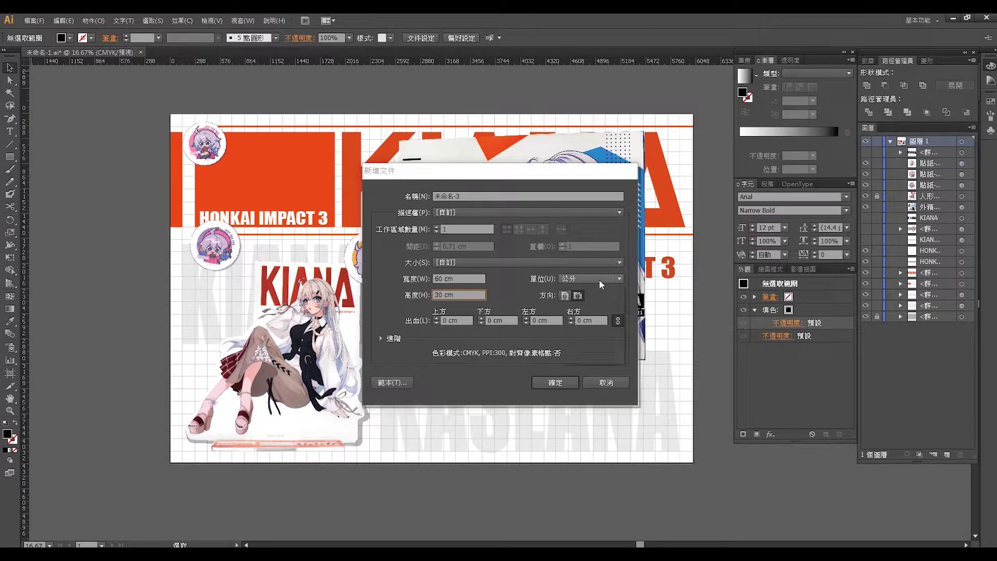
left_click(582, 336)
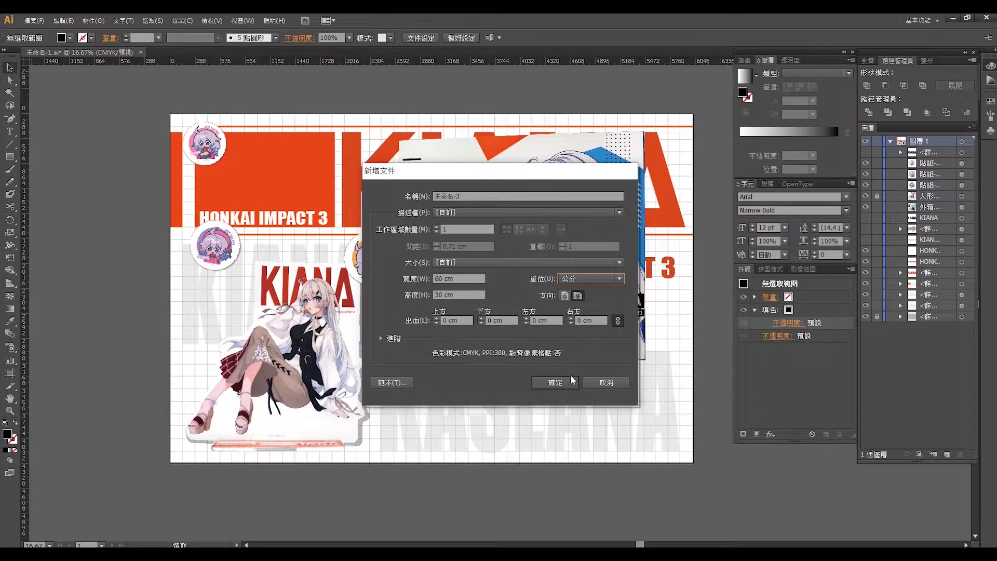
left_click(554, 383)
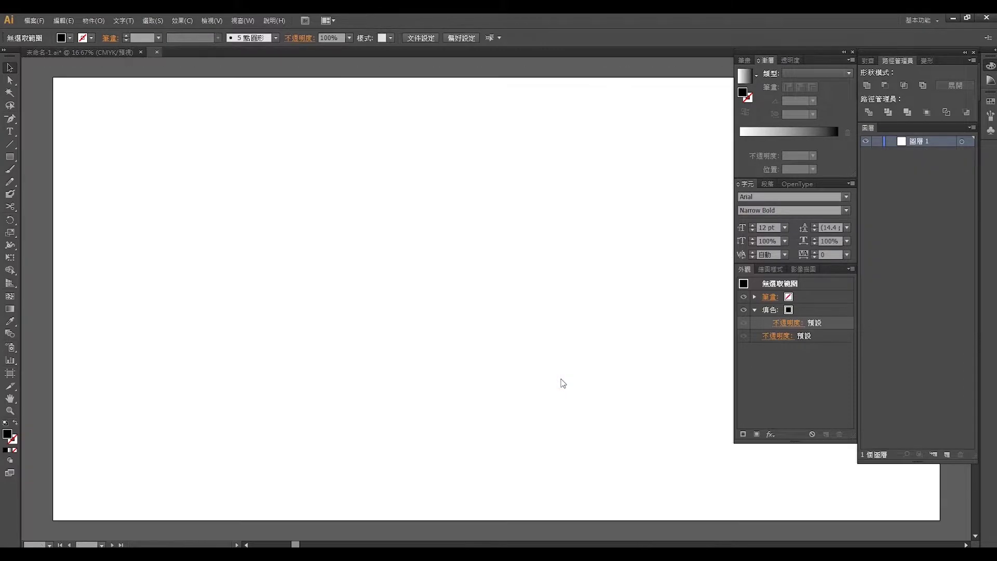
Step: Return to the Kiana poster and select the placed 外箱.psd snack-box image
scroll(449, 311, "down", 1)
scroll(449, 311, "down", 1)
mouse_move(449, 311)
left_mouse_down()
mouse_move(392, 310)
mouse_move(430, 337)
left_mouse_up()
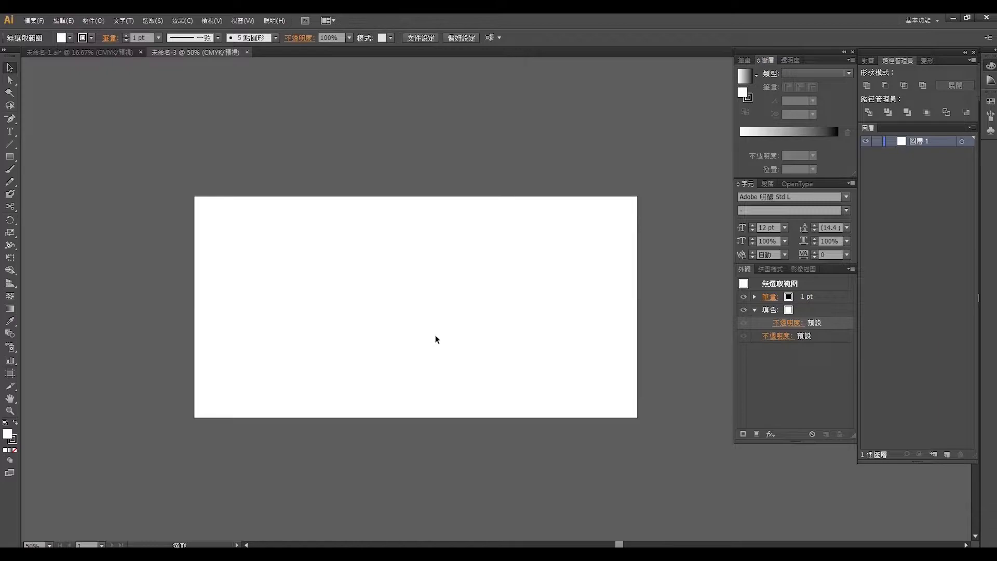
left_click_drag(500, 414, 666, 454)
left_click(78, 52)
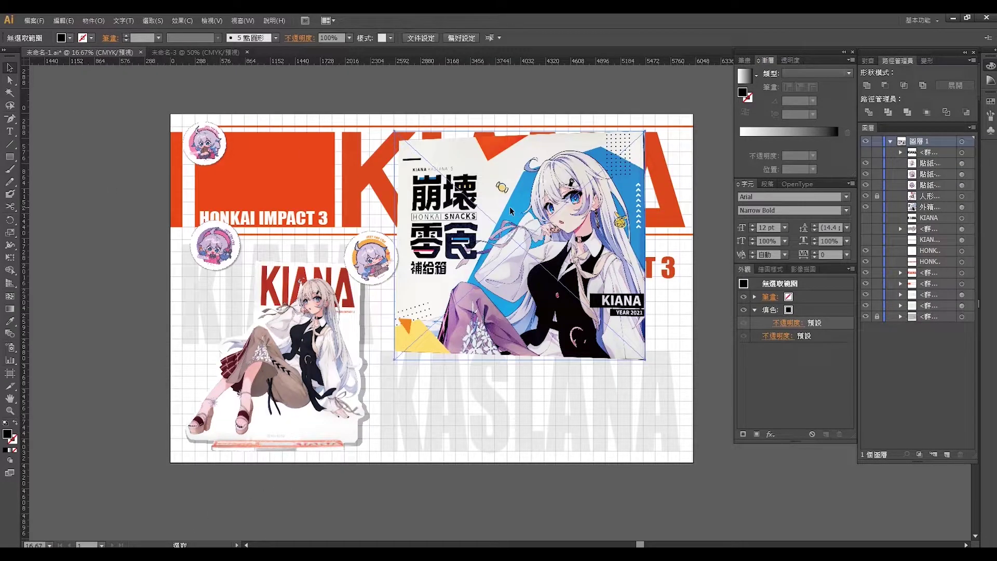
left_click(519, 234)
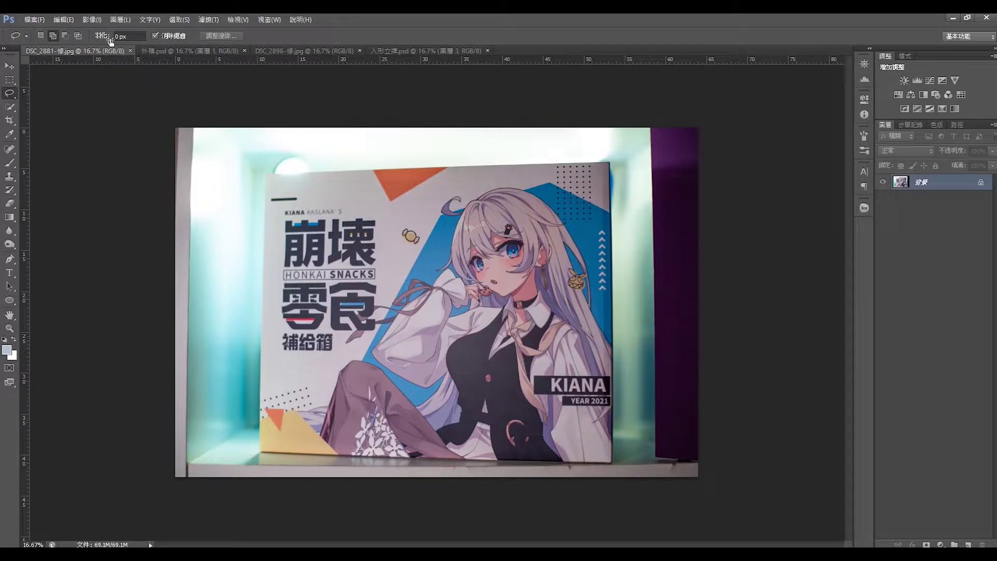
left_click(103, 21)
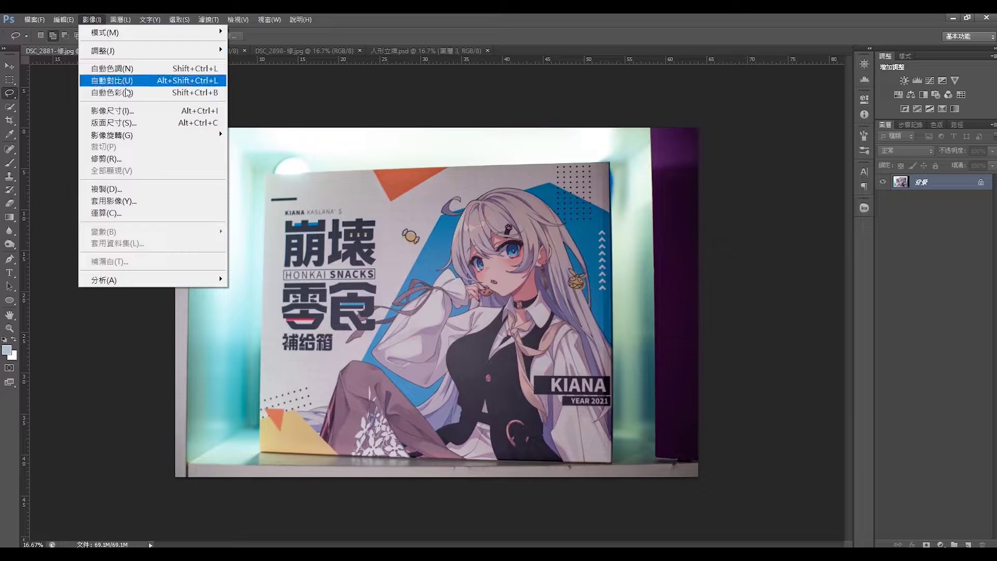
left_click(139, 113)
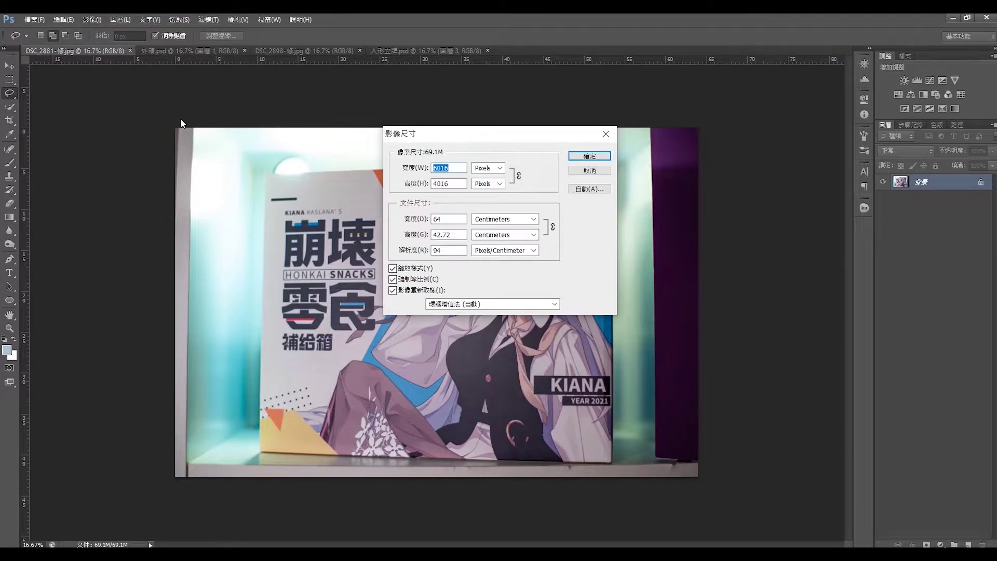
left_click_drag(450, 168, 438, 167)
double_click(456, 185)
left_click(584, 171)
left_click(314, 51)
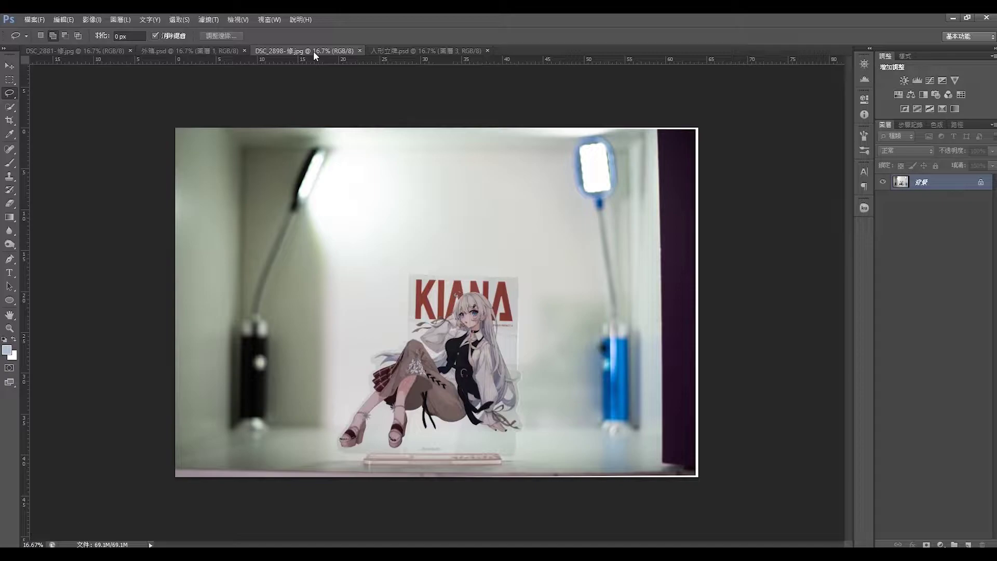
left_click(101, 19)
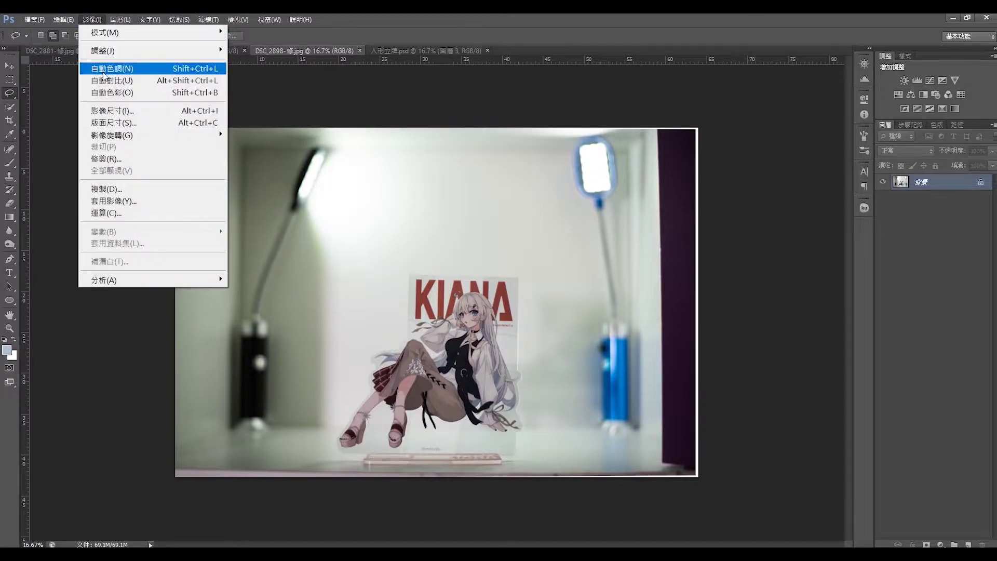
left_click(125, 111)
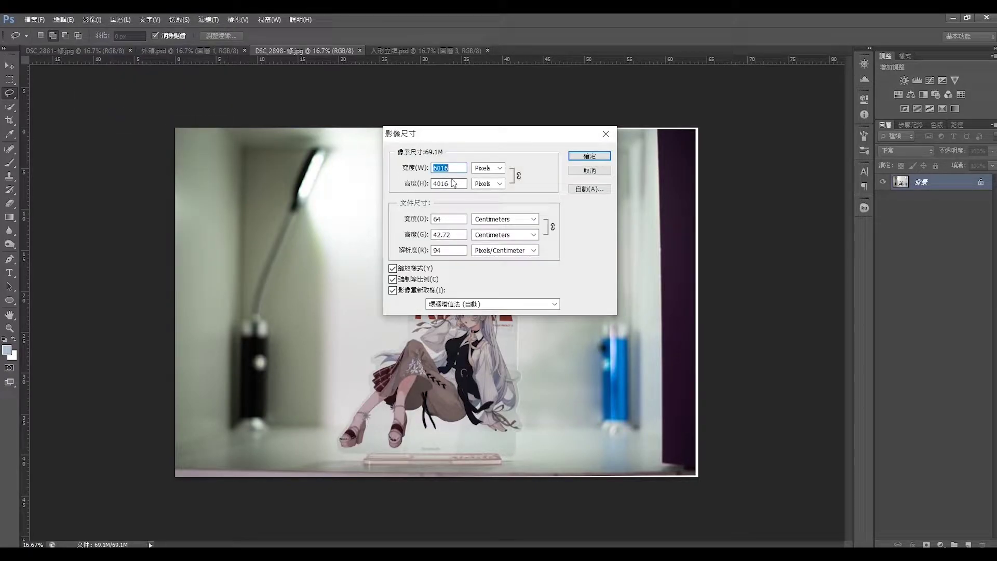
left_click(457, 168)
left_click(451, 251)
left_click(590, 171)
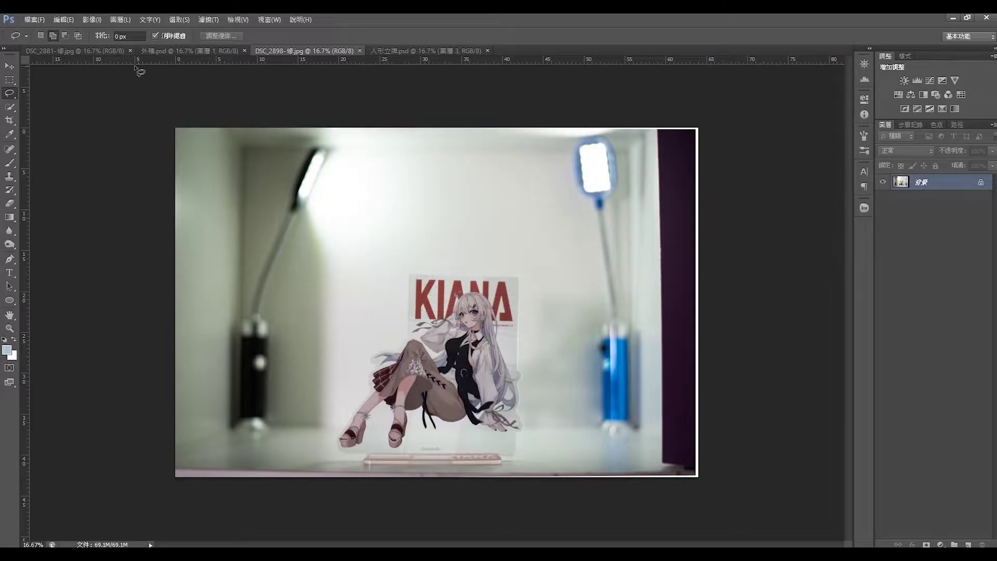
left_click(82, 51)
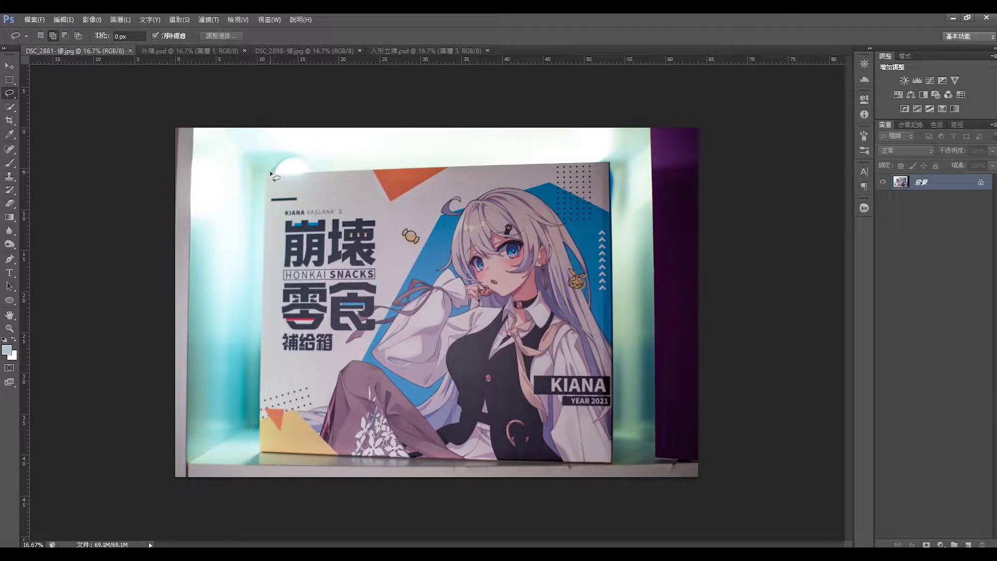
Step: Trace a freehand lasso selection around the snack box in the photo
right_click(11, 93)
left_click(44, 104)
right_click(10, 94)
left_click(47, 93)
left_click_drag(259, 168, 248, 289)
left_click_drag(454, 470, 593, 471)
mouse_move(646, 436)
left_mouse_down()
mouse_move(613, 153)
mouse_move(258, 164)
left_mouse_up()
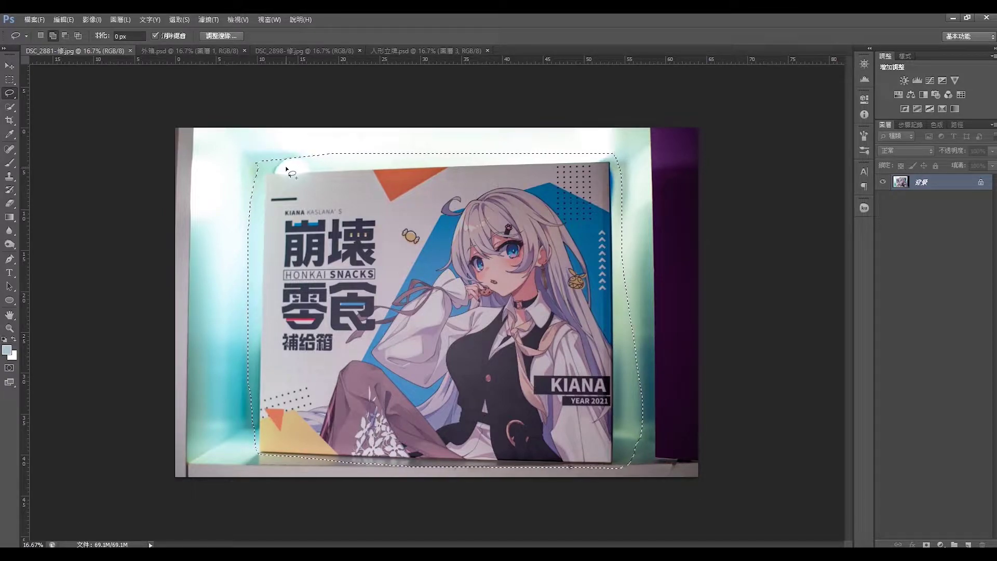
Step: Check Image Size without resizing, then invert the selection to the background
left_click(92, 19)
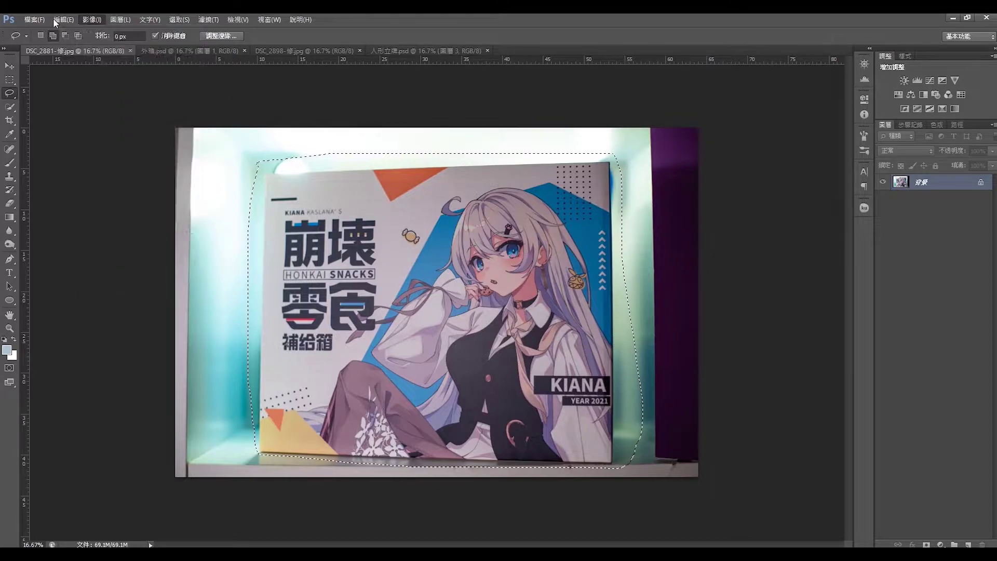
left_click(92, 19)
left_click(115, 108)
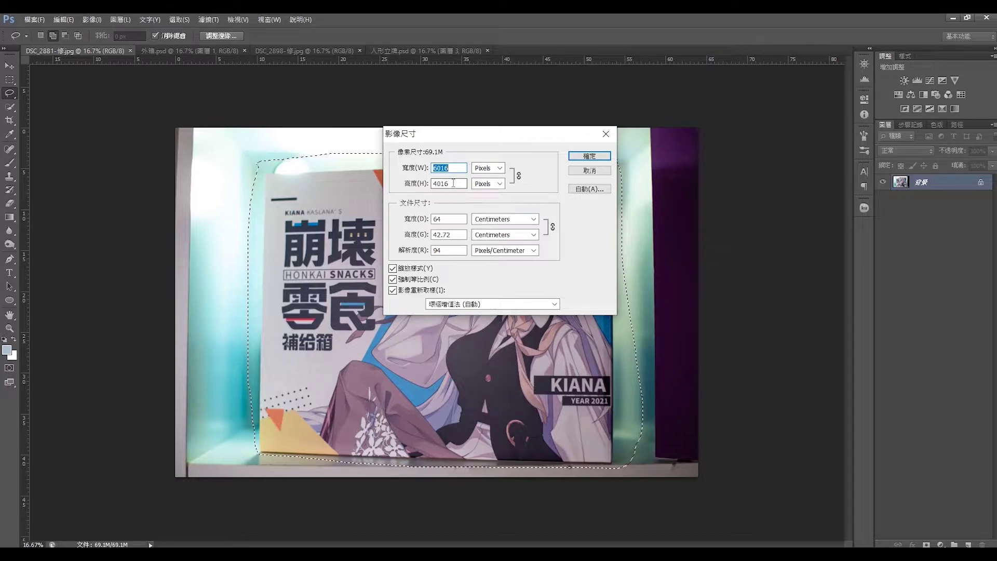
left_click(452, 252)
left_click(592, 171)
key("ctrl+shift+i")
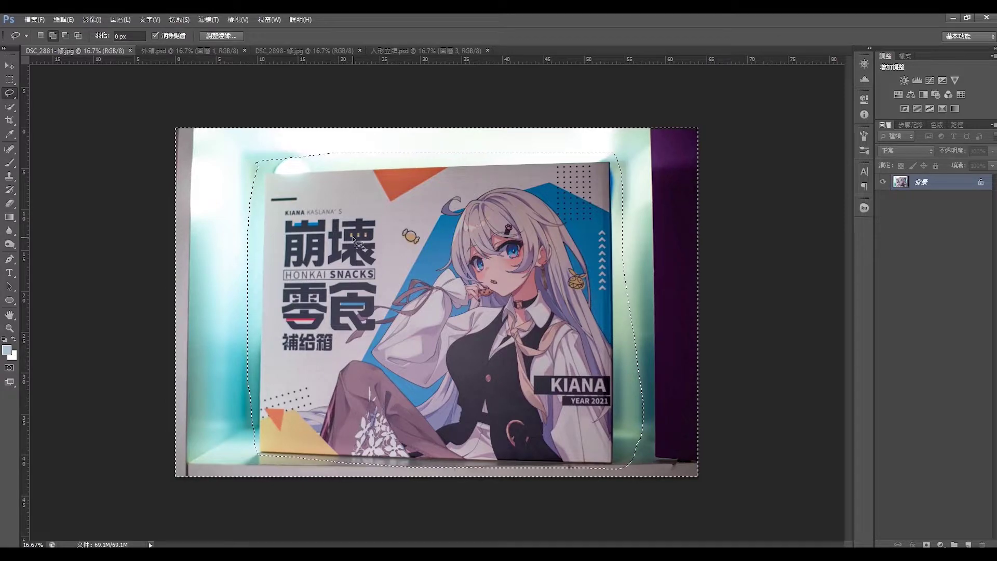
left_click(188, 51)
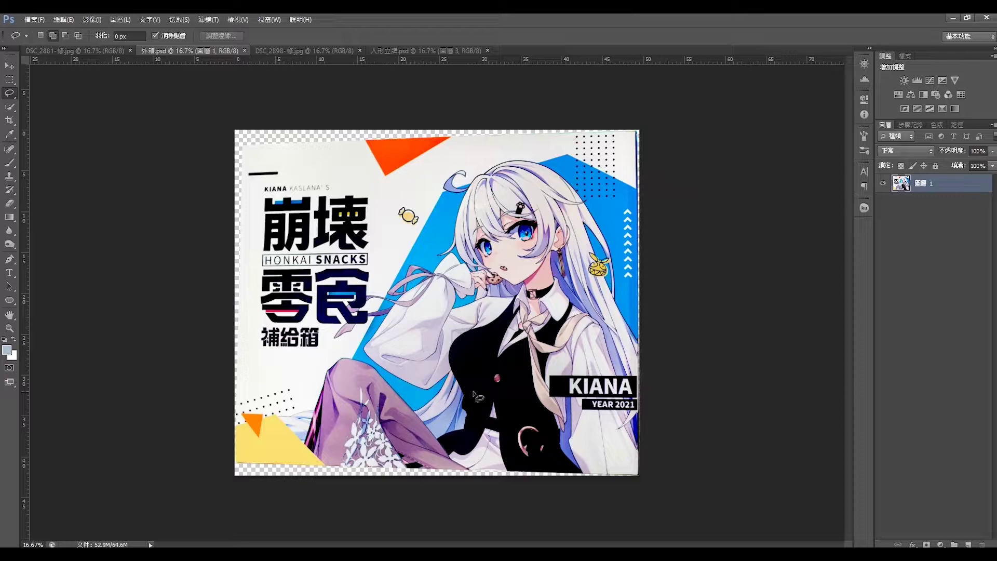
Step: Inspect 外箱.psd's 4653 × 3977 px image size and close it unchanged
left_click(91, 19)
left_click(125, 111)
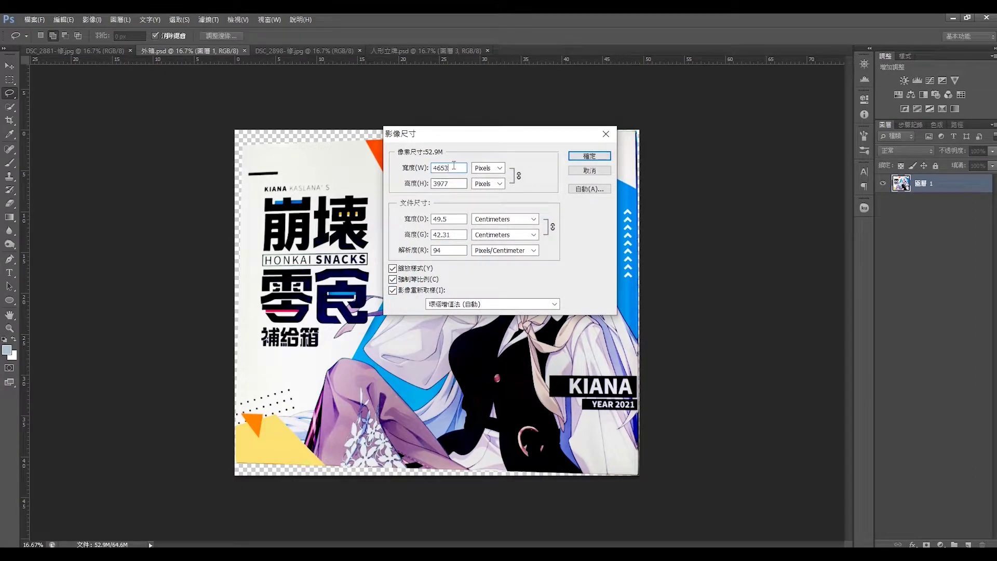
left_click(458, 182)
double_click(457, 181)
double_click(442, 251)
left_click(453, 248)
left_click(457, 167)
left_click(457, 249)
left_click(589, 156)
left_click(407, 50)
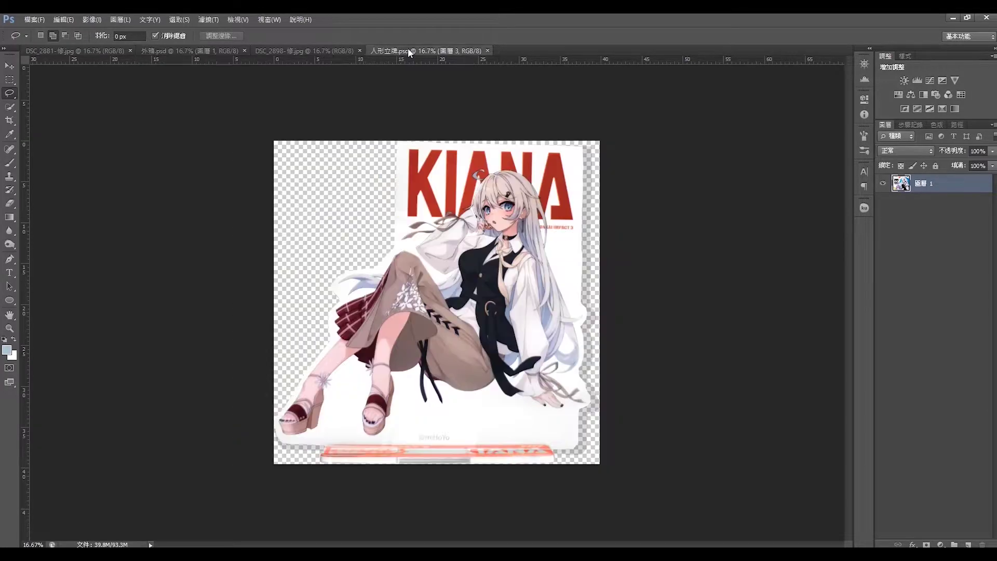
Step: Check 人形立牌.psd's 3747 × 3716 px image size without resizing
left_click(92, 19)
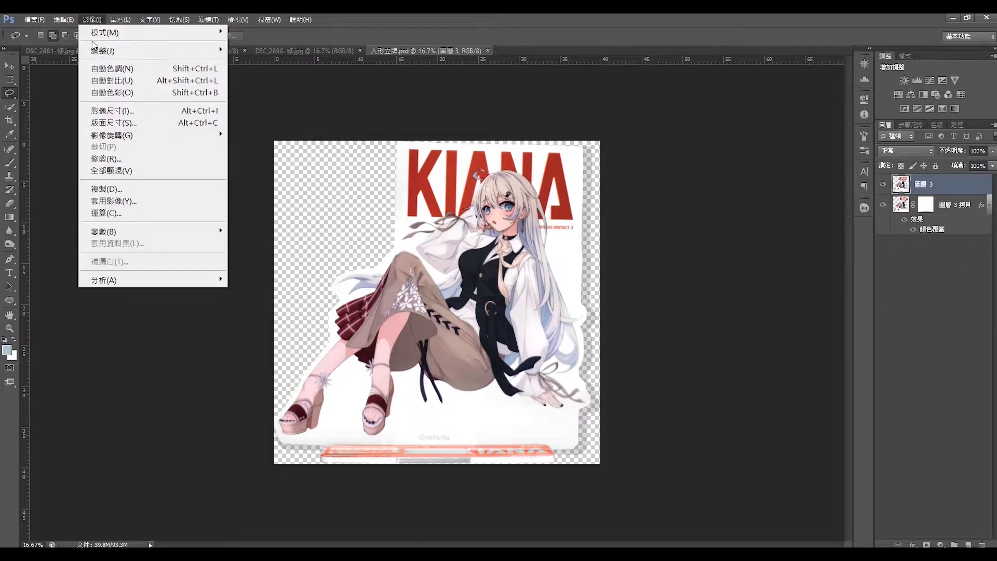
left_click(103, 114)
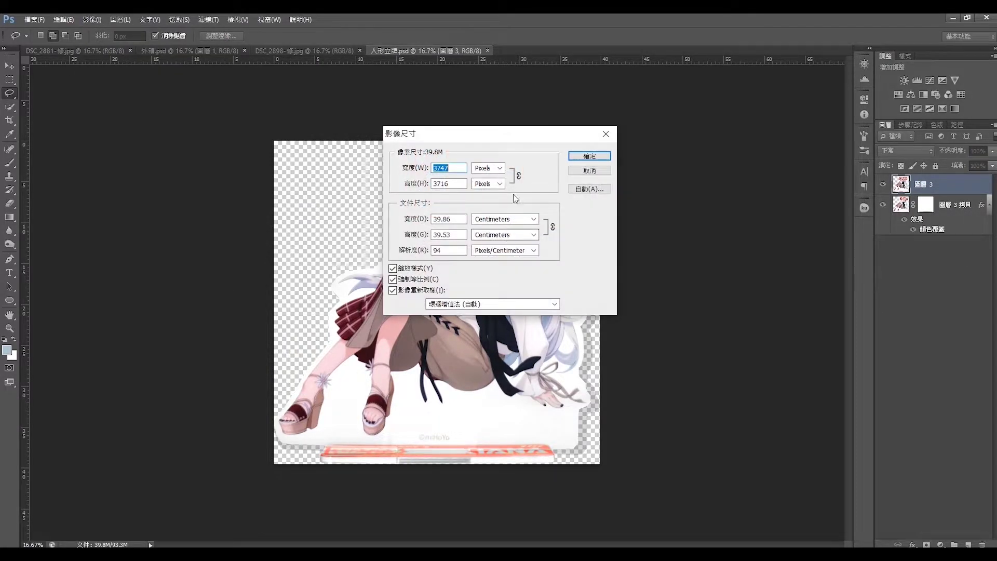
left_click(460, 183)
left_click_drag(460, 184, 434, 186)
key("shift+Tab")
left_click(588, 172)
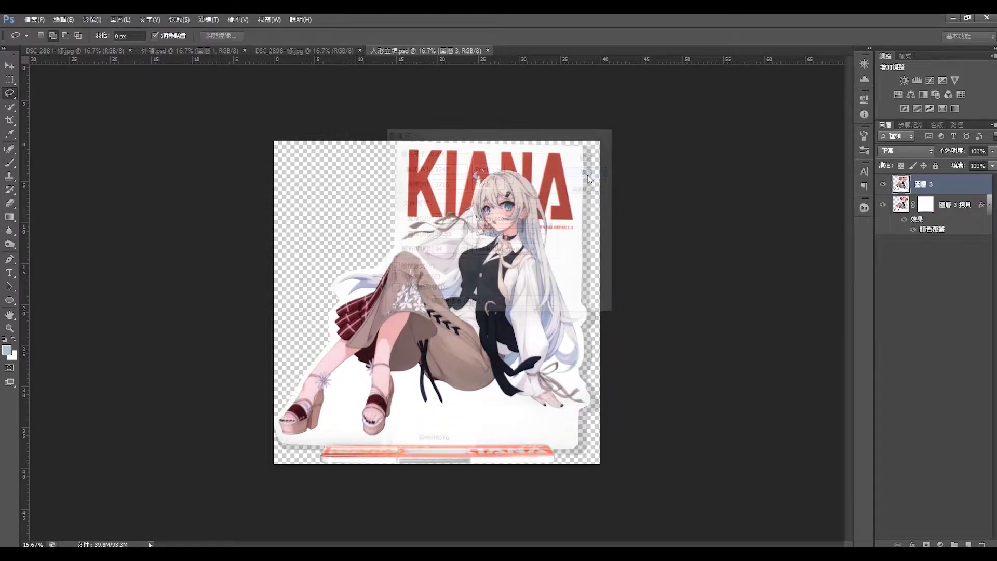
Step: Start tracing on the acrylic stand photo, then reconfirm the standee cut-out's image size
left_click(305, 51)
mouse_move(408, 267)
left_mouse_down()
mouse_move(387, 473)
mouse_move(503, 461)
mouse_move(529, 407)
mouse_move(525, 294)
mouse_move(437, 274)
left_mouse_up()
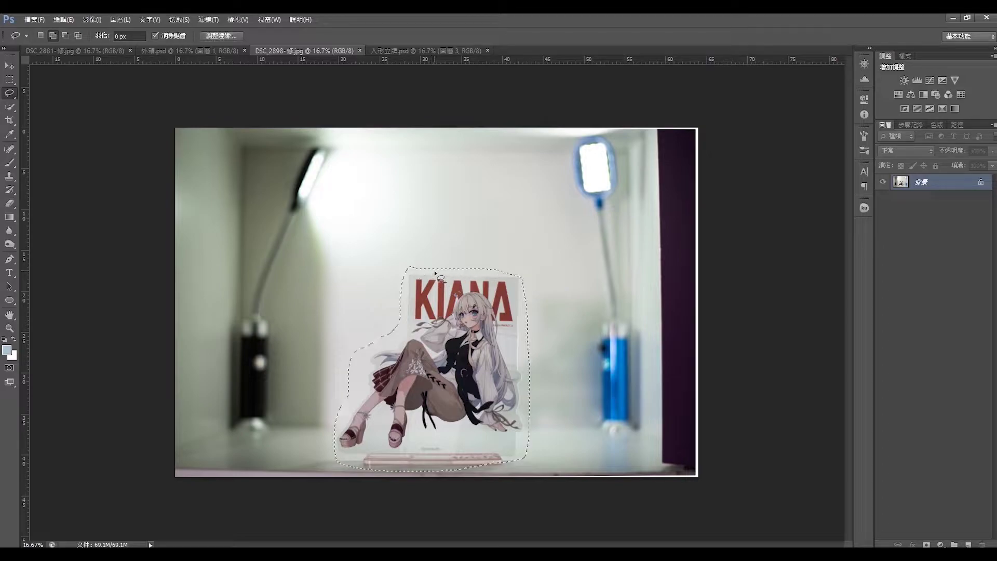
left_click(419, 50)
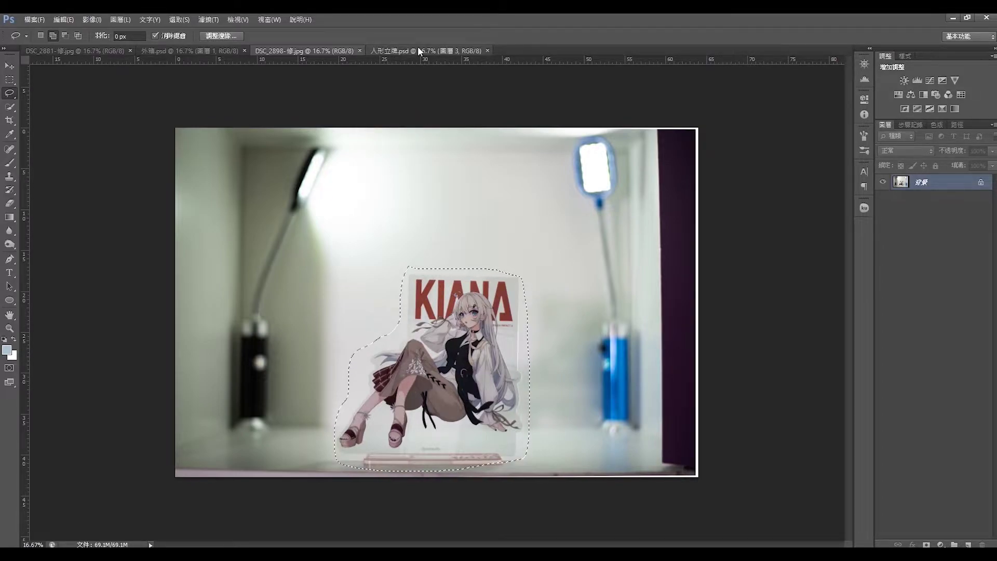
left_click(92, 19)
left_click(119, 111)
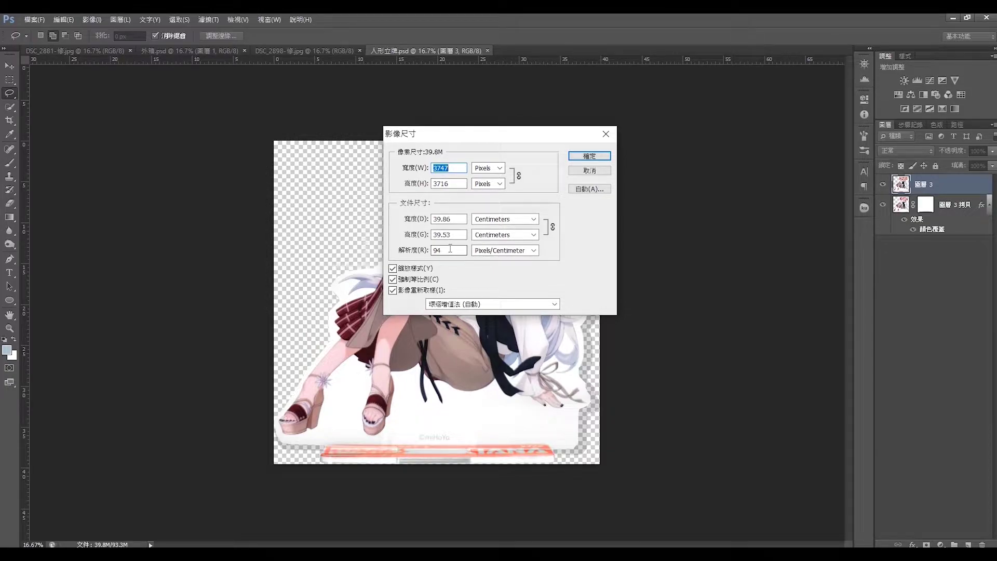
left_click(588, 157)
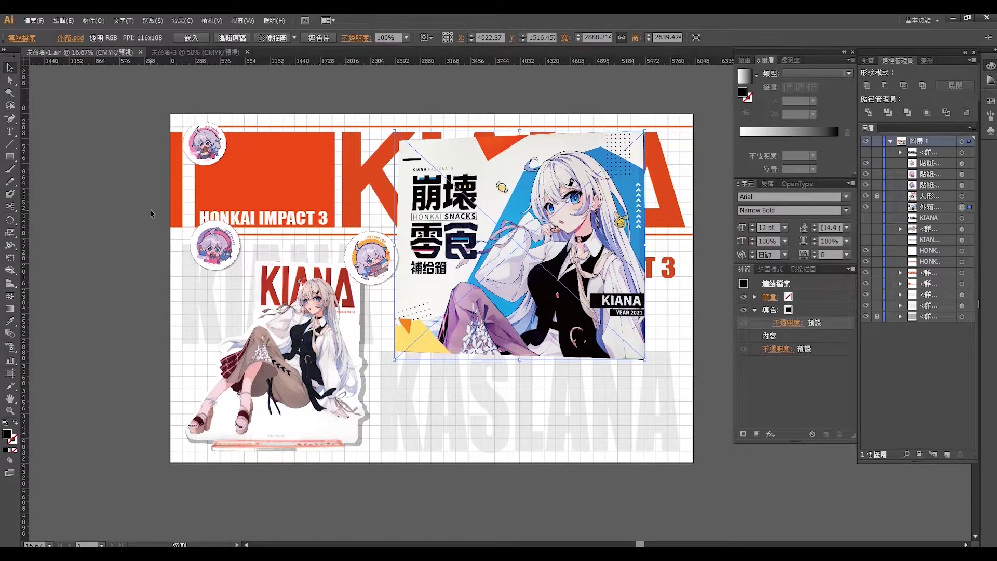
Step: Clear the layout selection, zoom in, then switch to the blank 未命名-3 document
left_click(150, 209)
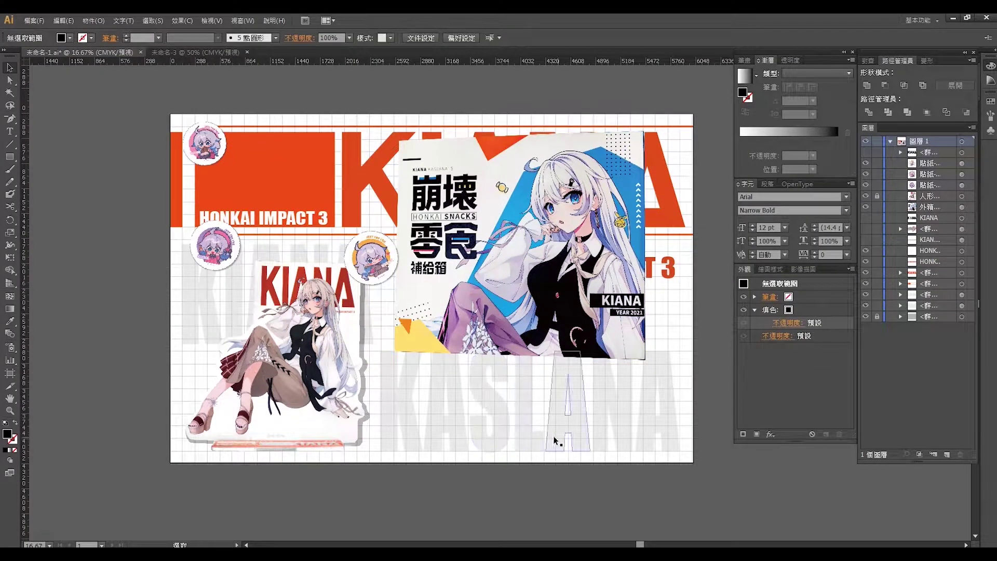
left_click(211, 50)
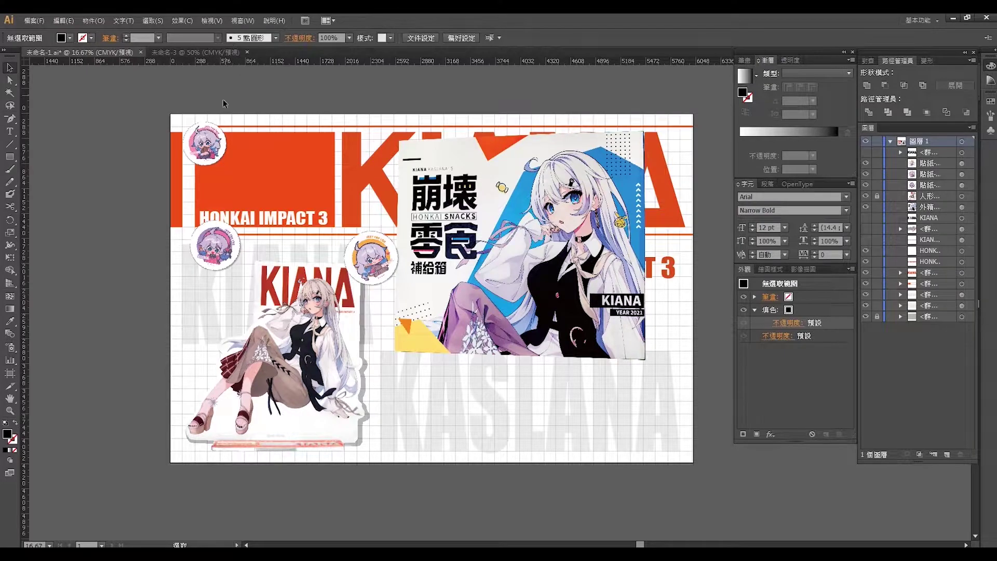
scroll(201, 160, "up", 3)
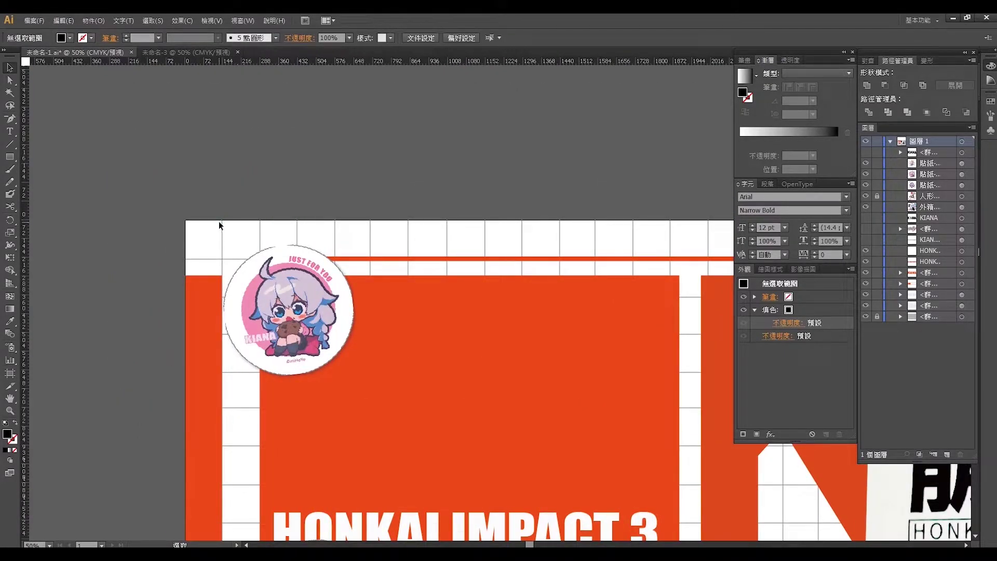
left_click(176, 48)
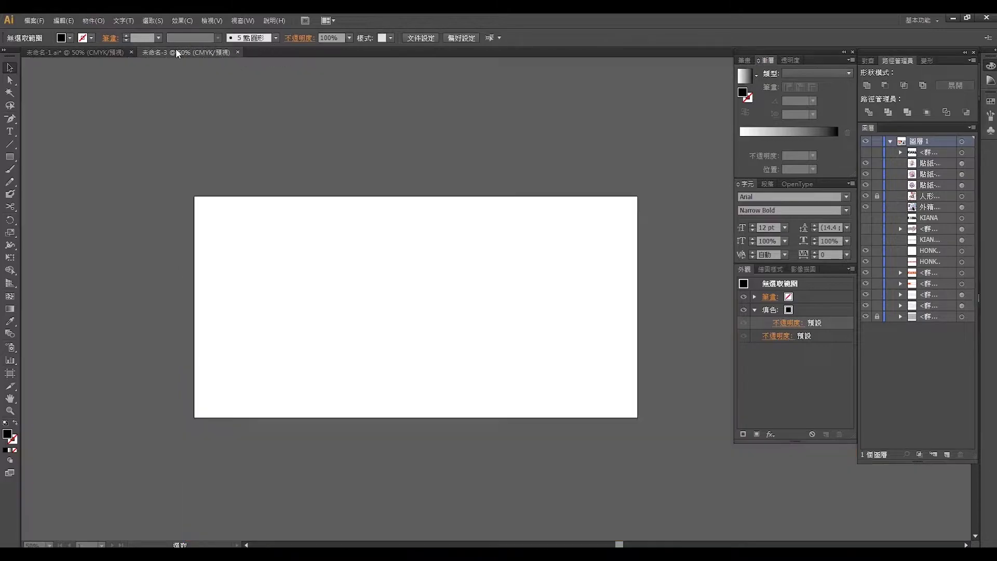
Step: Draw a full-height 30 cm vertical line from the artboard top and duplicate it alongside
left_click(15, 148)
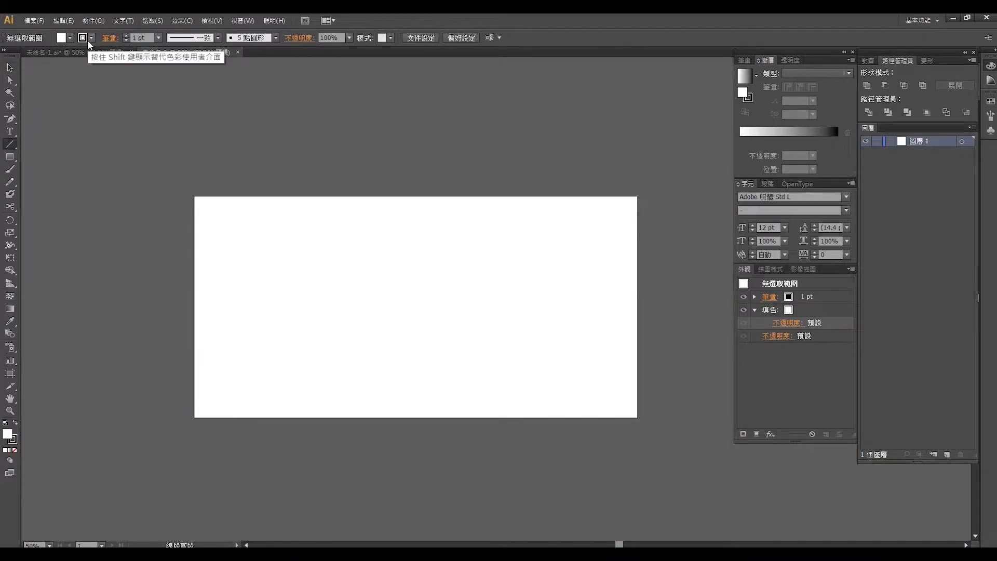
left_click_drag(218, 196, 228, 417)
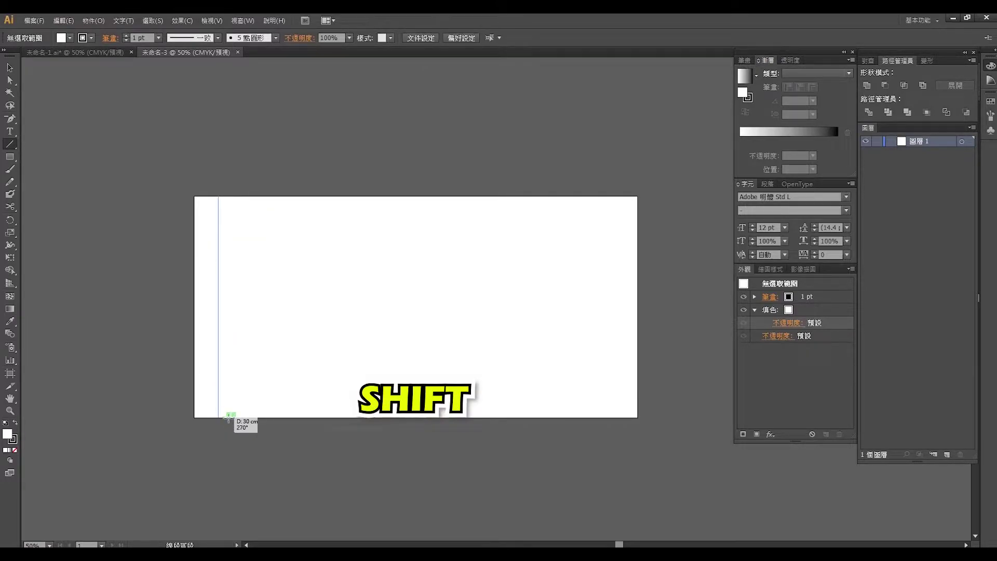
mouse_move(229, 417)
left_mouse_down()
mouse_move(220, 300)
mouse_move(507, 318)
mouse_move(334, 379)
mouse_move(523, 213)
mouse_move(309, 481)
mouse_move(519, 357)
mouse_move(156, 374)
mouse_move(542, 378)
mouse_move(229, 385)
mouse_move(249, 391)
mouse_move(243, 418)
left_mouse_up()
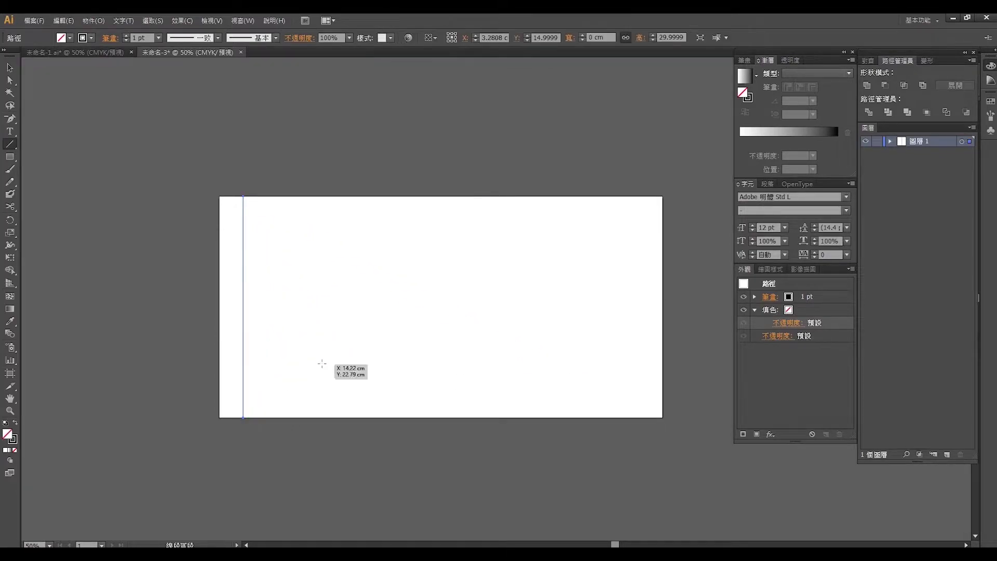
key("v")
key("ctrl+d")
key("ctrl+1")
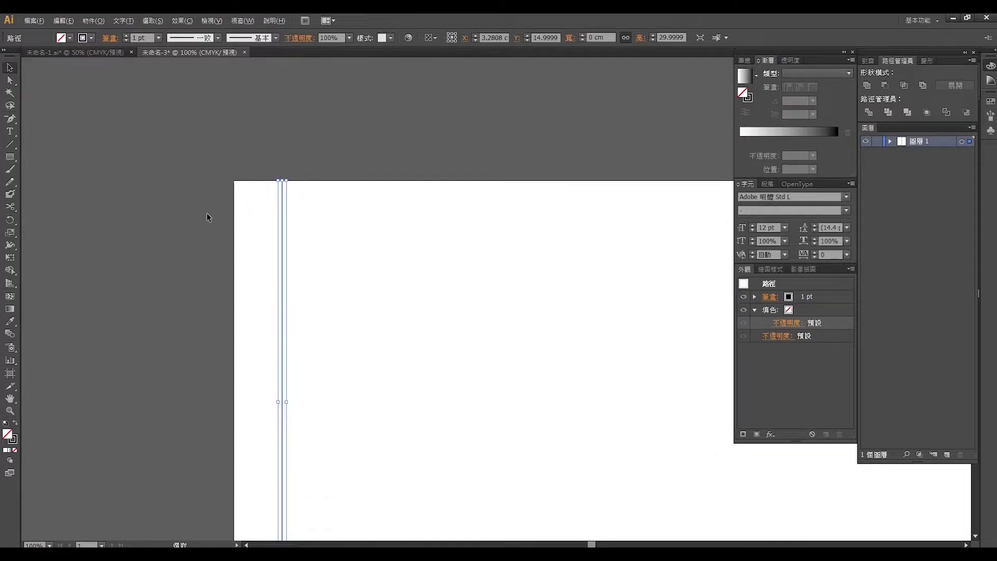
left_click(269, 201)
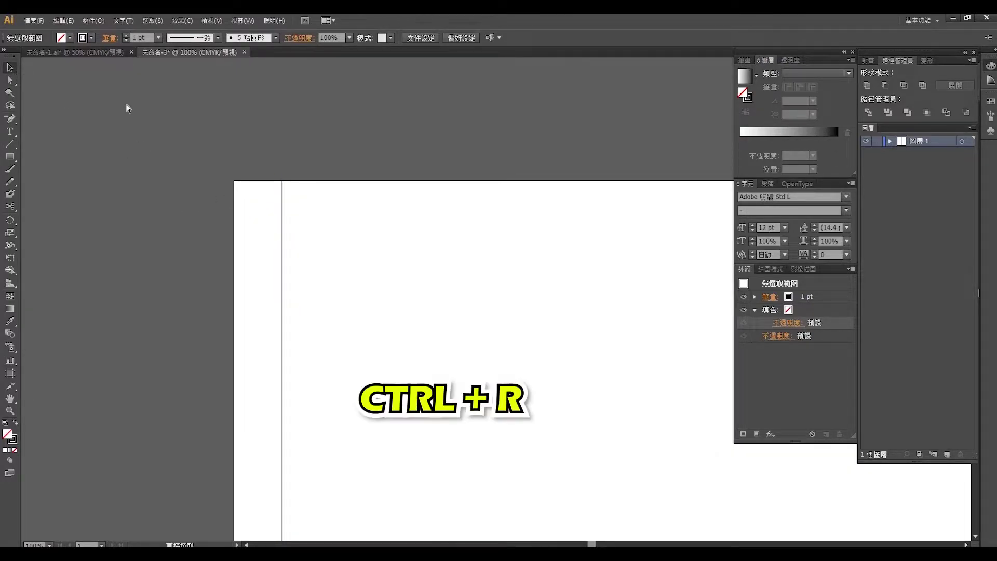
Step: Show rulers and move the vertical line about 1.3 cm left toward the artboard edge
key("ctrl+r")
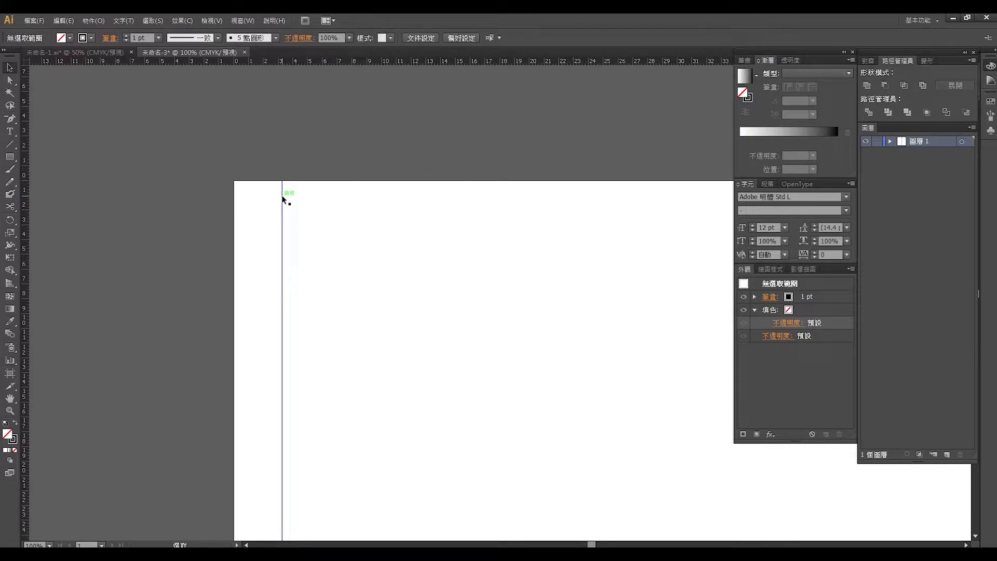
left_click_drag(280, 199, 274, 201)
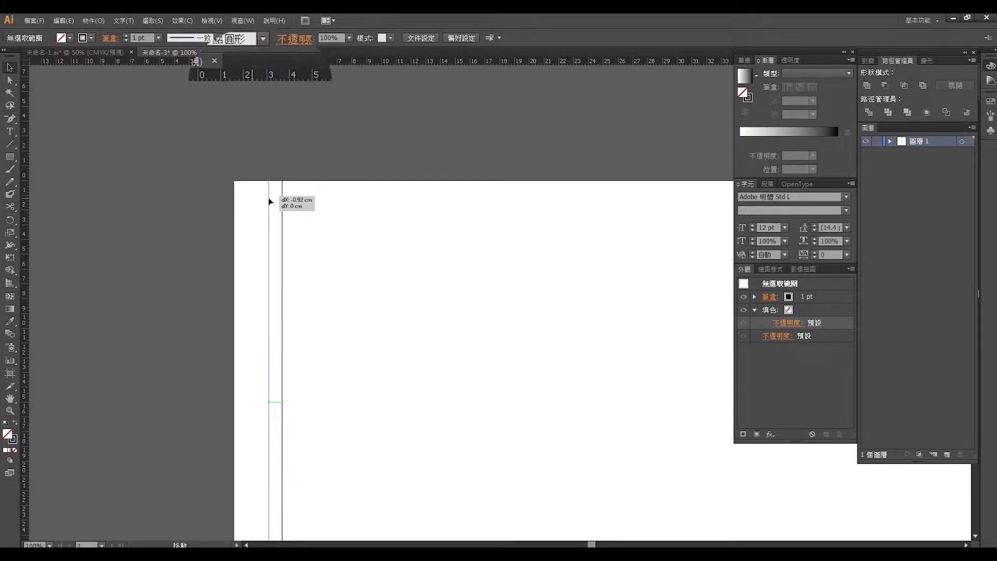
left_click_drag(274, 202, 264, 199)
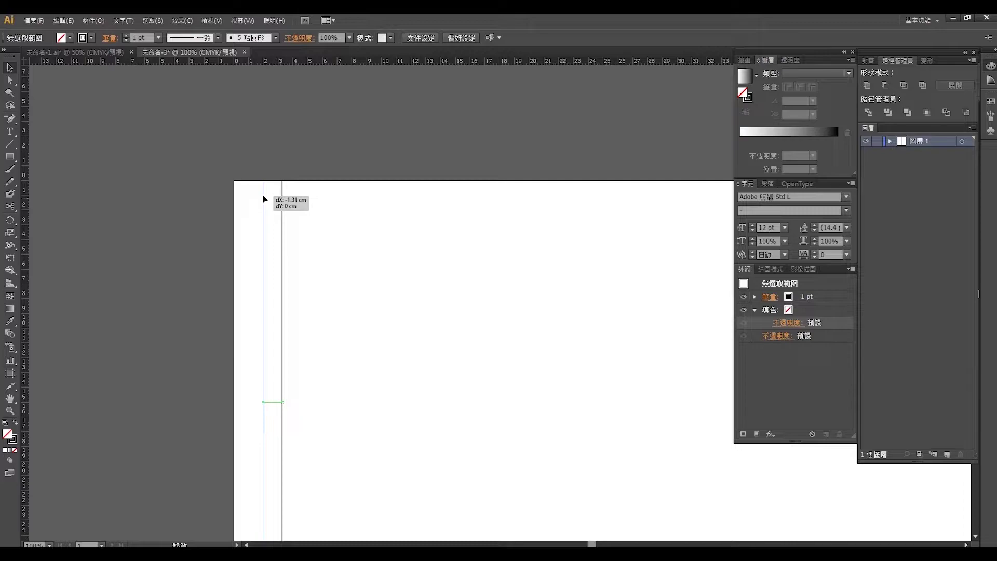
left_click_drag(264, 199, 264, 199)
scroll(307, 252, "down", 1, "alt")
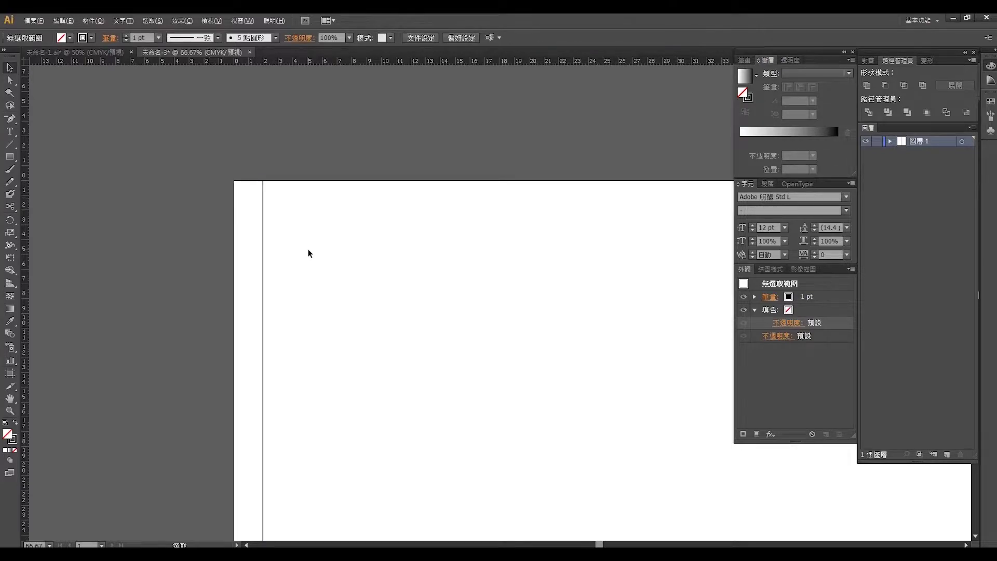
left_click_drag(362, 292, 258, 289)
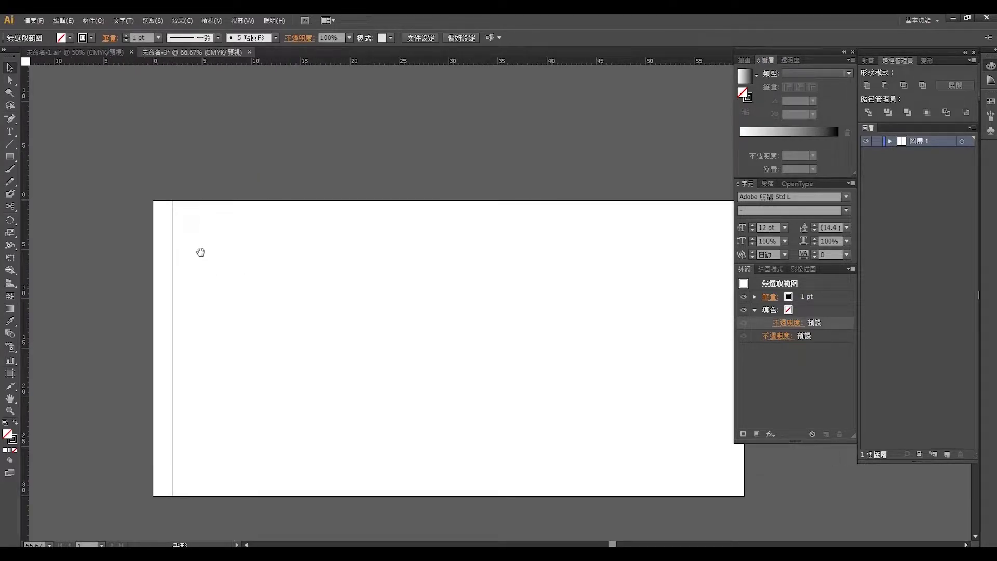
left_click_drag(152, 218, 180, 244)
right_click(174, 248)
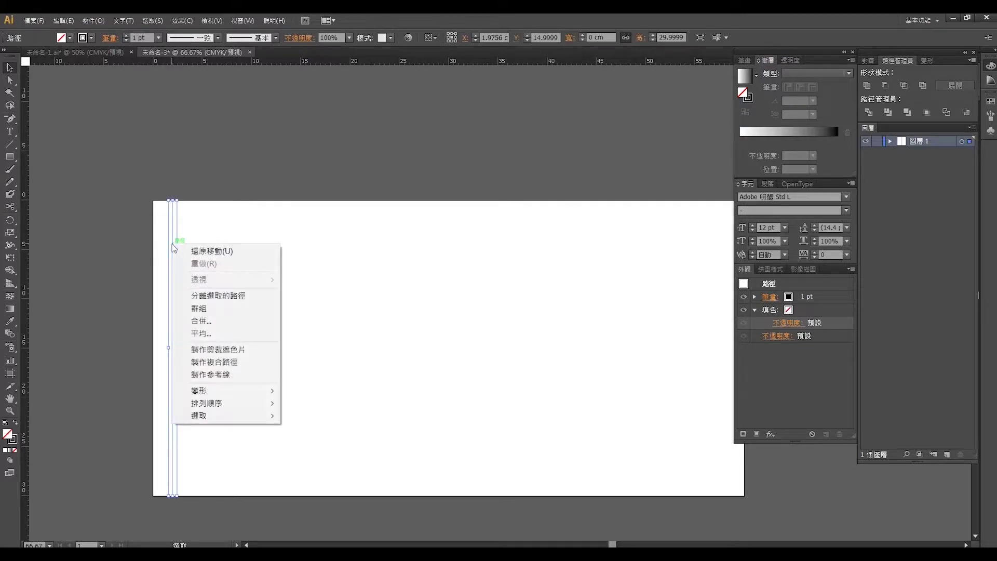
Step: In Transform Each for the line, reset the horizontal move to 0
mouse_move(226, 391)
left_click(333, 473)
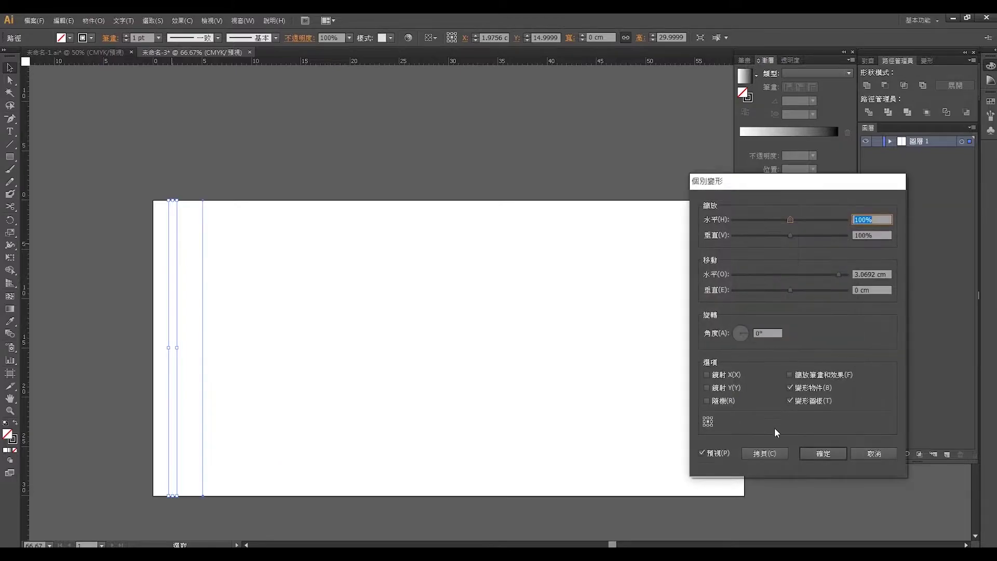
left_click(702, 454)
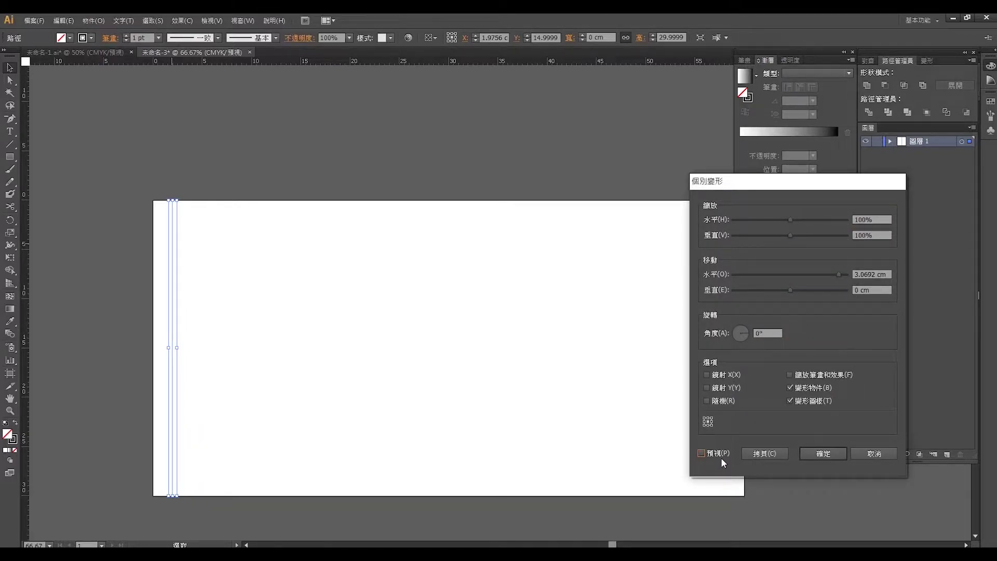
left_click(702, 453)
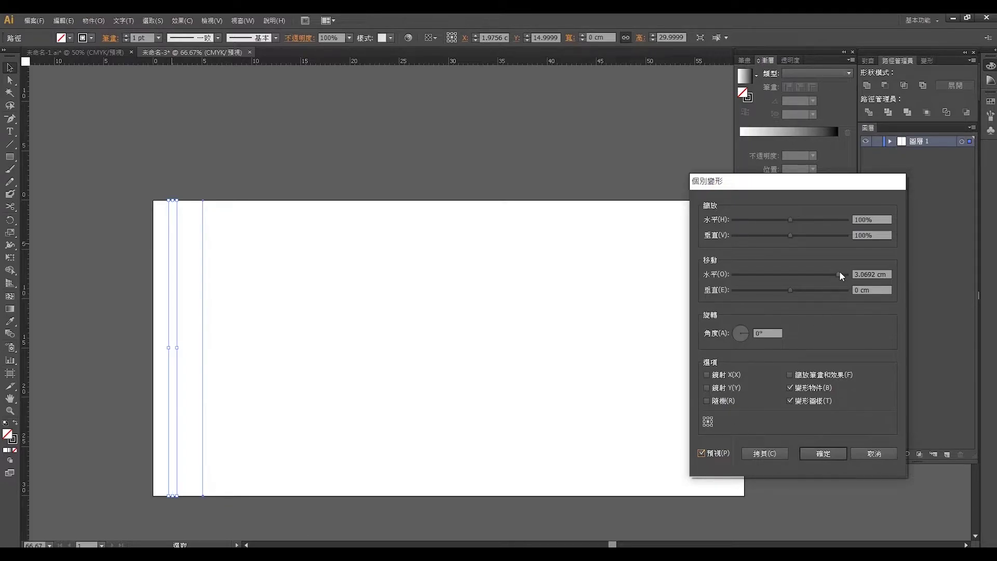
left_click_drag(840, 274, 791, 276)
left_click(881, 273)
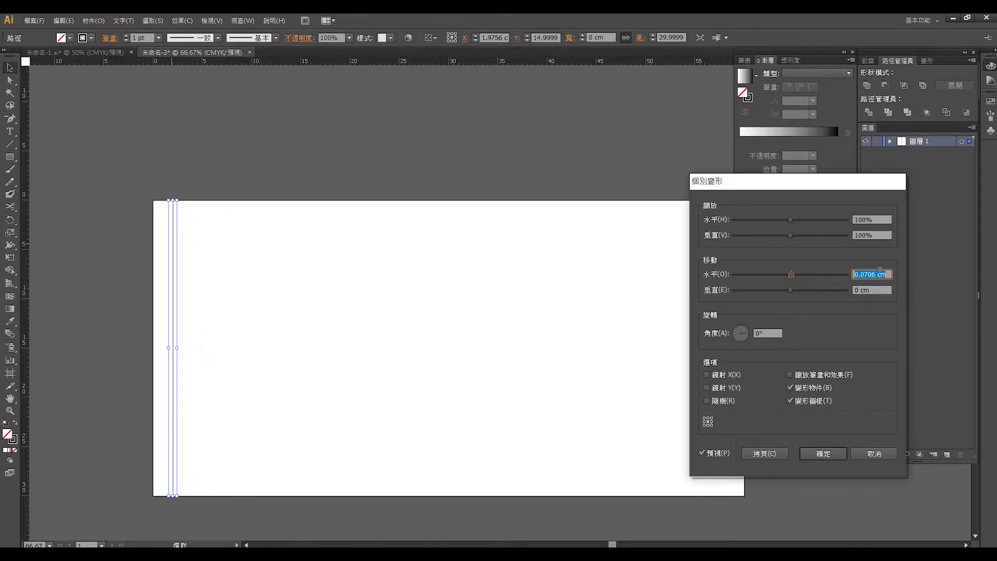
type("0")
key("Tab")
Step: Copy the line about 1.66 cm to the right, then repeat the duplicate
left_click(790, 275)
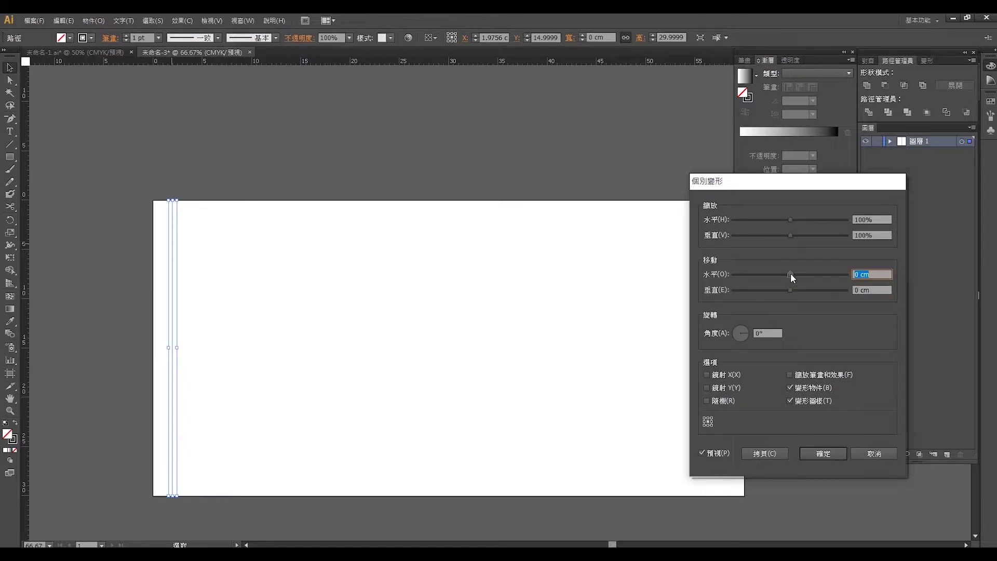
left_click_drag(790, 273, 827, 273)
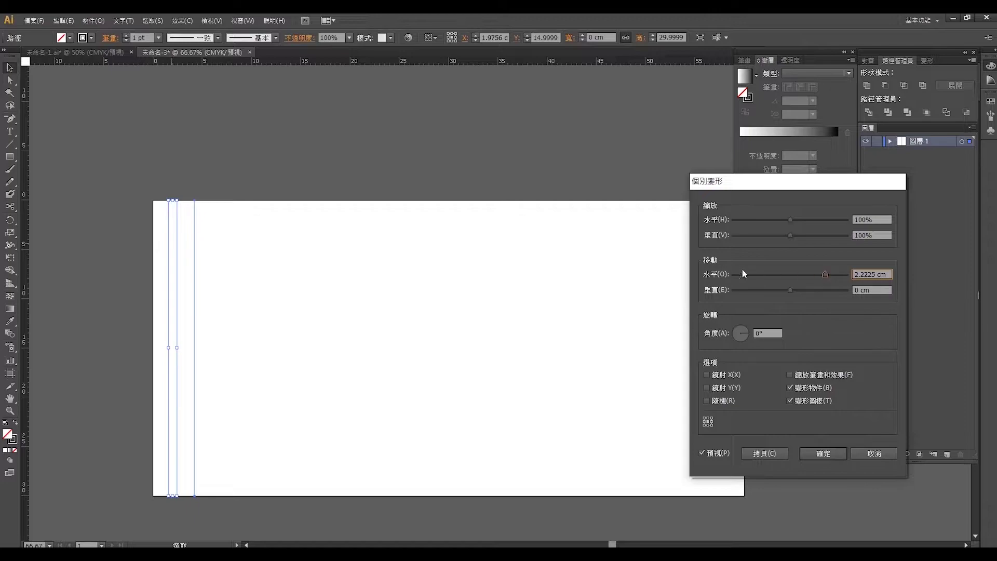
left_click_drag(825, 276, 818, 274)
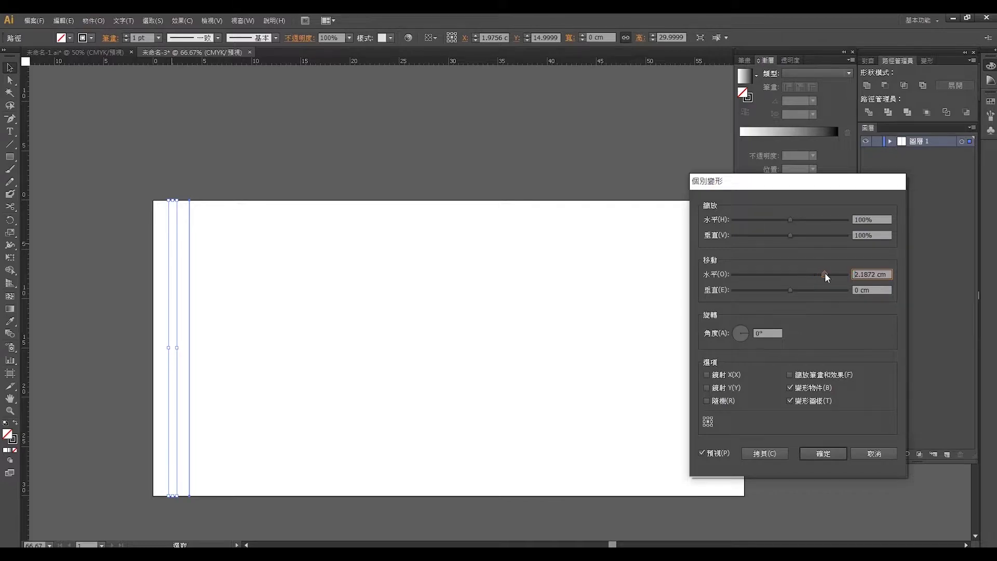
mouse_move(821, 271)
left_mouse_down()
mouse_move(812, 273)
mouse_move(821, 274)
left_mouse_up()
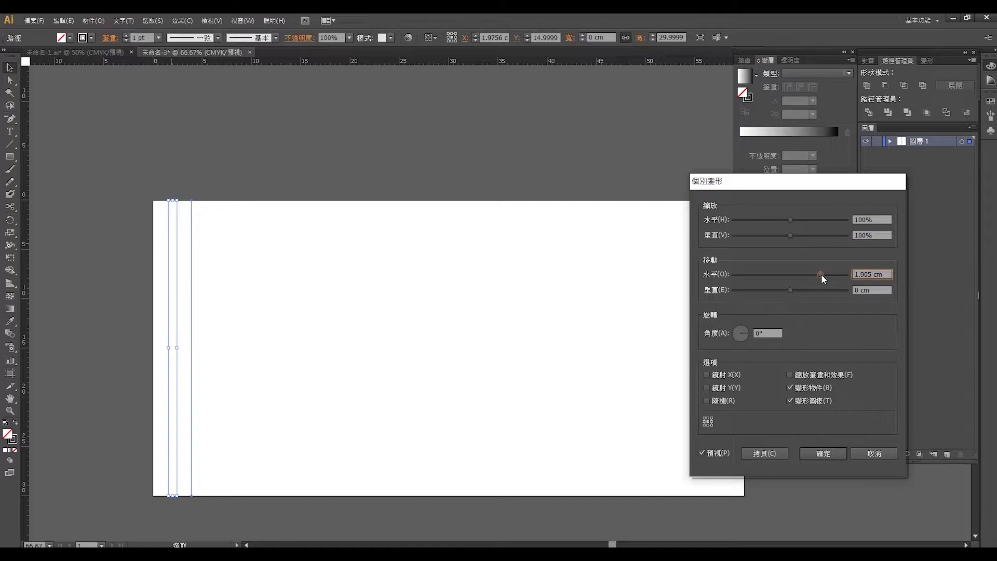
left_click_drag(821, 275, 818, 273)
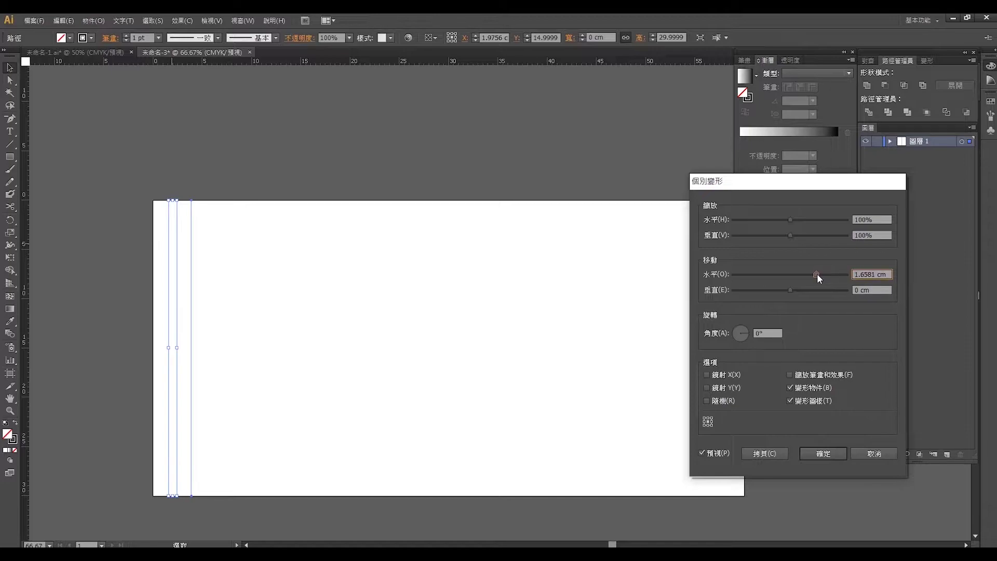
left_click(765, 454)
left_click(267, 322)
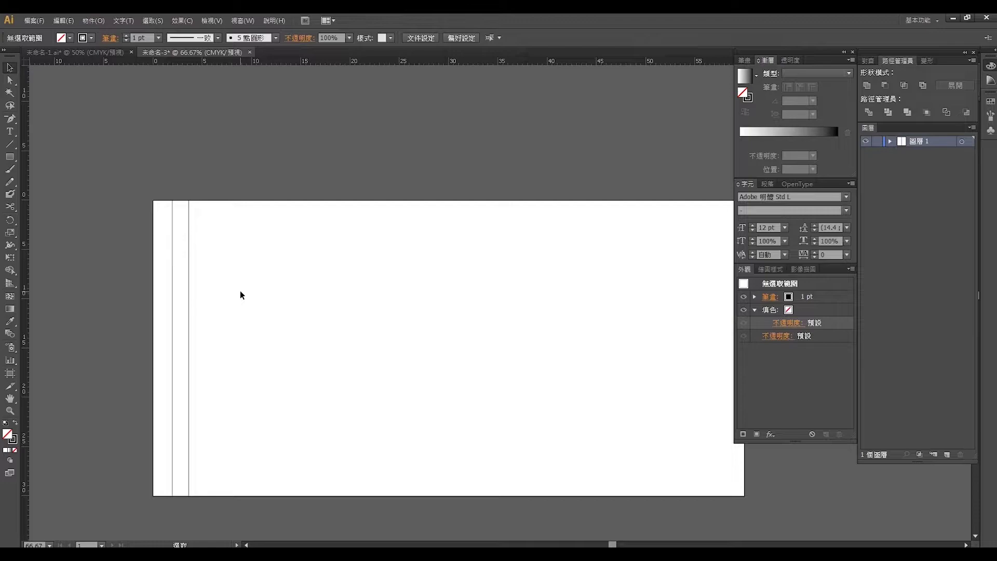
key("ctrl+d")
Step: Repeat the newest line with Ctrl+D to add more evenly spaced vertical lines
left_click(190, 291)
key("ctrl+d")
key("ctrl+d")
key("ctrl+d")
key("ctrl+d")
key("ctrl+d")
key("ctrl+d")
key("ctrl+d")
key("ctrl+d")
key("ctrl+d")
key("ctrl+d")
key("ctrl+d")
key("ctrl+d")
key("ctrl+d")
key("ctrl+d")
key("ctrl+d")
key("ctrl+d")
key("ctrl+d")
key("ctrl+d")
key("ctrl+d")
key("ctrl+d")
key("ctrl+d")
key("ctrl+d")
key("ctrl+d")
key("ctrl+d")
key("ctrl+d")
key("ctrl+d")
key("ctrl+d")
key("ctrl+d")
key("ctrl+d")
key("ctrl+d")
key("ctrl+d")
key("ctrl+d")
key("ctrl+d")
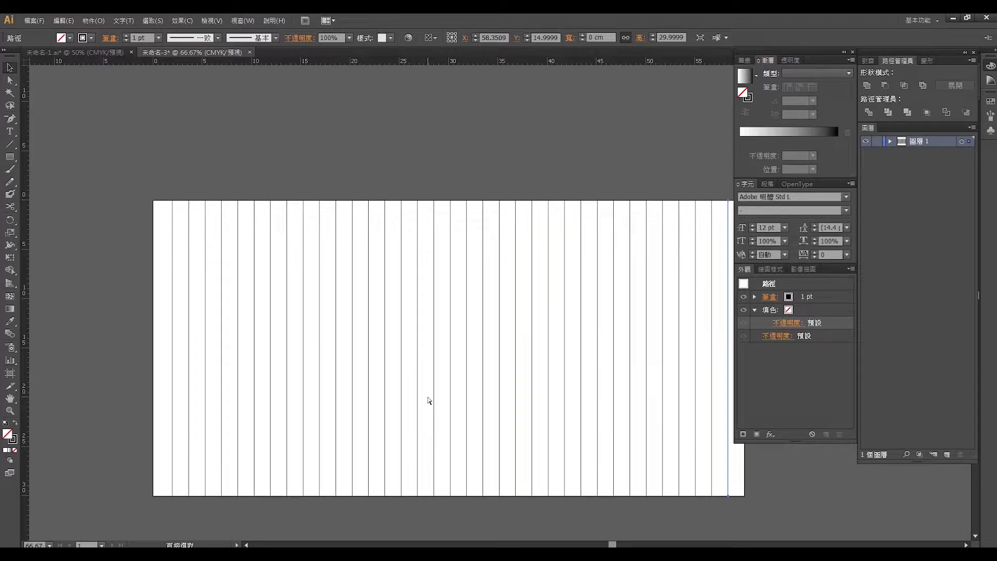
left_click(203, 170)
Step: Marquee-select all the vertical lines and bring up their context menu
left_click_drag(342, 161, 301, 159)
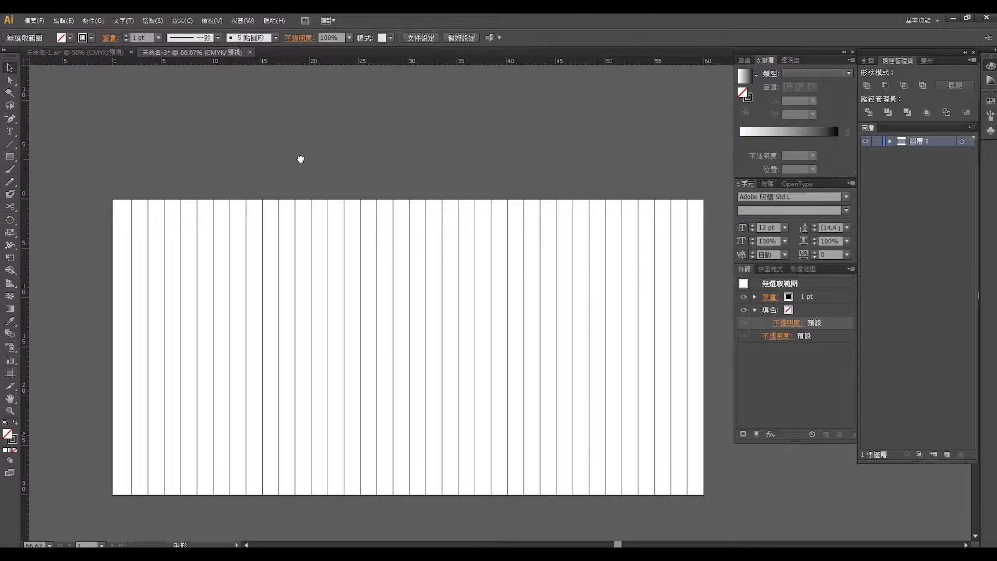
left_click_drag(76, 173, 727, 327)
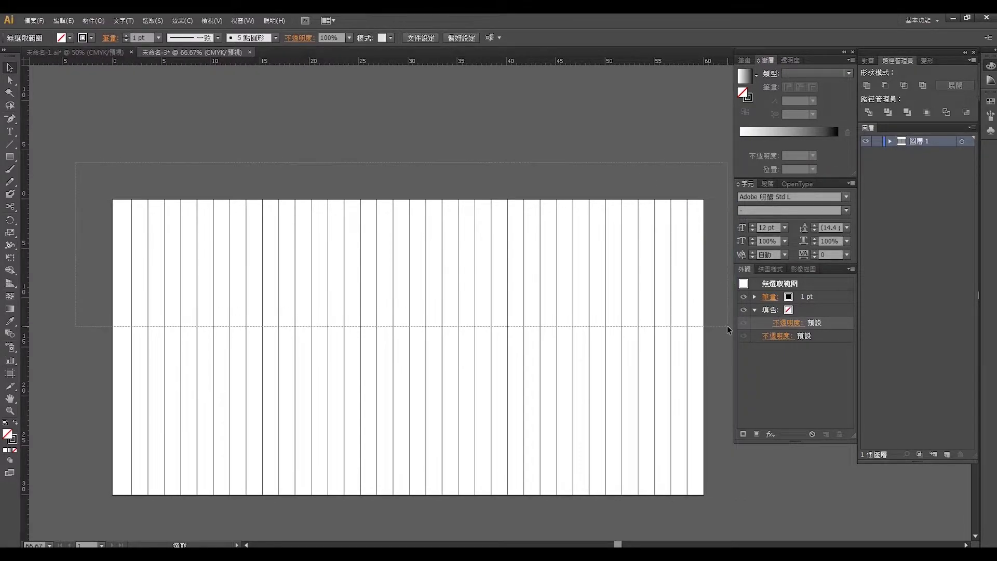
right_click(349, 274)
mouse_move(376, 409)
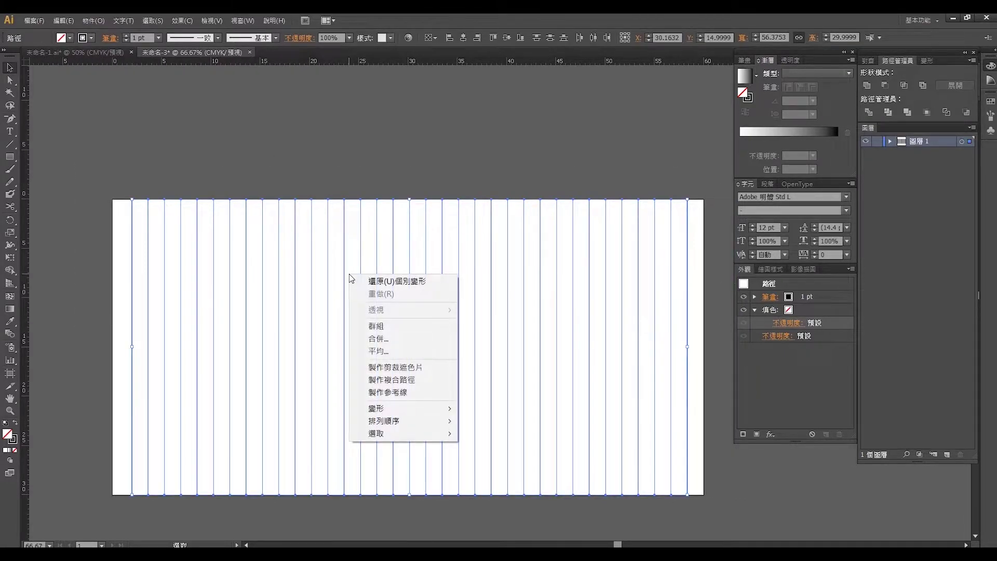
Step: Group the vertical lines from the context menu and reselect them
left_click(413, 326)
left_click(339, 145)
left_click(312, 240)
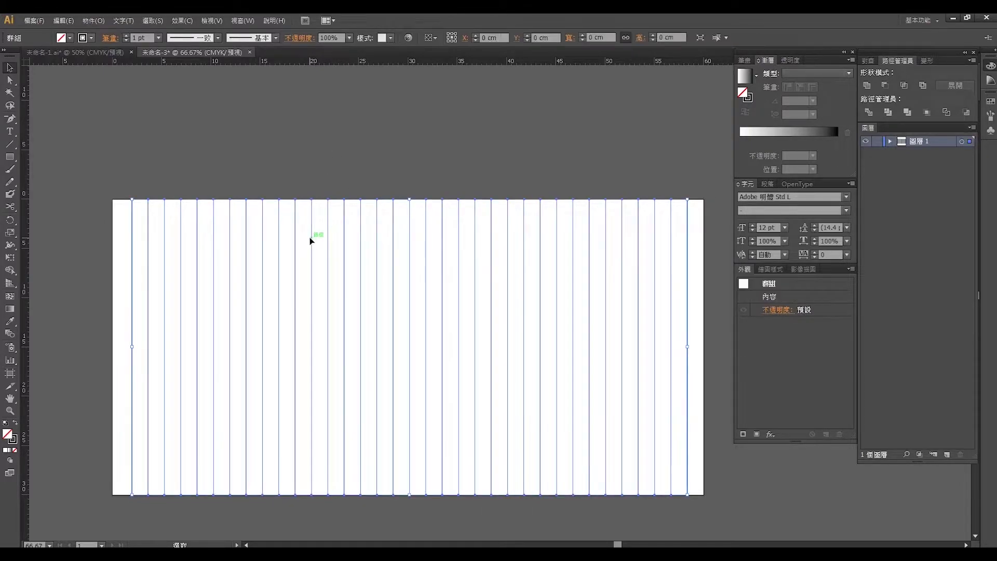
mouse_move(105, 173)
left_mouse_down()
mouse_move(583, 271)
mouse_move(692, 270)
left_mouse_up()
left_click(890, 141)
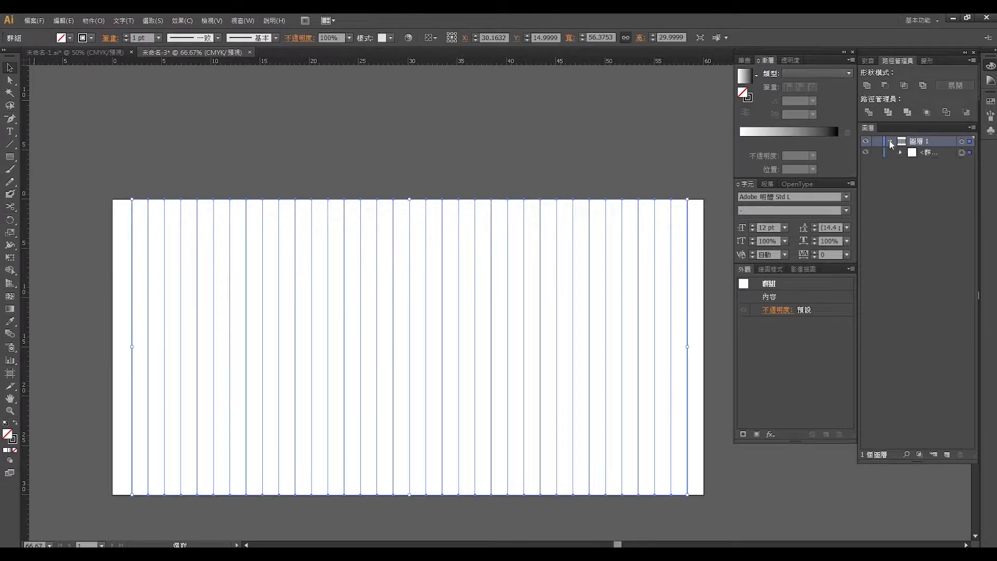
Step: Ungroup the lines, then regroup them with Ctrl+G and reselect the group
right_click(490, 213)
left_click(541, 274)
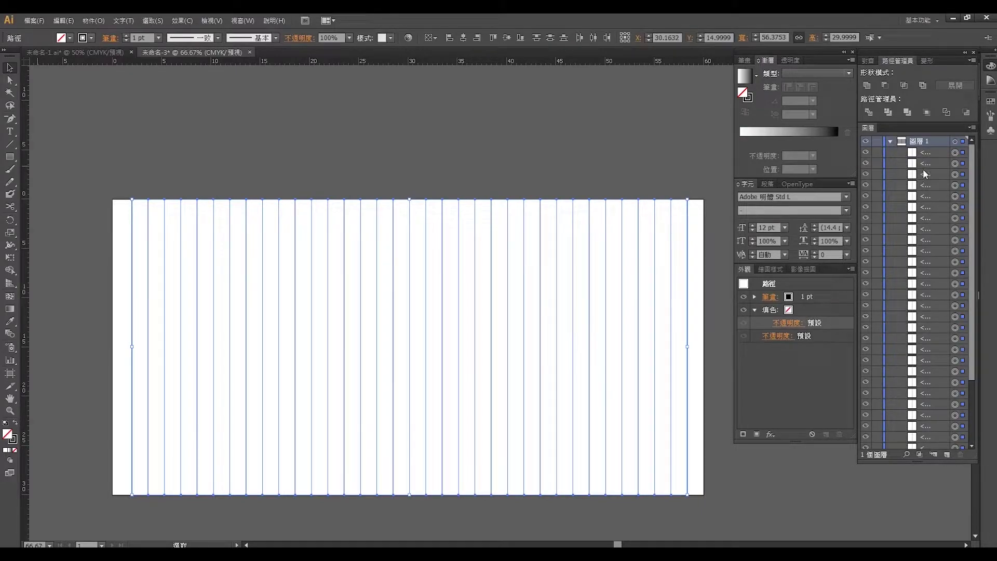
scroll(942, 382, "down", 5)
scroll(943, 381, "up", 5)
key("a")
key("ctrl+g")
key("v")
left_click(675, 217)
left_click(689, 250)
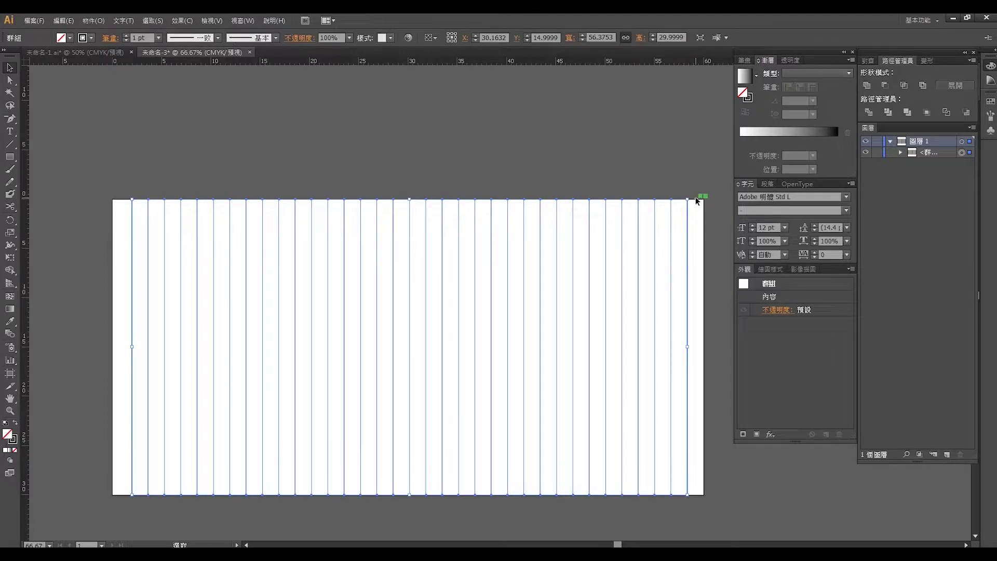
Step: Give the line group a 50% gray (K=50) stroke colour
left_click(92, 38)
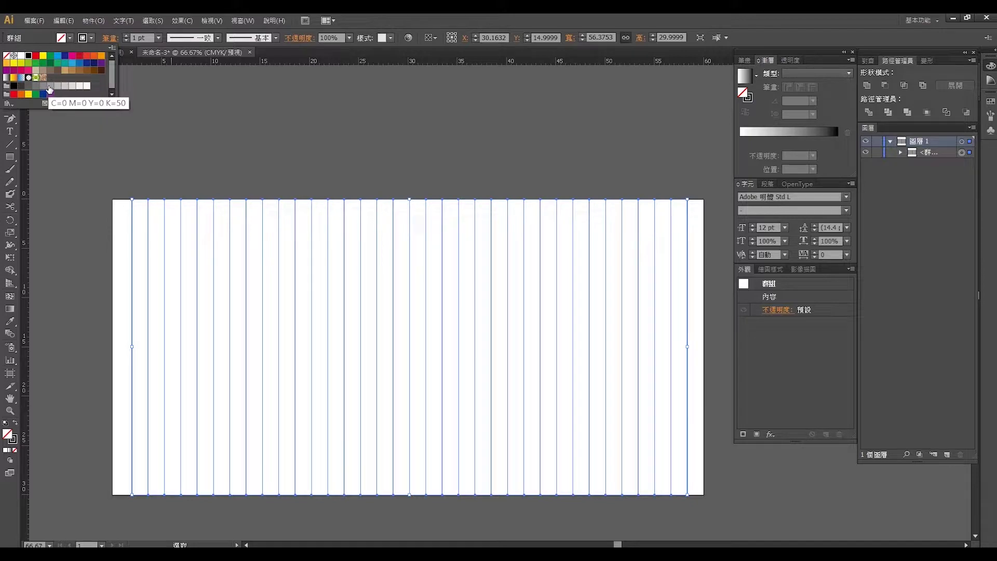
left_click(92, 40)
left_click(92, 38)
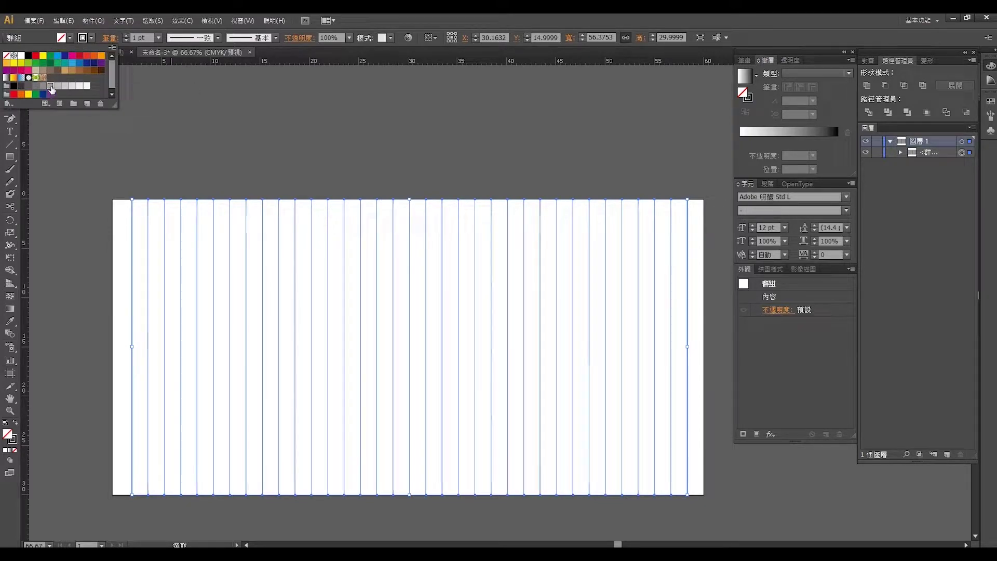
left_click(83, 38)
left_click(69, 39)
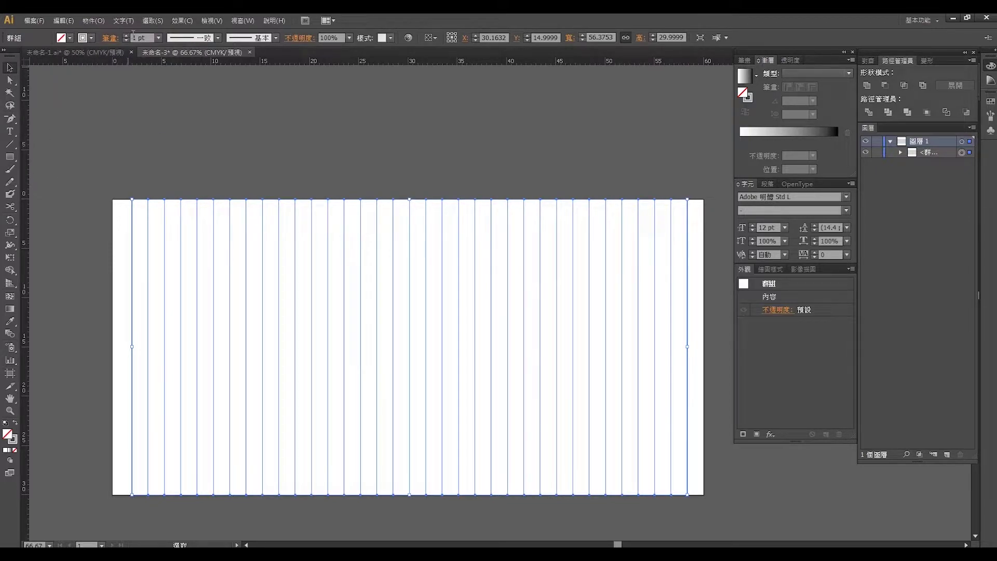
Step: Try 2 pt and 4 pt stroke weights, settling on 3 pt for the lines
left_click(126, 35)
left_click(213, 164)
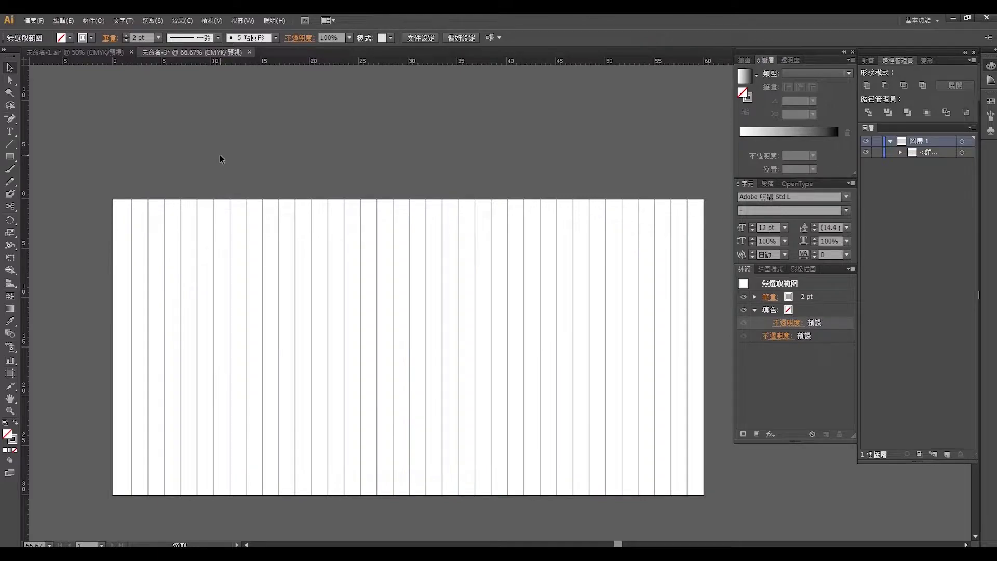
left_click(197, 230)
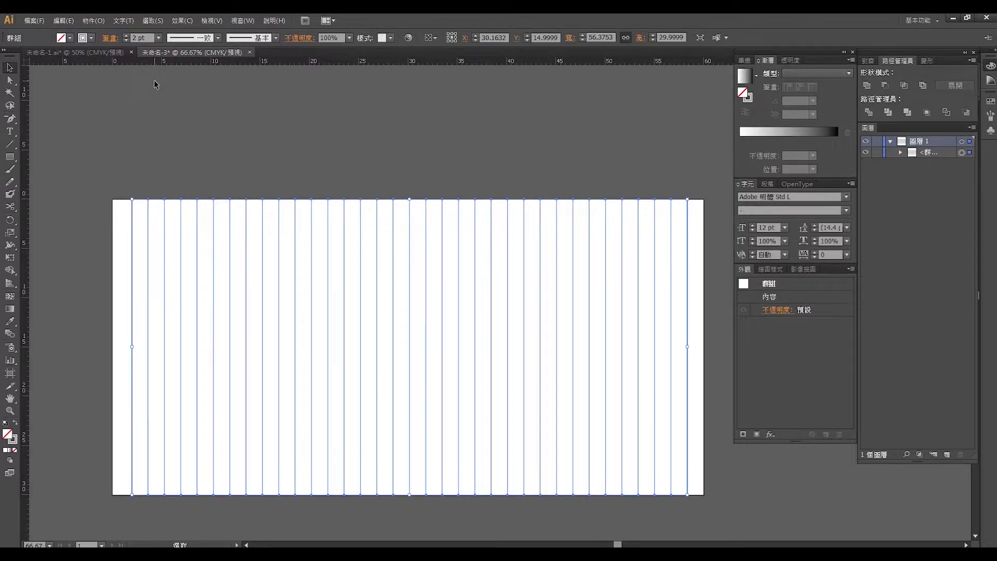
left_click(127, 34)
left_click(178, 130)
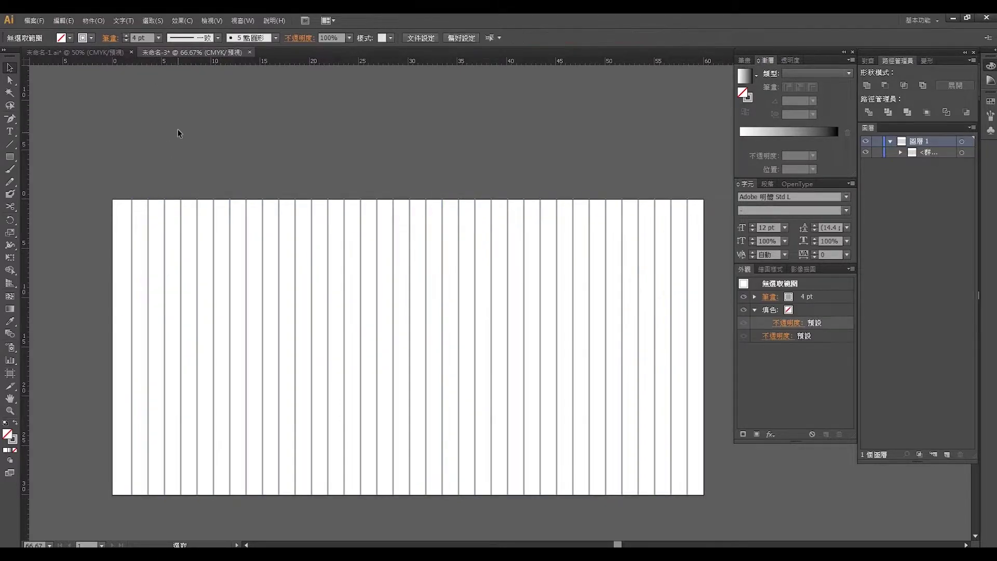
left_click_drag(124, 280, 707, 287)
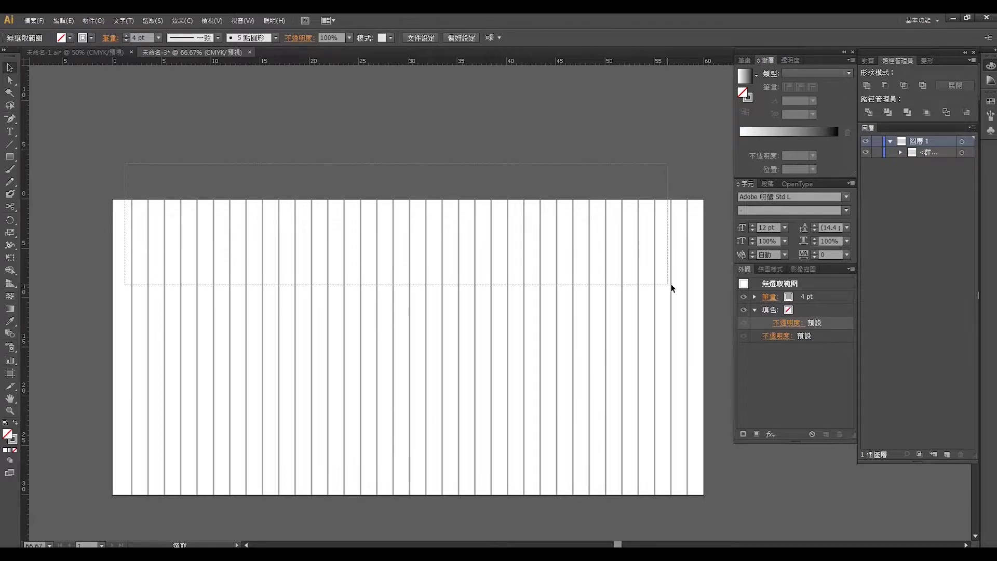
left_click(125, 40)
left_click(91, 38)
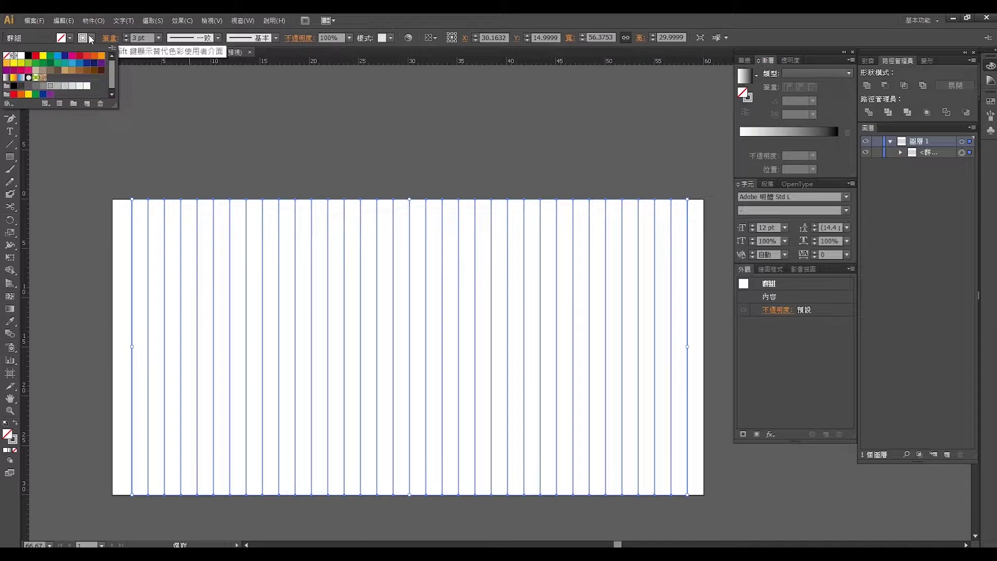
left_click(223, 166)
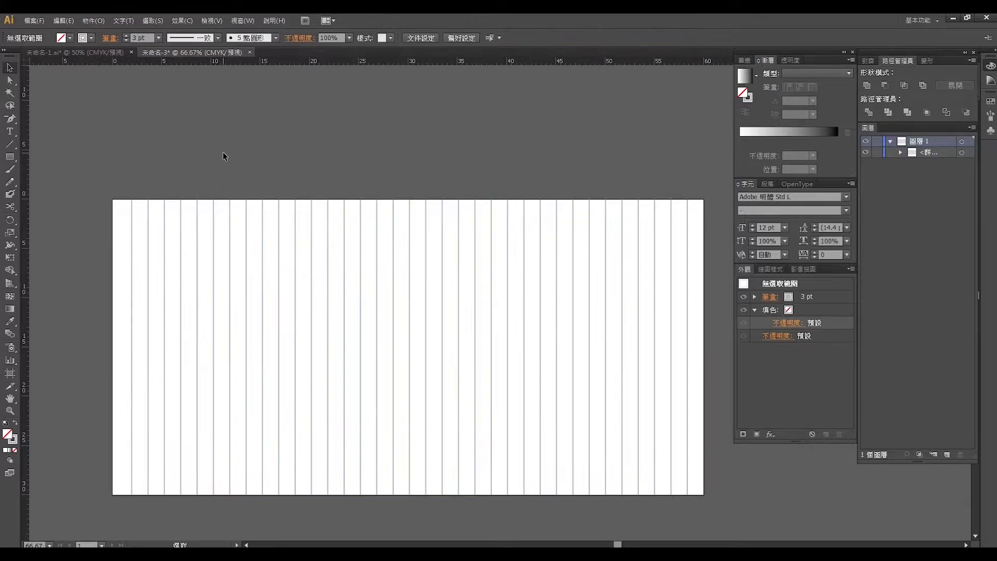
left_click(180, 263)
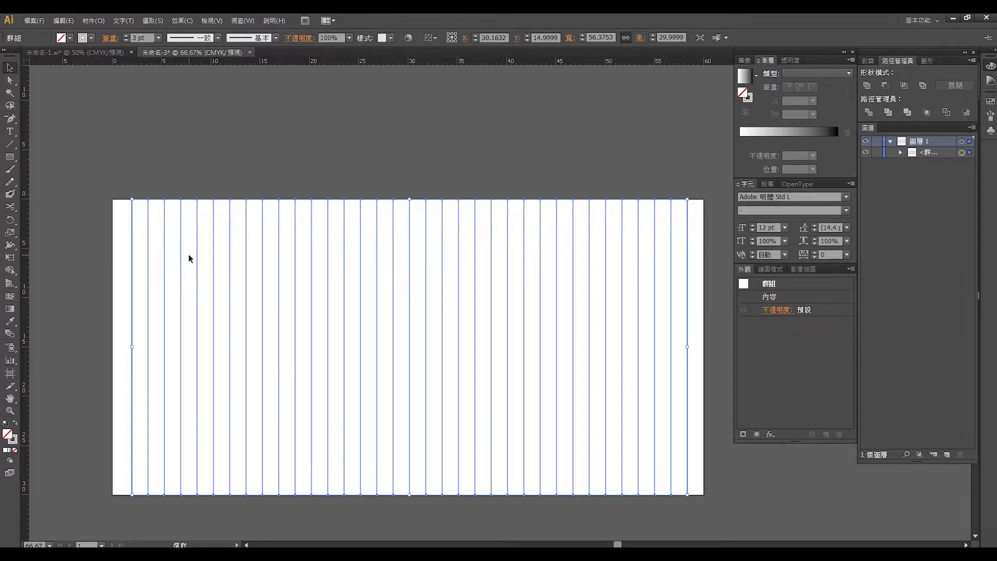
scroll(265, 214, "down", 1)
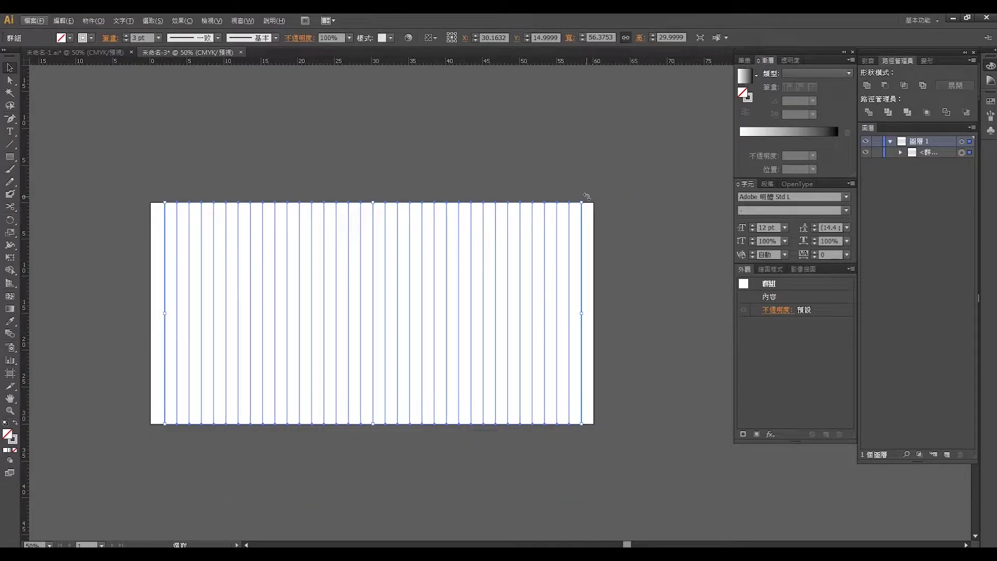
Step: Duplicate the line group and rotate the copy 90° into horizontal lines
left_click_drag(397, 289, 418, 151)
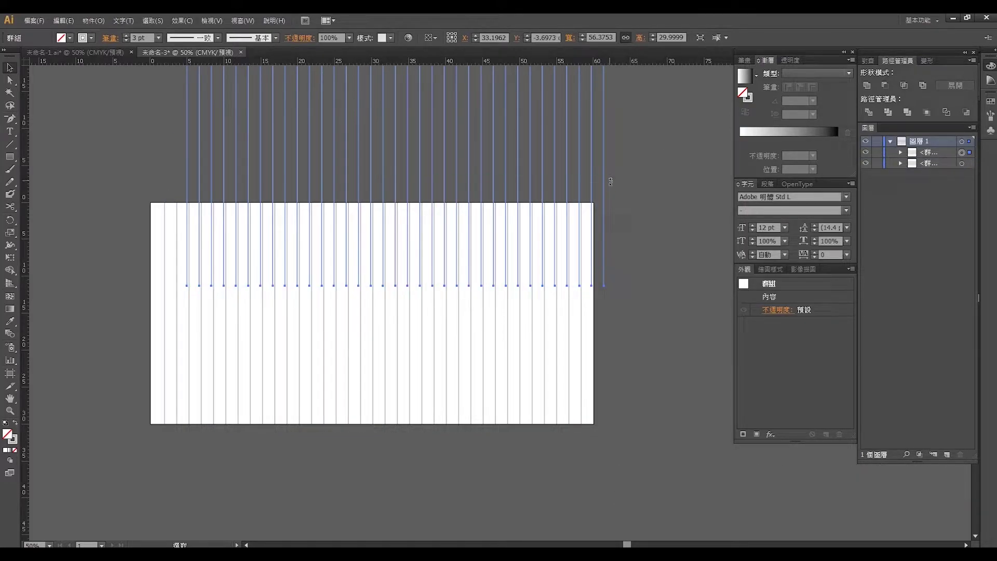
mouse_move(584, 243)
left_mouse_down()
mouse_move(528, 270)
mouse_move(388, 305)
left_mouse_up()
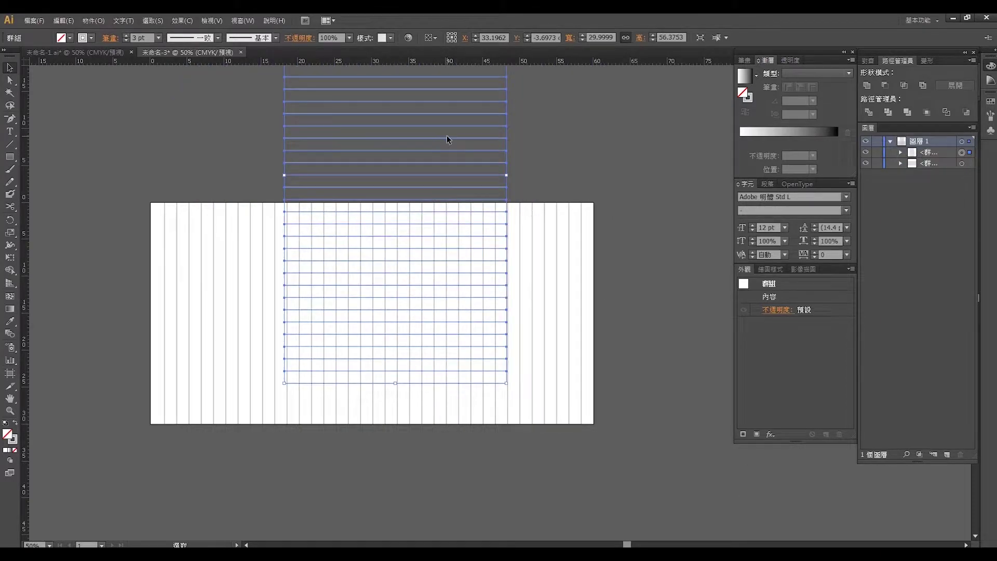
left_click_drag(446, 138, 416, 175)
Step: Snap the horizontal lines to the artboard's bottom-left and stretch them to the right edge
left_click_drag(343, 279, 308, 392)
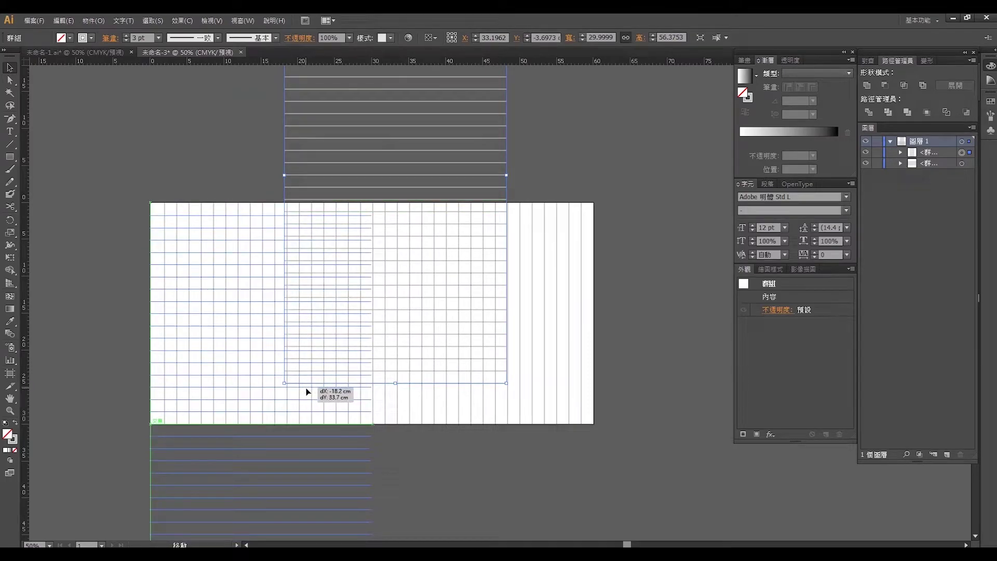
left_click_drag(308, 392, 308, 392)
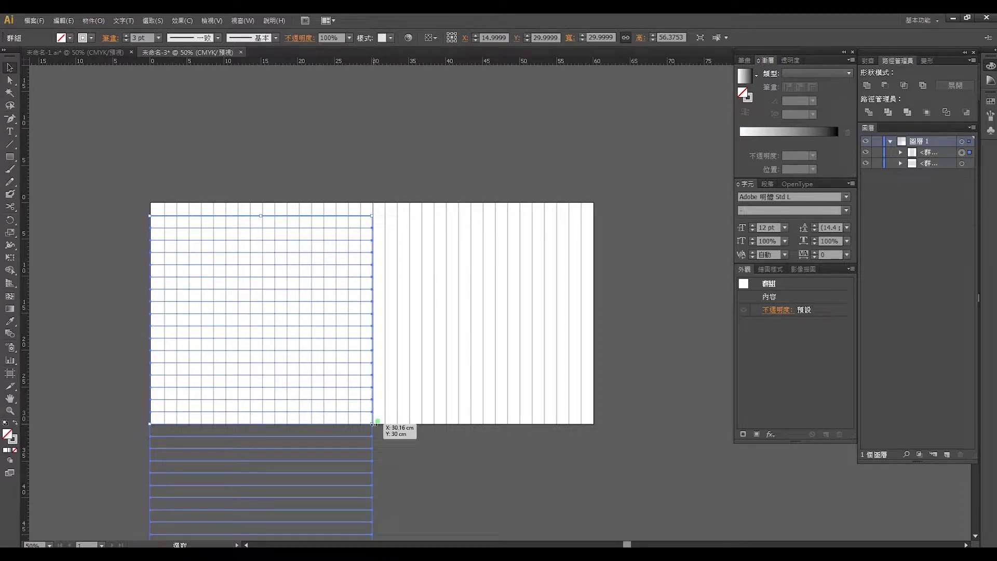
left_click_drag(373, 424, 593, 433)
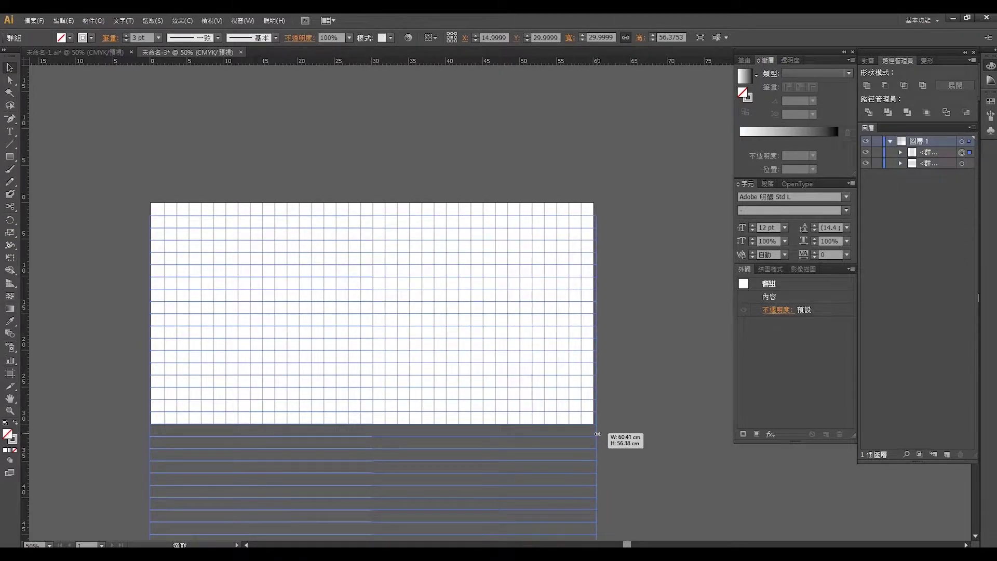
left_click_drag(595, 434, 595, 433)
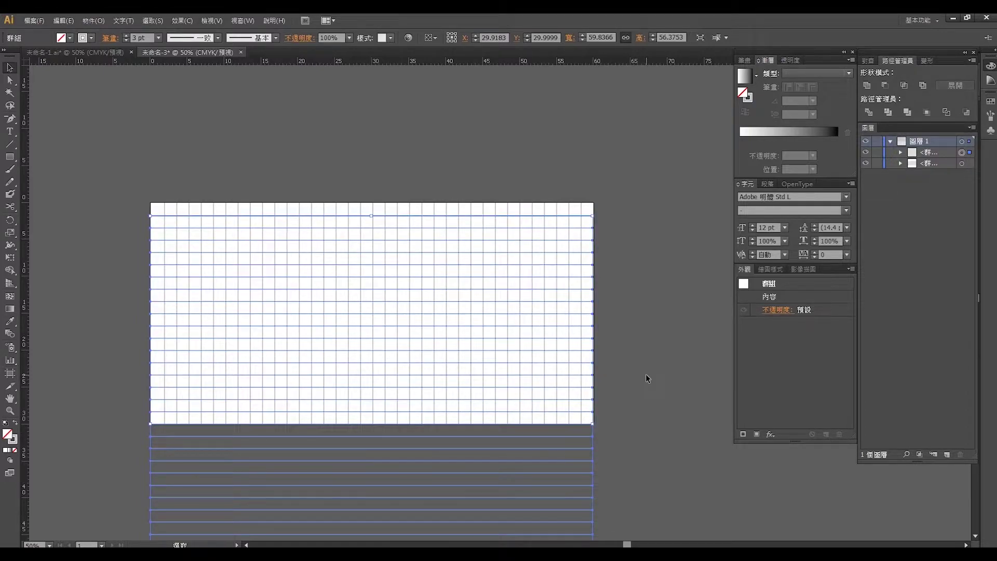
left_click(646, 374)
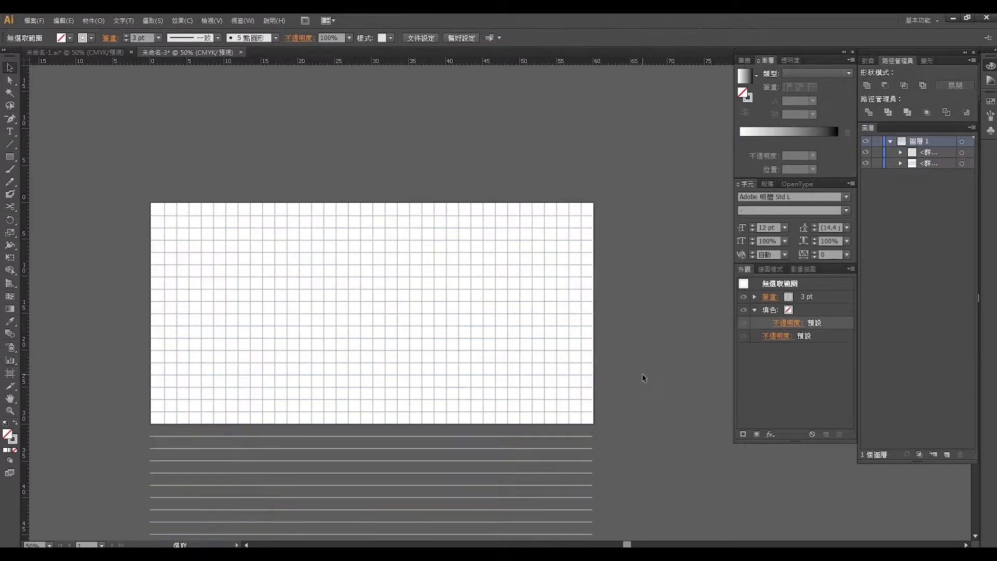
left_click(587, 348)
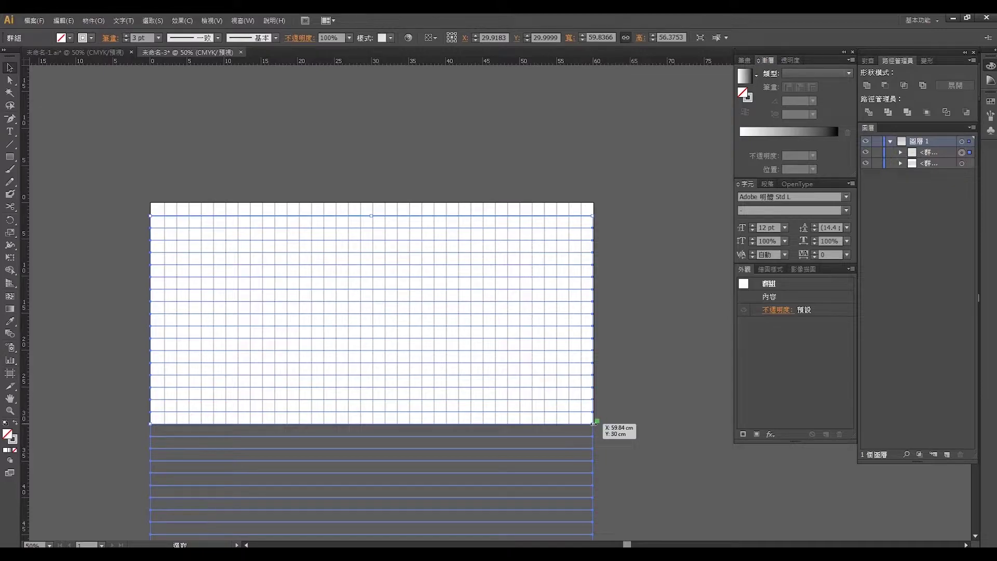
Step: Fine-tune the horizontal lines' width to the artboard's right edge
left_click_drag(594, 423, 596, 424)
left_click(647, 391)
scroll(644, 393, "down", 5)
Step: Ungroup the horizontal lines and delete those hanging below the artboard
right_click(534, 347)
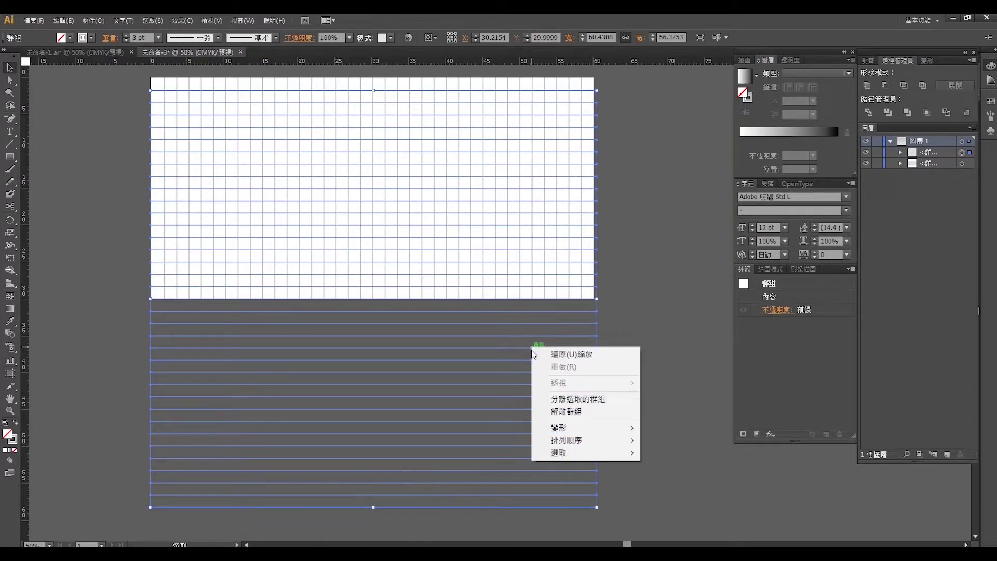
left_click(566, 411)
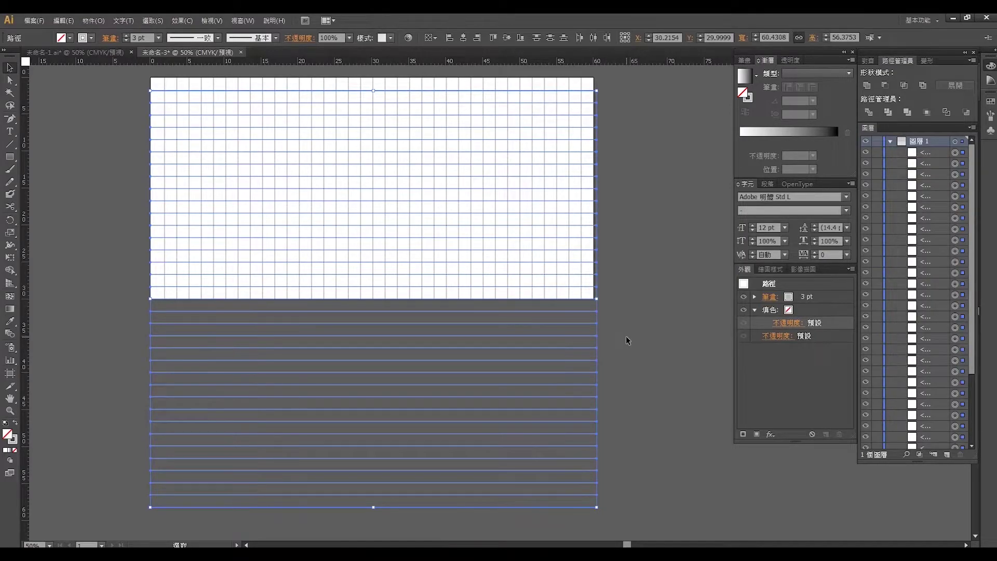
left_click(624, 310)
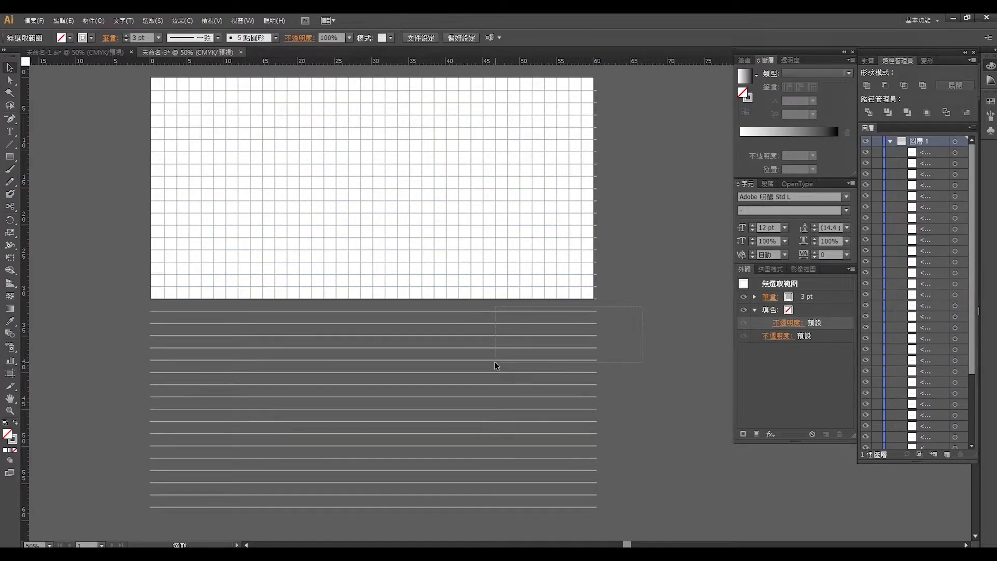
left_click_drag(385, 393, 133, 502)
left_click_drag(129, 513, 139, 500)
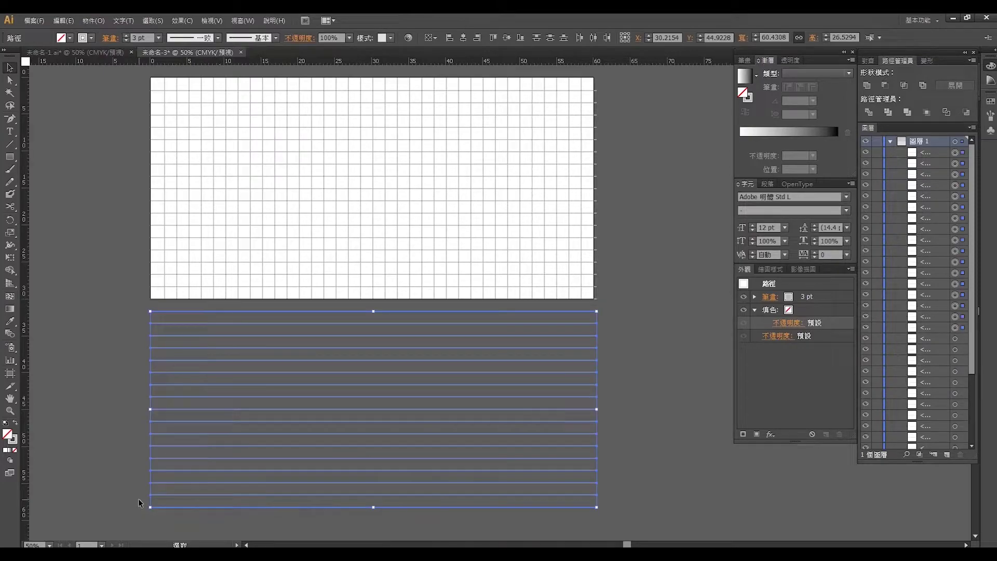
key("Delete")
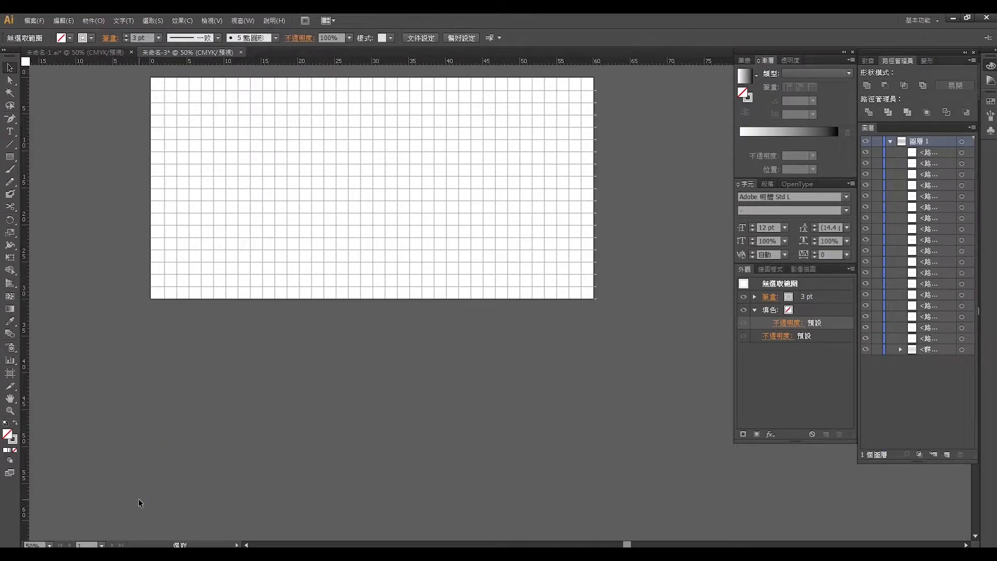
scroll(372, 429, "up", 3)
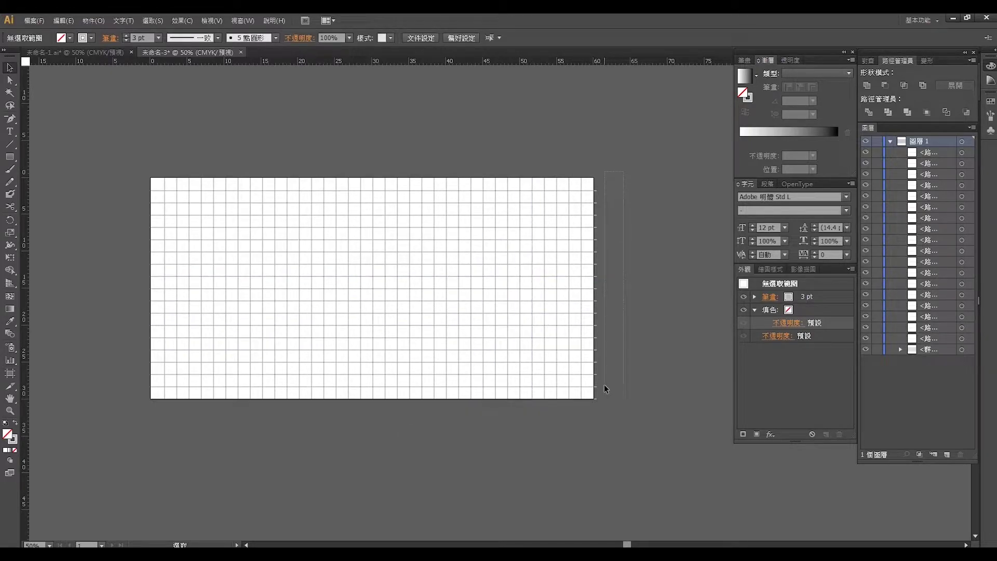
Step: Select all the grid lines and group them with Ctrl+G
left_click_drag(595, 410, 500, 411)
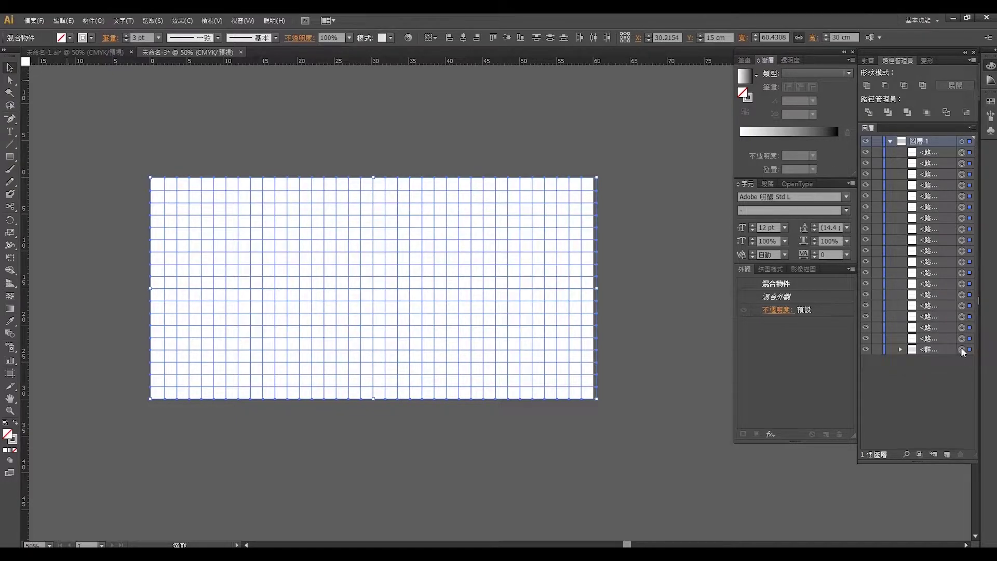
left_click(962, 351)
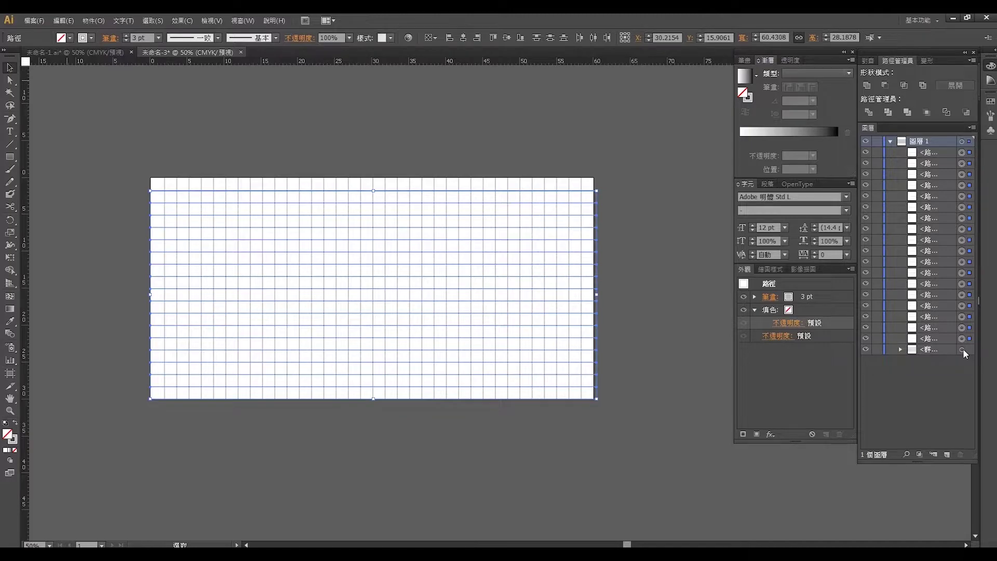
left_click(962, 351)
left_click(964, 352)
key("a")
key("ctrl+g")
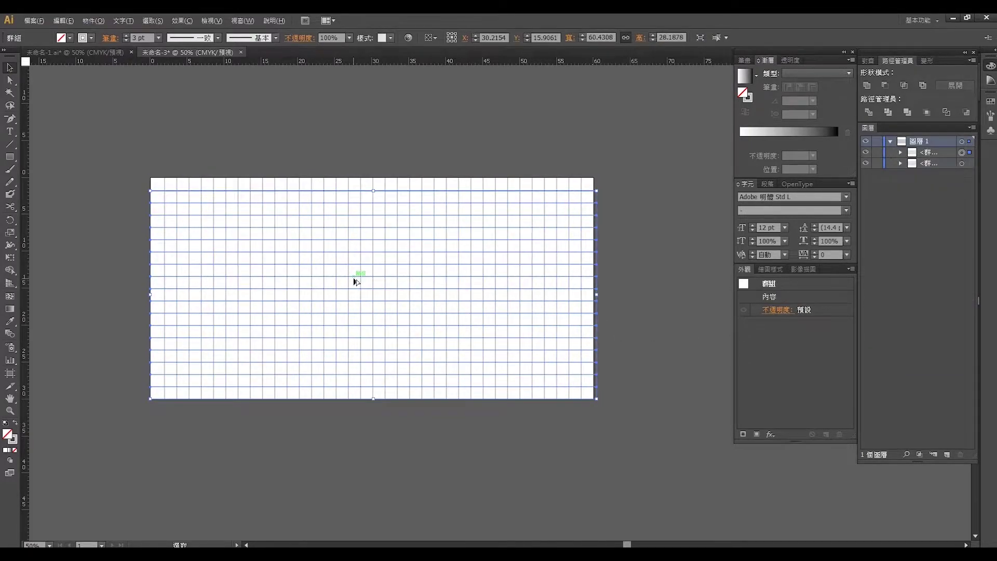
Step: Trim the grid group's width to fit the artboard
key("ctrl+1")
left_click_drag(626, 326, 352, 325)
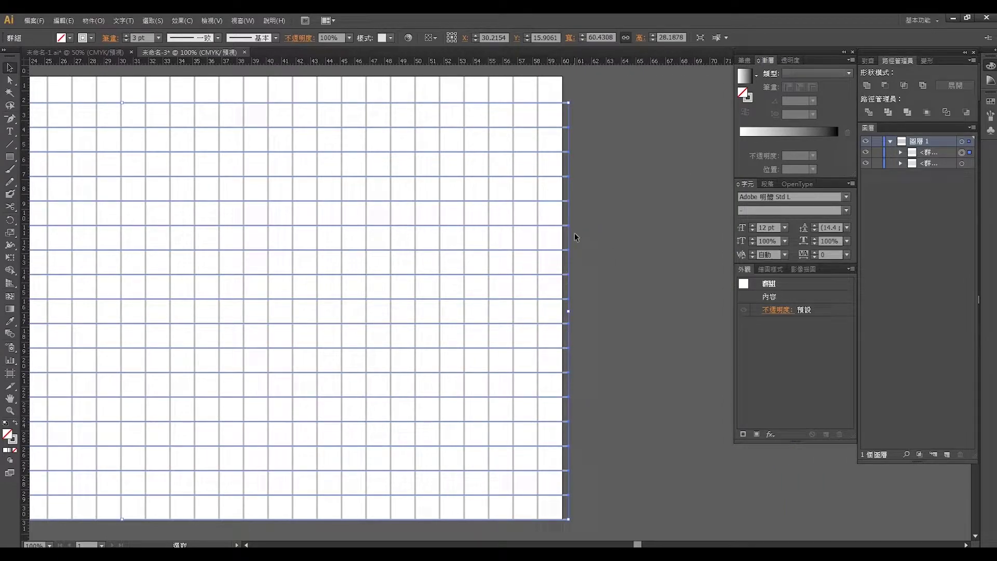
left_click_drag(570, 311, 565, 312)
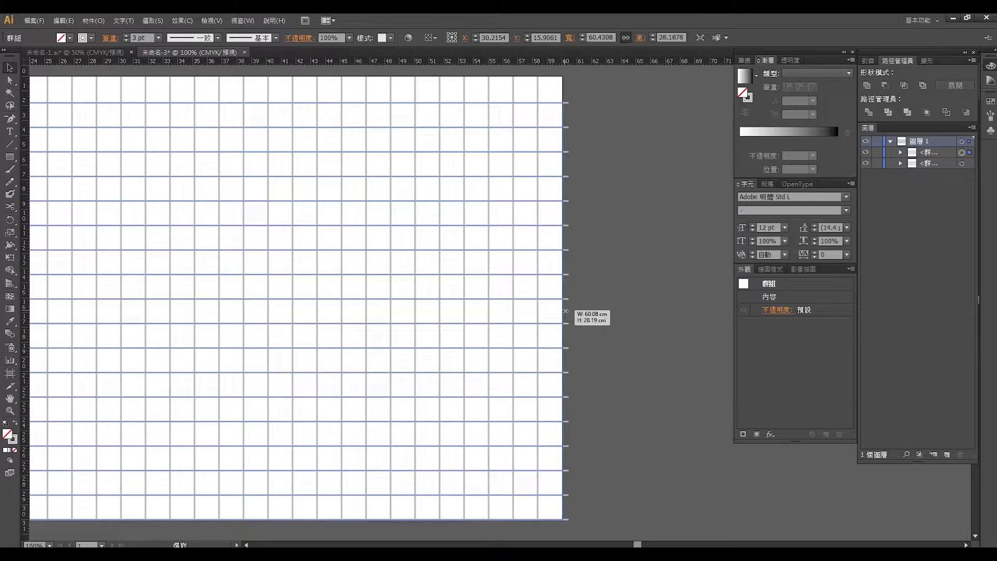
left_click(592, 313)
scroll(395, 325, "down", 2)
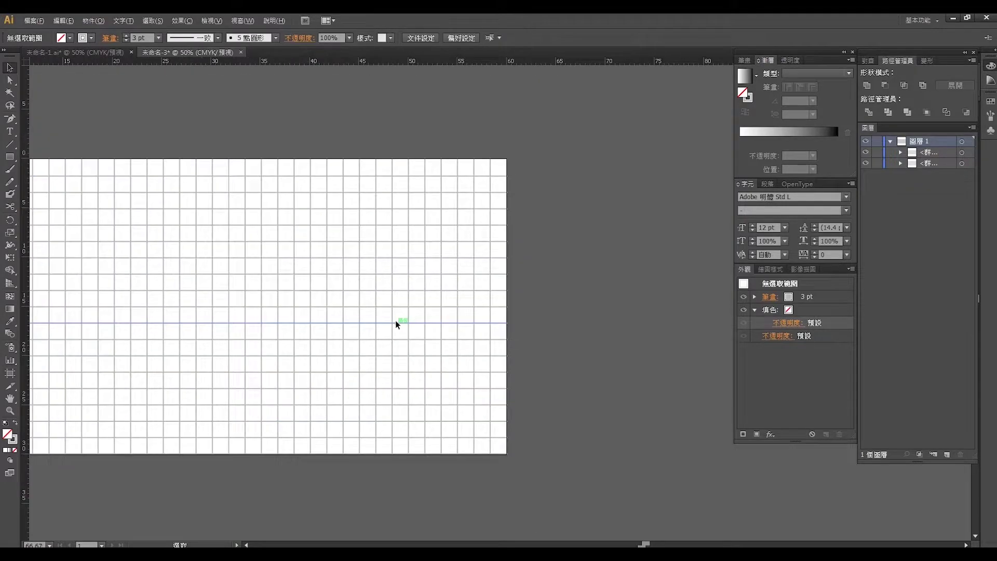
left_click_drag(251, 136, 400, 170)
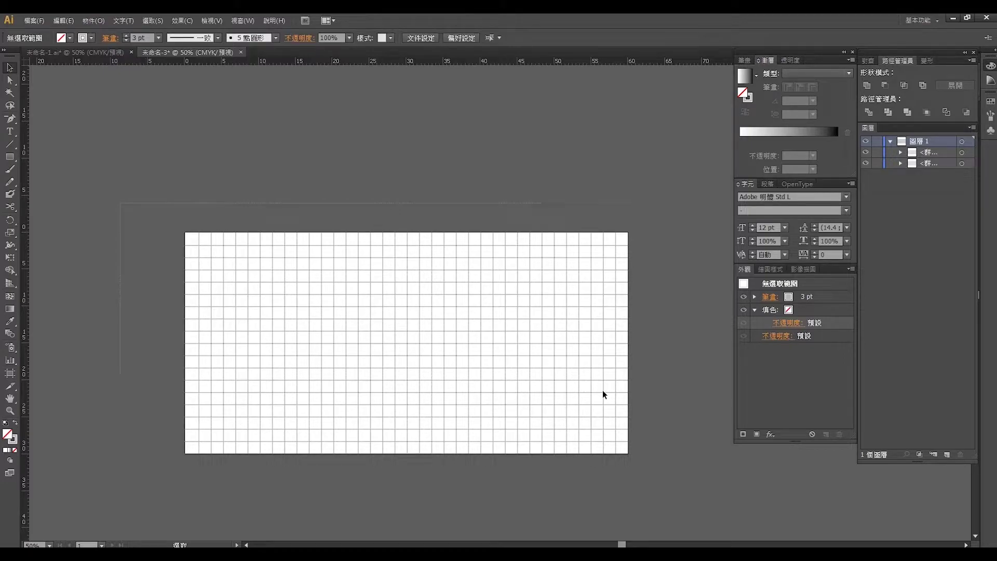
Step: Combine the grid into a single group and lock it in the Layers panel
left_click(623, 367)
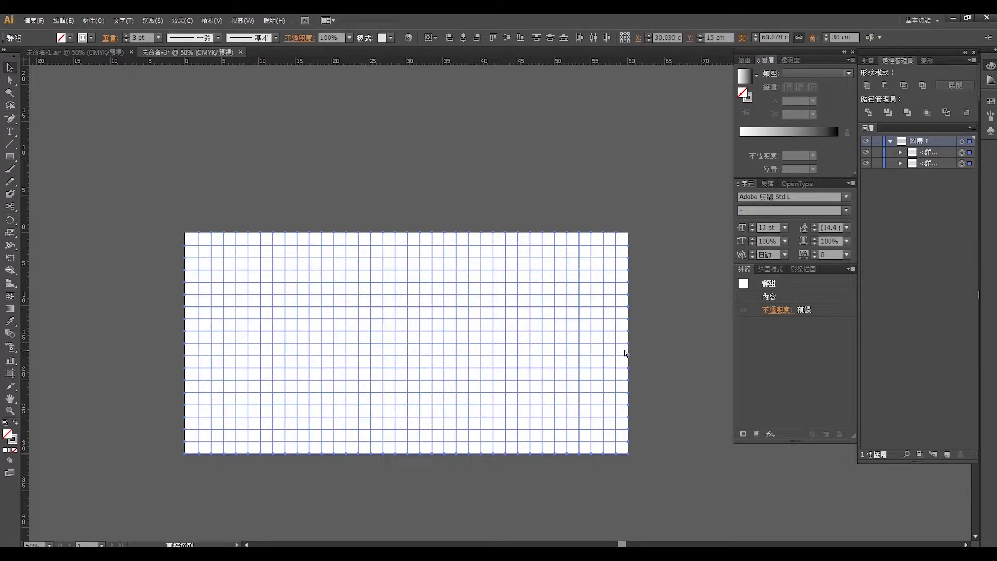
key("ctrl+g")
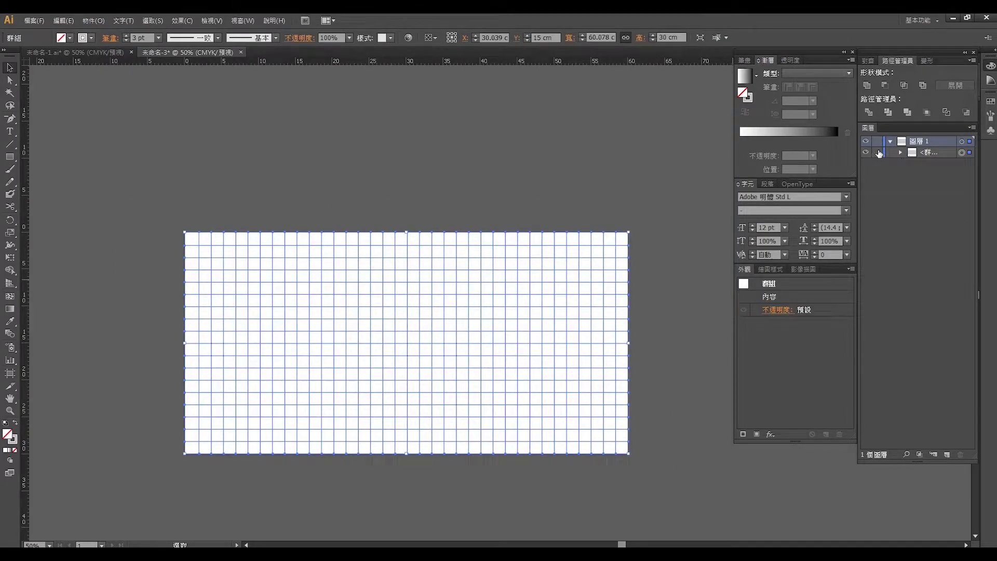
left_click(878, 153)
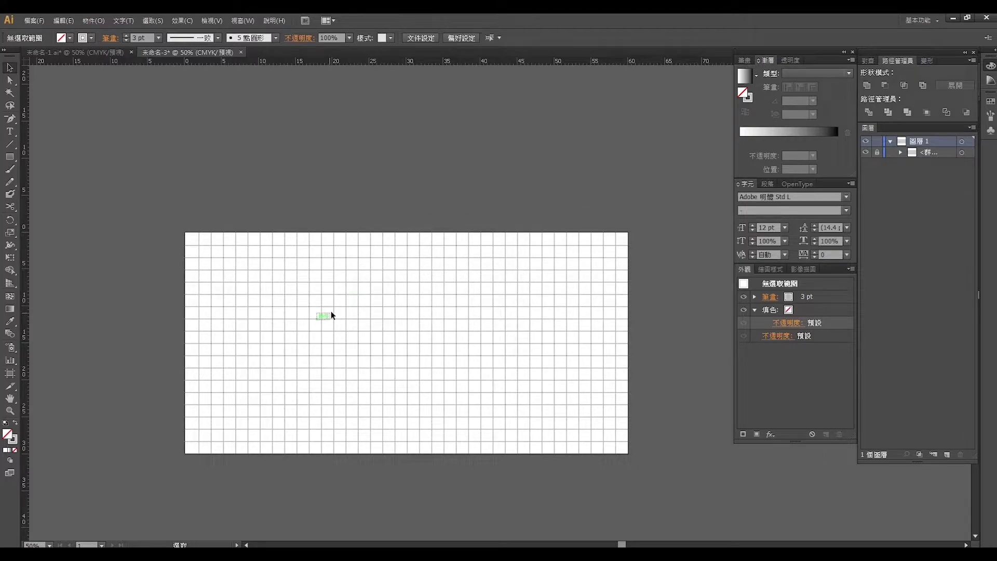
left_click(76, 52)
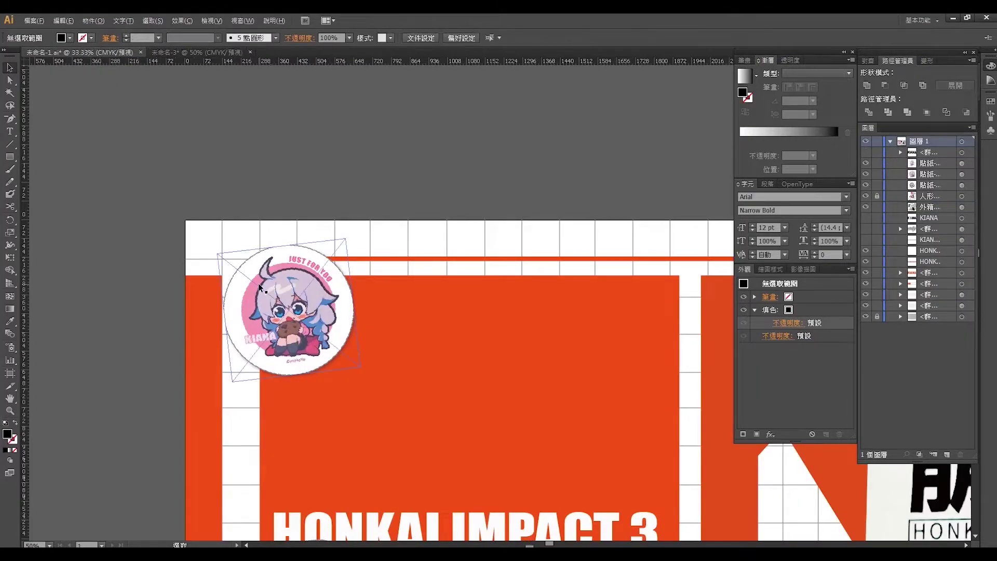
Step: Draw a narrow tall strip at the artboard's top-left with no stroke and red fill
scroll(258, 282, "down", 1)
scroll(257, 282, "down", 1)
scroll(258, 283, "down", 1)
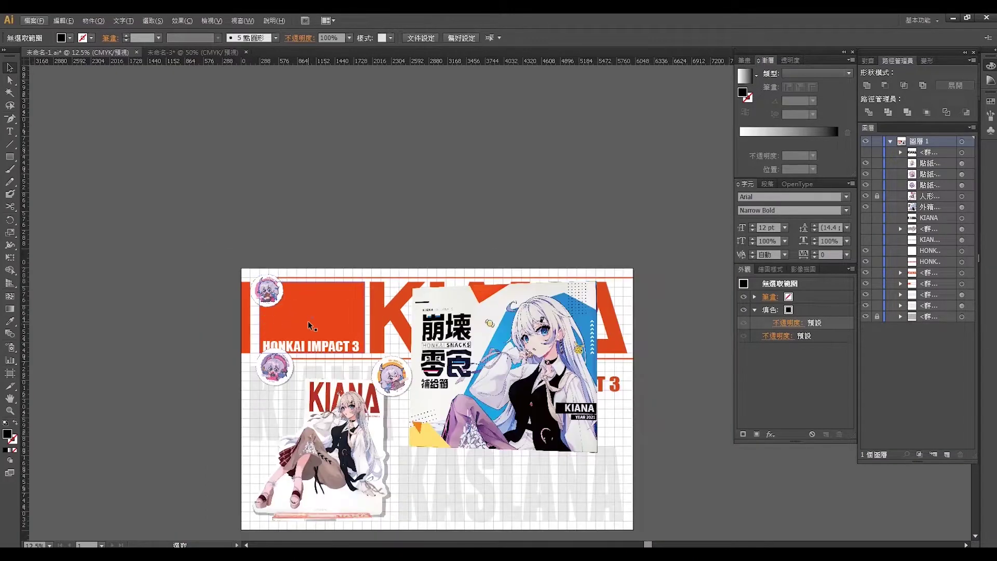
left_click(200, 53)
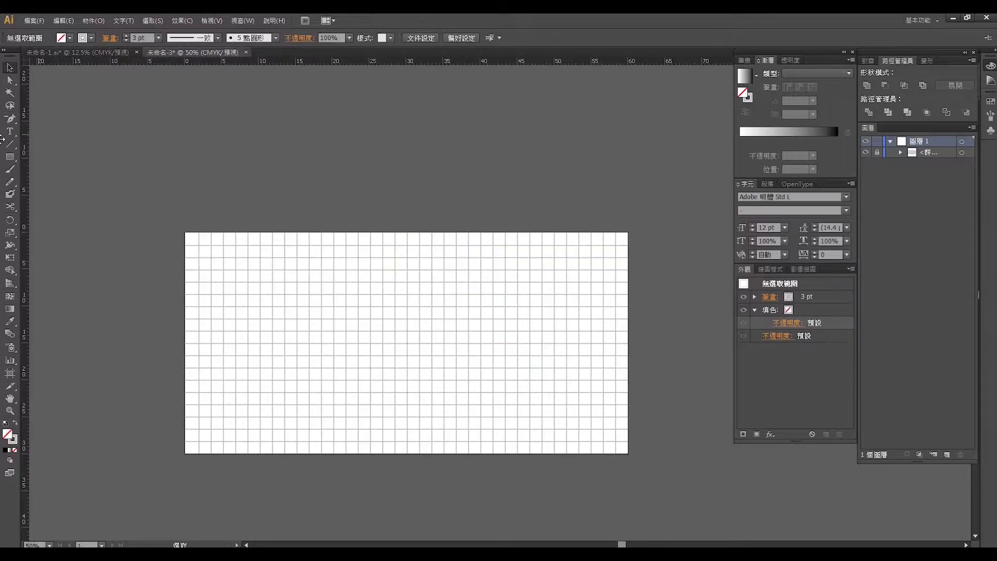
left_click(10, 156)
mouse_move(185, 240)
left_mouse_down()
mouse_move(203, 337)
mouse_move(192, 319)
left_mouse_up()
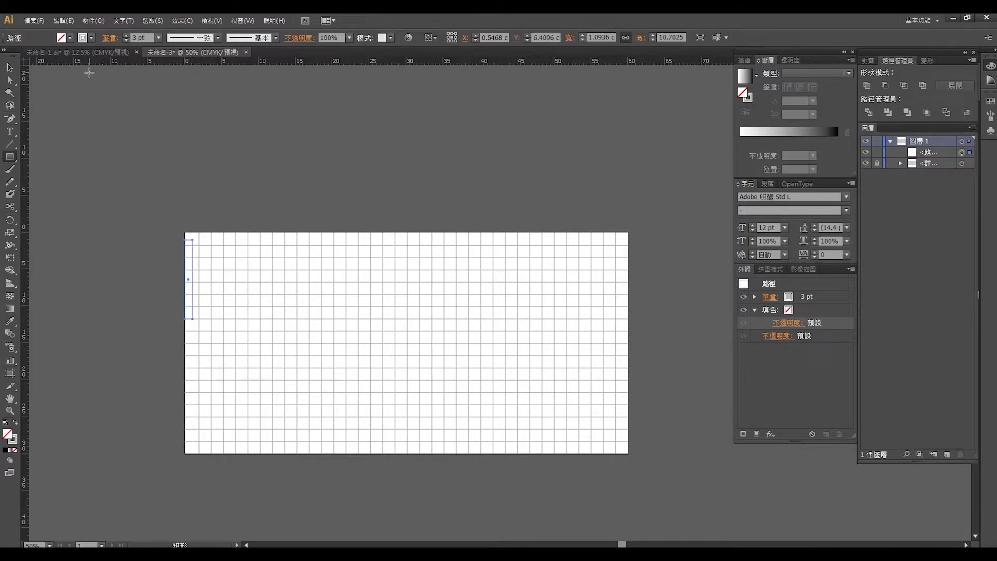
left_click(87, 40)
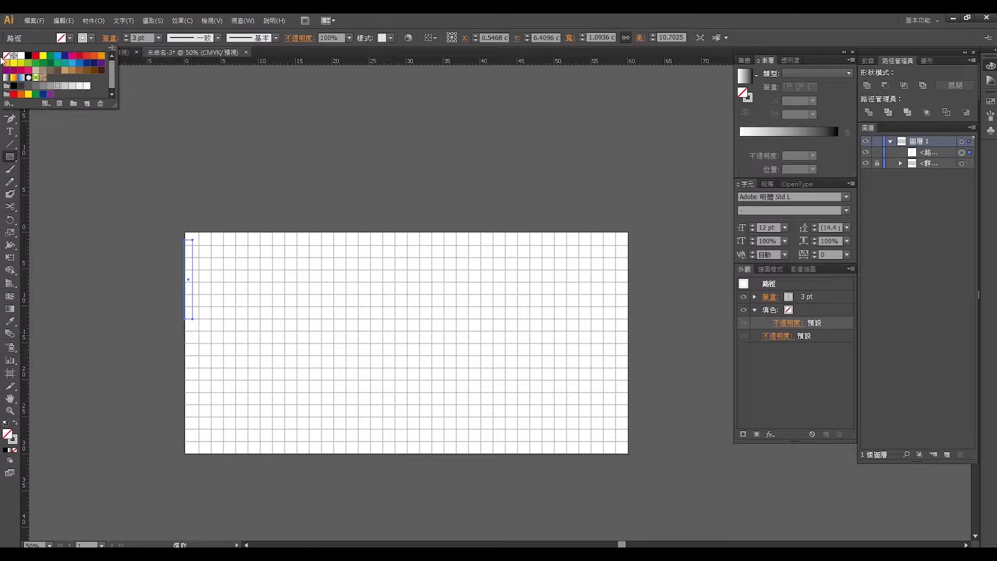
left_click(6, 55)
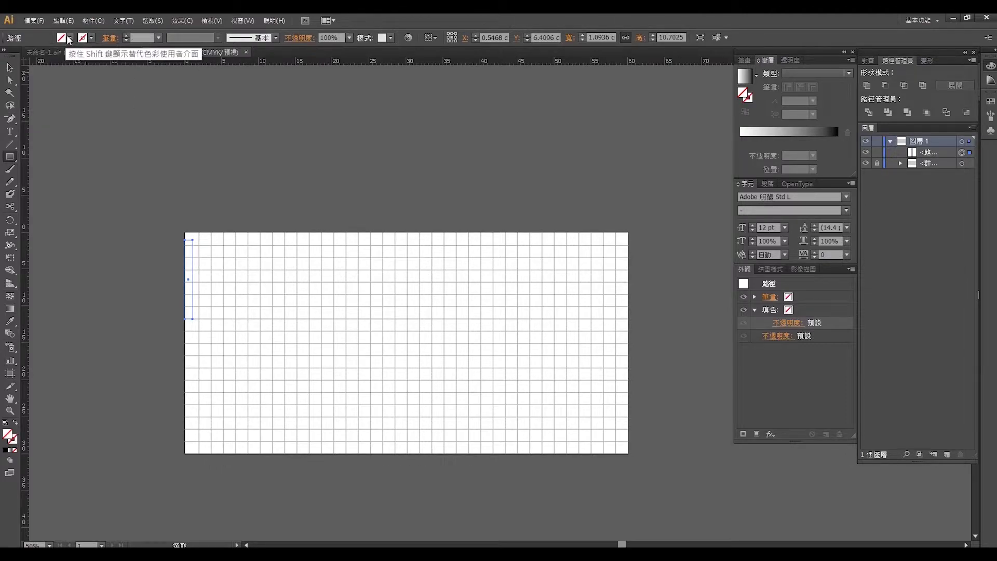
left_click(69, 39)
left_click(78, 56)
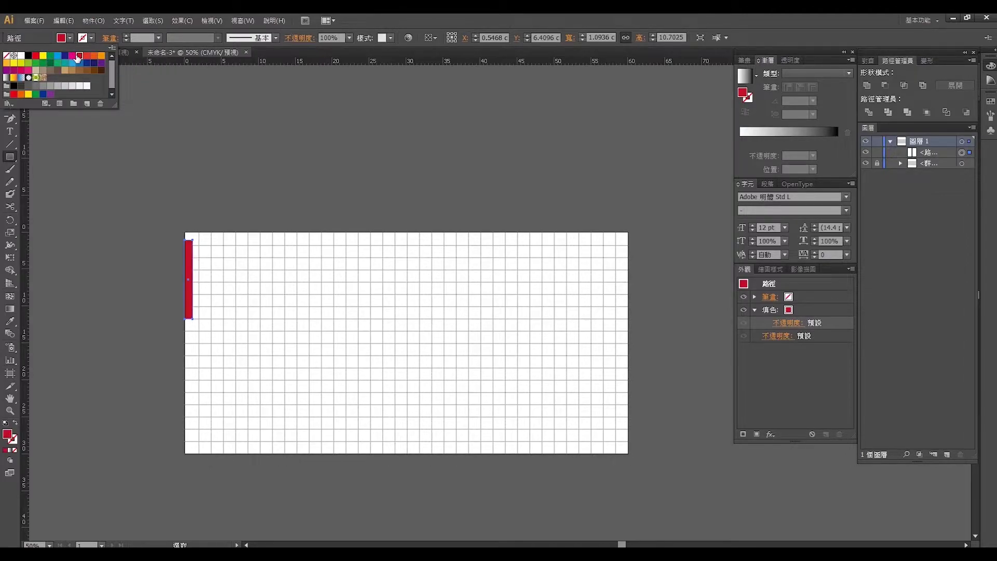
left_click(967, 19)
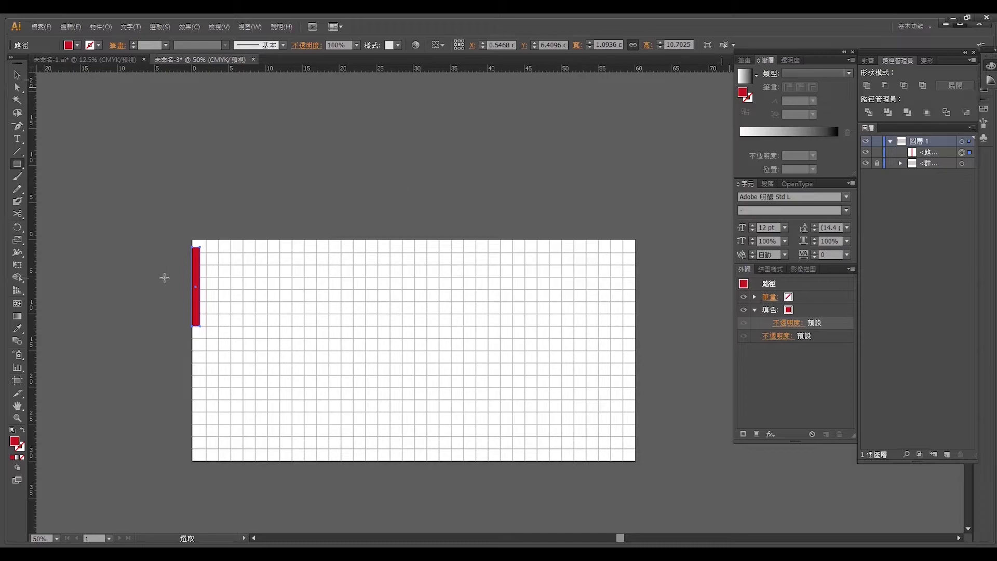
Step: Draw a larger block about 17.6 cm wide beside the red strip
left_click(201, 269)
key("Escape")
left_click(9, 68)
left_click(7, 157)
left_click_drag(203, 240, 310, 319)
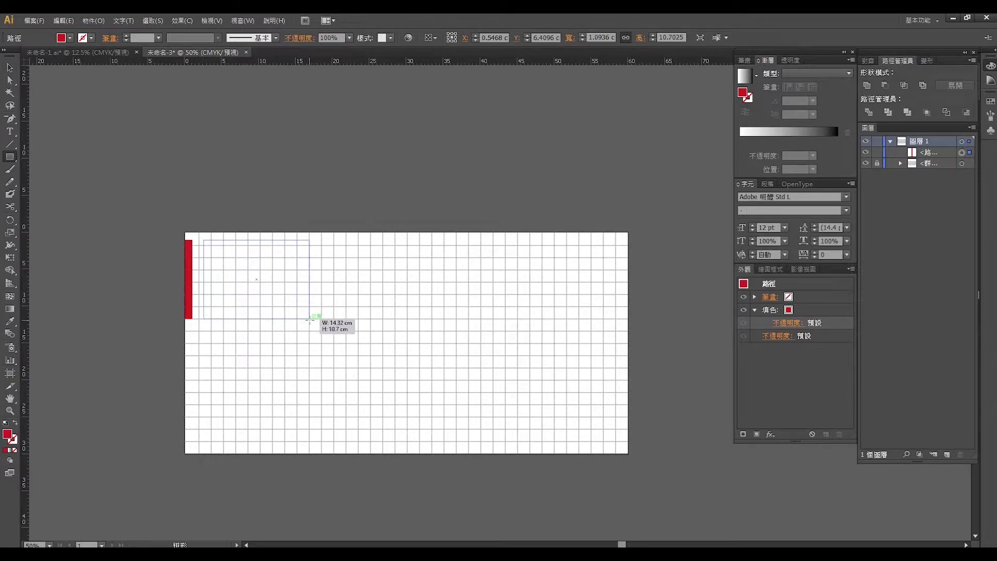
left_click_drag(310, 319, 333, 318)
left_click(9, 68)
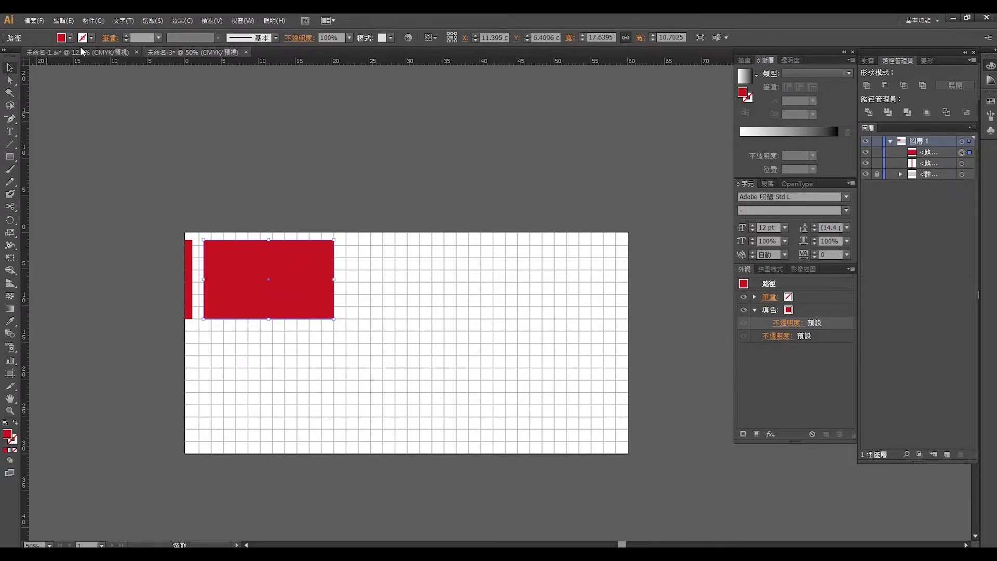
Step: Recolour both rectangles a brighter red and move the reference KIANA headline above the layout
left_click(81, 52)
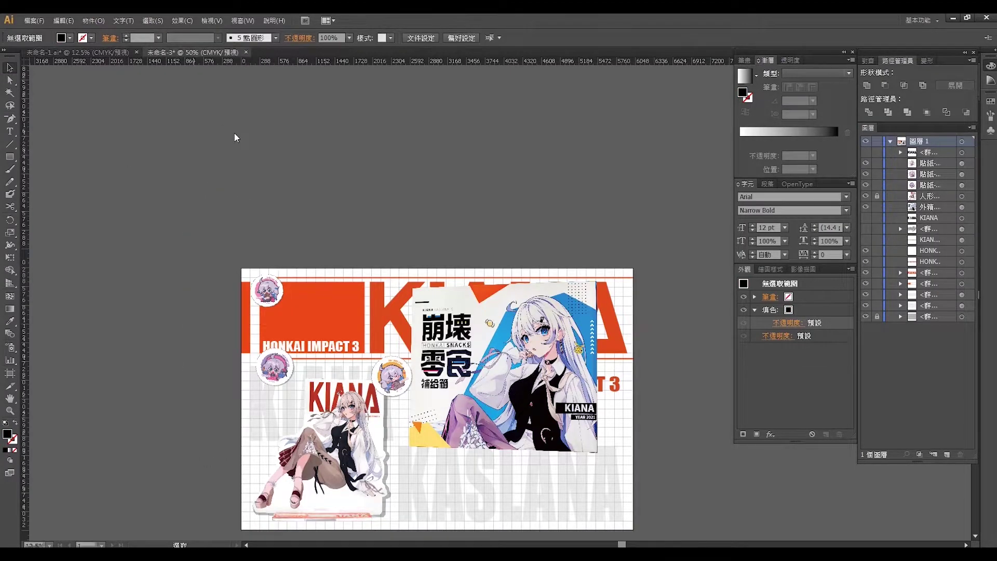
left_click(69, 38)
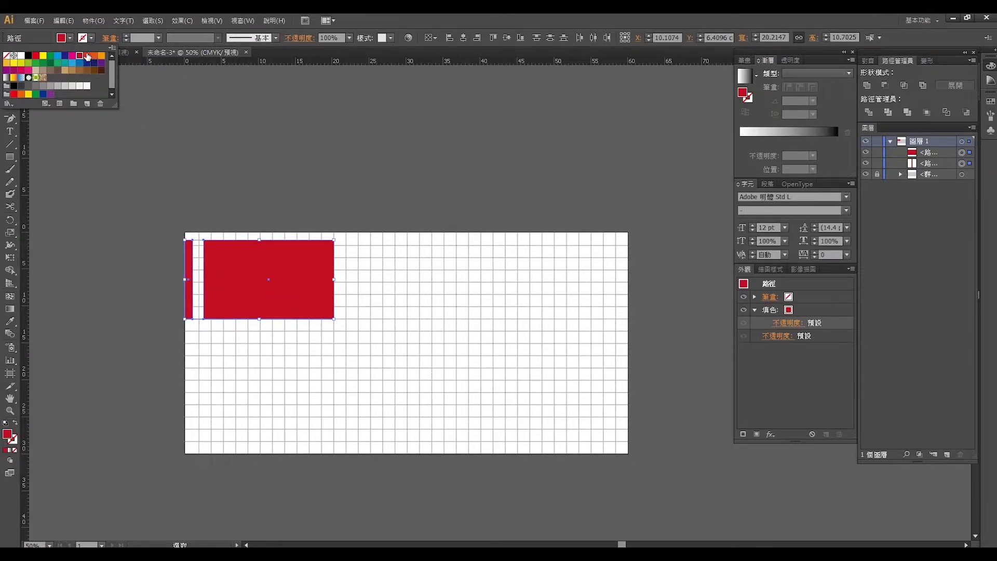
left_click(87, 56)
left_click(219, 173)
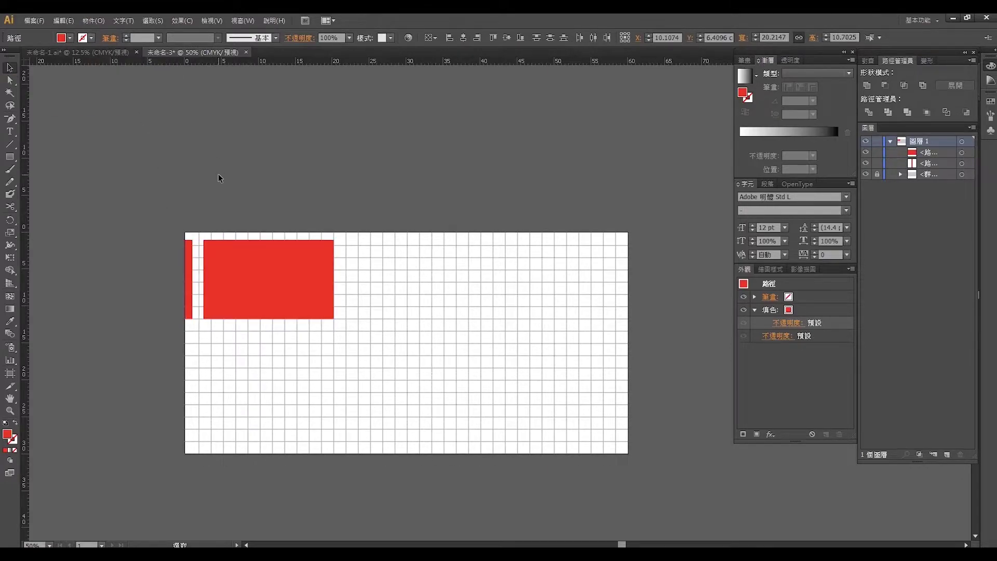
left_click(105, 52)
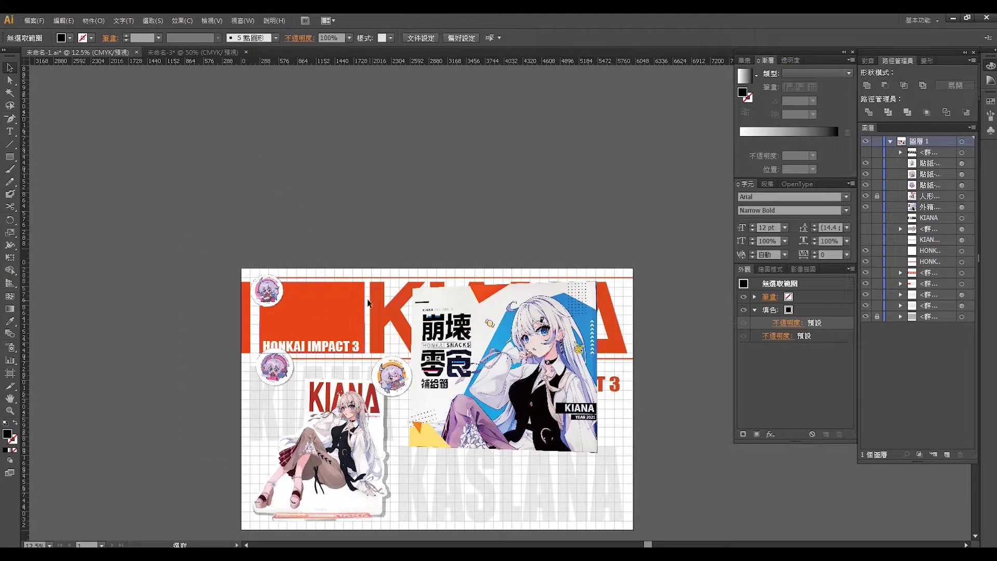
left_click_drag(394, 311, 369, 171)
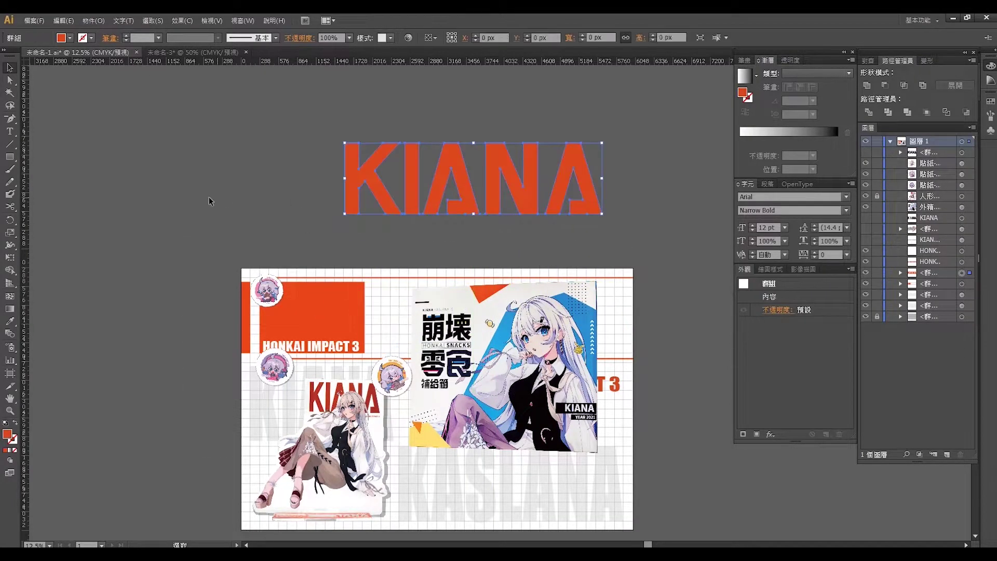
Step: Add a text line above the artboard with the typed letters INAN
left_click(178, 50)
key("t")
left_click(316, 172)
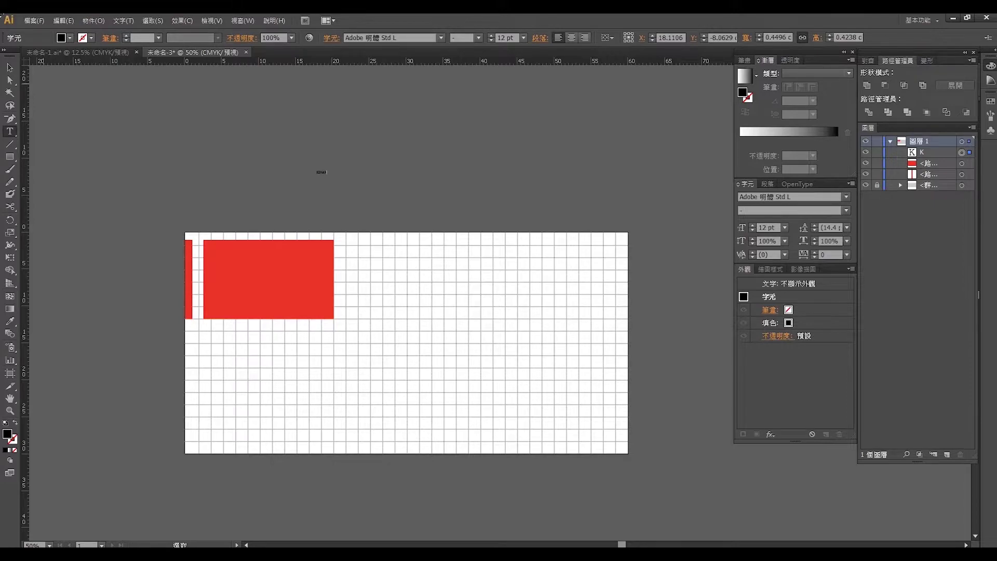
type("INAN")
key("Escape")
left_click(74, 53)
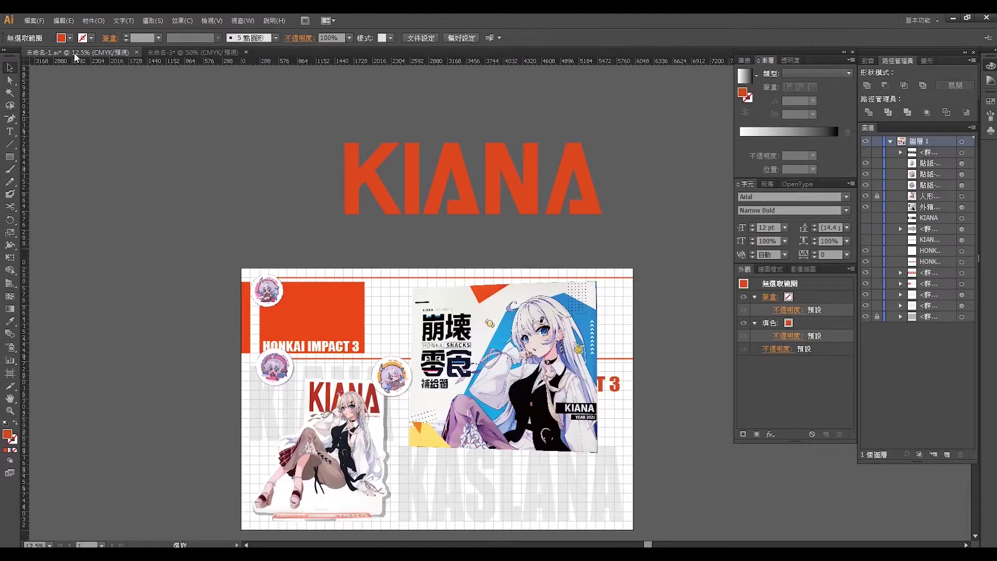
left_click(166, 52)
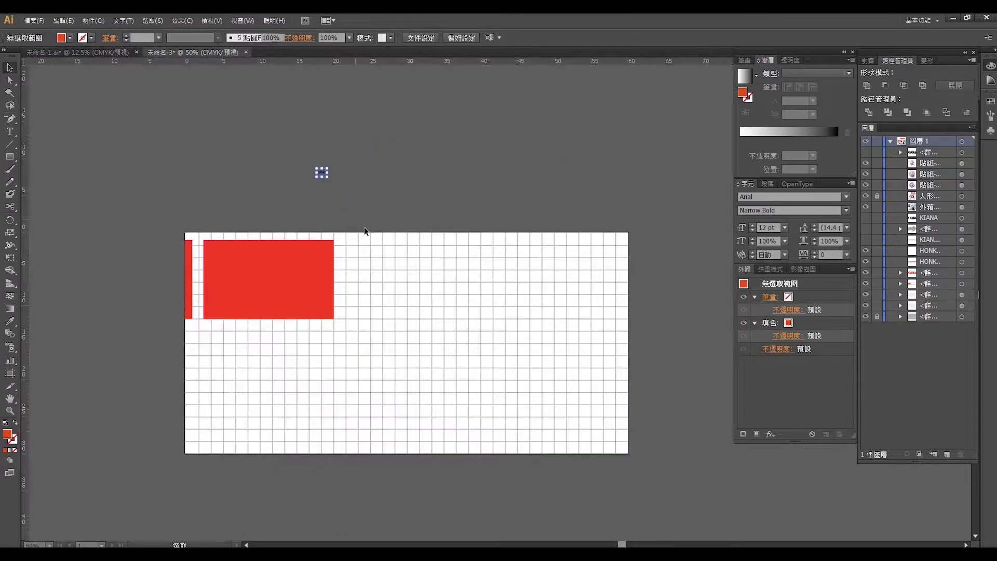
Step: Enlarge the text and correct its spelling to KIANA
mouse_move(329, 178)
left_mouse_down()
mouse_move(397, 186)
mouse_move(520, 149)
left_mouse_up()
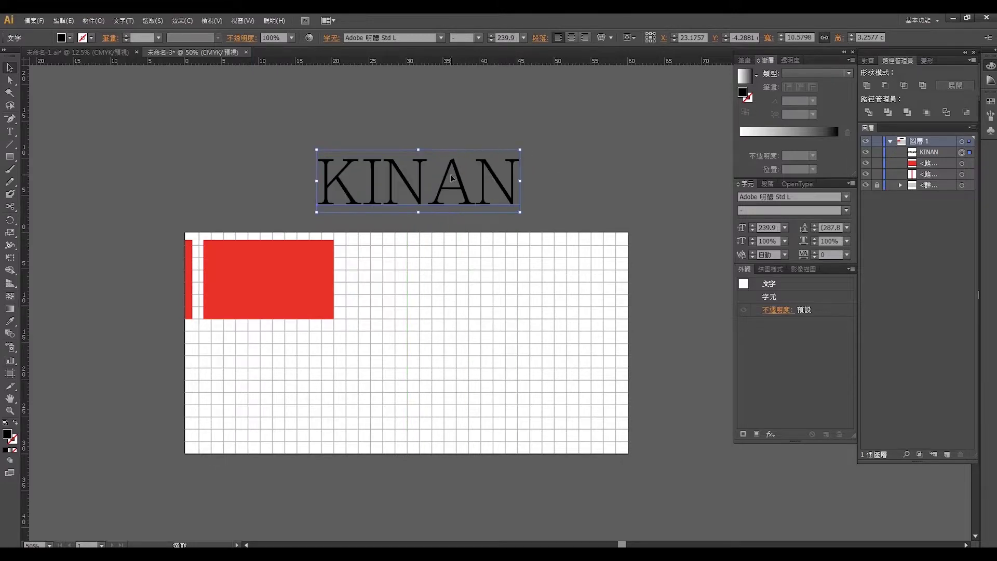
double_click(448, 179)
left_click_drag(400, 181, 556, 175)
type("A")
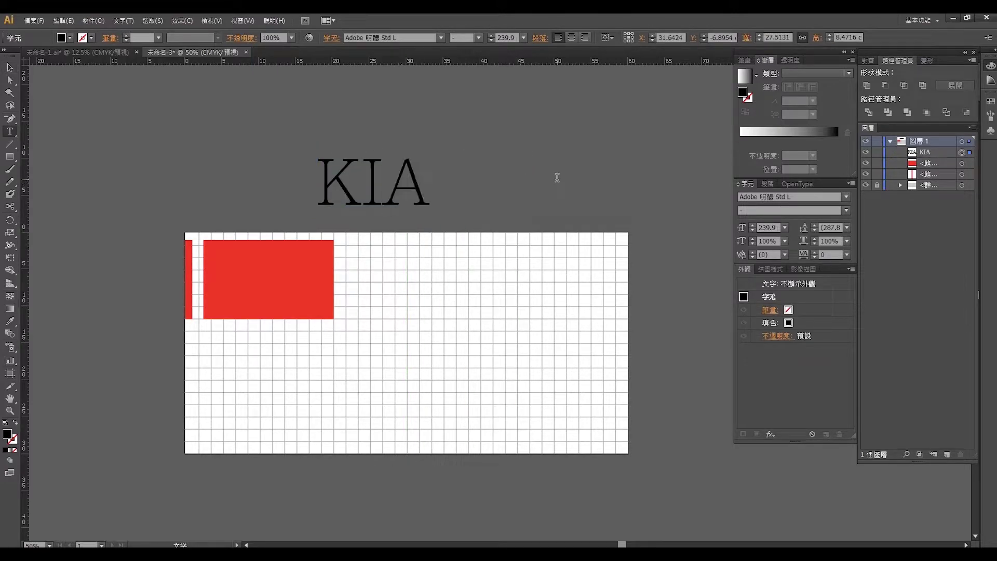
type("NA")
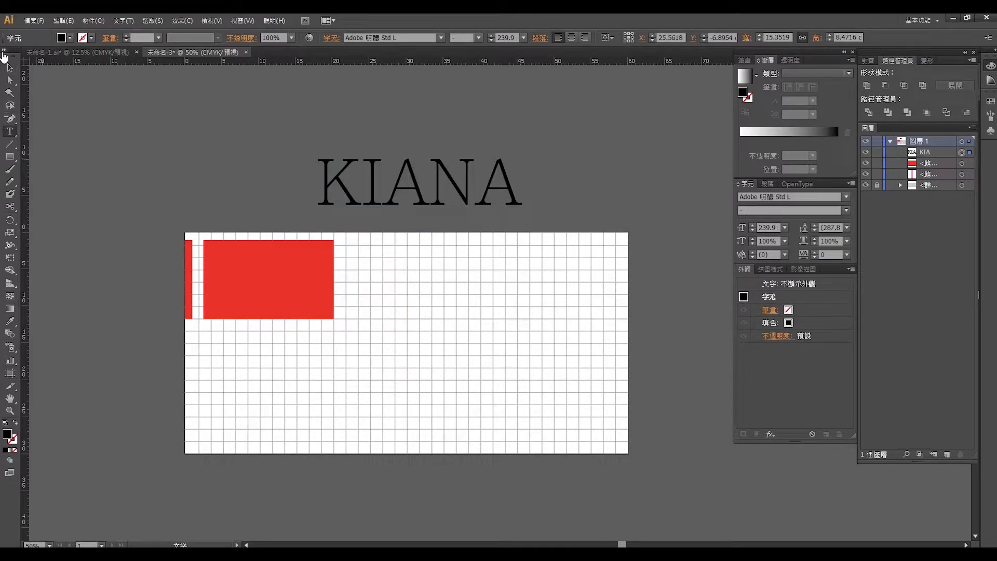
left_click(9, 68)
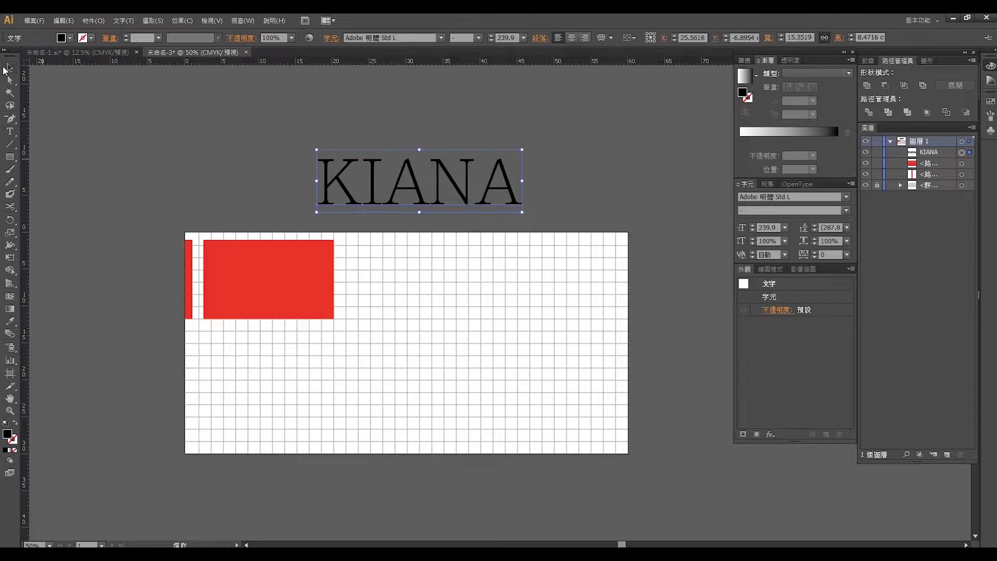
Step: Set the KIANA headline in Arial Narrow Bold
left_click(72, 53)
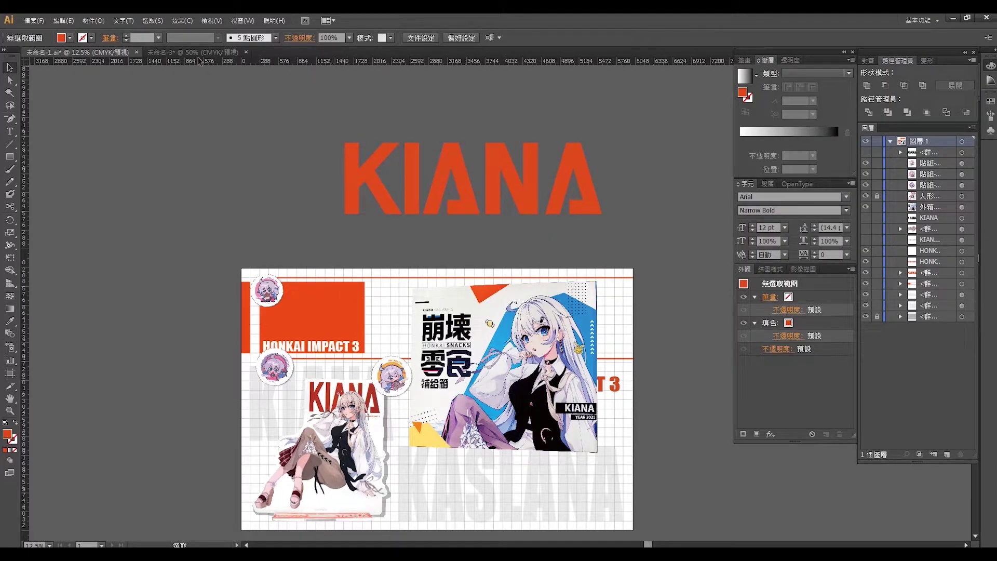
left_click(229, 53)
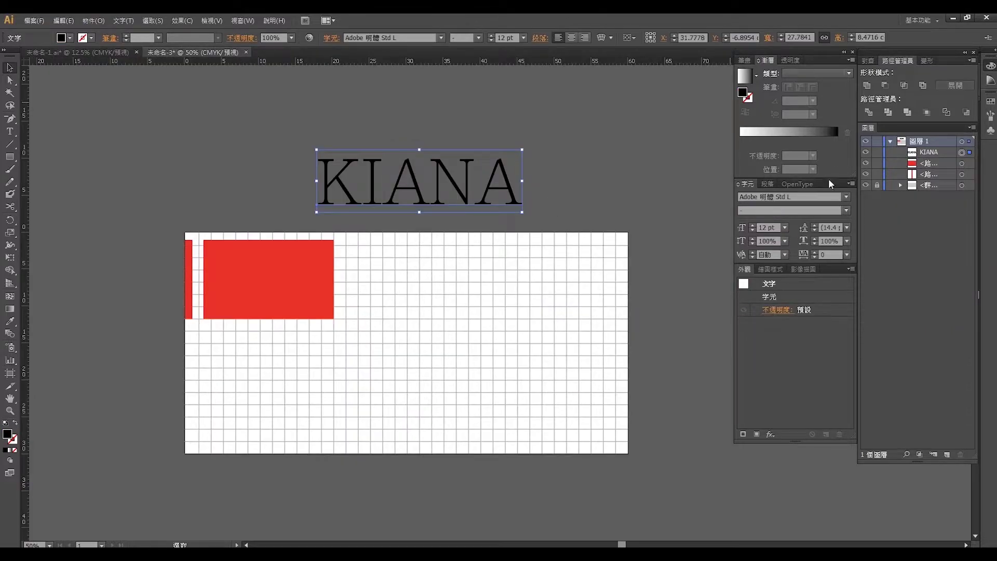
left_click(847, 197)
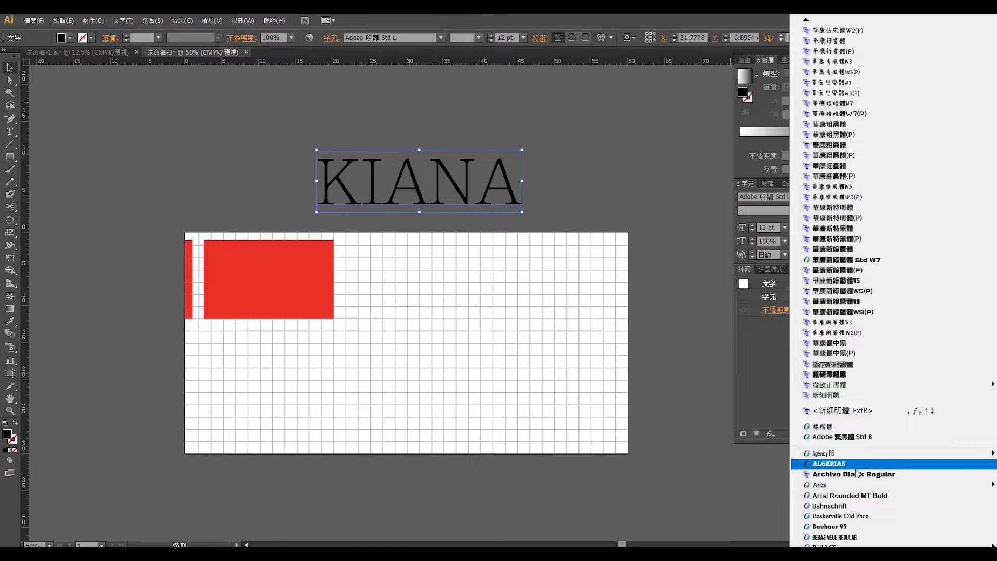
mouse_move(858, 485)
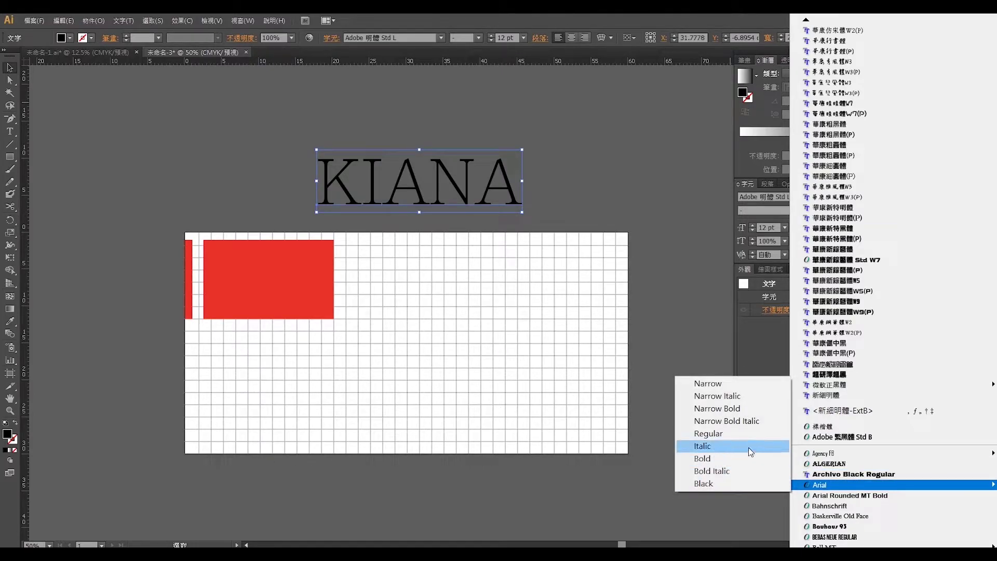
left_click(717, 409)
left_click(590, 170)
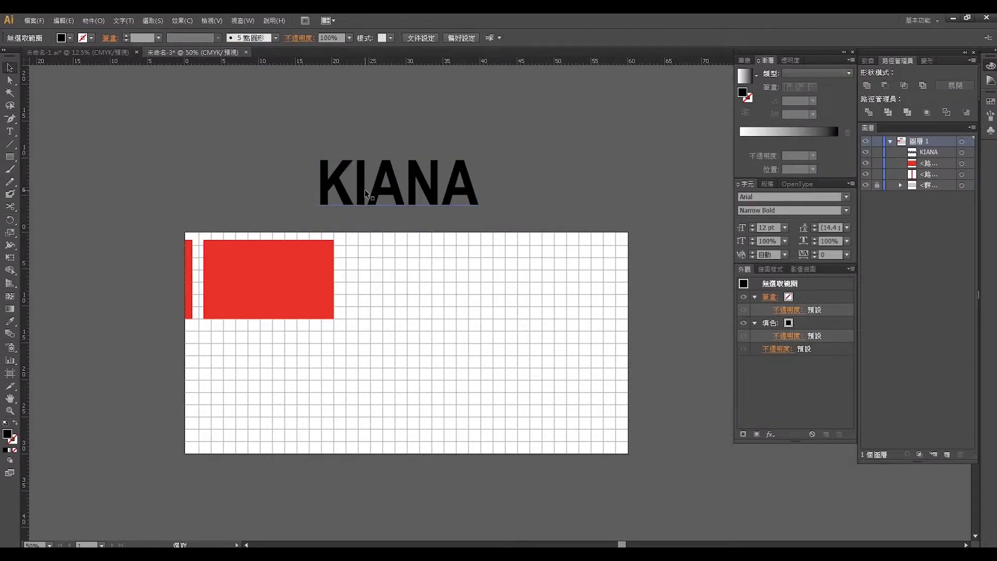
left_click(408, 194)
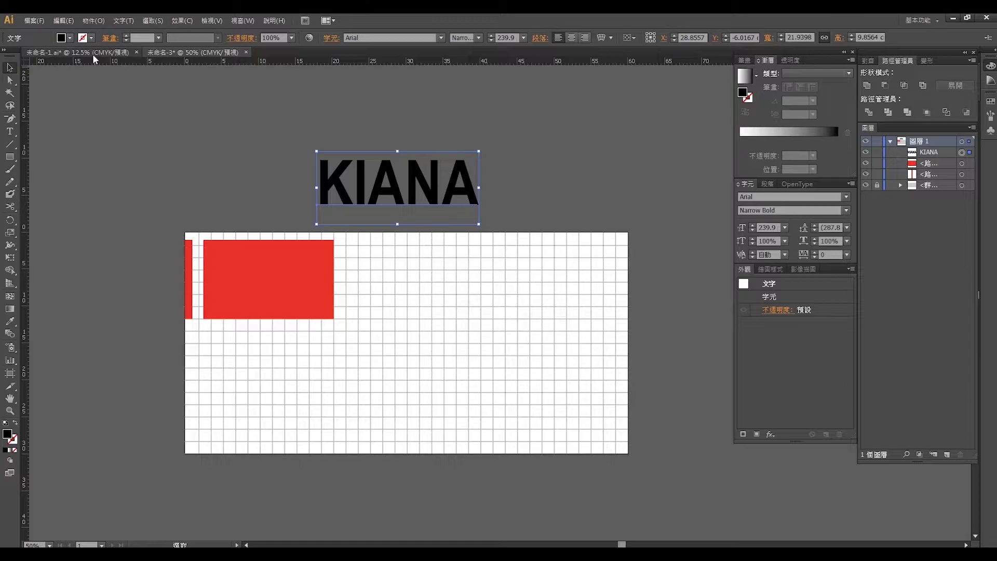
Step: Move KIANA onto the artboard beside the red block and nudge it up slightly
left_click(92, 52)
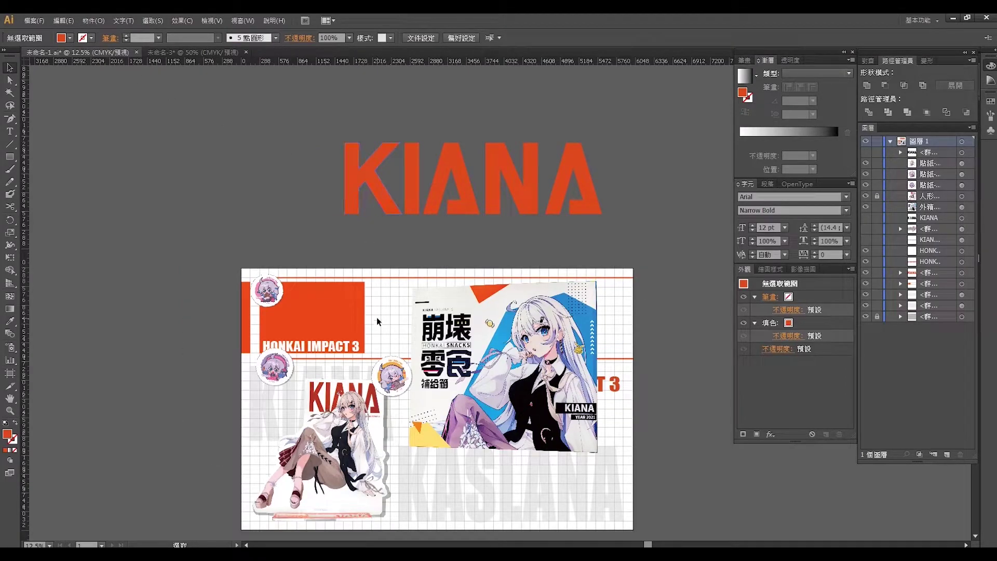
left_click(194, 51)
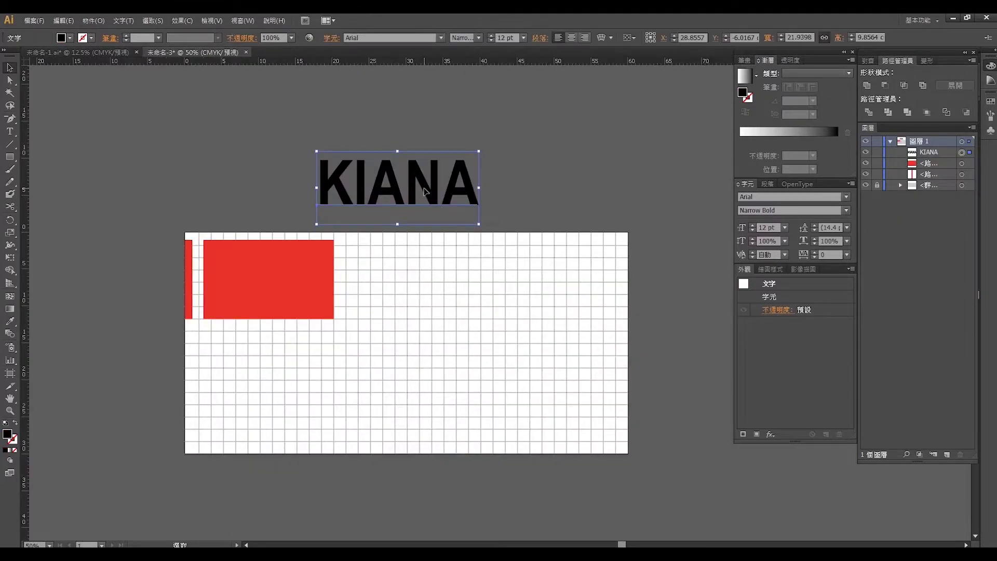
left_click_drag(424, 188, 447, 271)
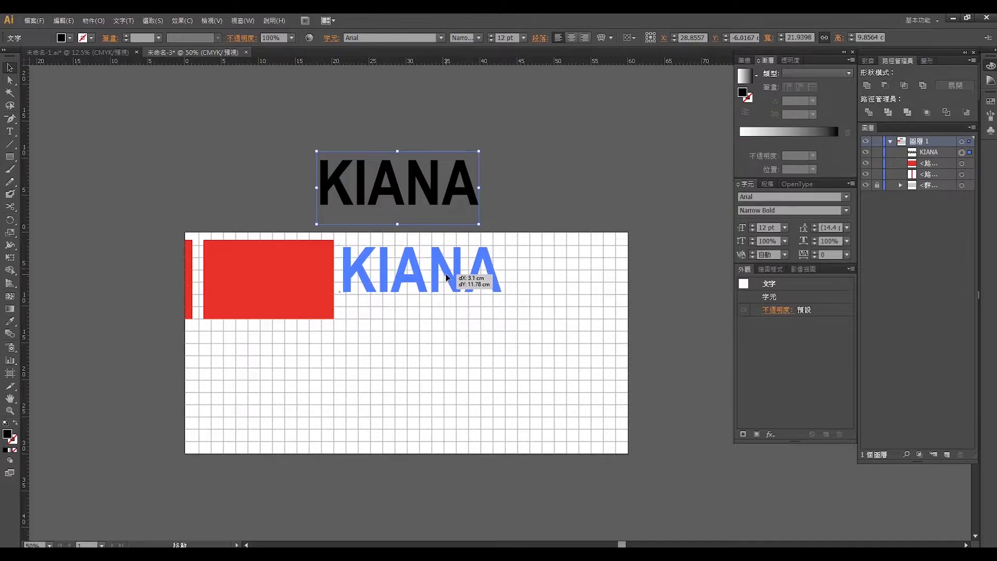
left_click_drag(447, 269, 595, 347)
left_click(460, 306)
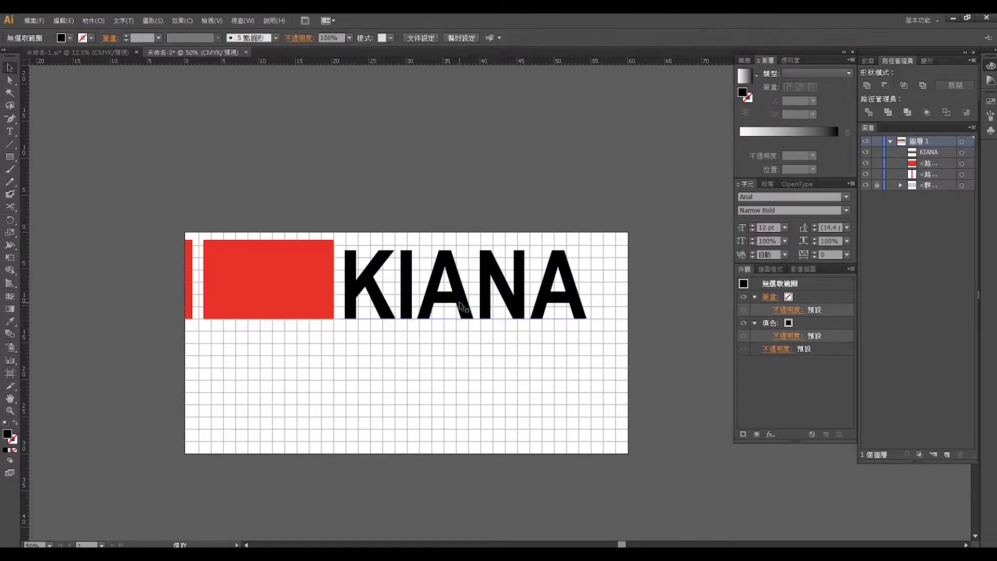
left_click(460, 305)
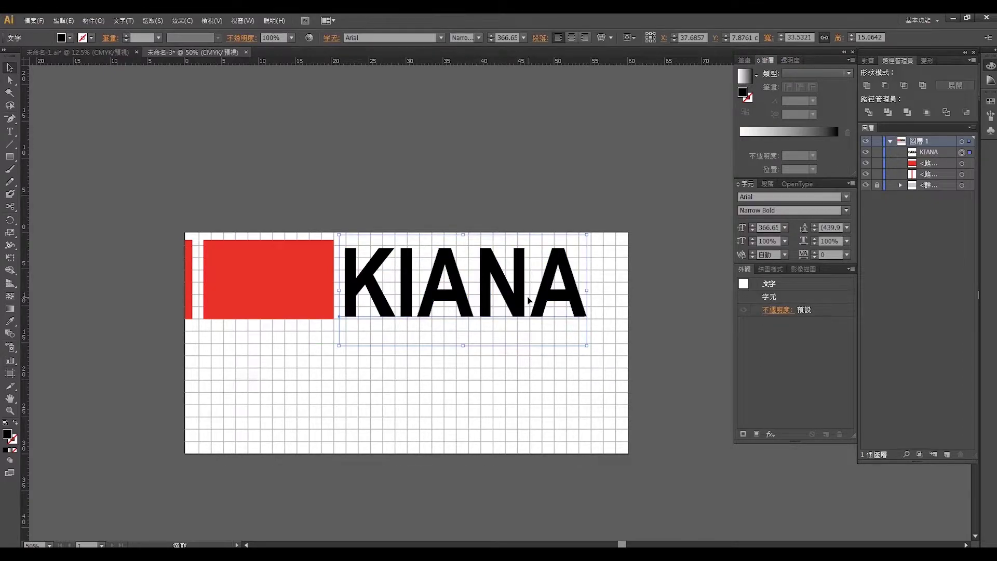
key("Up")
key("Up")
Step: Stretch KIANA wider toward the right edge and fill it red
left_click_drag(587, 291, 613, 292)
left_click(684, 295)
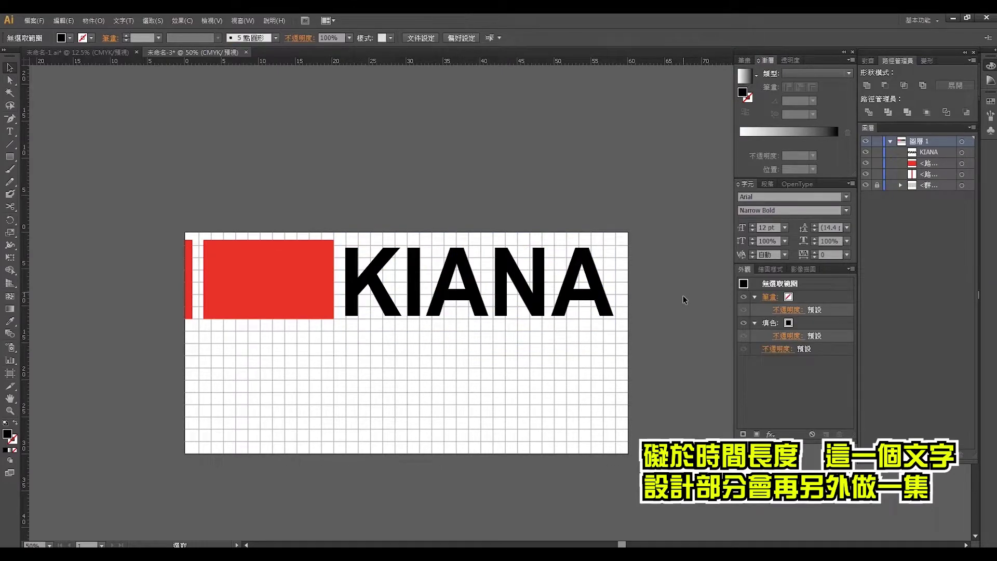
left_click(505, 300)
left_click(70, 38)
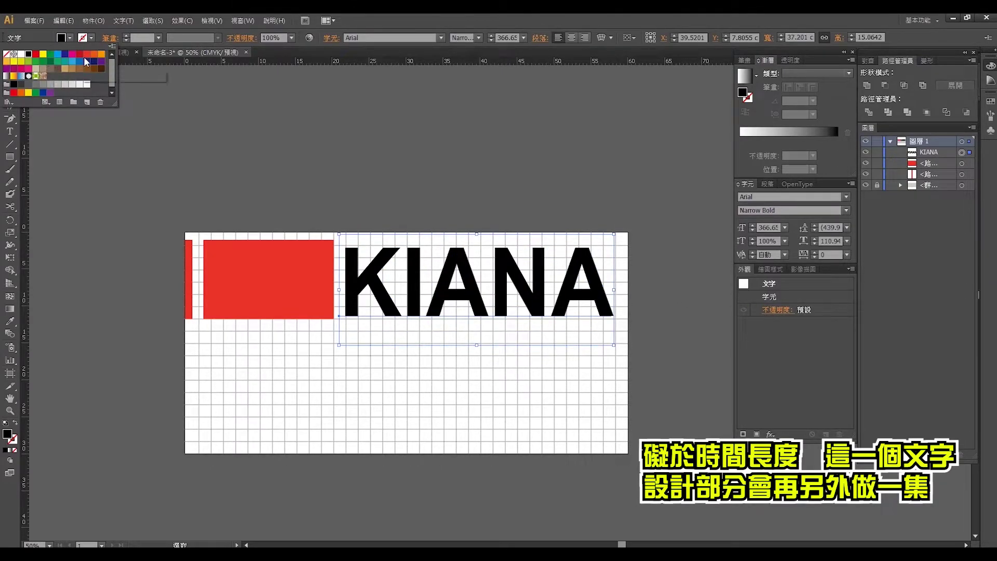
left_click(84, 60)
left_click(412, 189)
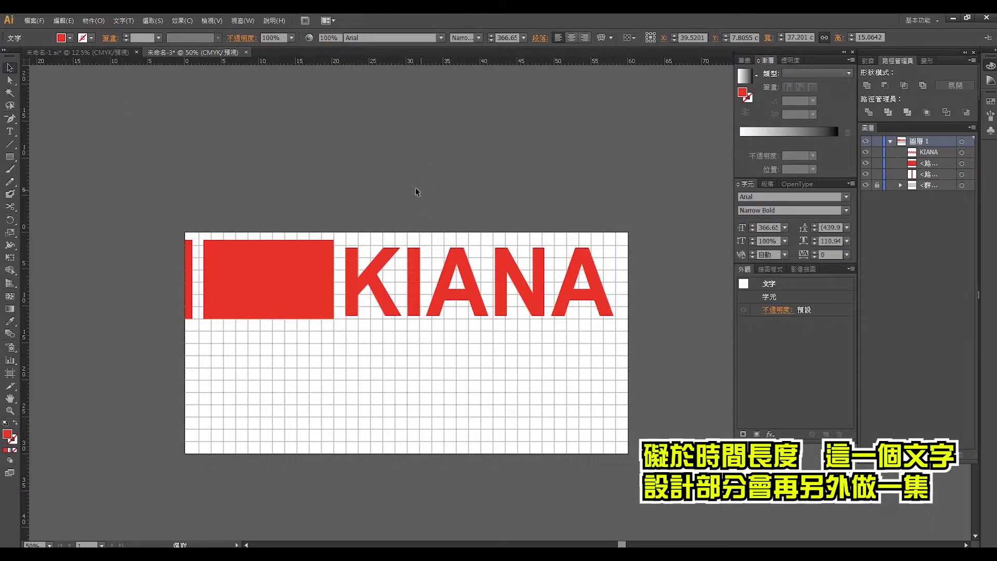
Step: Move the reference document's KIANA headline down onto its poster
left_click(88, 52)
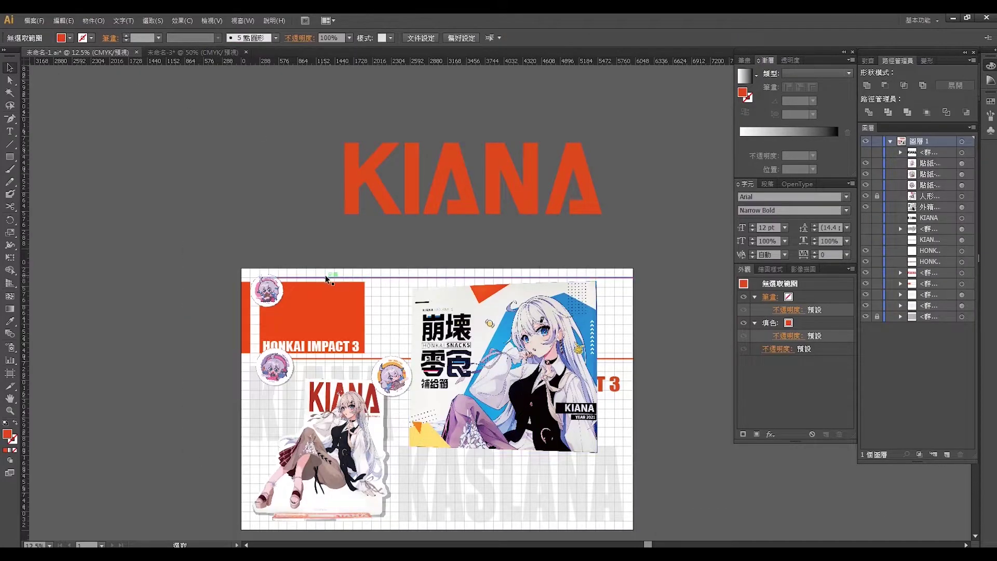
left_click(544, 210)
left_click_drag(544, 211, 580, 350)
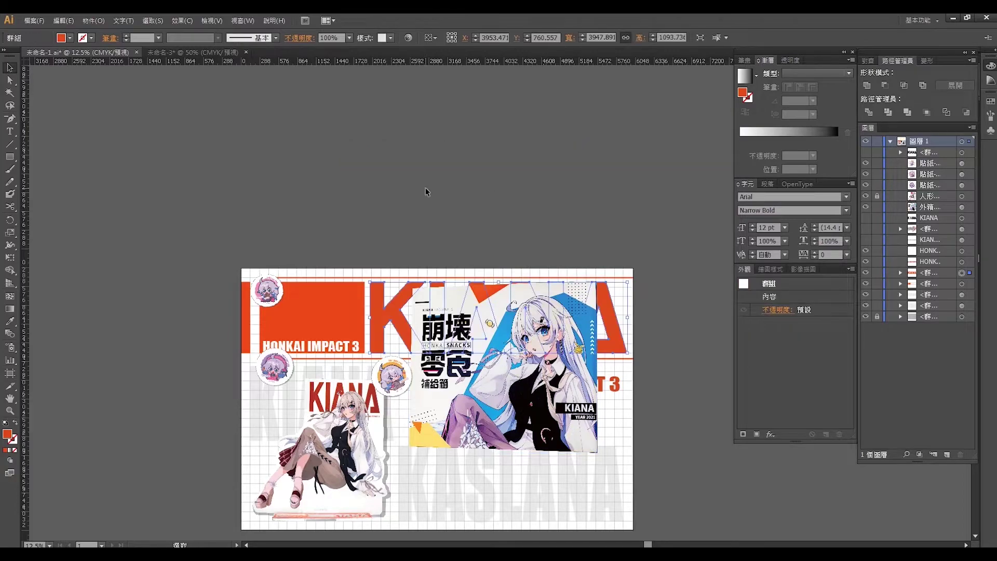
left_click(425, 188)
left_click(179, 54)
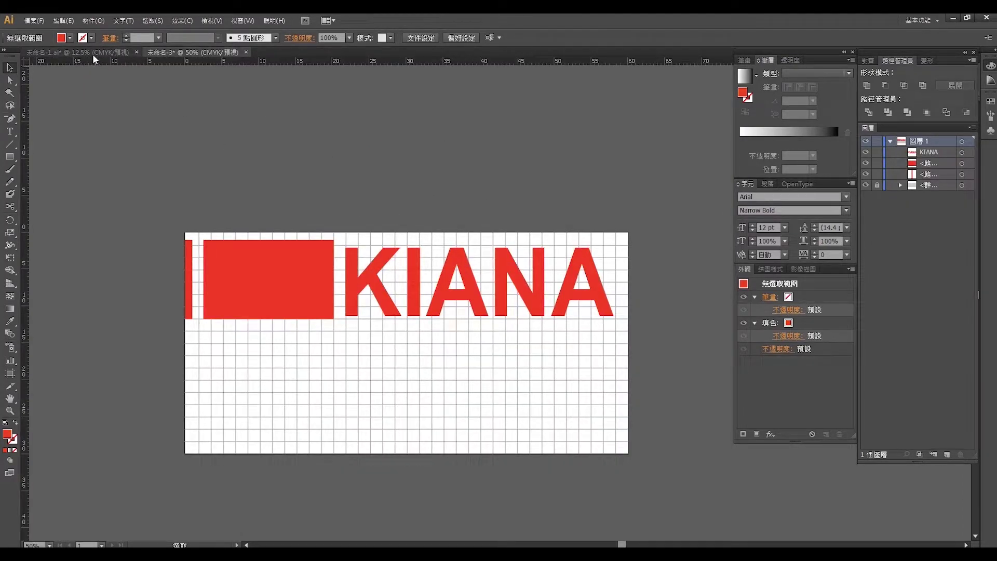
Step: Draw a horizontal line above the KIANA artboard and give it a red stroke
left_click(92, 54)
left_click(207, 51)
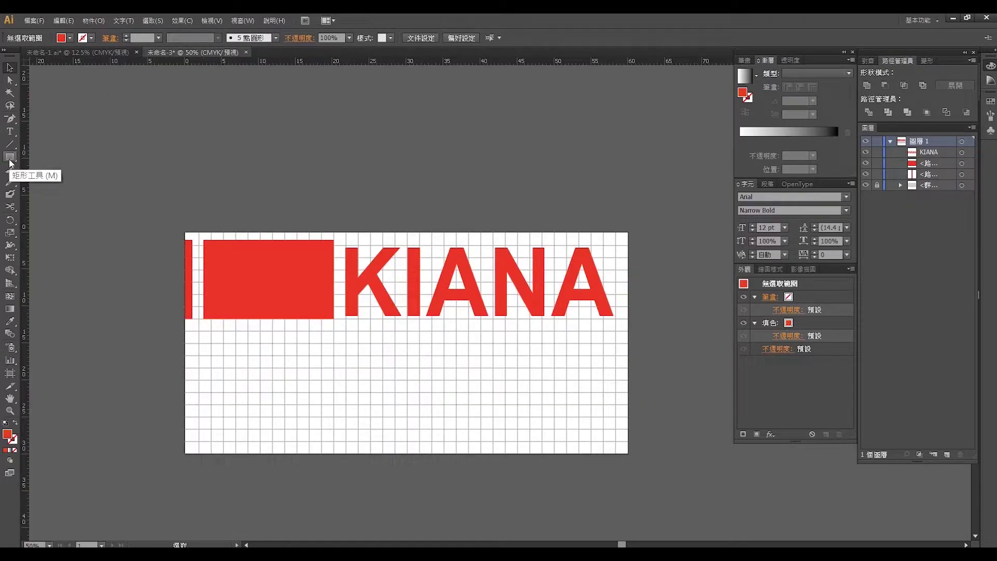
left_click(10, 144)
left_click_drag(223, 173, 630, 173)
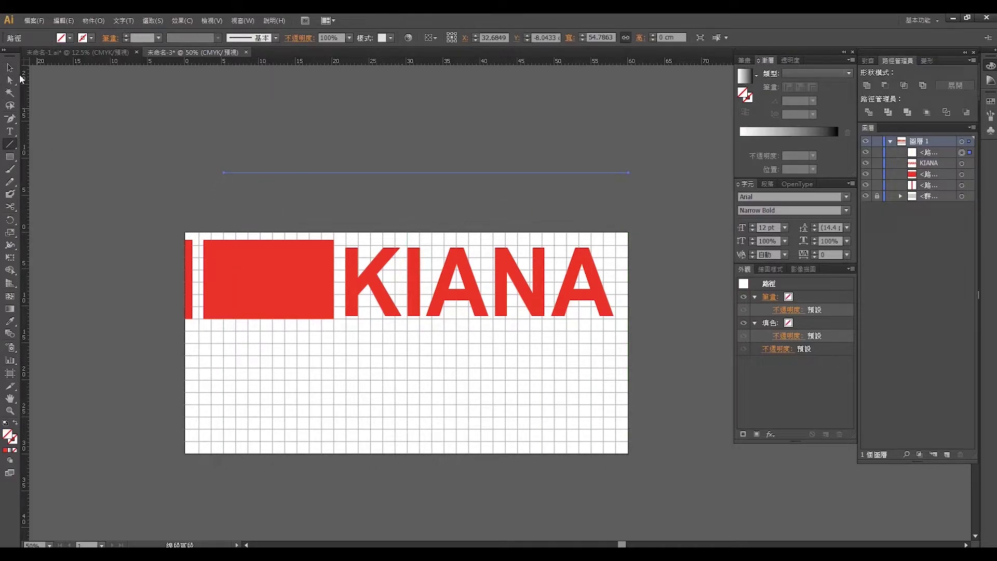
left_click(91, 38)
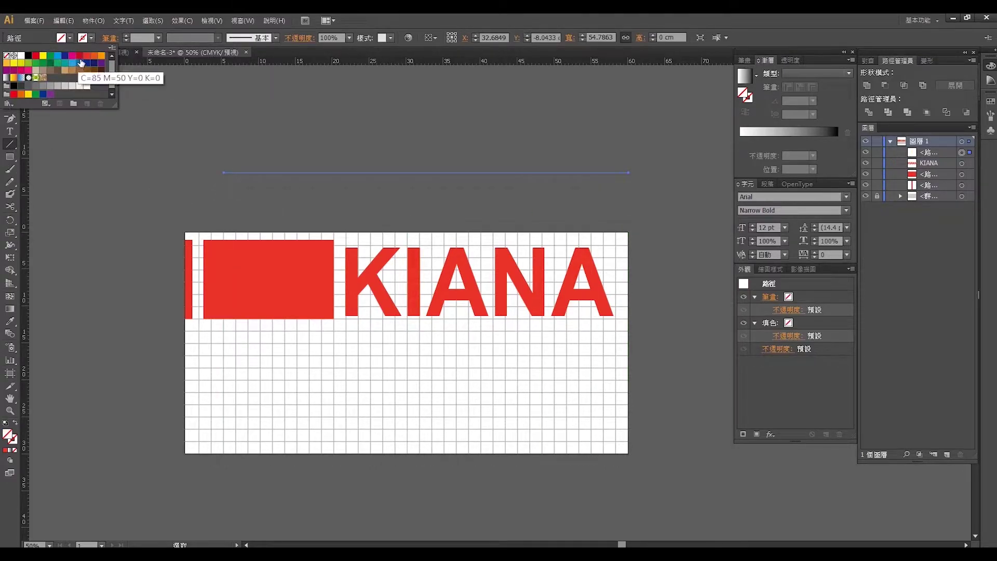
left_click(87, 55)
left_click(126, 36)
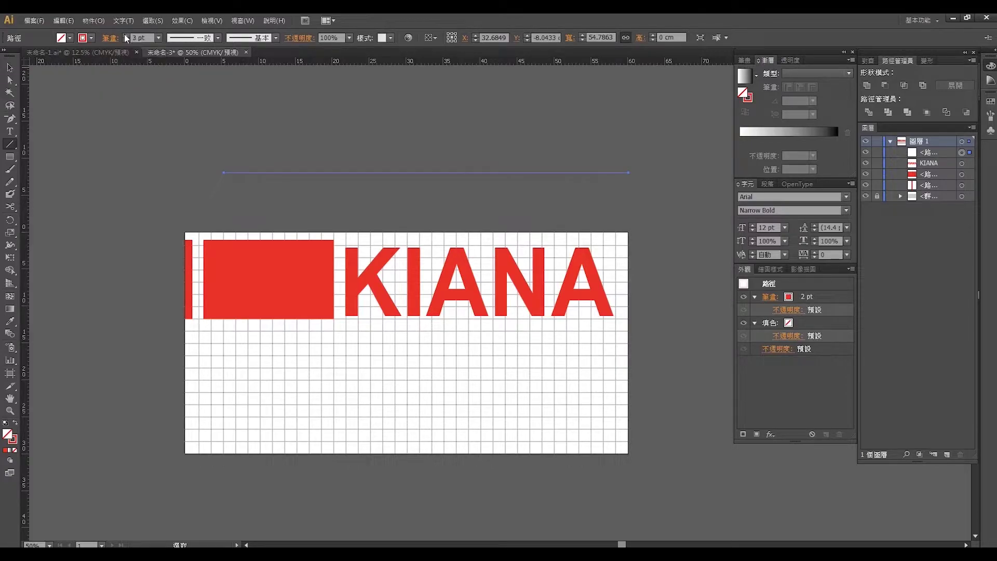
Step: Move the red line to the artboard top, lengthen it, and set its stroke to 5 pt
left_click(9, 67)
left_click(382, 176)
left_click_drag(381, 172, 362, 241)
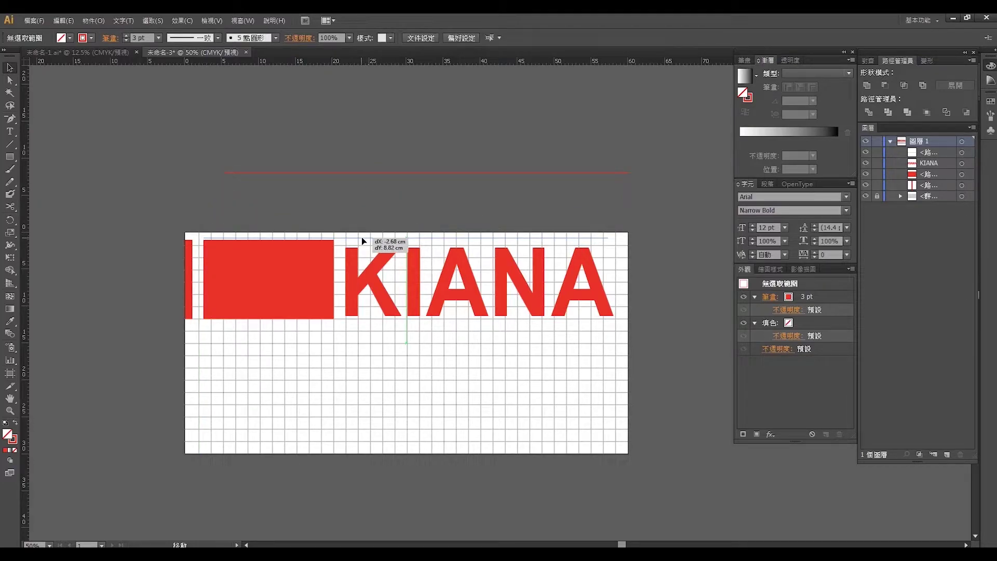
left_click_drag(610, 237, 616, 238)
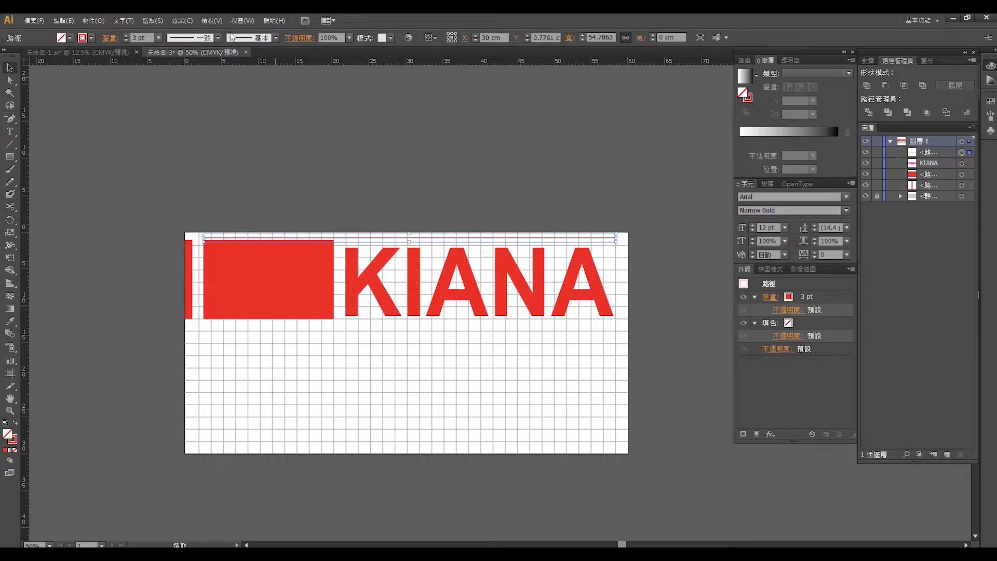
left_click(125, 36)
left_click(392, 172)
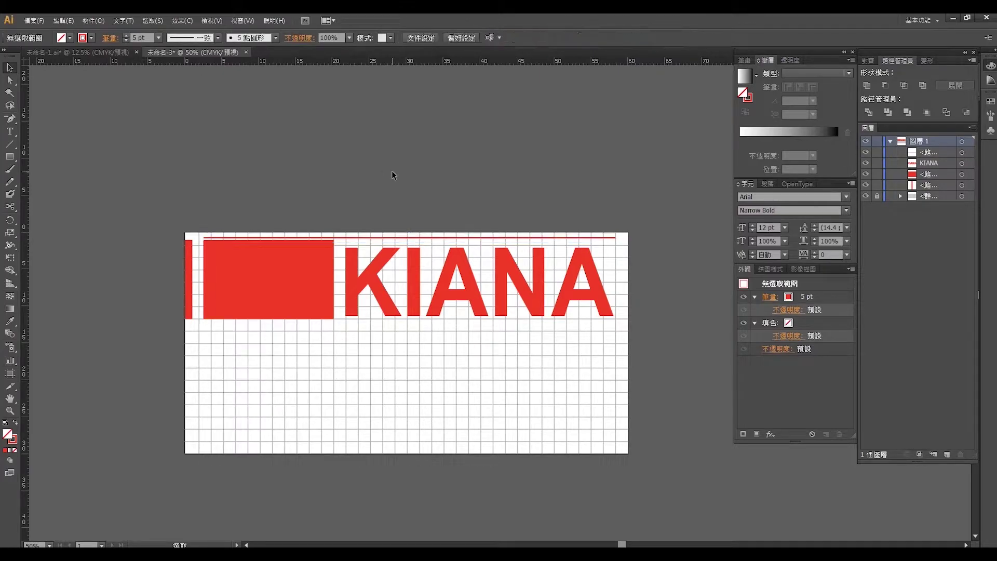
left_click(11, 157)
Step: Draw a long thin rectangle with no stroke and a red fill
left_click_drag(155, 149, 654, 151)
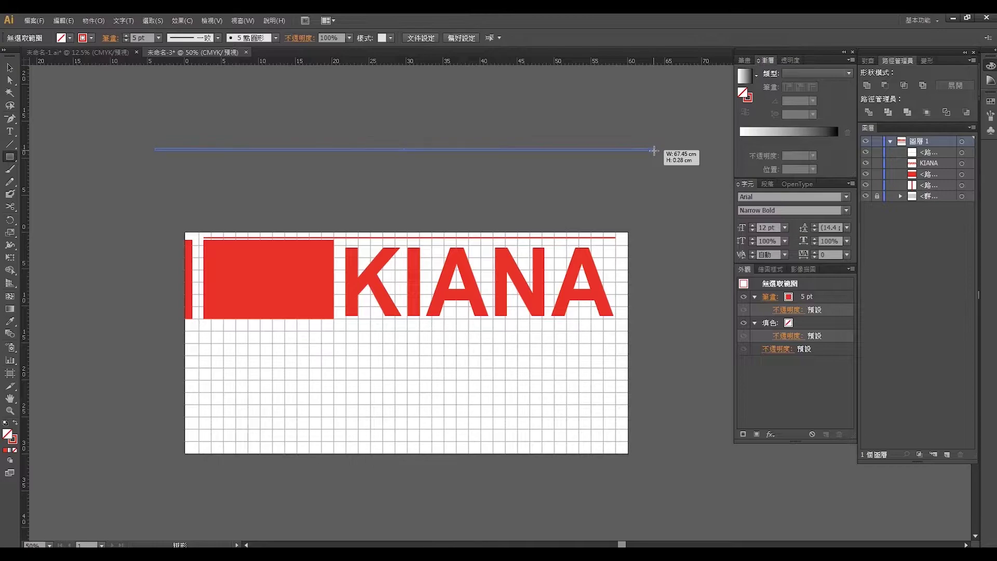
left_click_drag(655, 150, 655, 151)
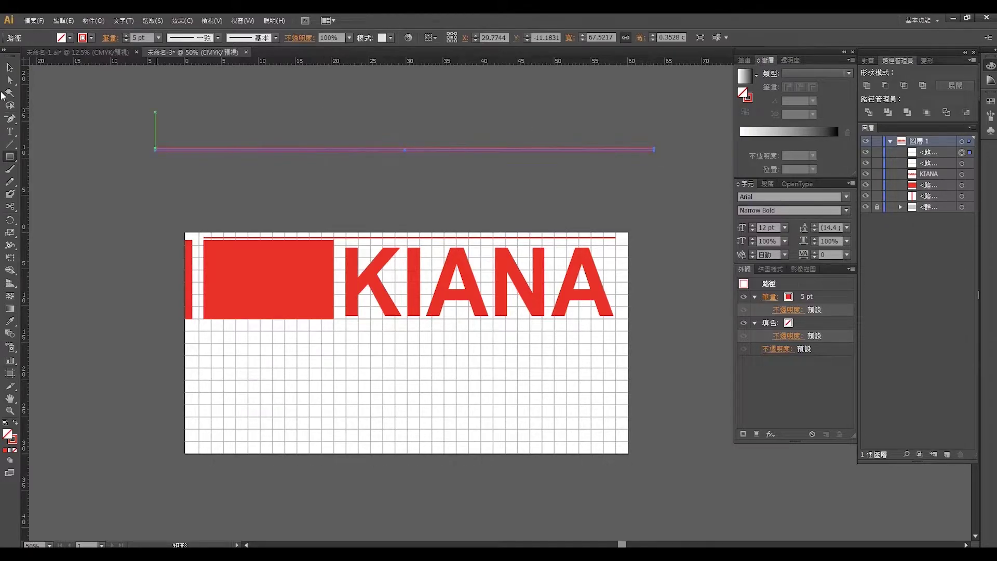
left_click(70, 38)
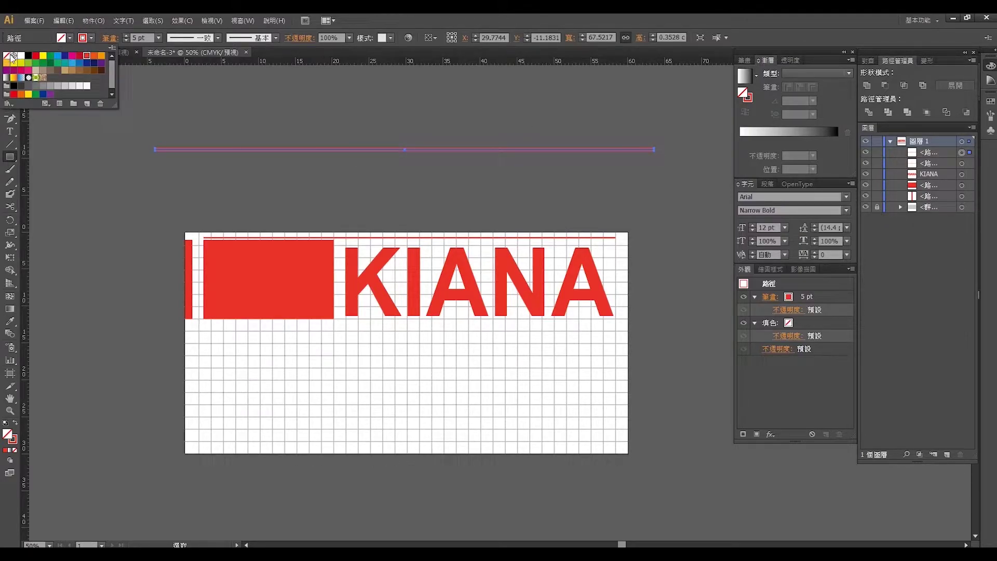
left_click(6, 55)
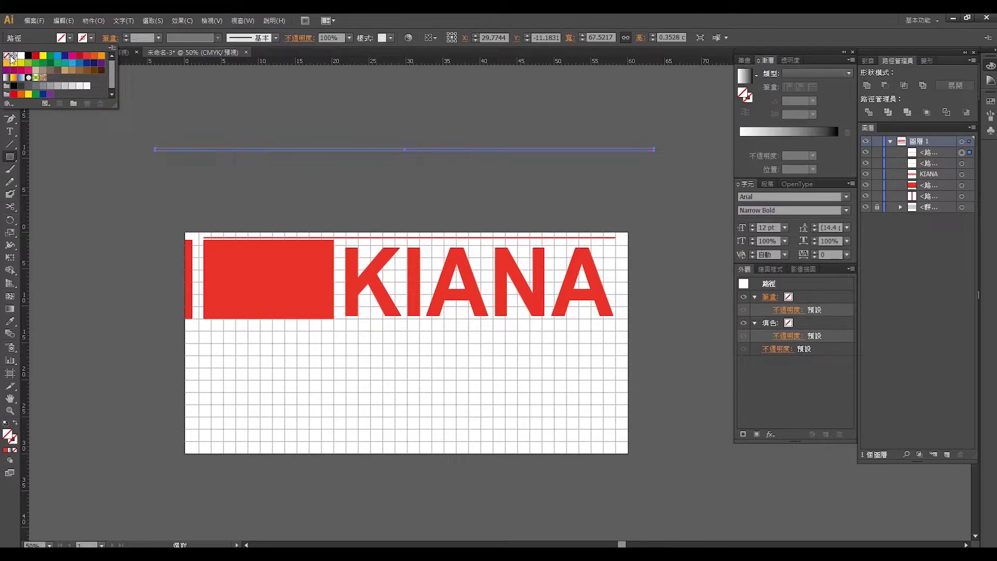
left_click(70, 38)
left_click(88, 55)
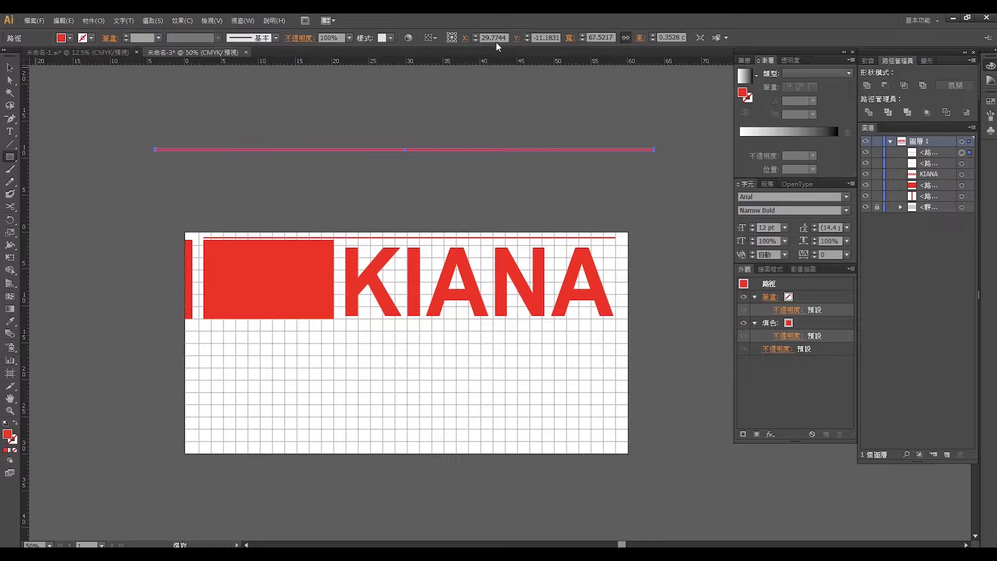
Step: Move the red bar beneath KIANA and shorten it to end at KIANA's edge
key("v")
mouse_move(334, 151)
left_mouse_down()
mouse_move(390, 309)
mouse_move(385, 327)
left_mouse_up()
left_click_drag(708, 322, 613, 325)
left_click(647, 323)
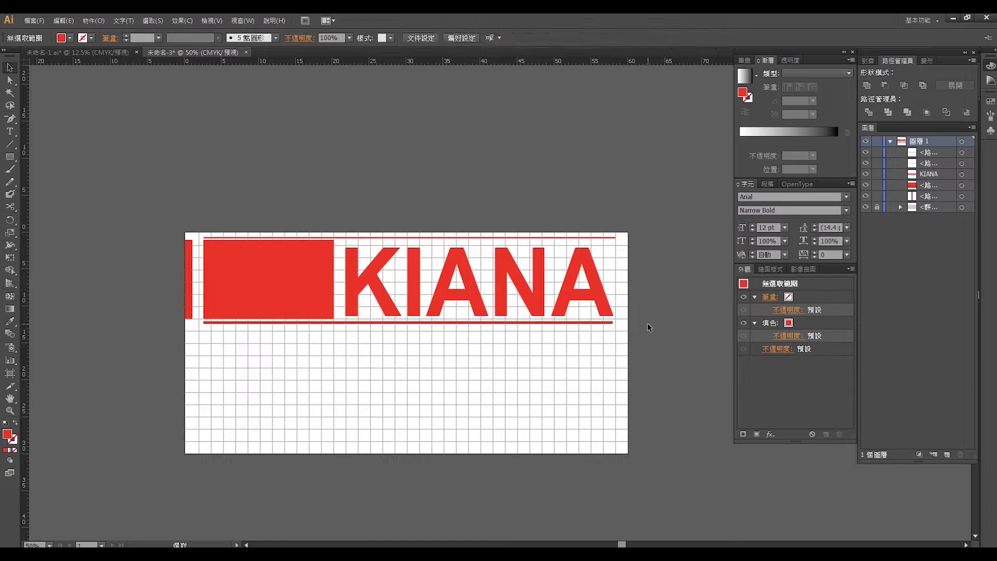
scroll(635, 326, "up", 1)
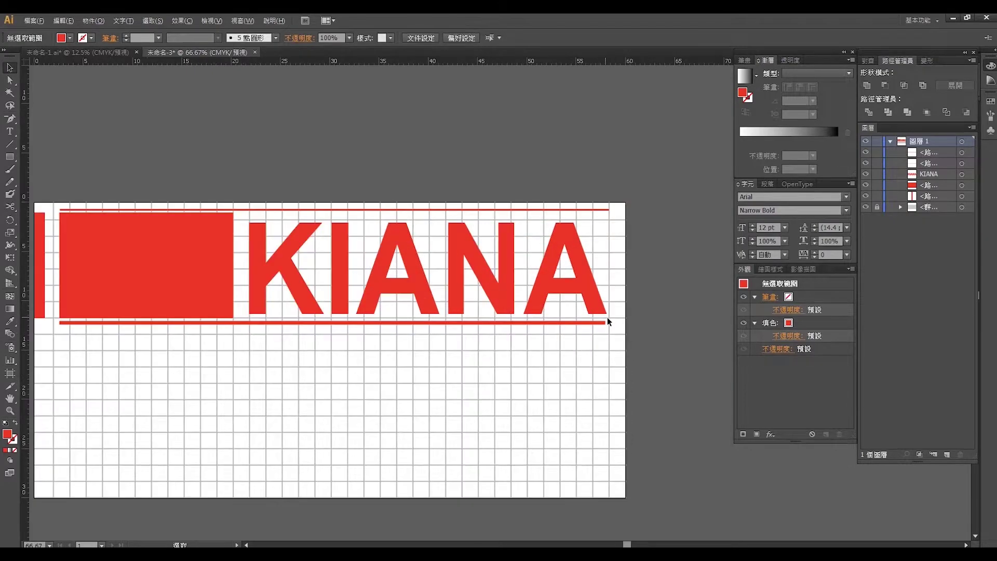
Step: Stretch the bottom bar slightly, then try a black fill on the top rule and revert to none
left_click(607, 321)
left_click_drag(607, 323, 609, 323)
left_click(633, 326)
left_click(484, 207)
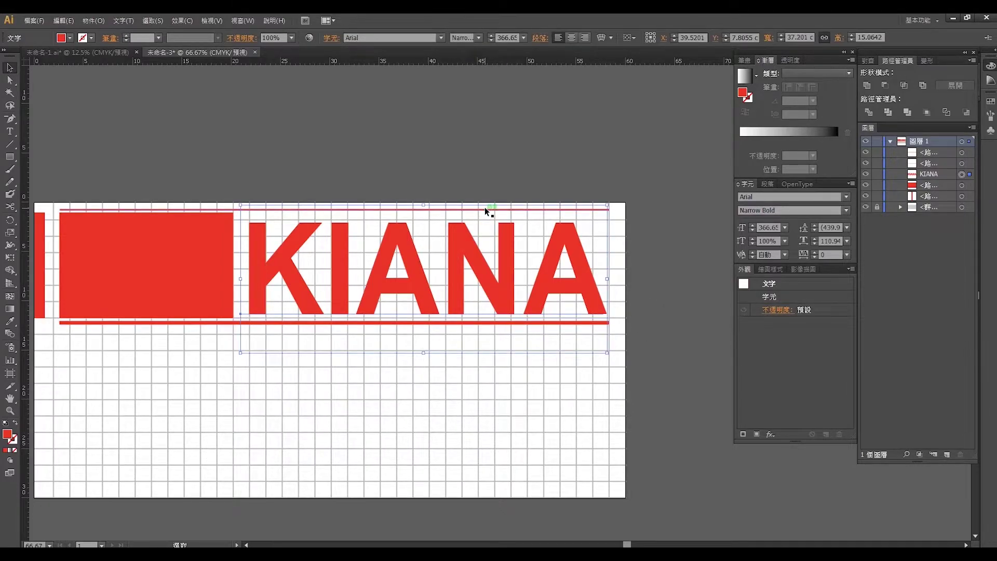
left_click(485, 208)
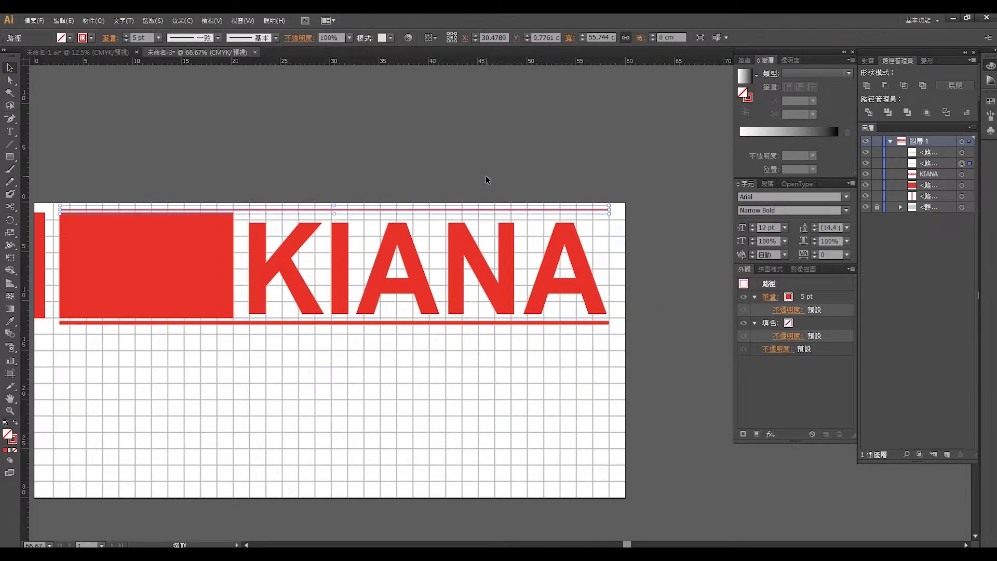
left_click(70, 38)
left_click(29, 56)
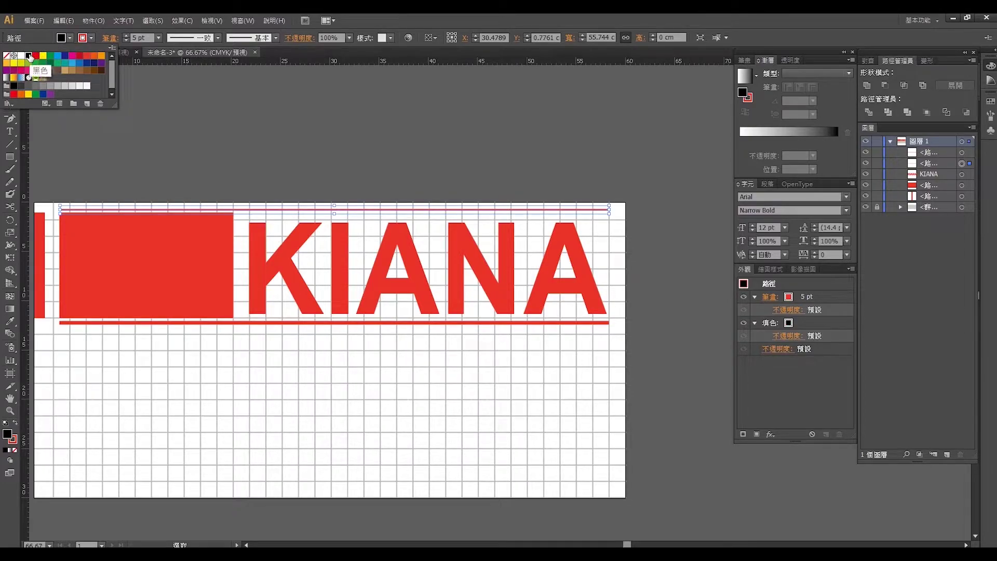
left_click(70, 37)
left_click(6, 55)
Step: Keep the top rule's stroke red and thicken it to 7 pt
left_click(90, 39)
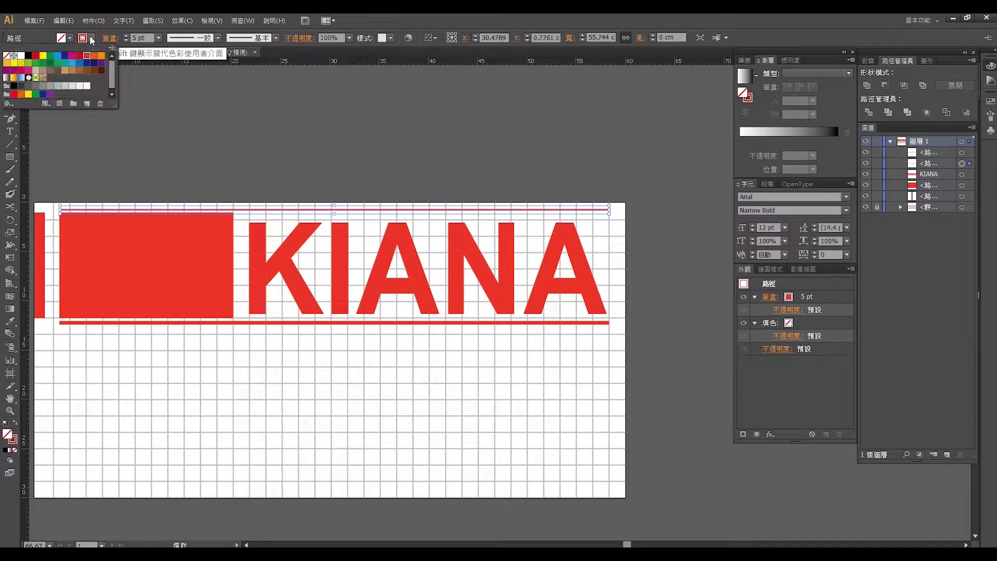
left_click(80, 64)
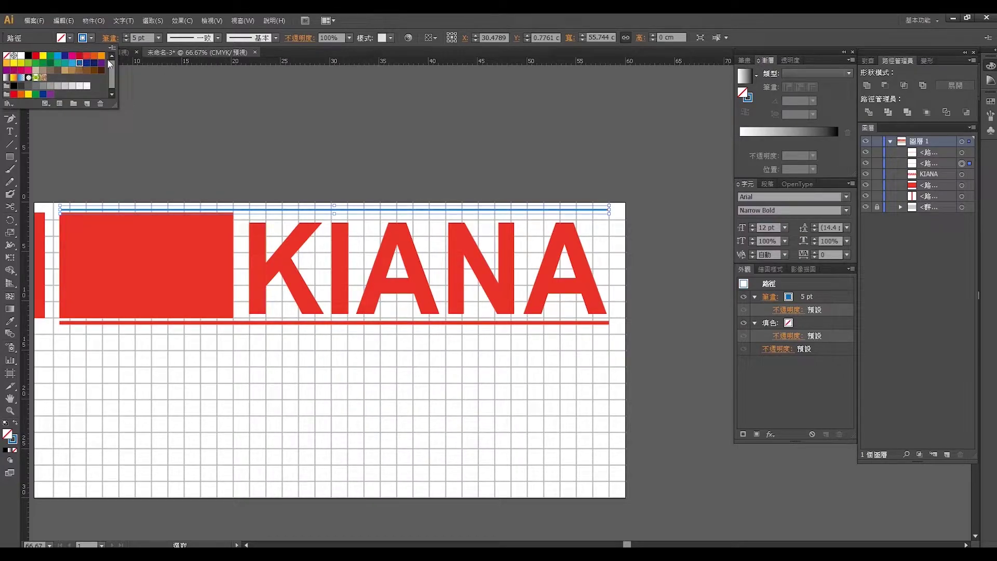
key("ctrl+z")
key("v")
left_click(125, 35)
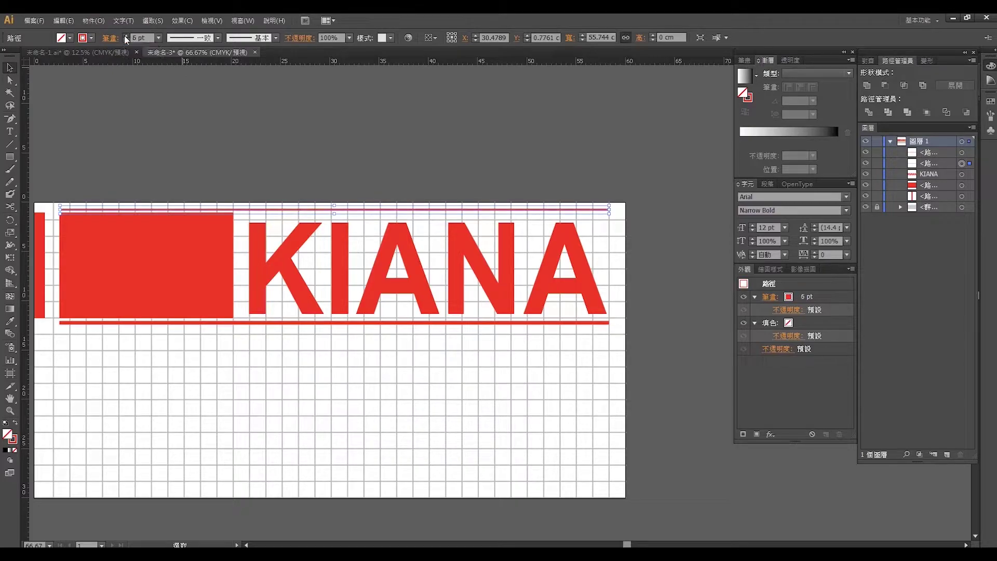
left_click(347, 156)
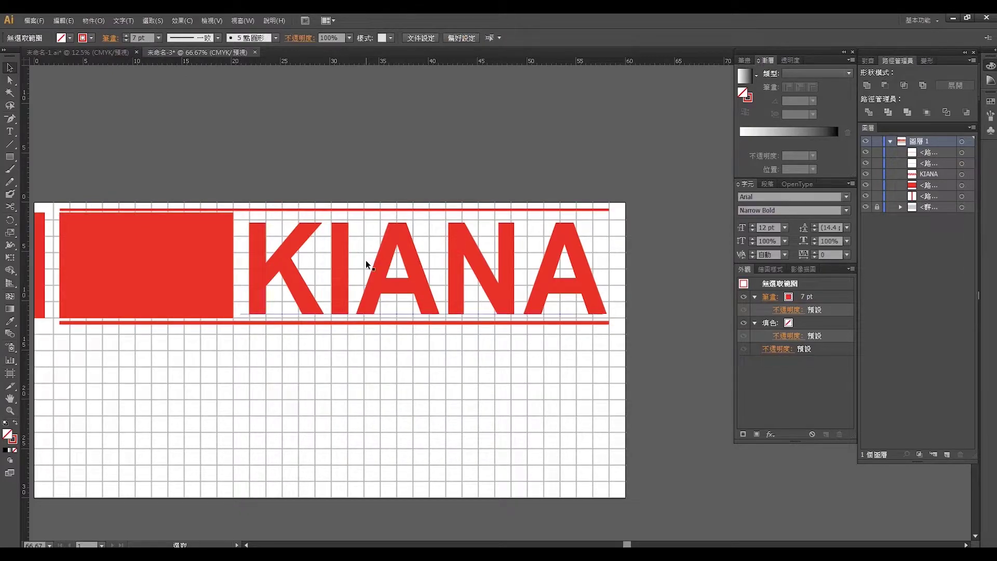
Step: Select both the bottom and top red rules together
left_click(314, 244)
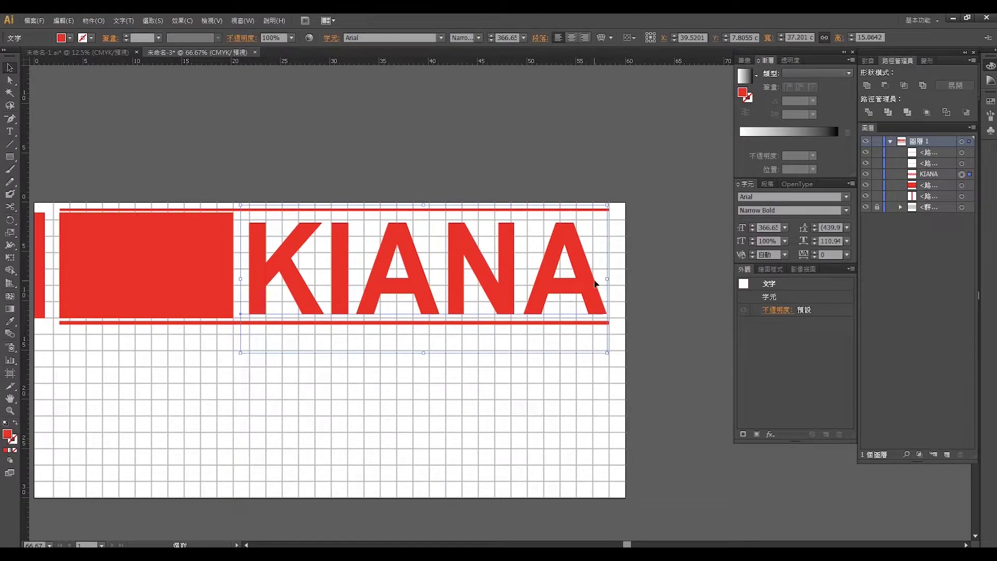
left_click(598, 332)
left_click(590, 324)
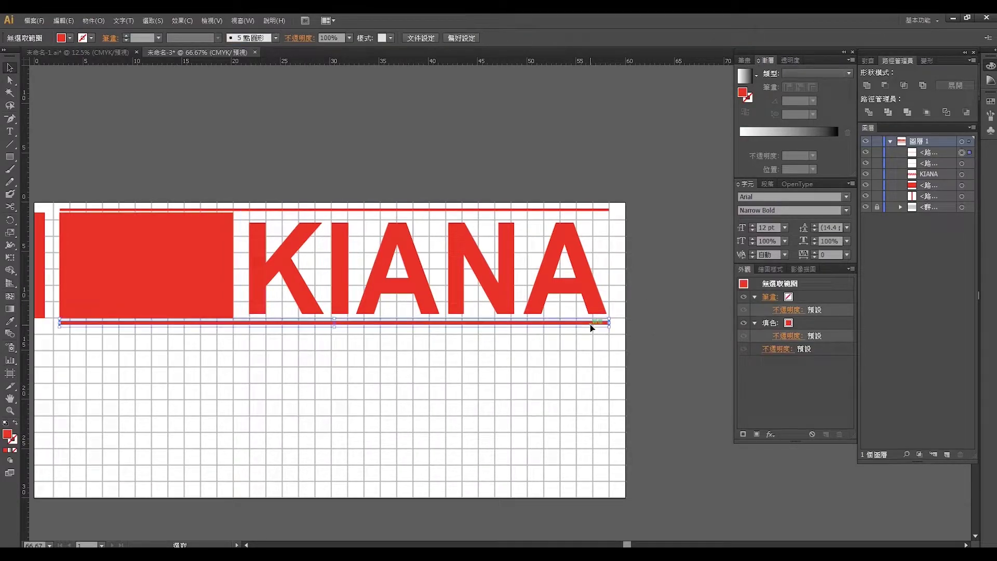
left_click(594, 209, "shift")
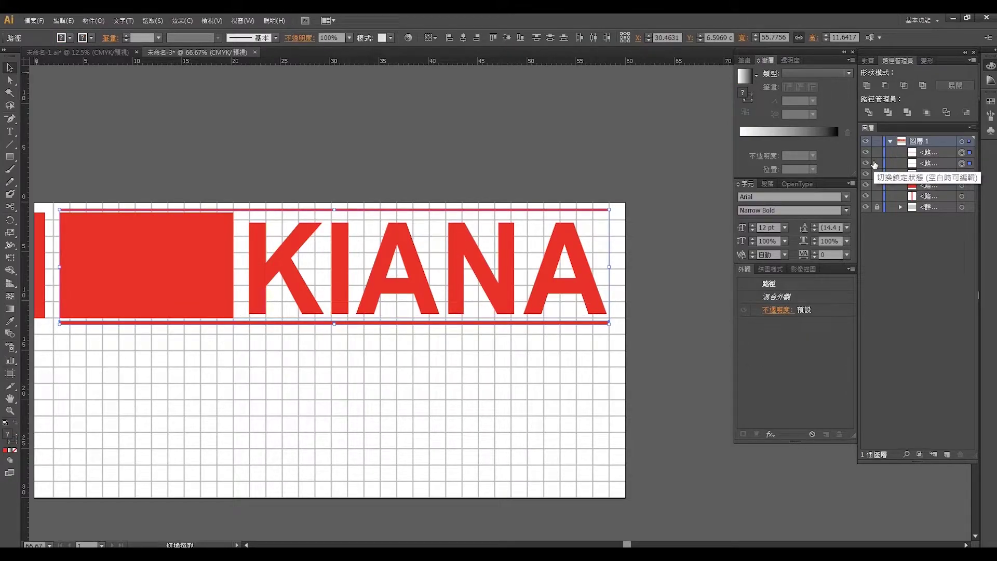
Step: Group the two red rules and stretch KIANA taller to fill the space between them
key("ctrl+g")
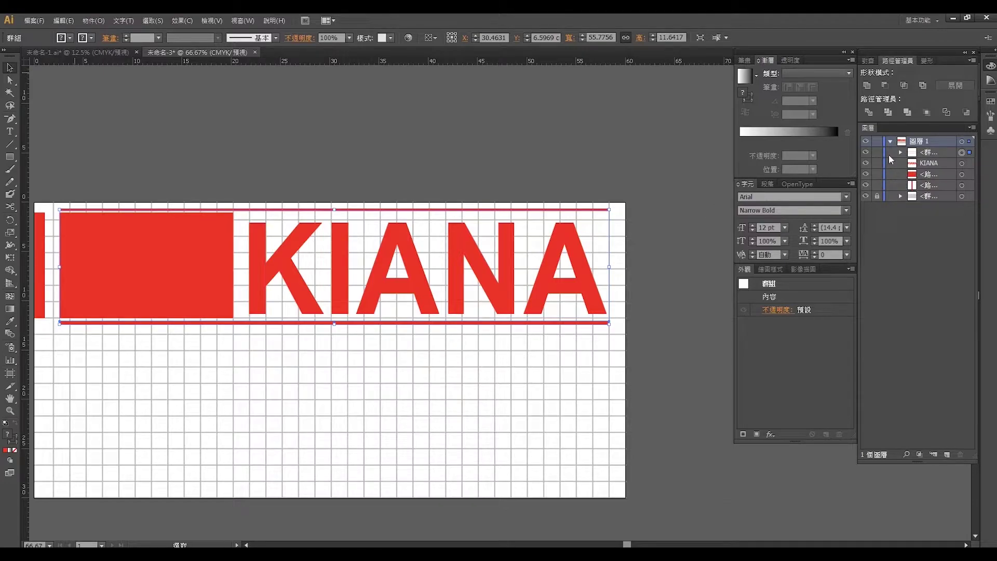
left_click(484, 242)
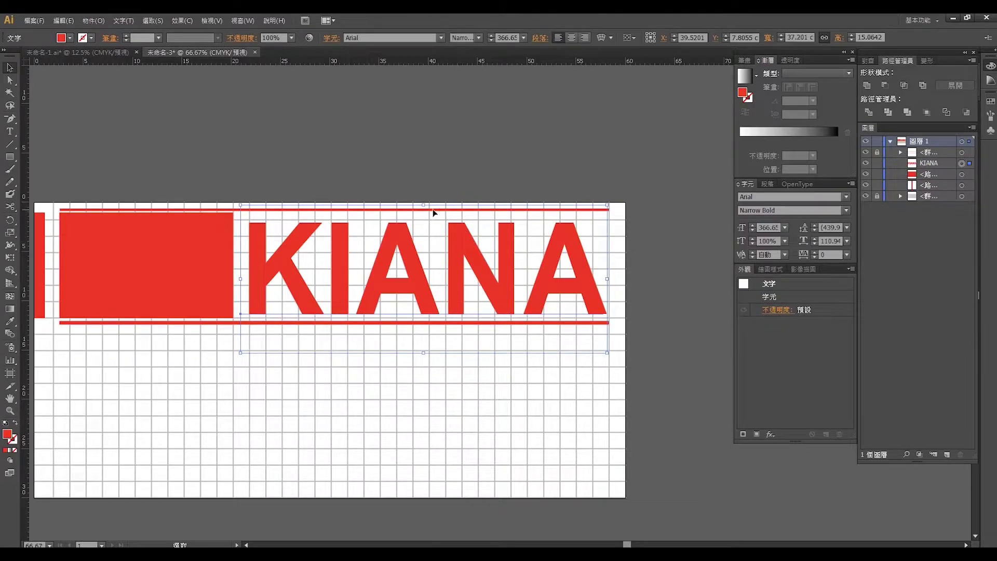
left_click_drag(425, 206, 434, 197)
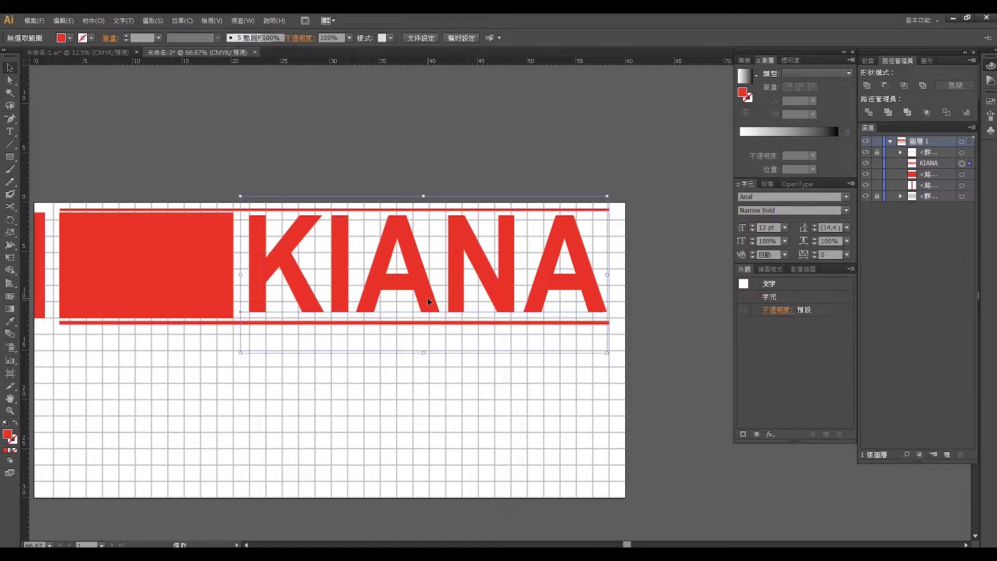
left_click_drag(424, 353, 423, 358)
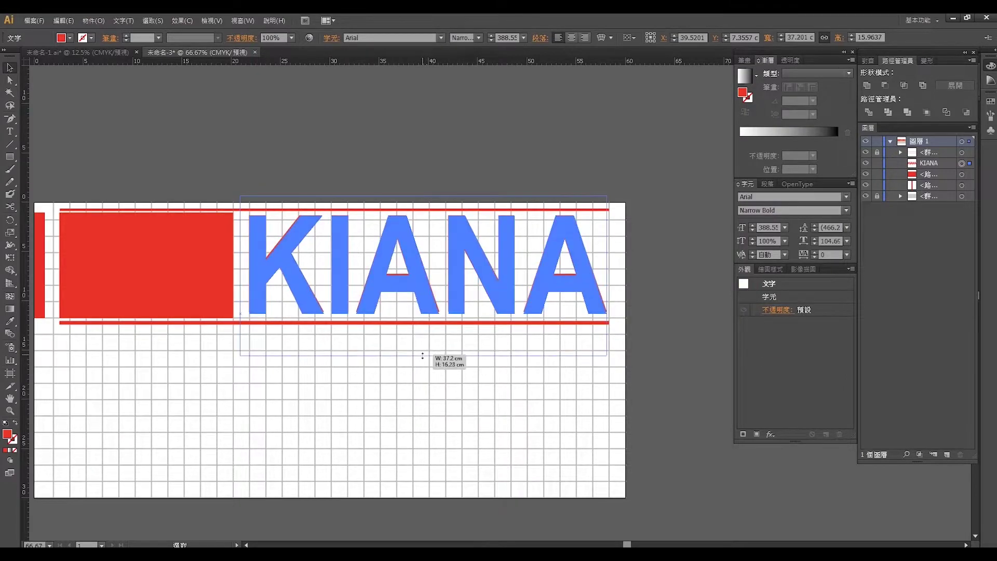
left_click(390, 138)
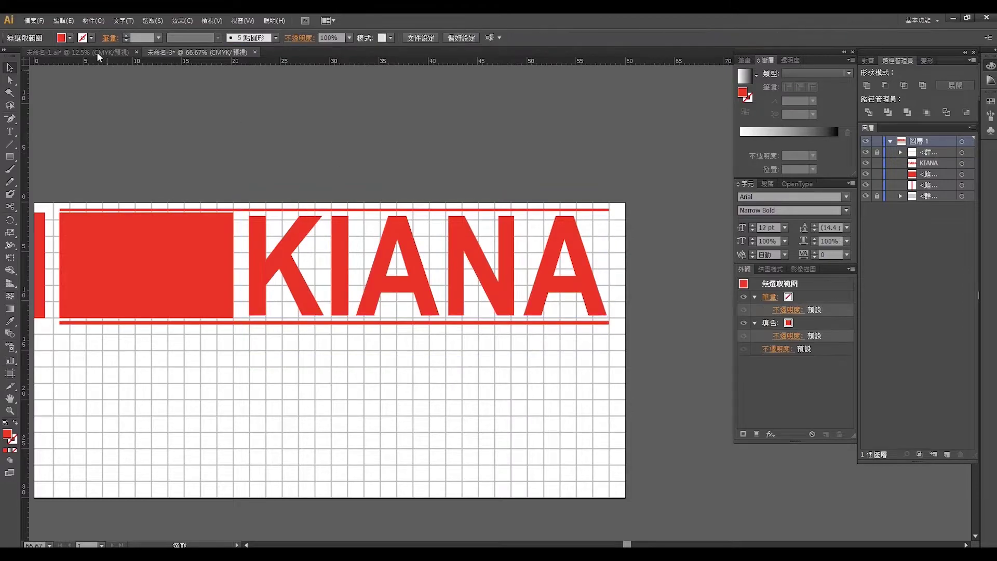
Step: Switch to the finished KIANA poster document and check its HONKAI IMPACT 3 subtitle
left_click(80, 52)
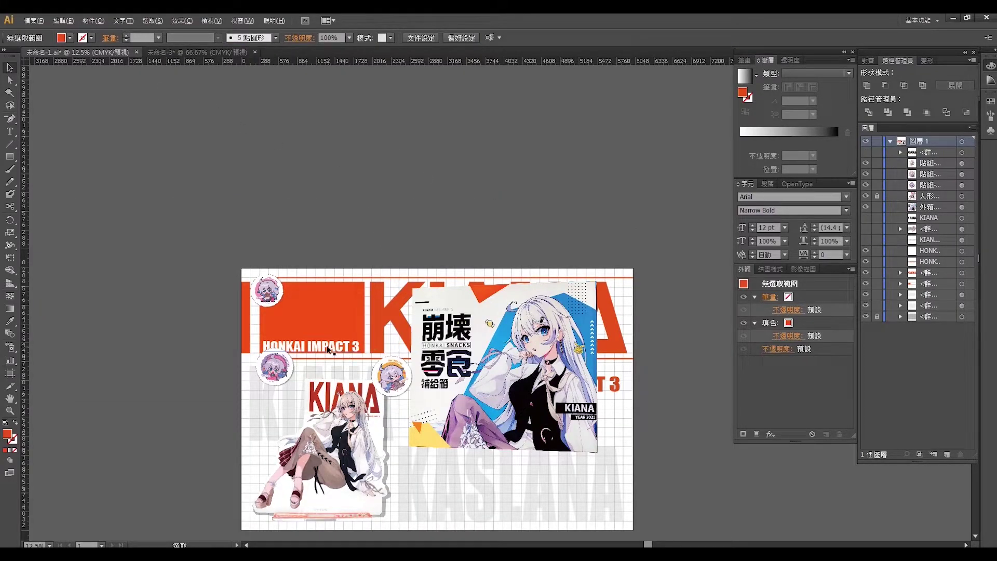
left_click(316, 348)
left_click(344, 211)
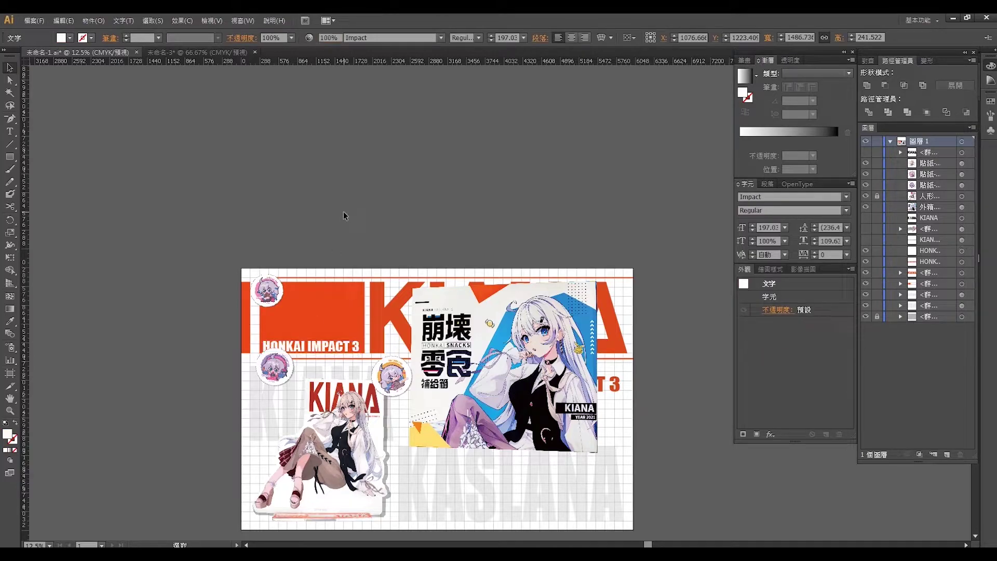
Step: Copy the HONKAI IMPACT 3 text and paste it as new text in the KIANA layout
double_click(327, 348)
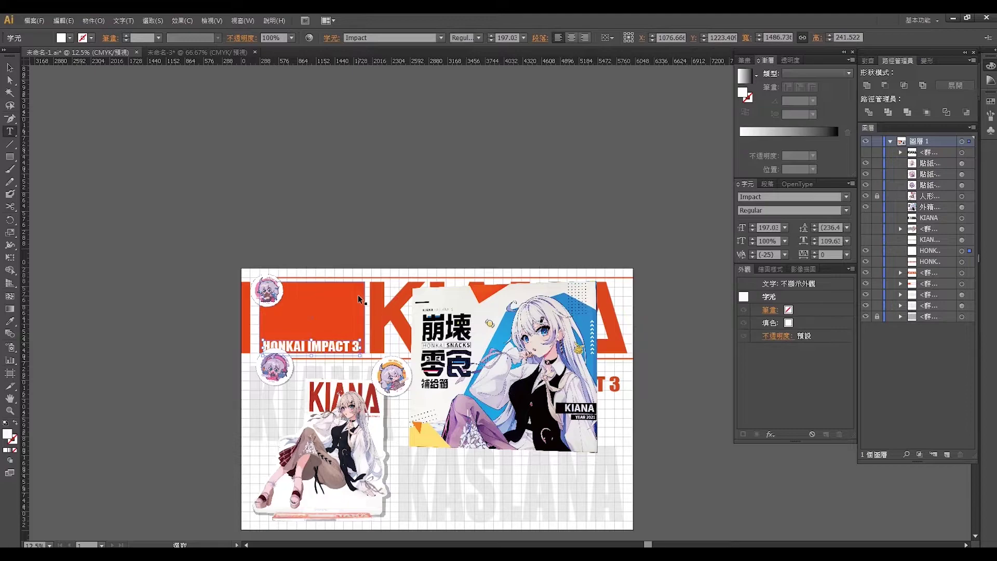
key("ctrl+a")
key("ctrl+c")
left_click(226, 53)
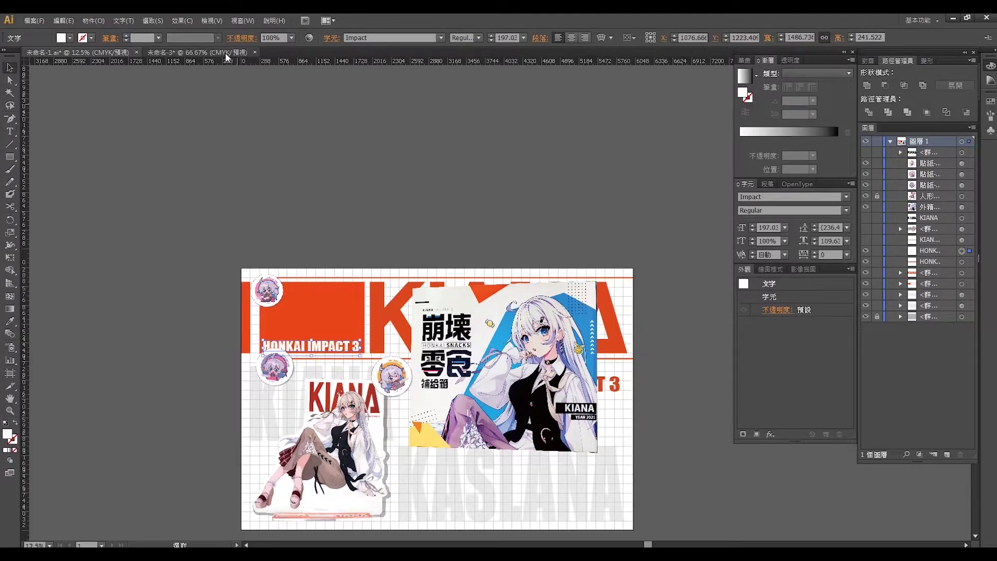
left_click(10, 131)
left_click(260, 134)
key("ctrl+v")
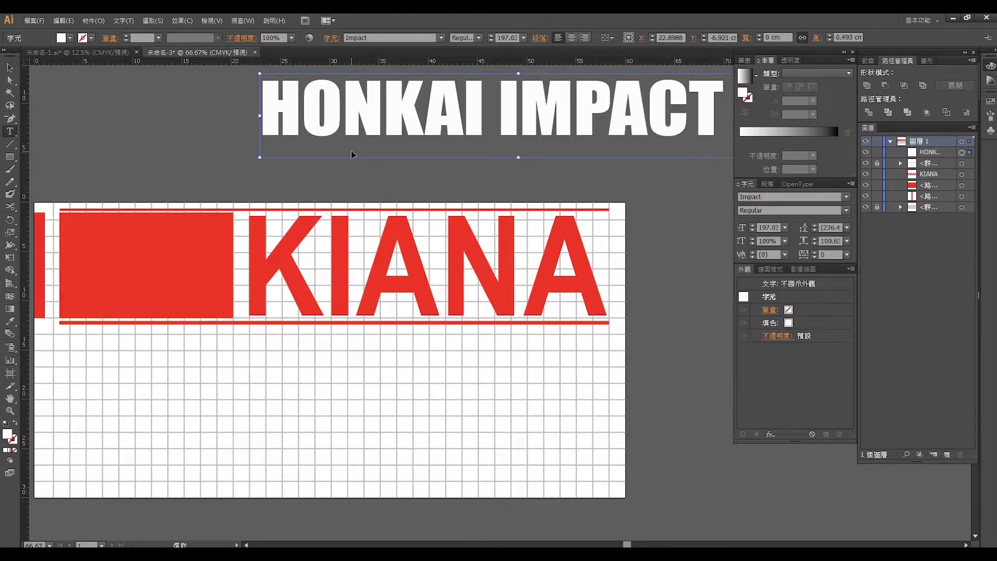
left_click(10, 68)
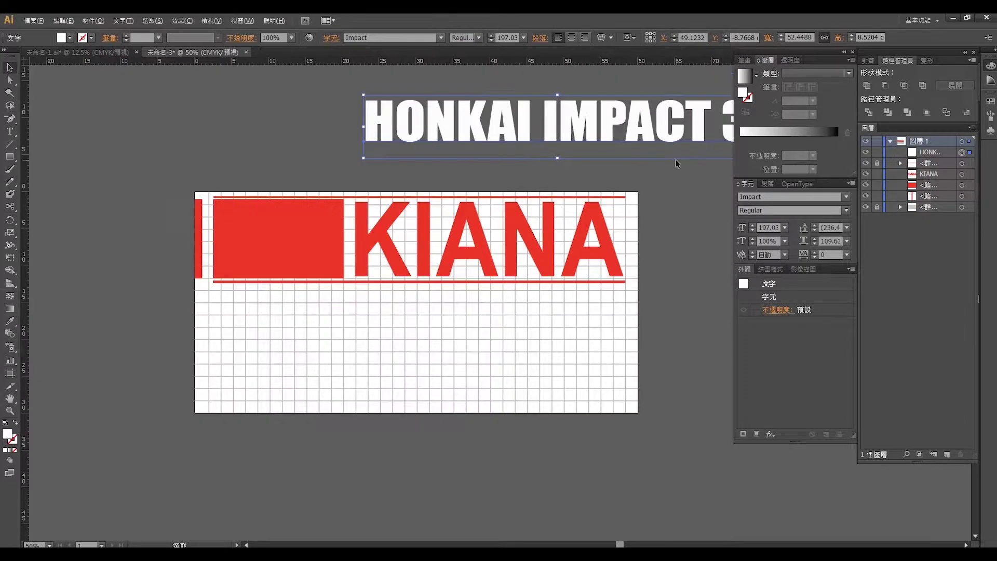
Step: Move the pasted HONKAI IMPACT 3 text to sit above the artboard
scroll(676, 159, "down", 1)
left_click_drag(625, 135, 399, 163)
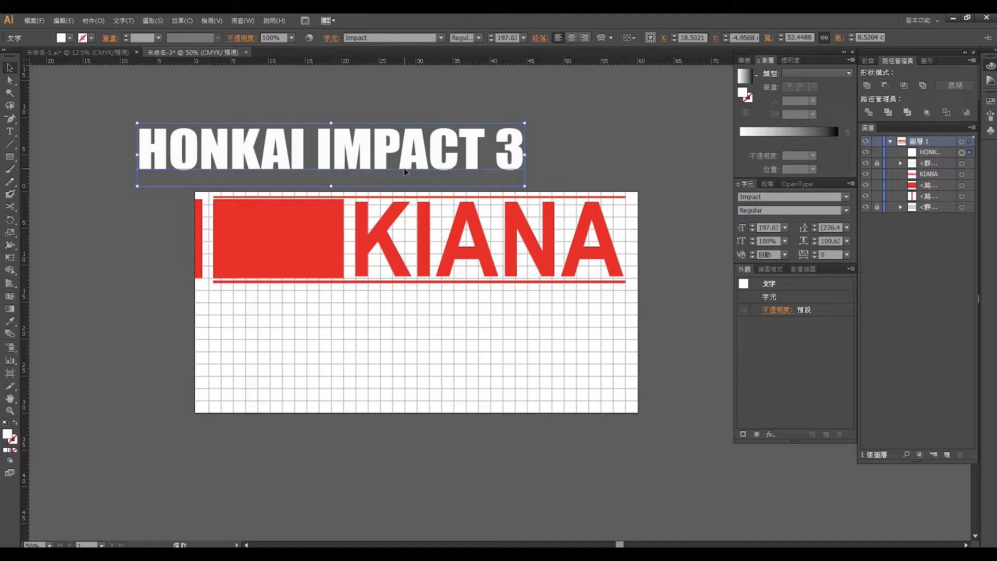
scroll(404, 172, "up", 1)
scroll(405, 171, "up", 1)
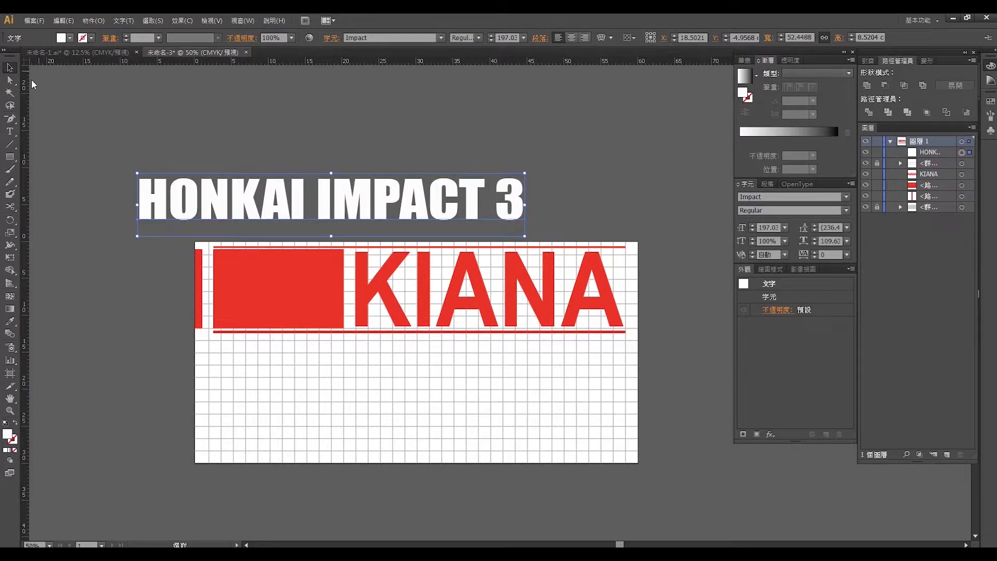
left_click(10, 132)
left_click(174, 112)
type("HONKAI IMPACT")
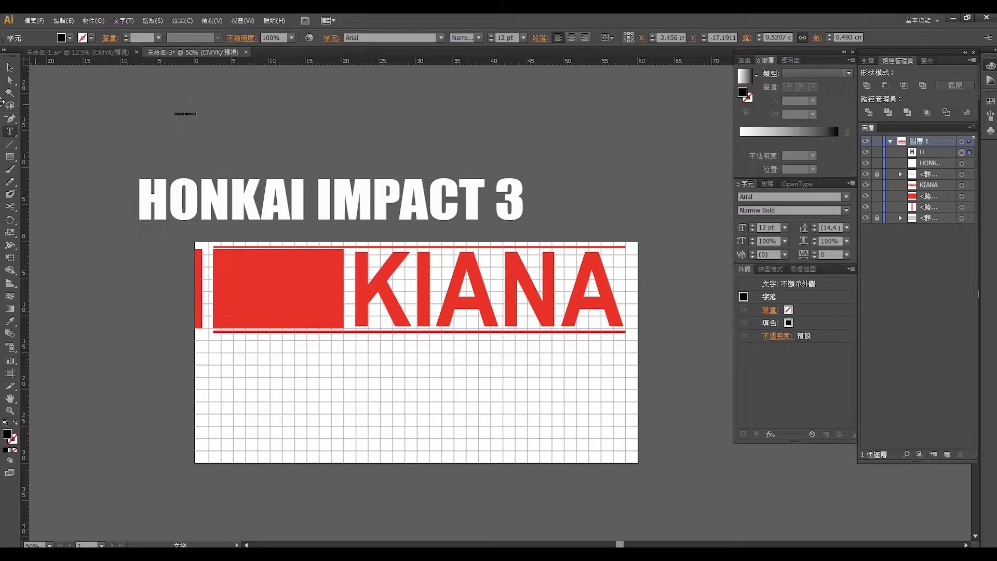
Step: Enlarge the new HONKAI IMPACT3 text and set its font to Impact
left_click(10, 68)
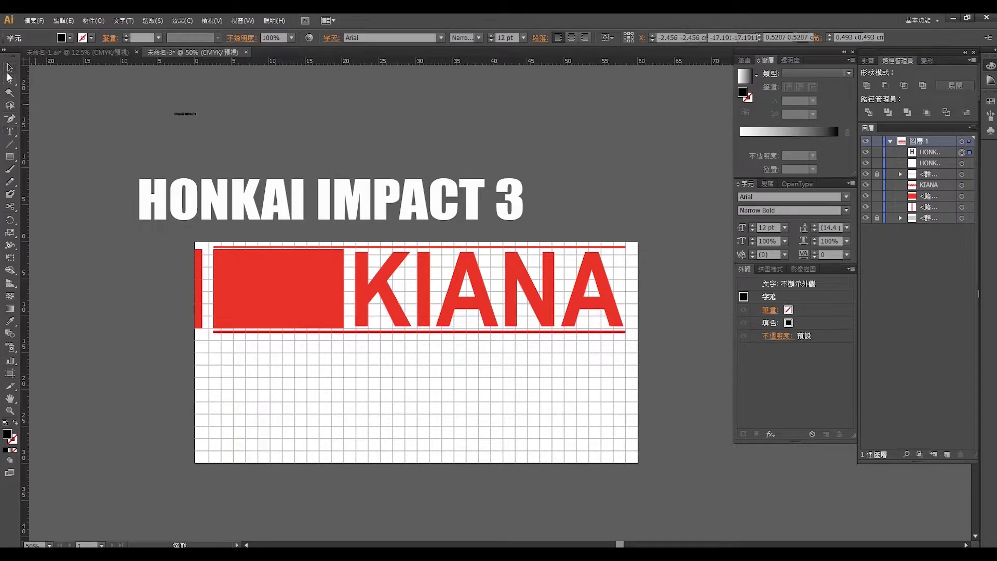
mouse_move(196, 119)
left_mouse_down()
mouse_move(322, 151)
mouse_move(419, 126)
left_mouse_up()
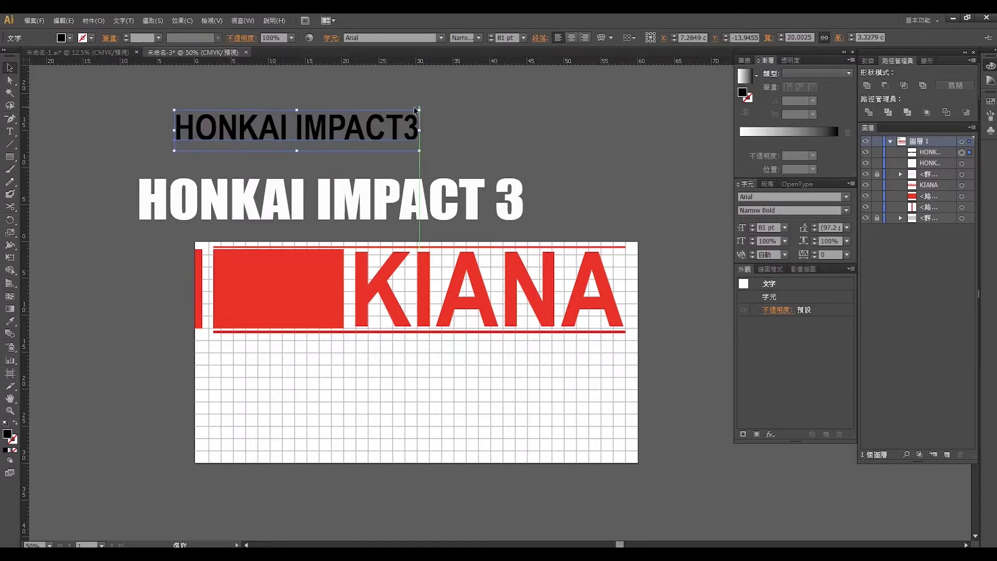
left_click_drag(363, 142, 431, 136)
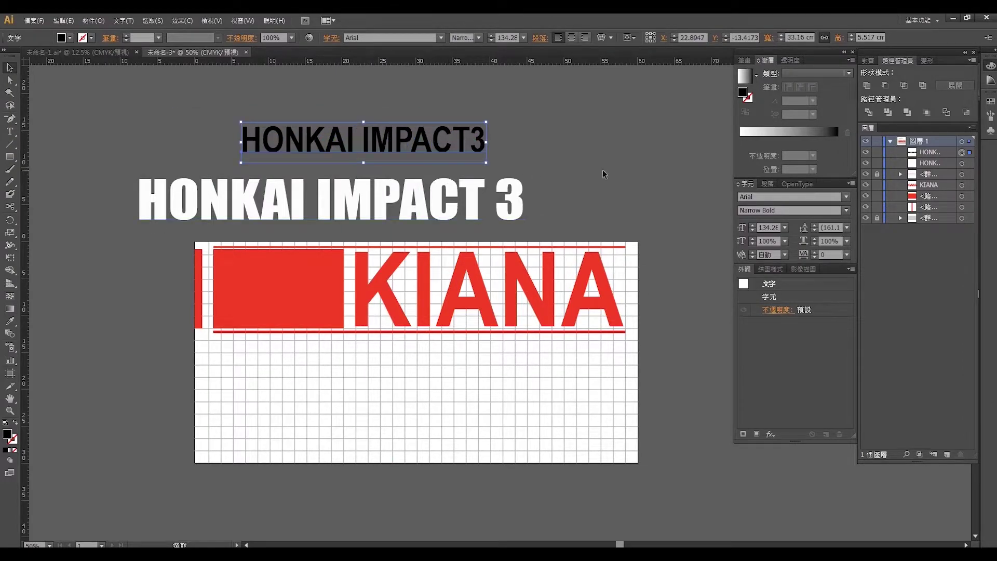
left_click(850, 194)
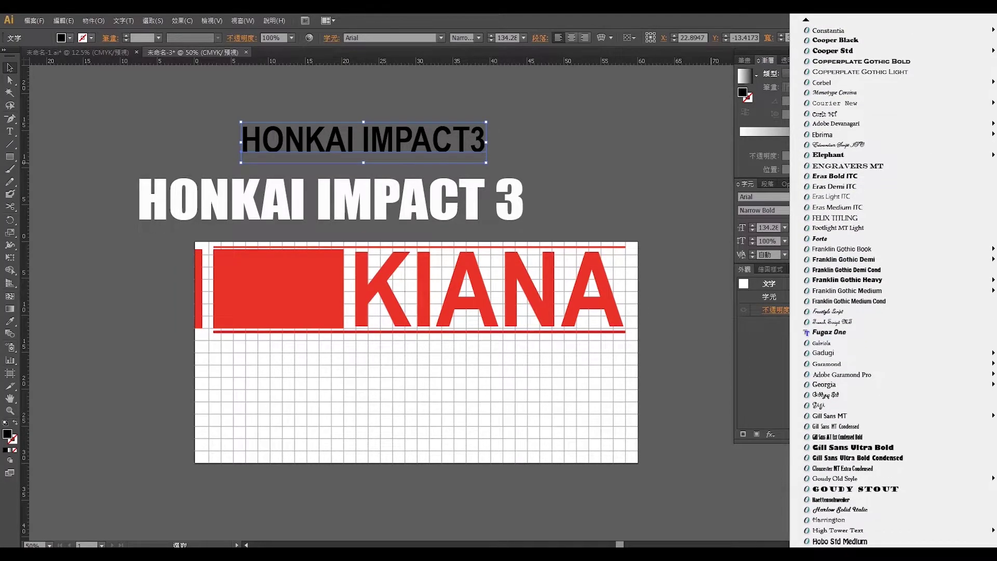
left_click(841, 468)
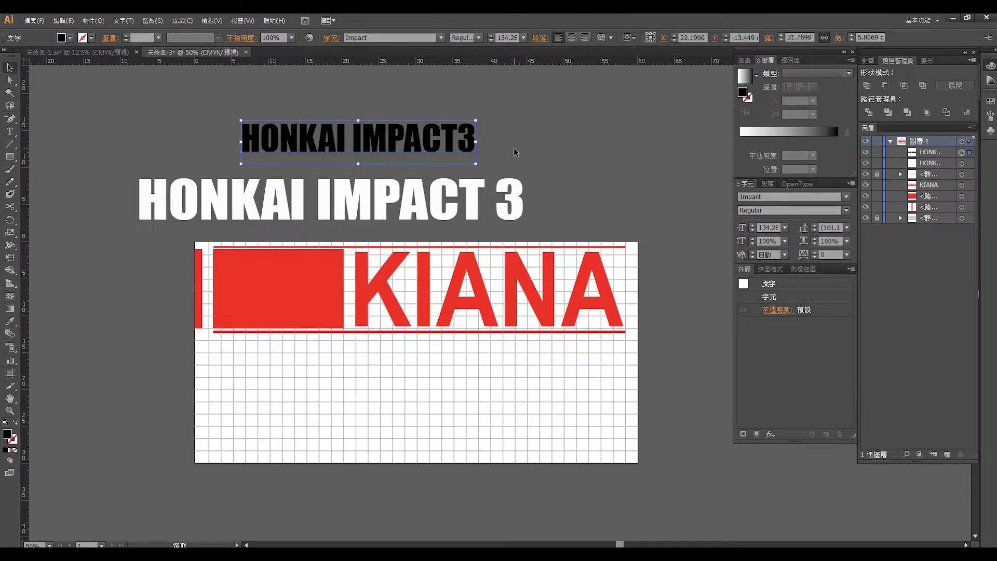
Step: Add a space before 3 and scale the black HONKAI IMPACT 3 text down
double_click(451, 142)
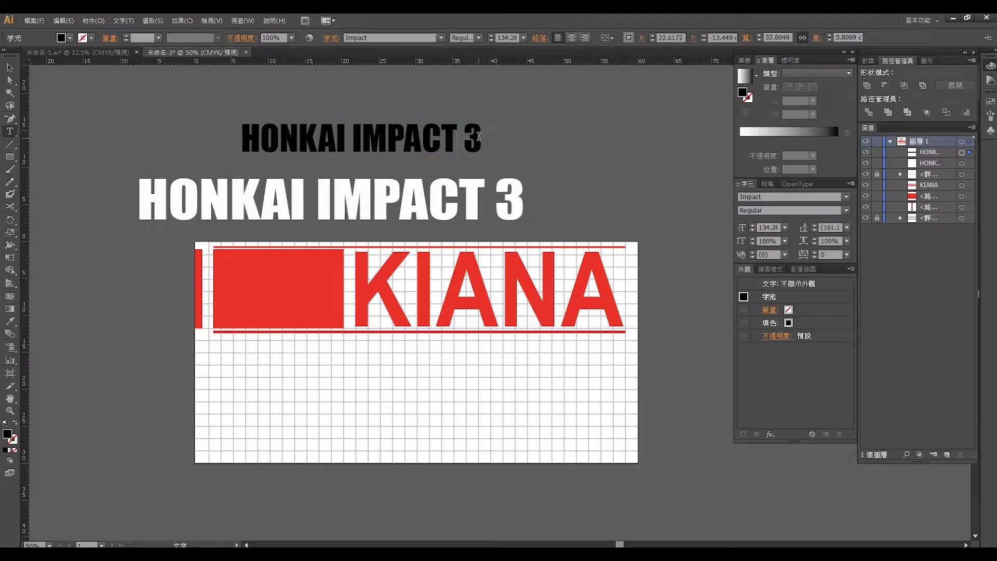
left_click(9, 68)
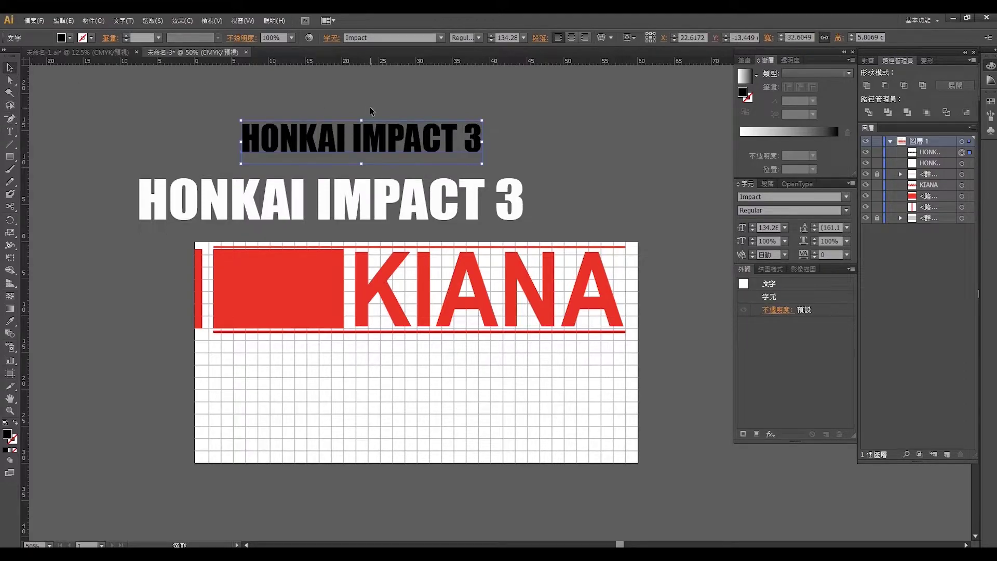
left_click_drag(483, 121, 389, 138)
left_click(311, 200)
left_click(74, 37)
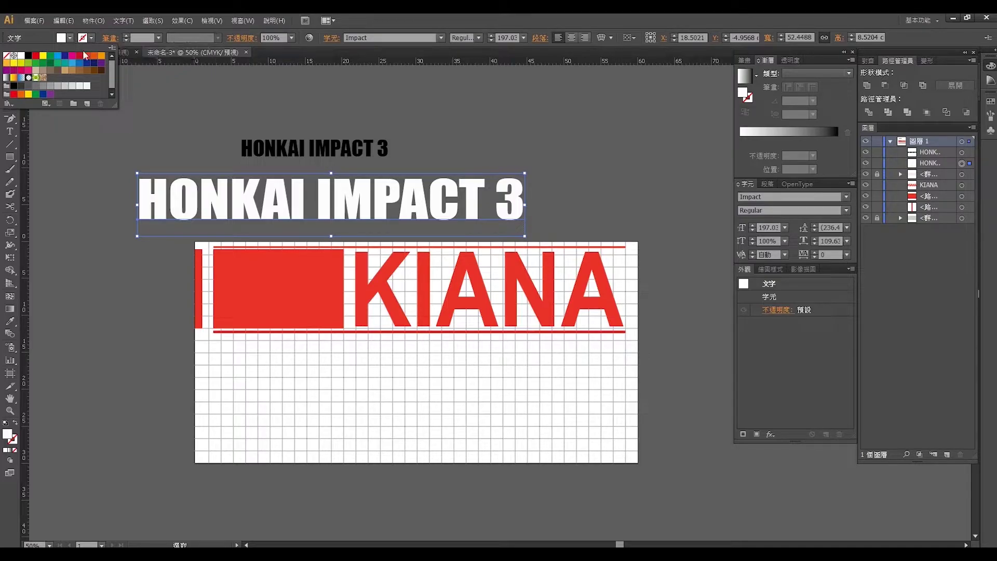
Step: Make all of the large HONKAI IMPACT 3 title's text white
double_click(239, 200)
key("ctrl+a")
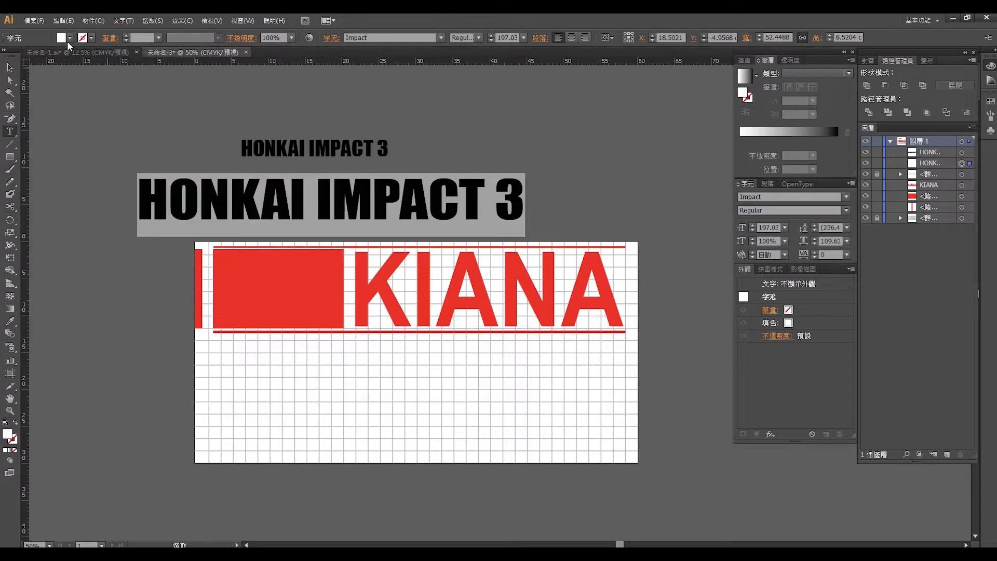
left_click(70, 39)
key("Escape")
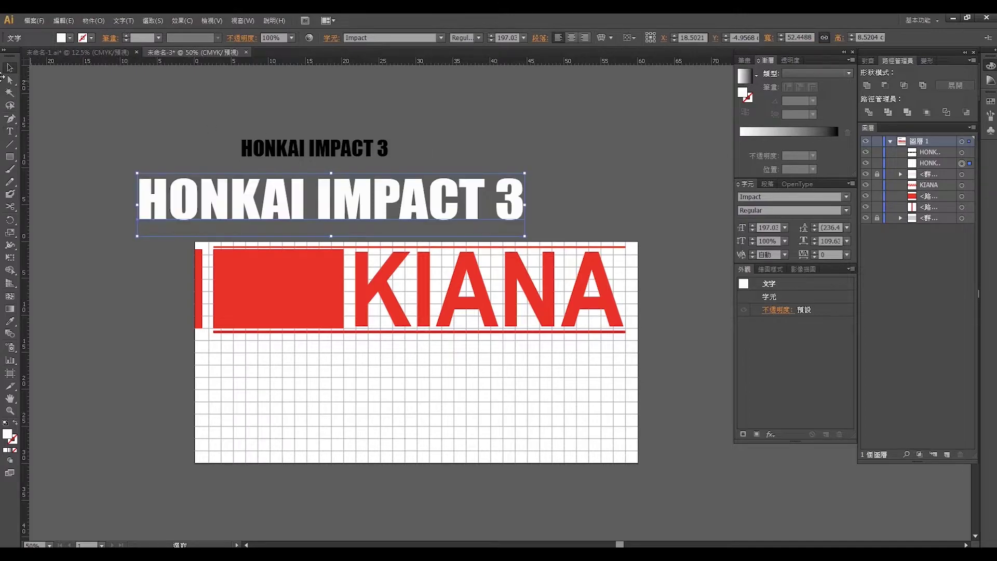
Step: Move the small title onto the red block, shrink it to fit, and fill it white
mouse_move(352, 148)
left_mouse_down()
mouse_move(319, 298)
mouse_move(326, 313)
left_mouse_up()
scroll(327, 313, "up", 1)
scroll(326, 313, "up", 2)
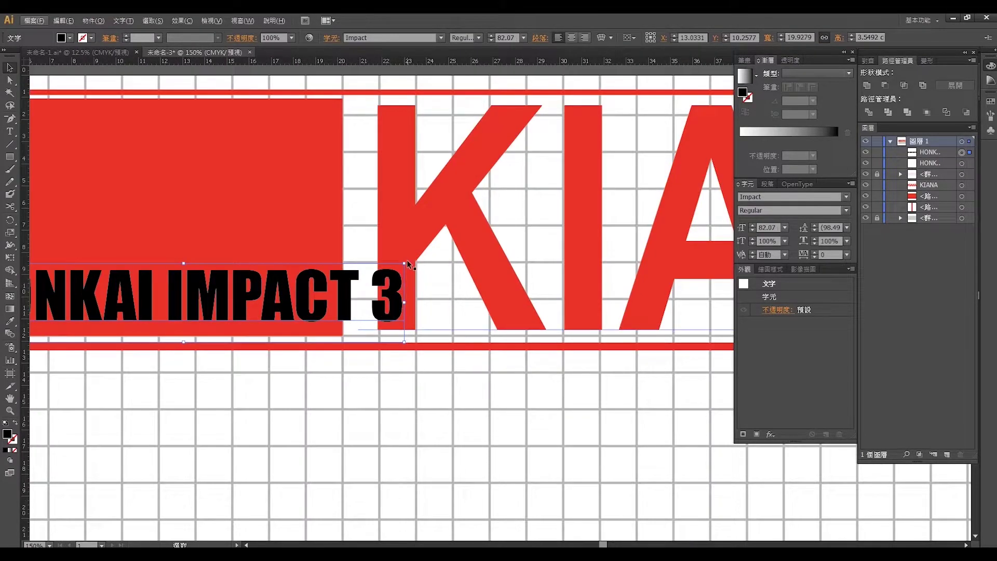
mouse_move(404, 263)
left_mouse_down()
mouse_move(348, 285)
mouse_move(334, 273)
left_mouse_up()
left_click_drag(261, 386, 409, 413)
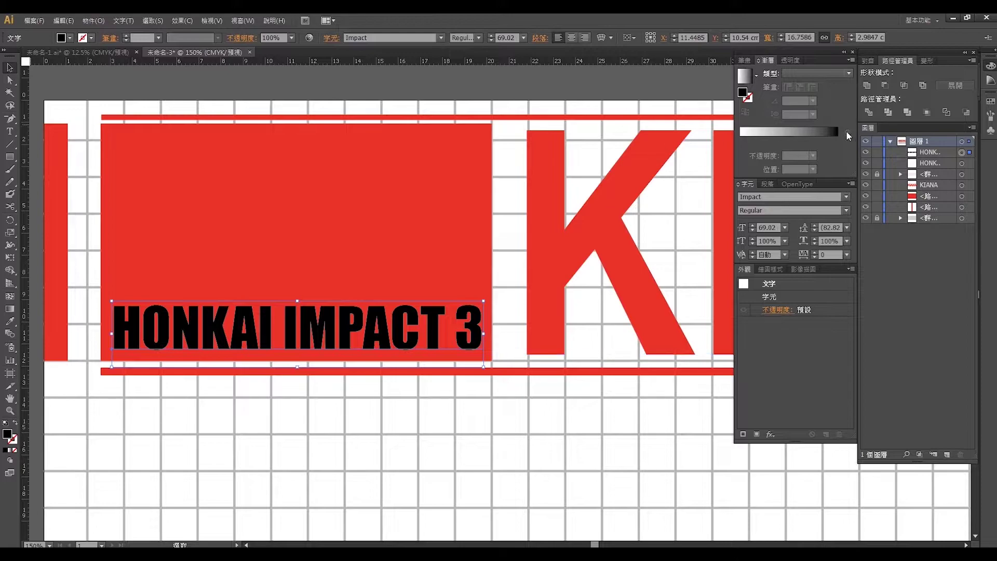
left_click(91, 39)
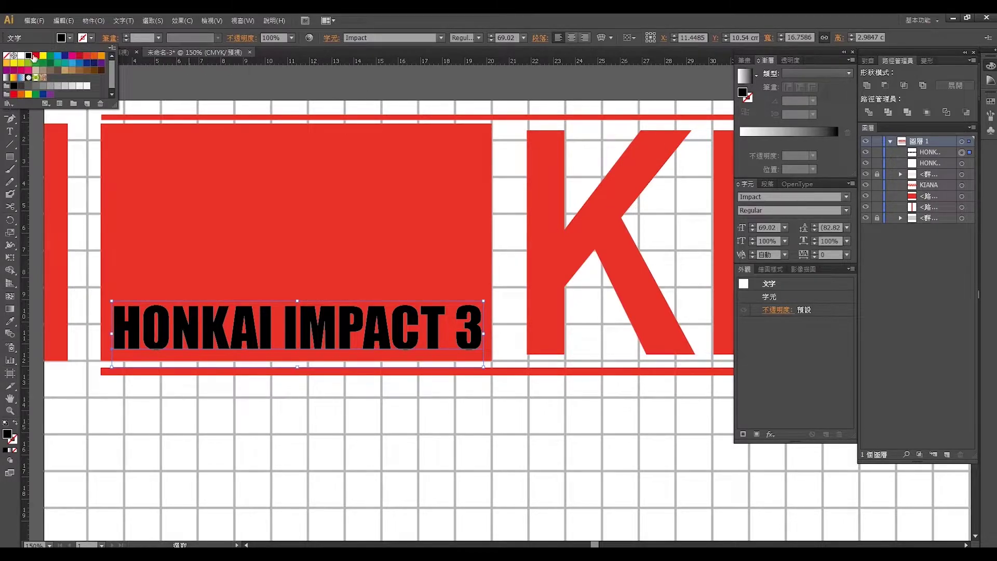
left_click(22, 55)
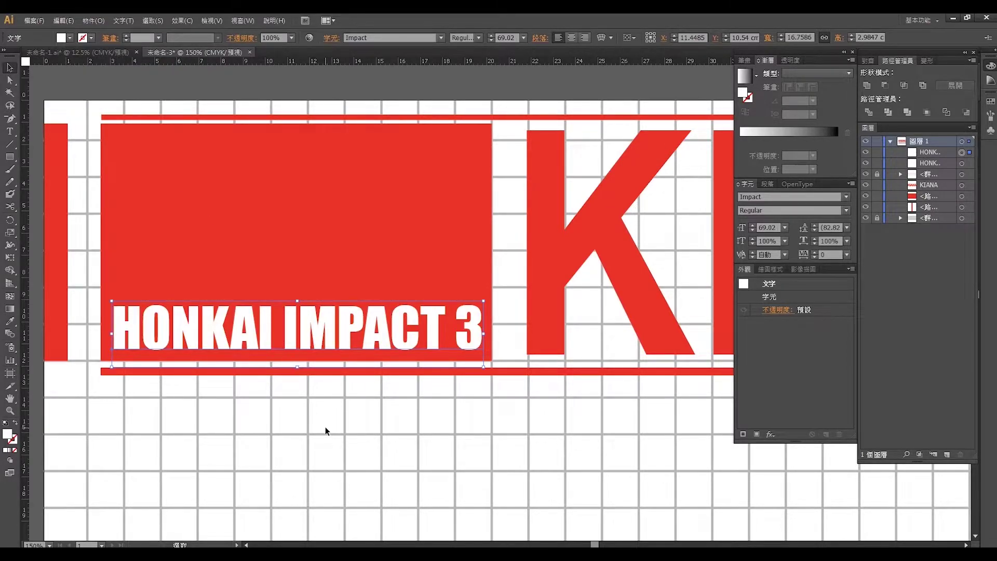
scroll(325, 426, "down", 2)
scroll(325, 426, "down", 1)
scroll(325, 426, "down", 1)
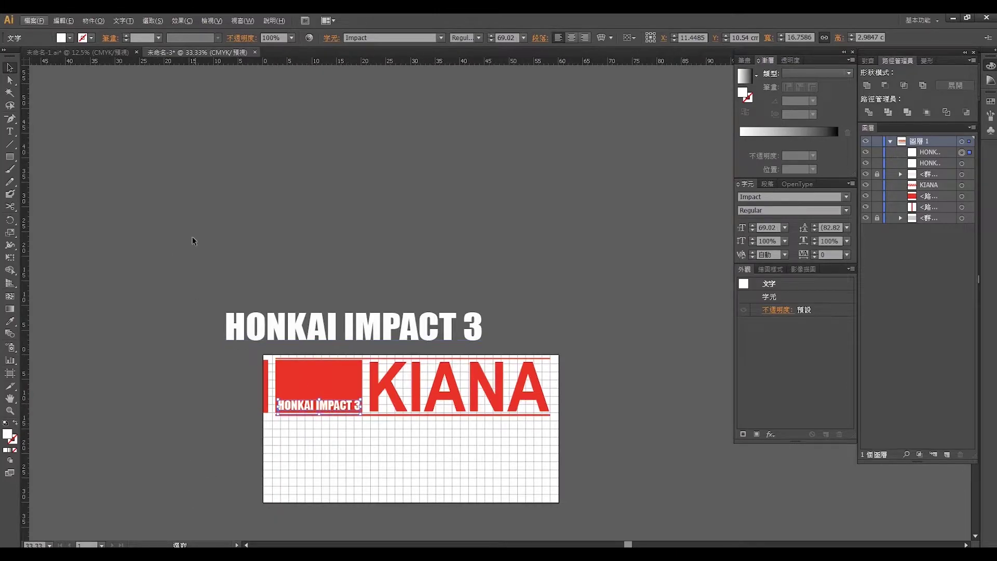
Step: Show the finished 未命名-1 layout with nothing selected, then select 外箱.psd in folder 28
left_click(112, 52)
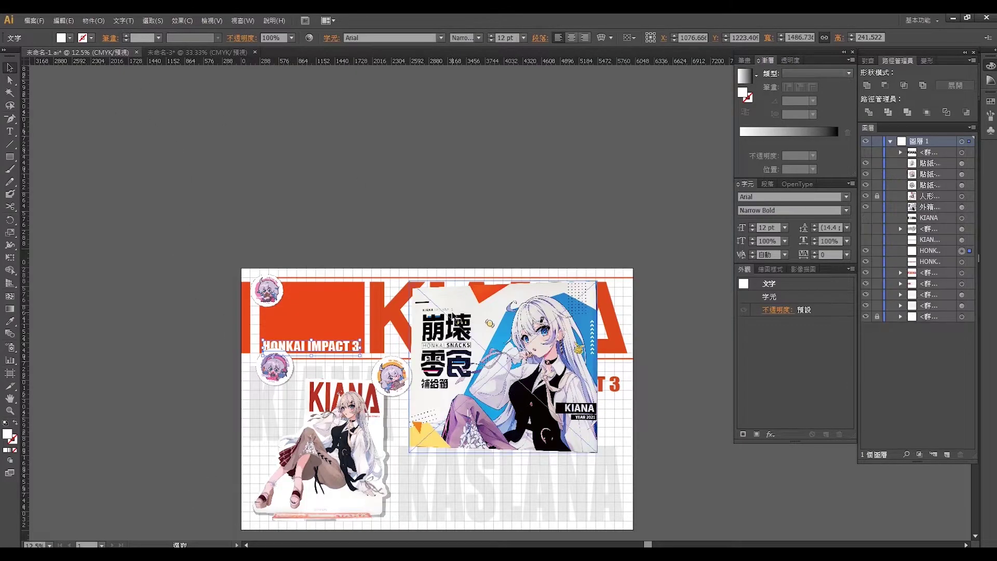
left_click(205, 268)
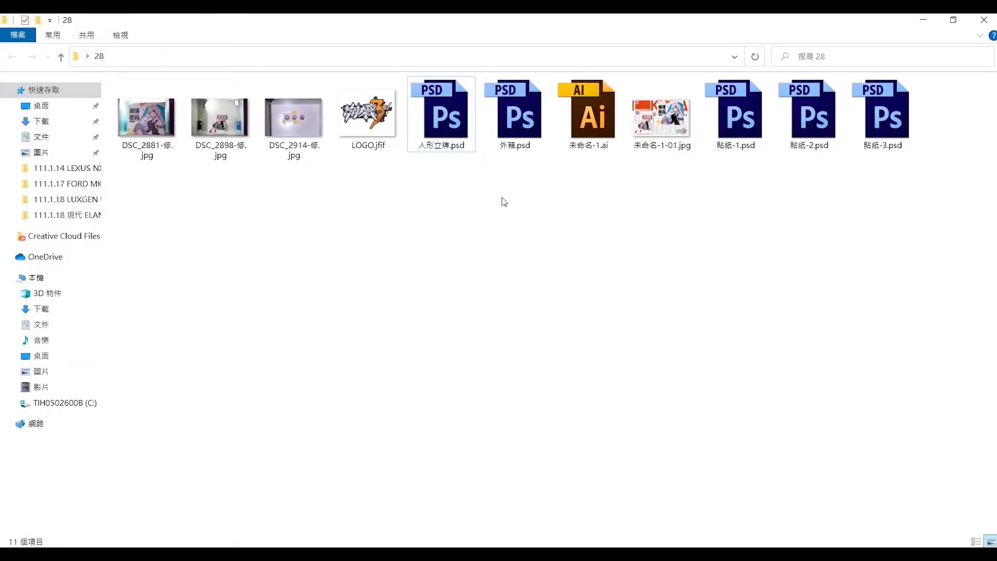
left_click(522, 119)
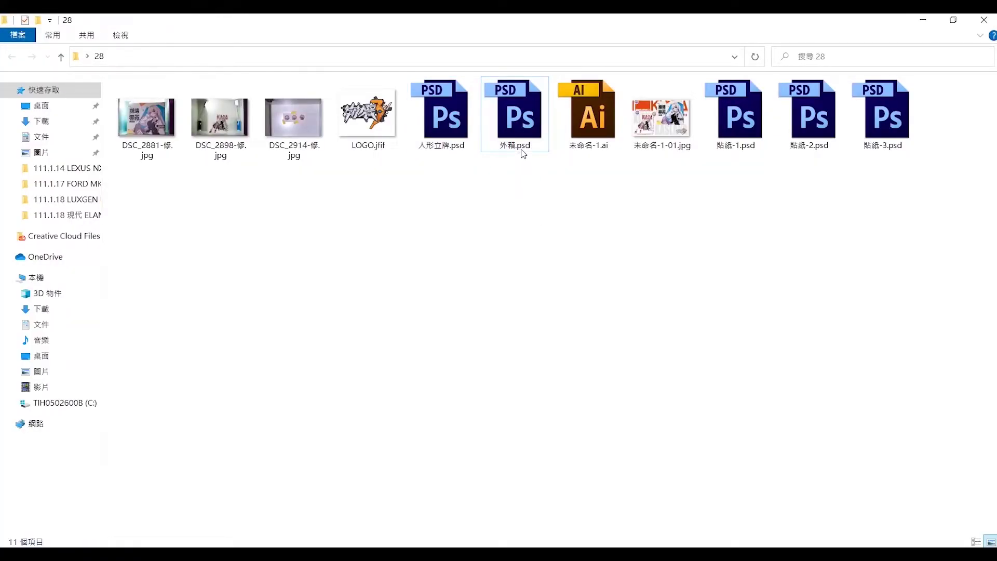
Step: Drag 外箱.psd from File Explorer into the Illustrator layout above the artboard
mouse_move(519, 151)
left_mouse_down()
mouse_move(518, 128)
mouse_move(483, 366)
mouse_move(184, 53)
left_mouse_up()
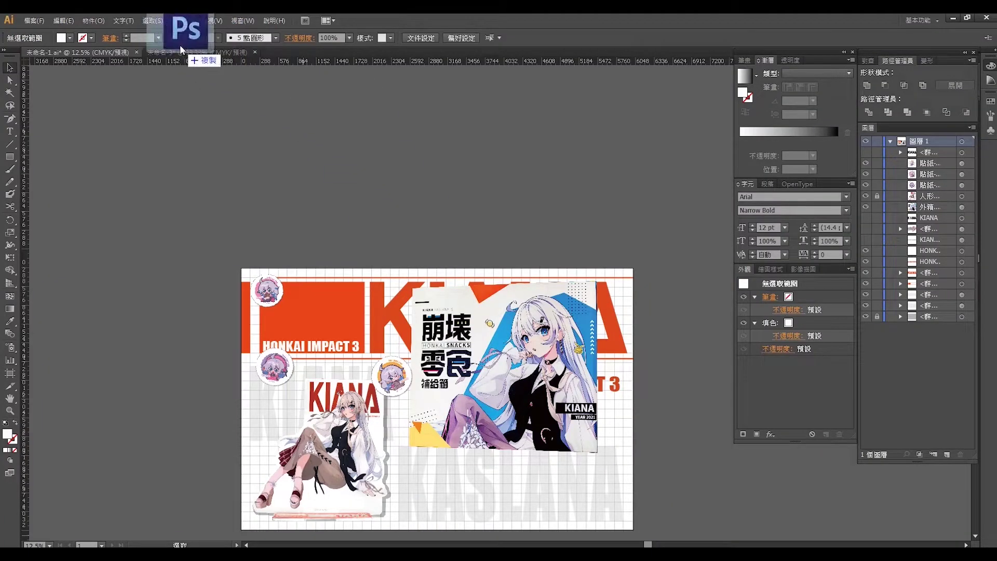
left_click_drag(183, 48, 513, 235)
left_click(307, 340)
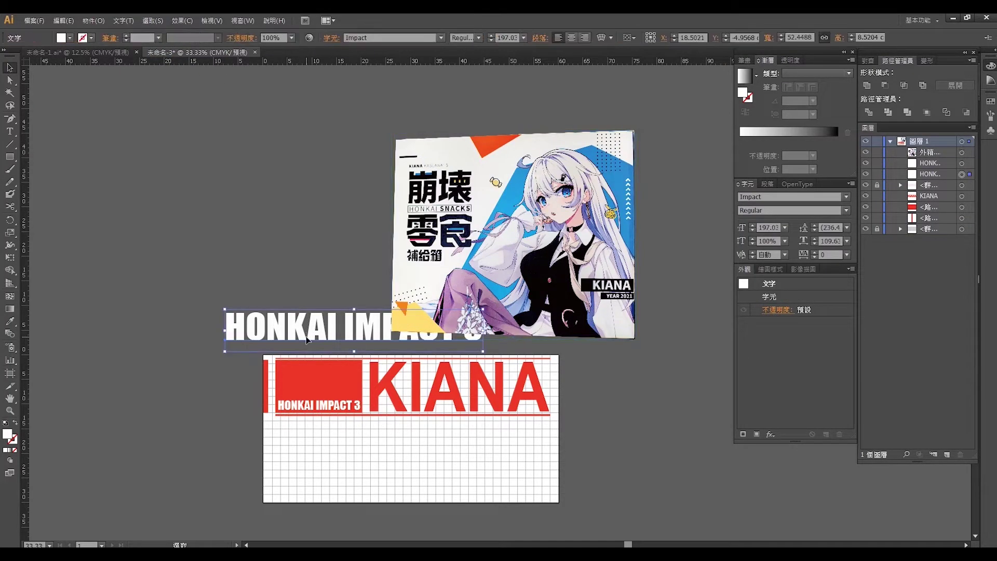
Step: Delete the spare large HONKAI IMPACT 3 copy and resize the 外箱 image to about 23.44 × 20.04 cm
key("Delete")
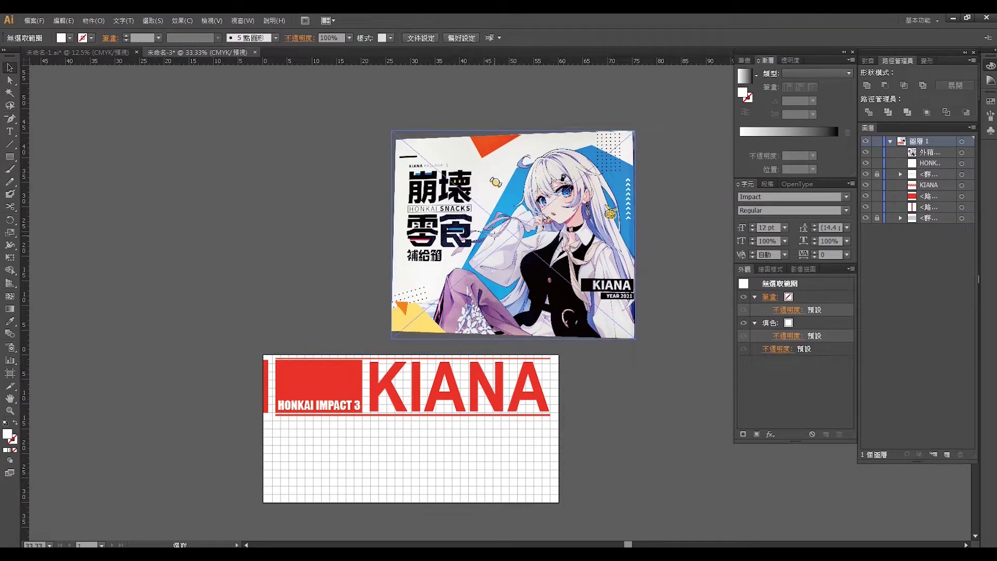
left_click(475, 242)
left_click_drag(544, 237, 468, 238)
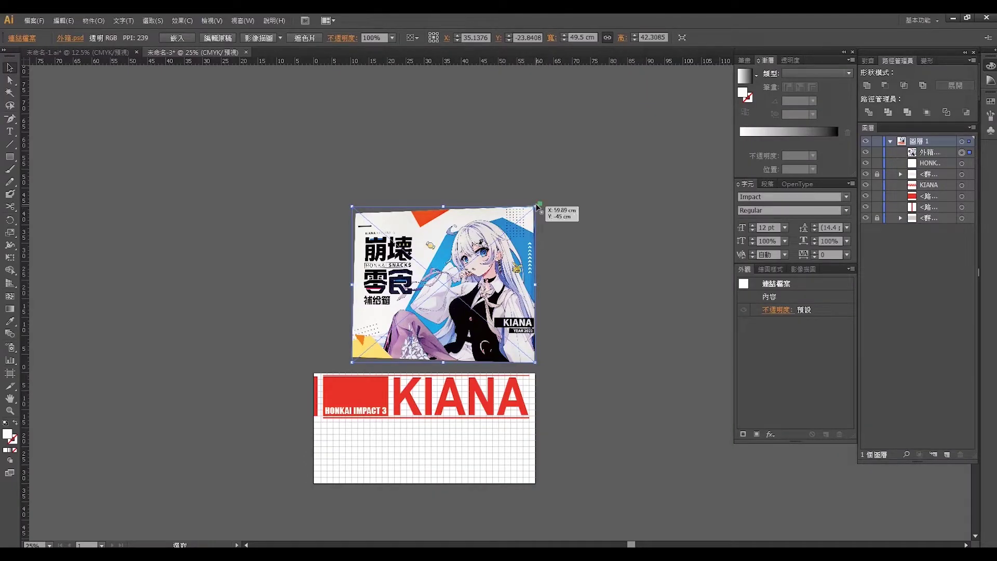
left_click_drag(536, 206, 656, 104)
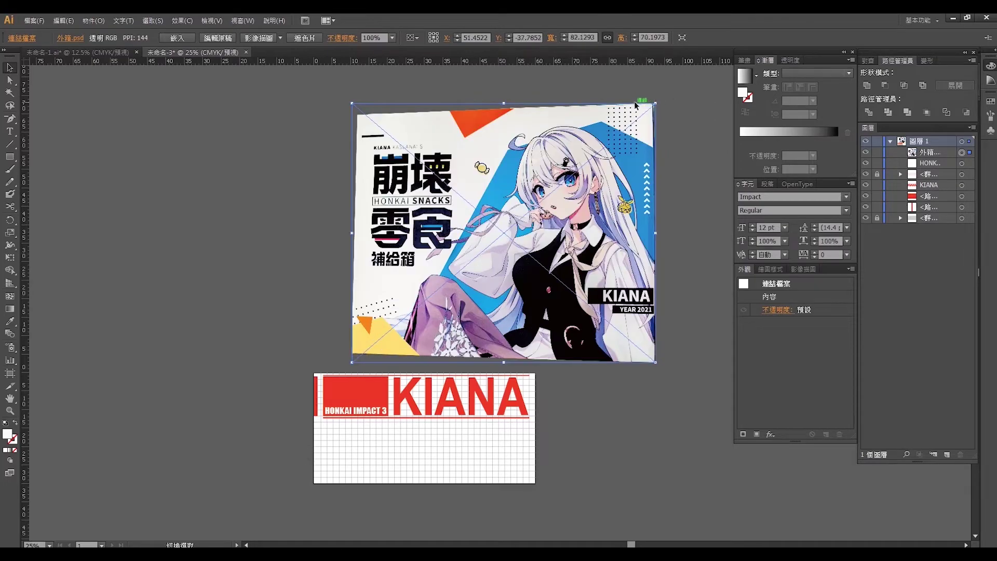
left_click_drag(352, 103, 323, 79)
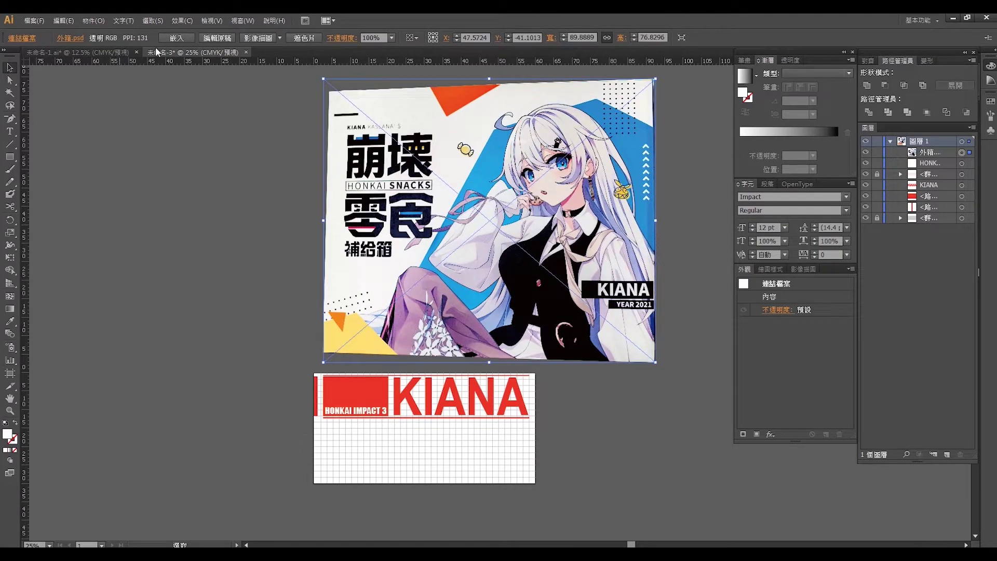
left_click_drag(655, 77, 443, 260)
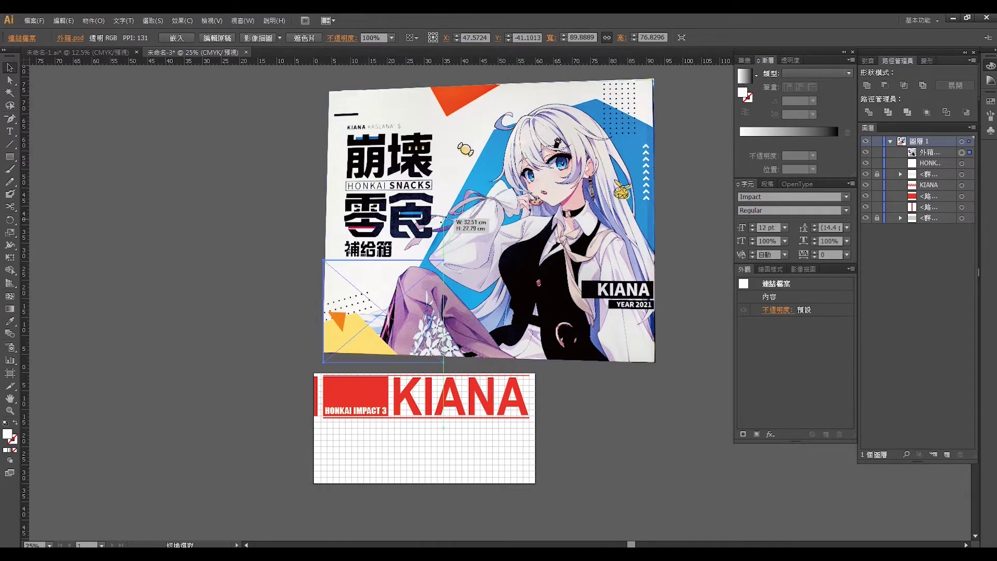
left_click_drag(443, 260, 411, 288)
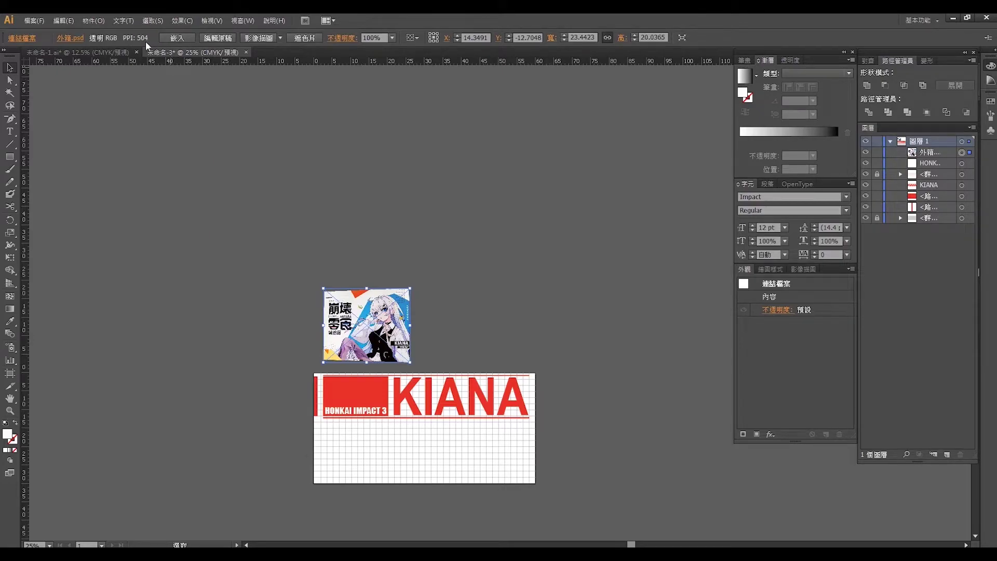
Step: Drag the 外箱 snack-box image onto the KIANA artboard and centre the view
left_click(478, 269)
left_click_drag(479, 281, 502, 238)
left_click_drag(426, 278, 522, 376)
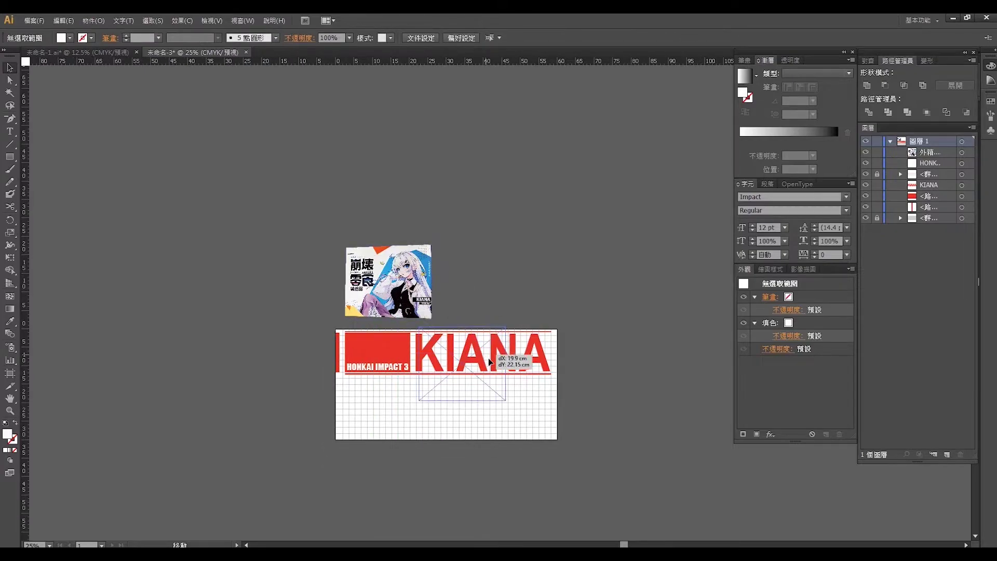
left_click(519, 286)
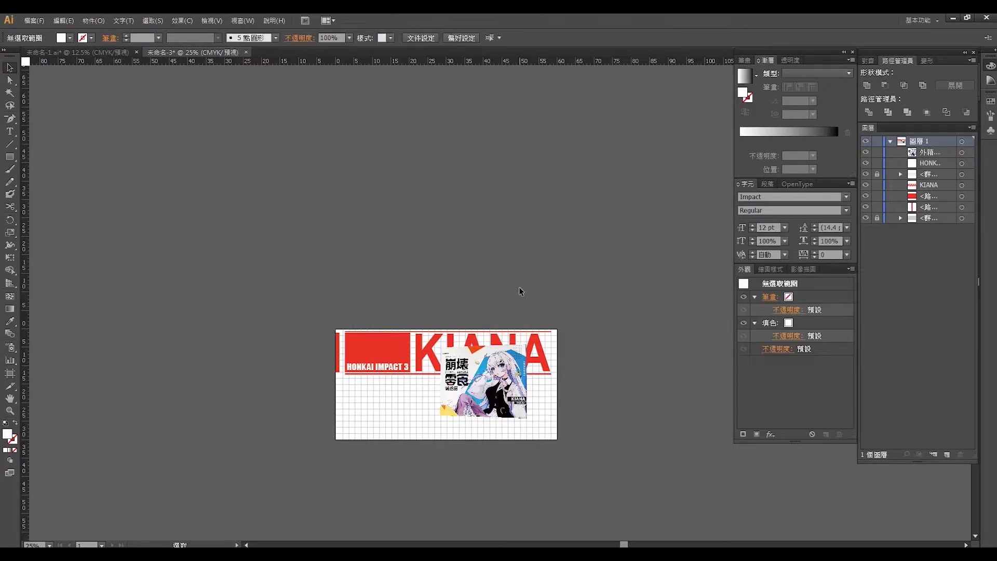
scroll(516, 306, "up", 2)
left_click_drag(632, 434, 662, 331)
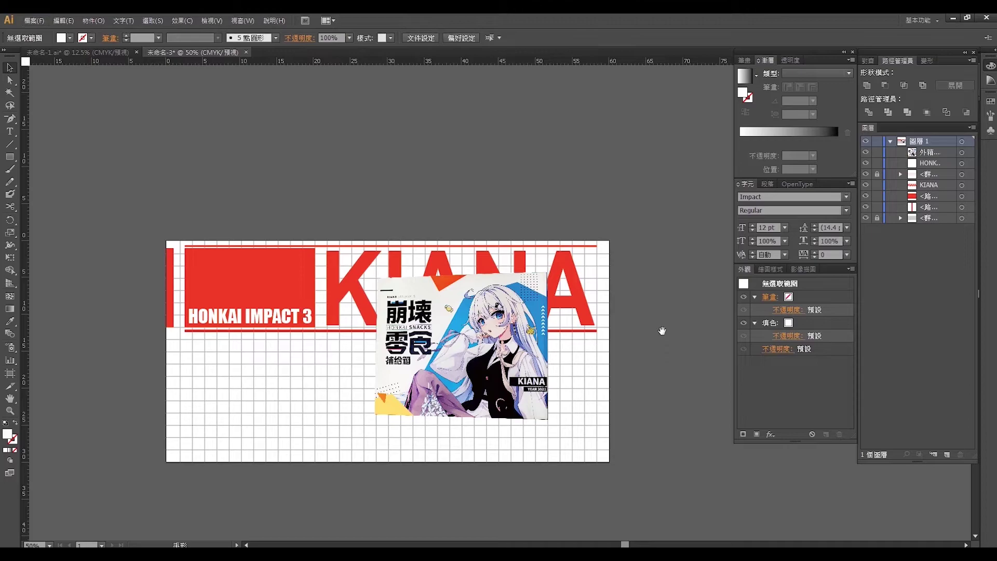
Step: Enlarge the snack-box image to about 27.6 × 23.6 cm over the lower KIANA letters, right of centre
left_click(547, 285)
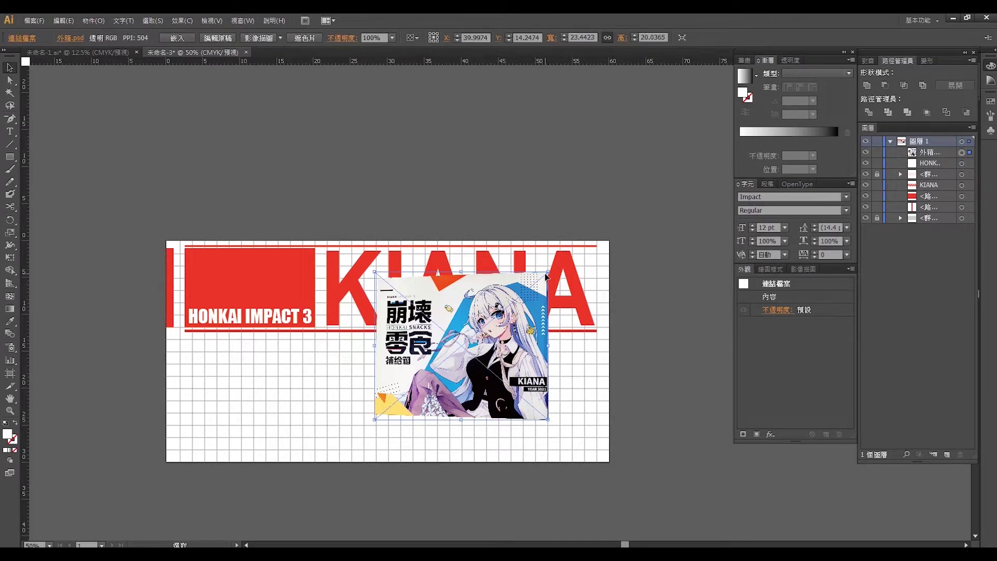
left_click_drag(547, 273, 560, 262)
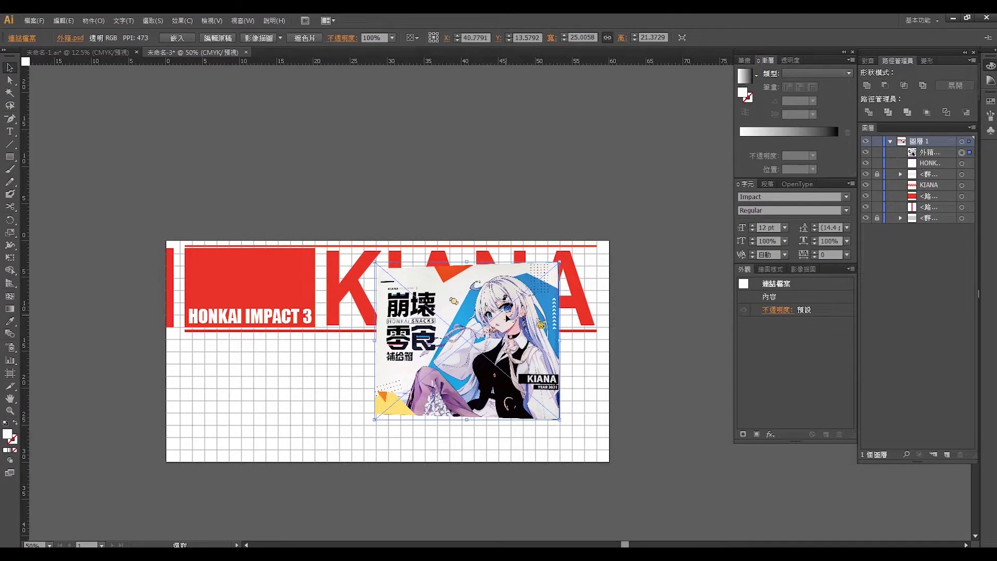
left_click_drag(375, 418, 356, 436)
left_click_drag(445, 371, 466, 367)
left_click_drag(527, 378, 520, 378)
left_click(656, 363)
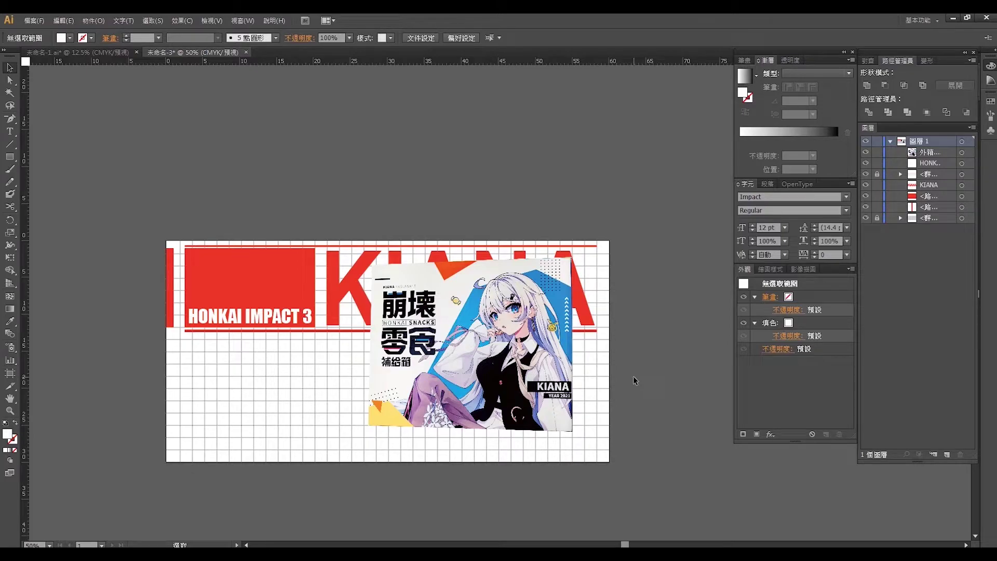
left_click(10, 373)
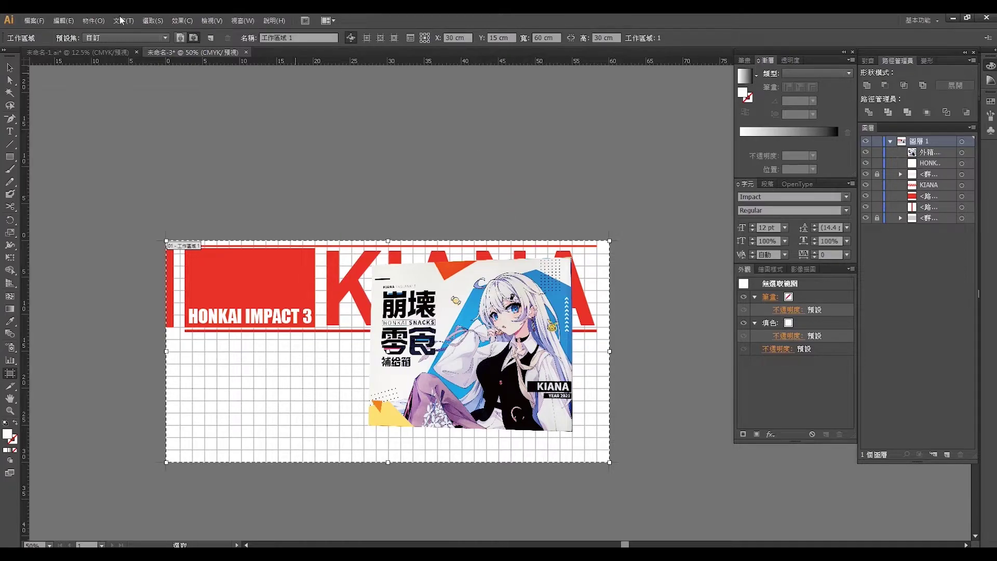
Step: Nudge the 外箱.psd box art slightly to the right
left_click(13, 67)
left_click(429, 390)
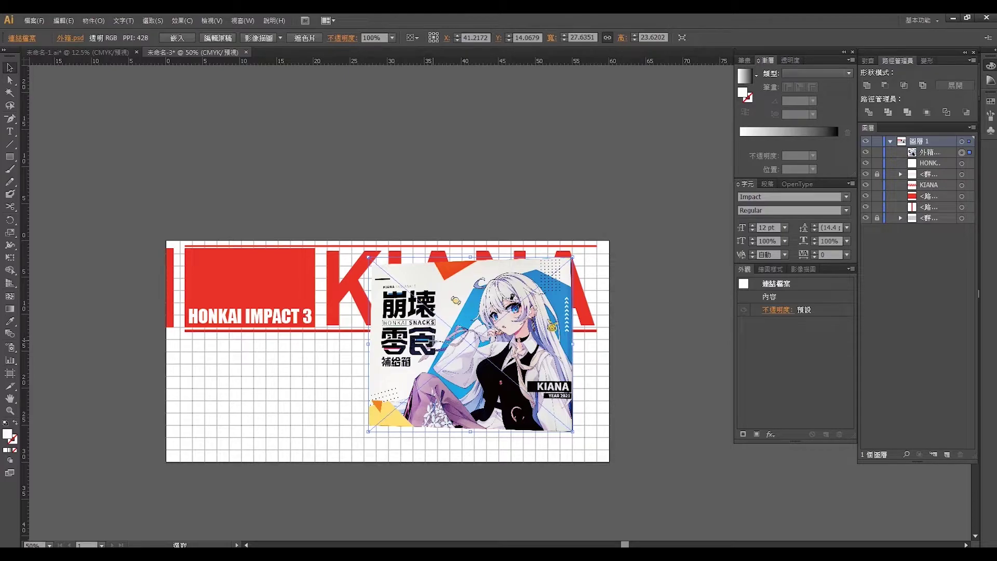
left_click_drag(438, 343, 444, 342)
left_click(637, 312)
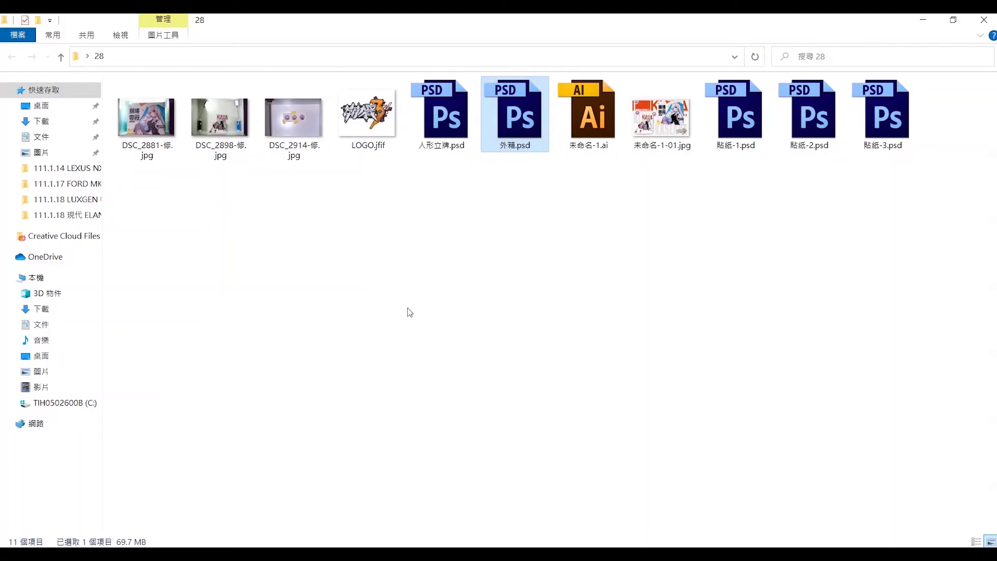
Step: Place 人形立牌.psd on the banner, scaled down in the lower-left corner
left_click(459, 115)
left_click_drag(460, 115, 300, 267)
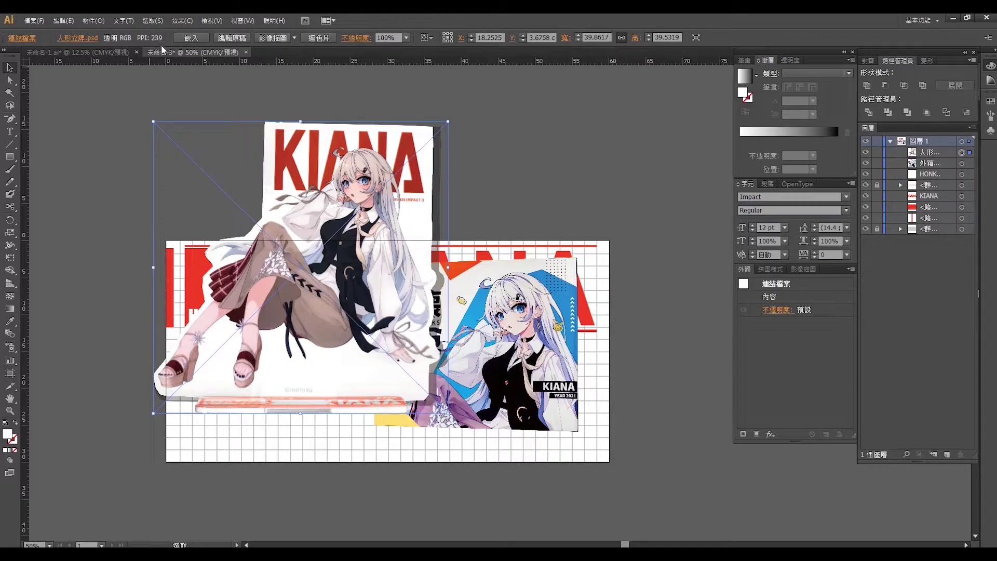
left_click_drag(447, 123, 254, 242)
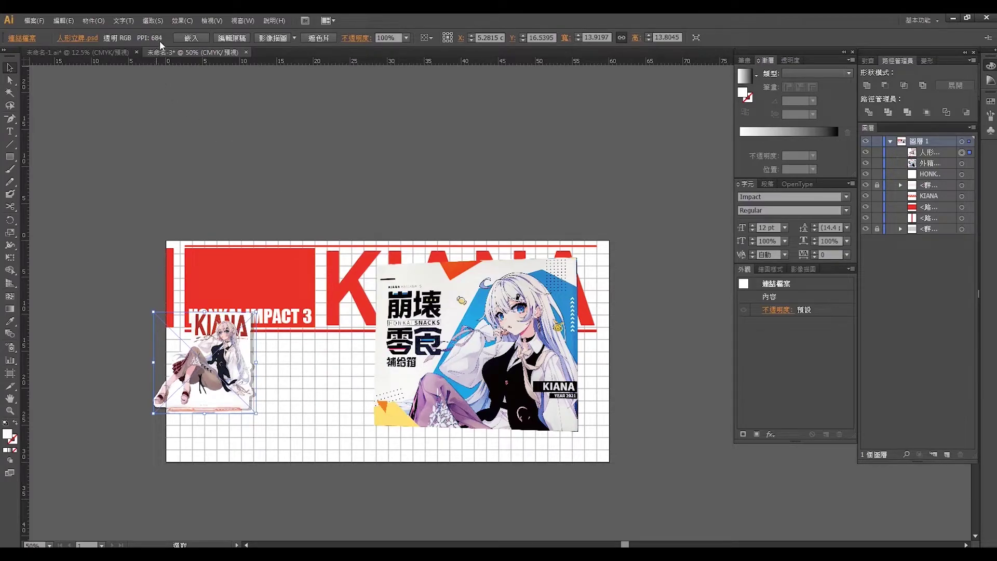
left_click_drag(213, 381, 252, 414)
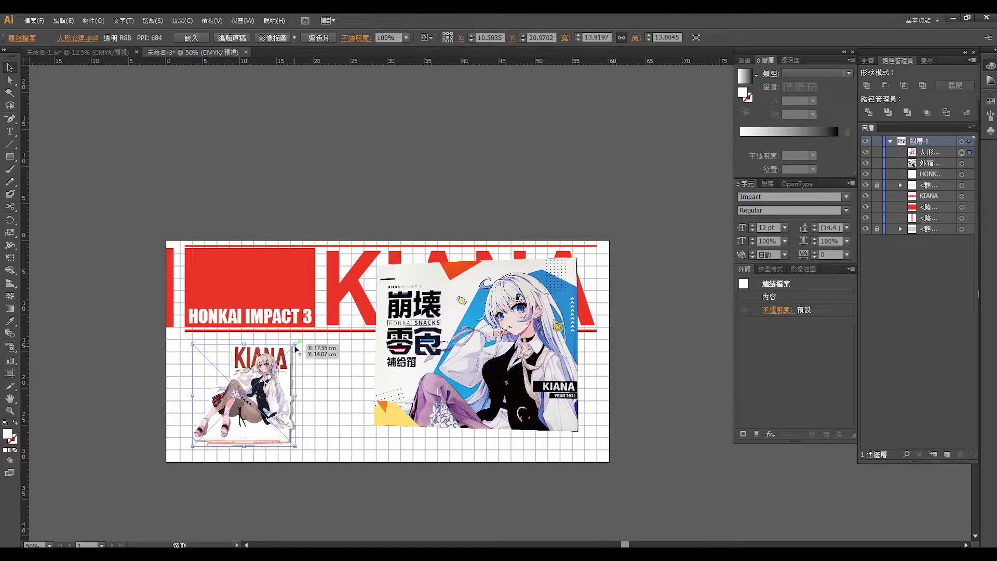
left_click_drag(299, 343, 304, 336)
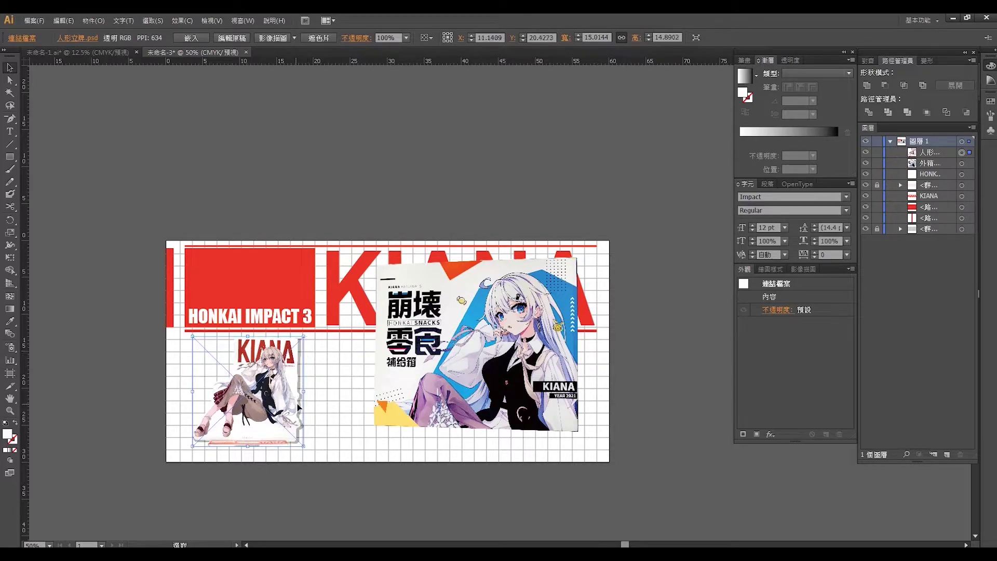
left_click_drag(288, 407, 290, 410)
left_click(291, 495)
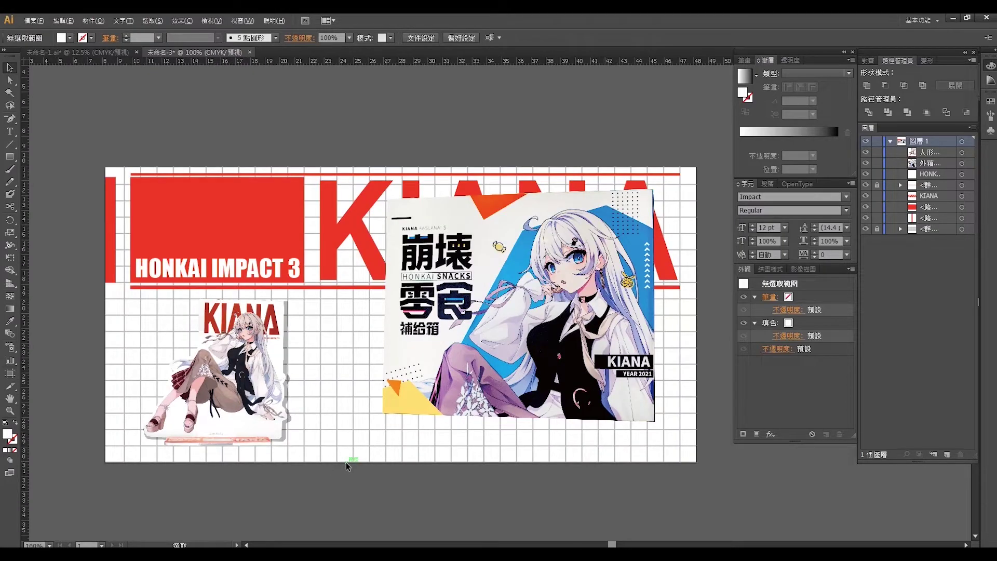
Step: Drag DSC_2914-修.jpg from the project folder onto Photoshop to open it
key("alt")
key("alt+Tab")
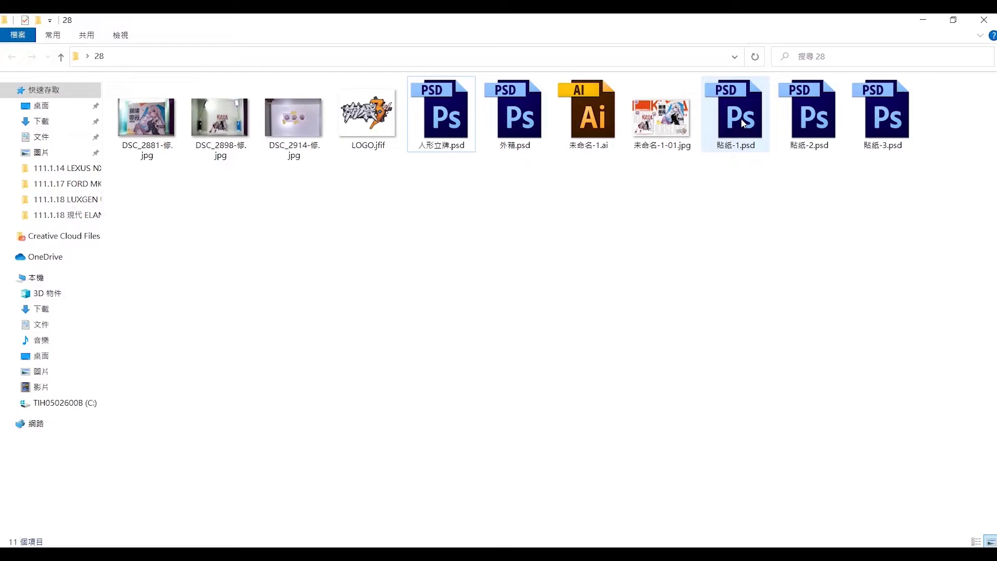
key("alt+Tab")
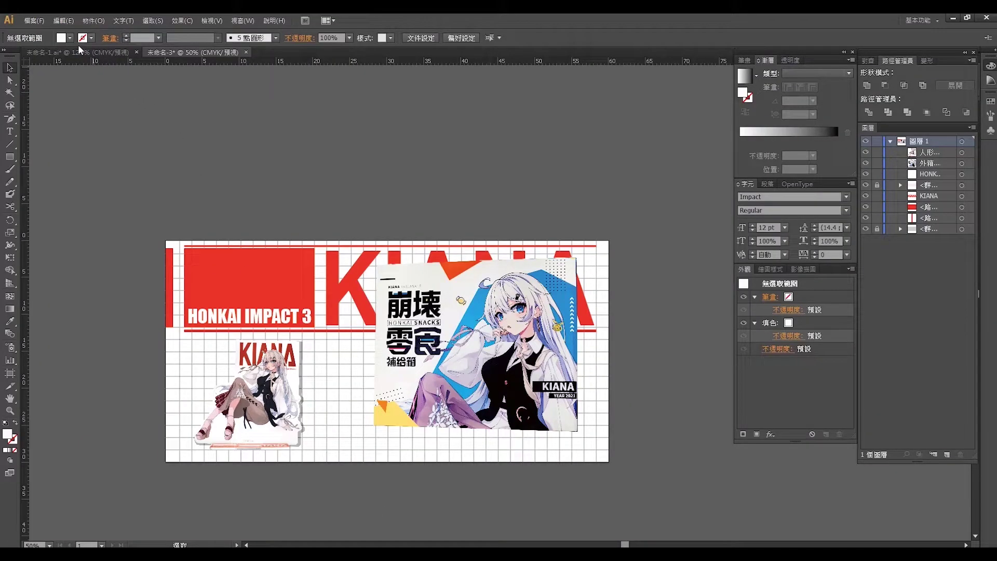
left_click(78, 50)
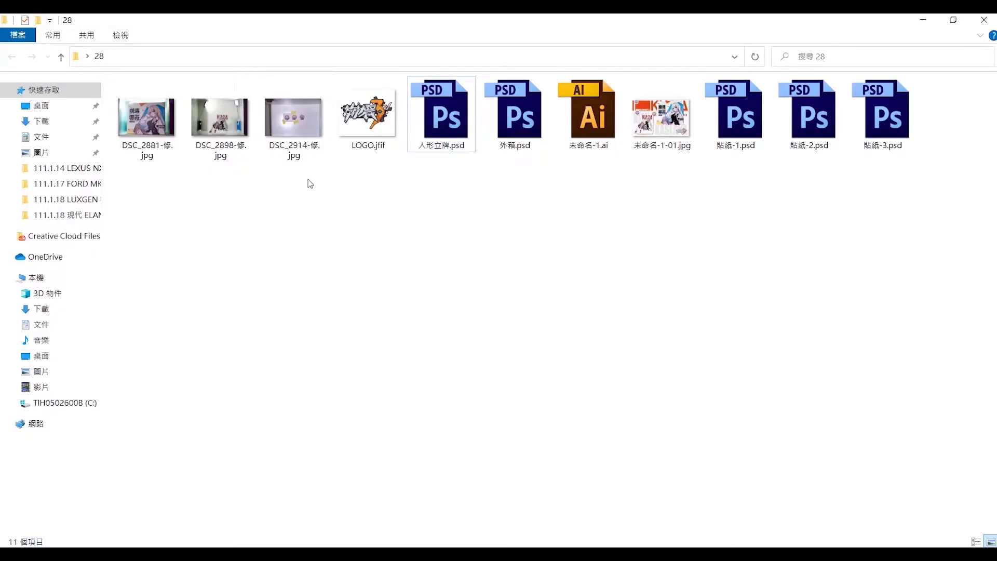
left_click_drag(294, 122, 151, 546)
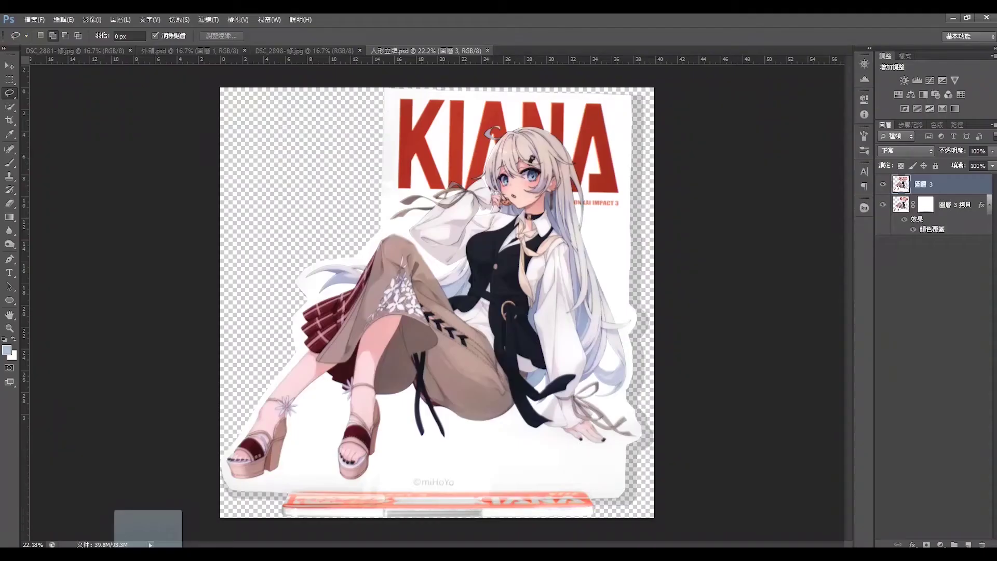
mouse_move(150, 546)
left_mouse_down()
mouse_move(503, 71)
mouse_move(574, 48)
left_mouse_up()
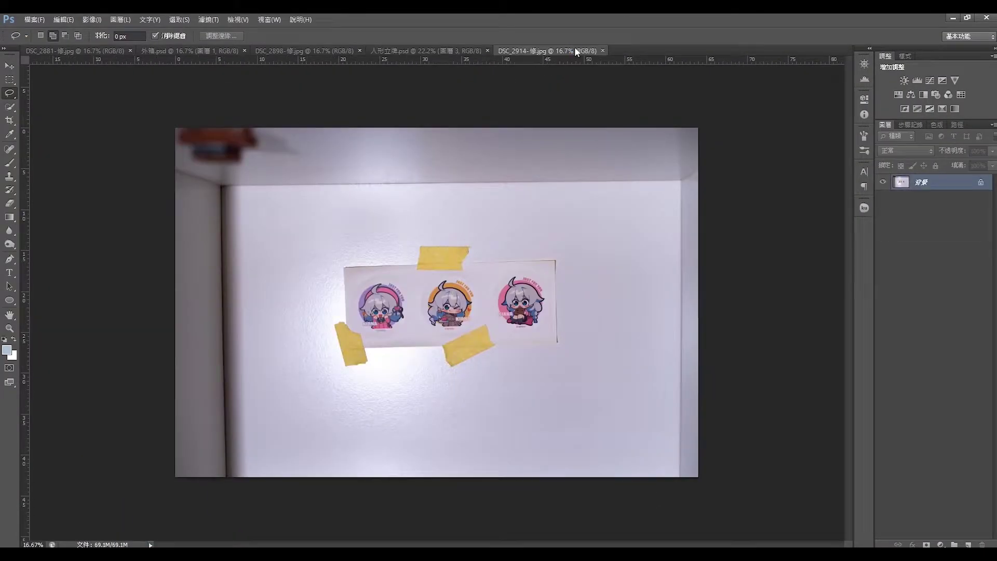
Step: Check the DSC_2914-修.jpg photo's image size, leaving it unchanged
left_click(94, 19)
left_click(101, 107)
left_click_drag(468, 133, 535, 154)
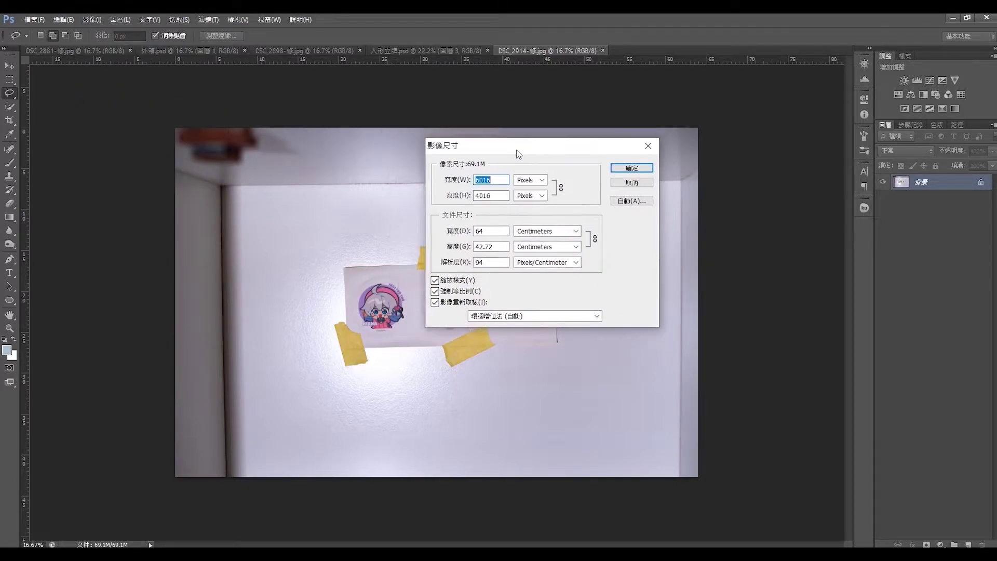
key("Tab")
double_click(506, 272)
left_click(642, 191)
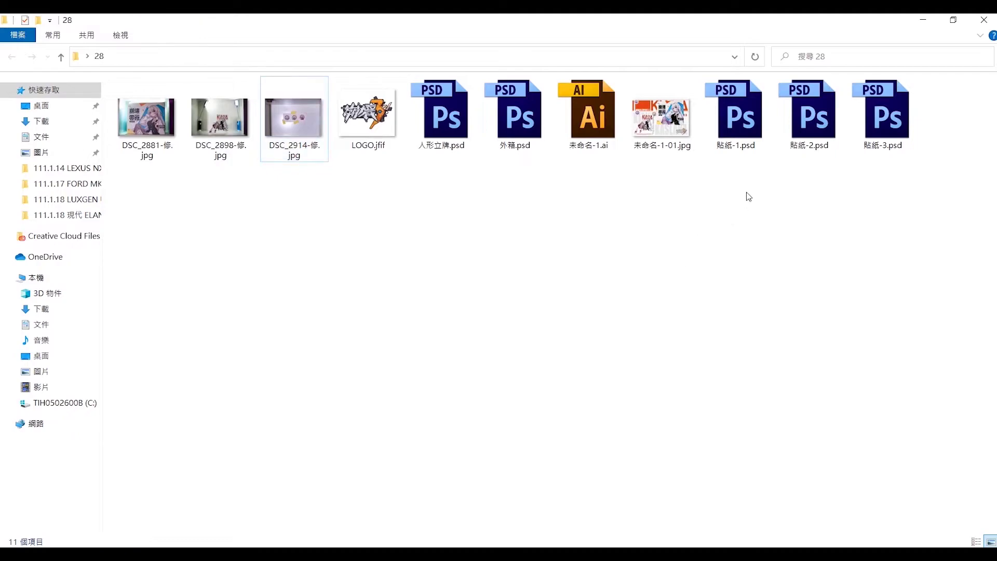
Step: Open 貼紙-1.psd, confirm its 1765 × 1752 px size, and drag it to Illustrator
double_click(742, 122)
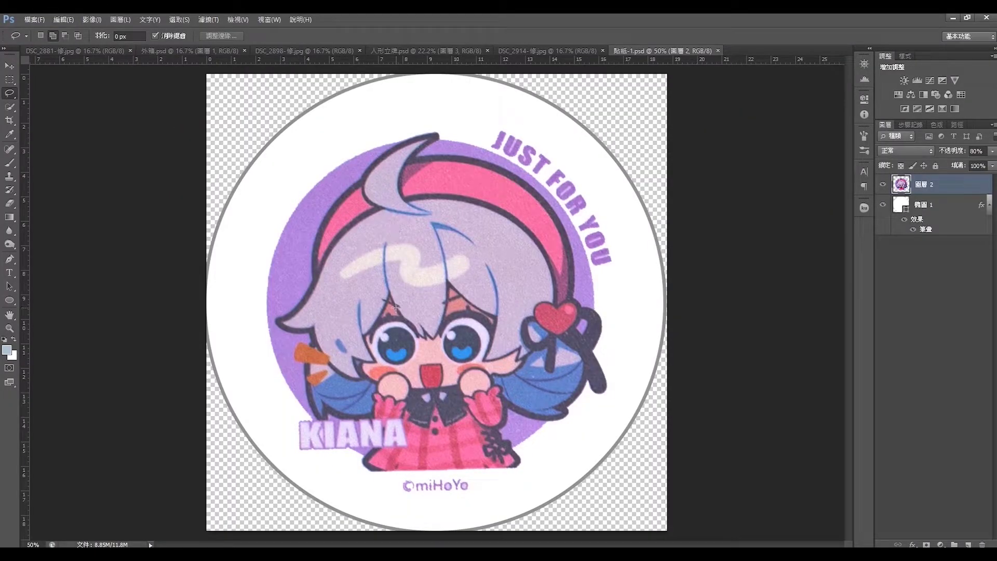
scroll(396, 308, "down", 1)
left_click(92, 19)
left_click(112, 111)
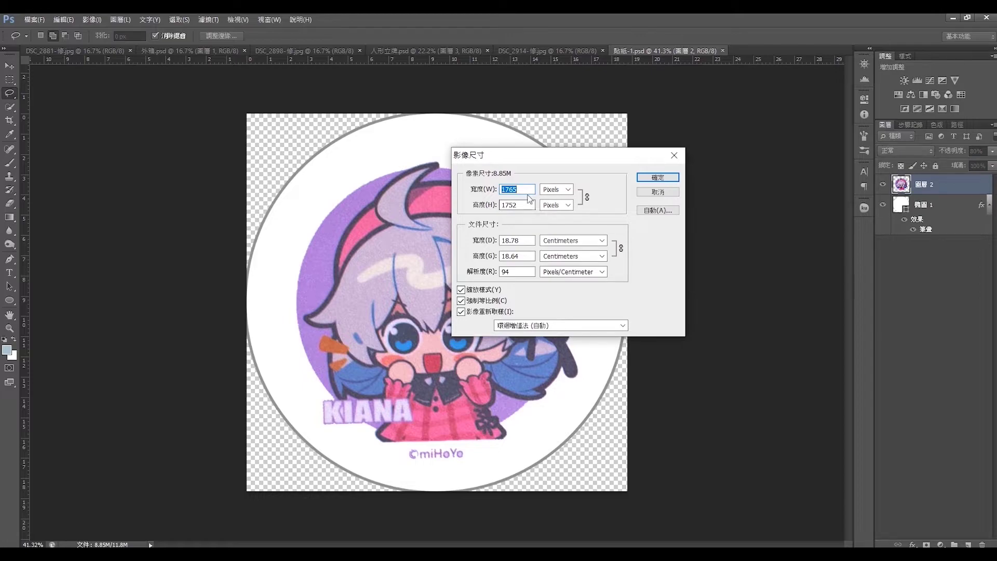
key("Tab")
key("Tab")
key("Tab")
key("Tab")
left_click(656, 194)
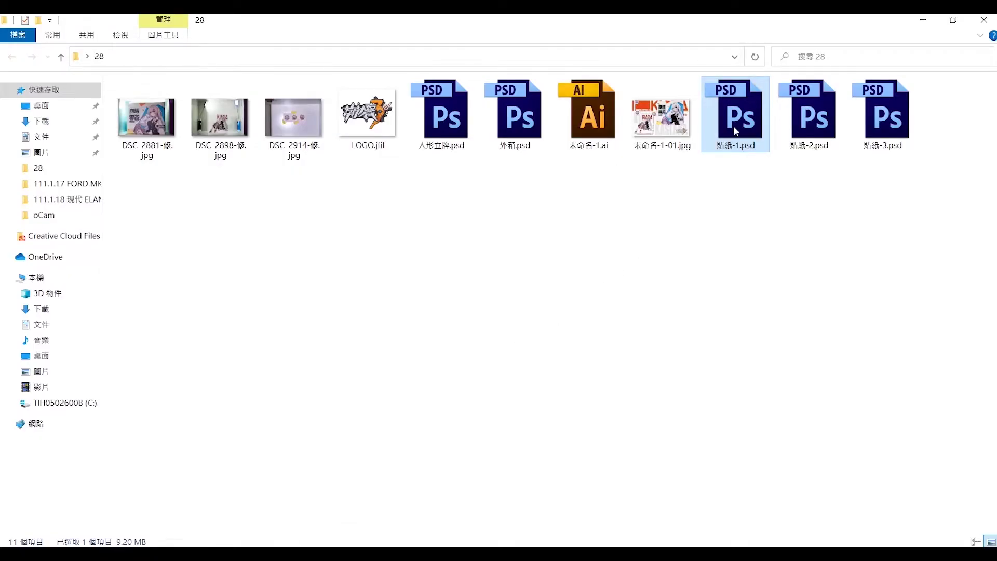
mouse_move(734, 126)
left_mouse_down()
mouse_move(436, 543)
mouse_move(201, 47)
left_mouse_up()
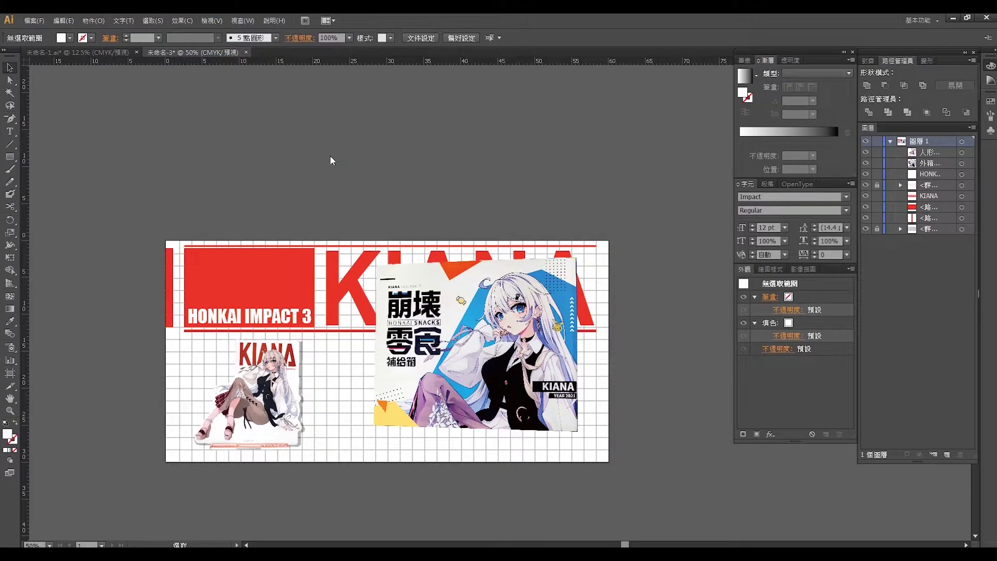
Step: Shrink 貼紙-1.psd to a small badge at the top-left and bring in 貼紙-2.psd
left_click_drag(201, 48, 329, 155)
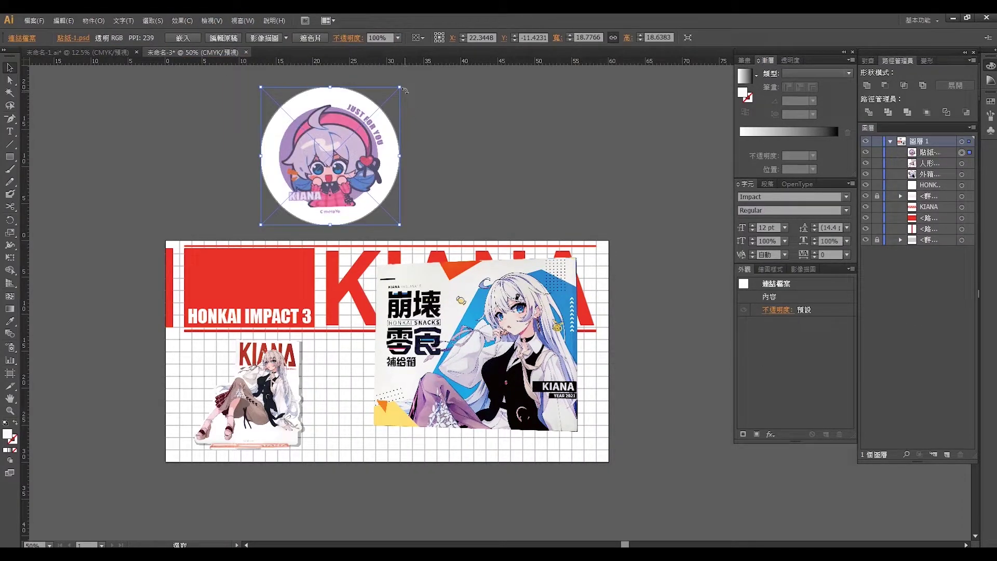
left_click_drag(335, 127, 287, 174)
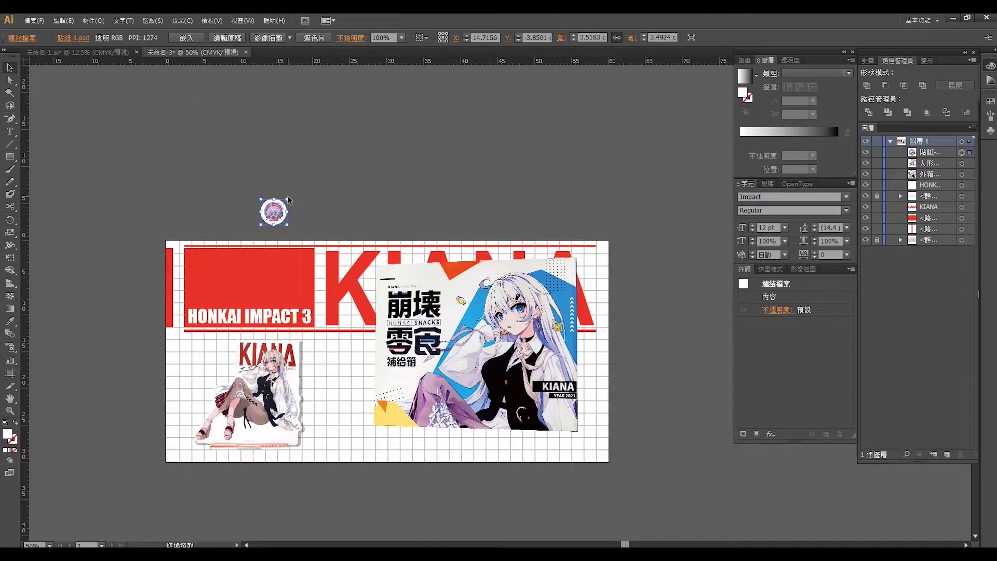
left_click_drag(288, 199, 458, 129)
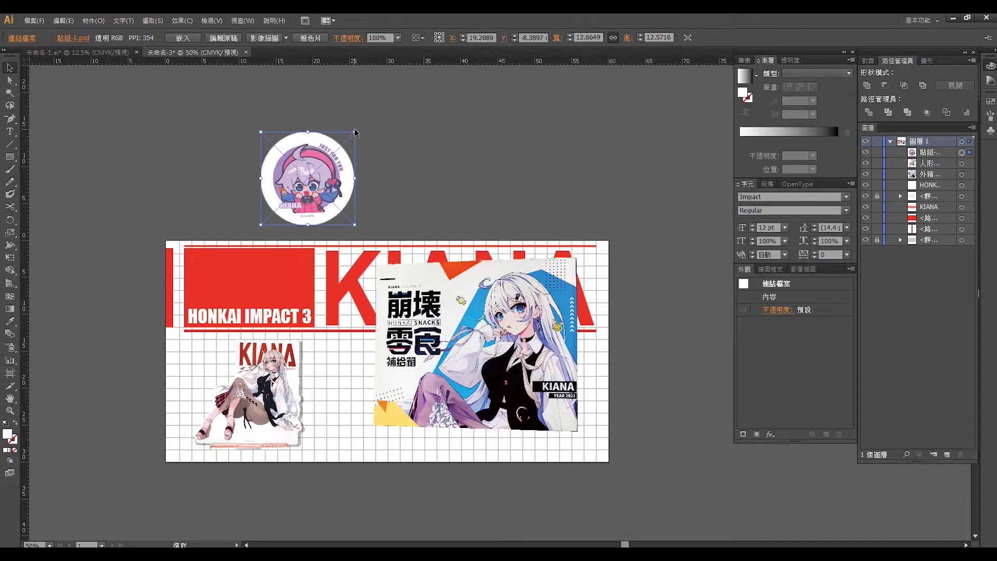
left_click_drag(354, 131, 290, 196)
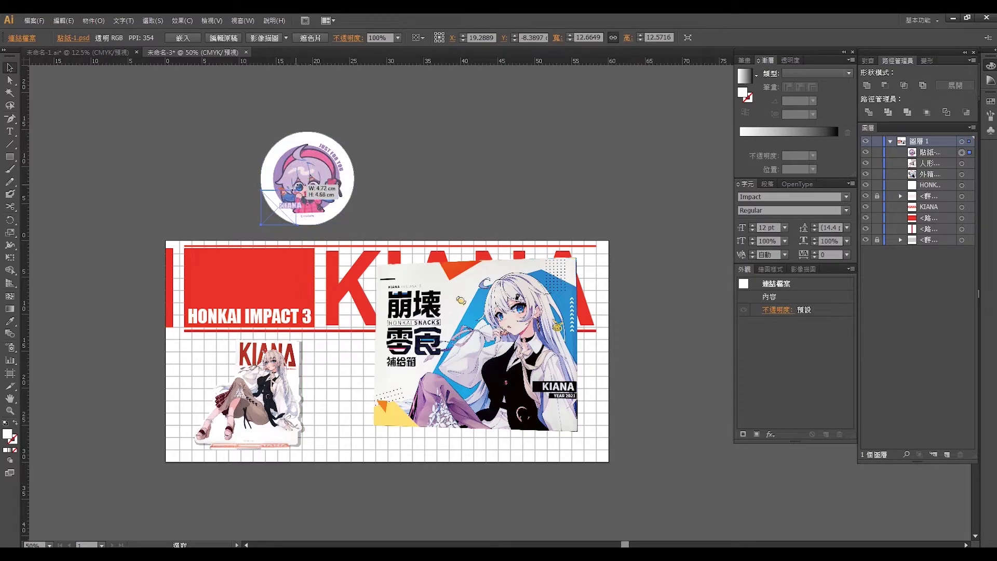
mouse_move(290, 196)
left_mouse_down()
mouse_move(213, 266)
mouse_move(193, 259)
left_mouse_up()
left_click(301, 203)
left_click(347, 174)
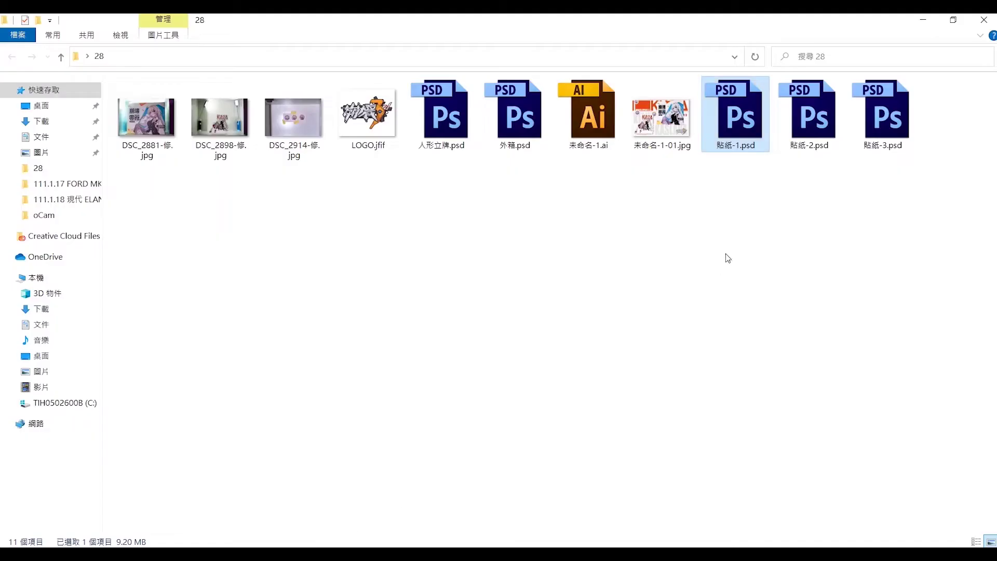
left_click(812, 132)
left_click_drag(822, 127, 274, 280)
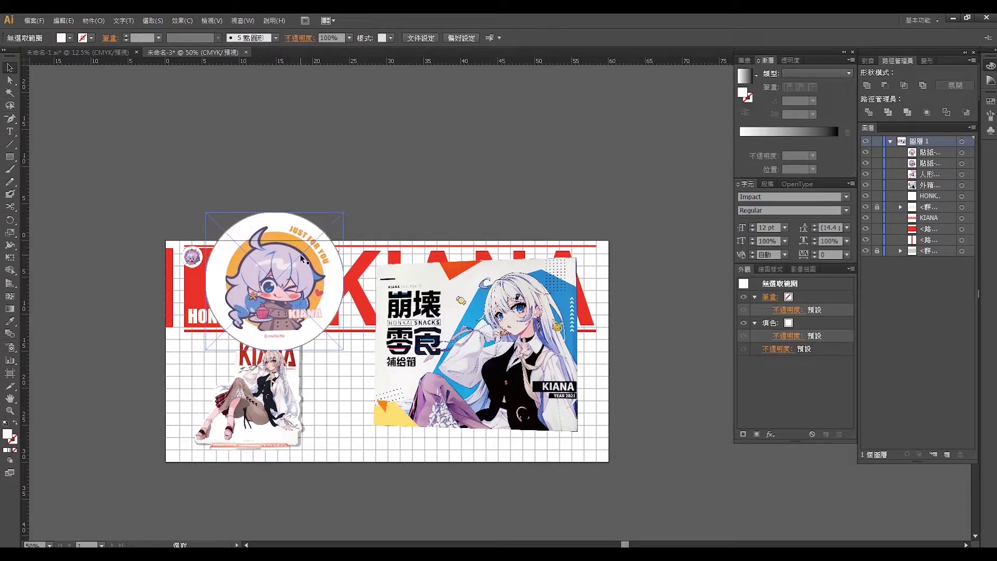
Step: Shrink the 貼紙-2.psd sticker to about 4.3 cm wide
left_click_drag(341, 209, 305, 250)
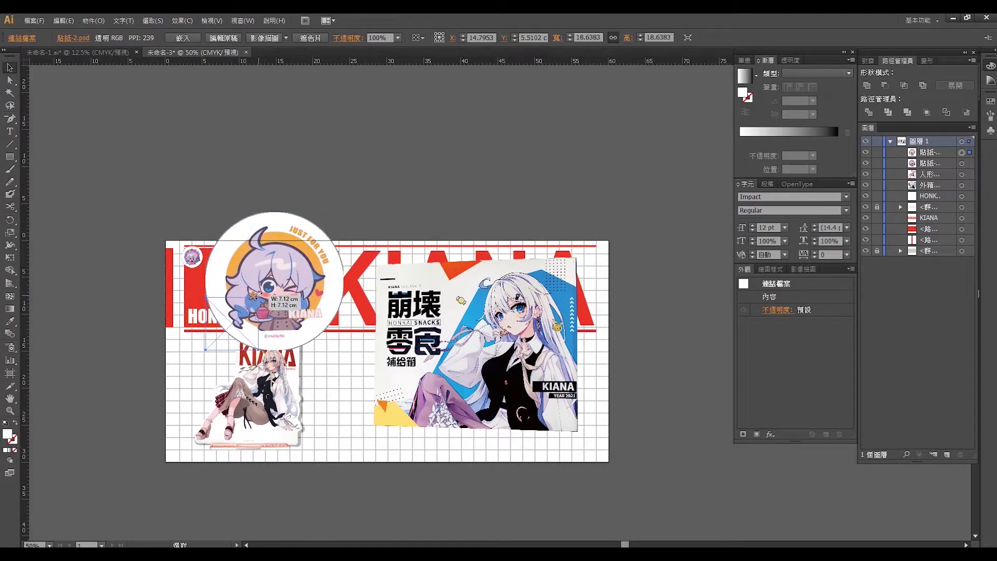
mouse_move(305, 251)
left_mouse_down()
mouse_move(238, 318)
mouse_move(192, 326)
mouse_move(206, 328)
left_mouse_up()
left_click(123, 312)
Step: Place 貼紙-3.psd from the project folder into the layout and shrink it
key("alt+Tab")
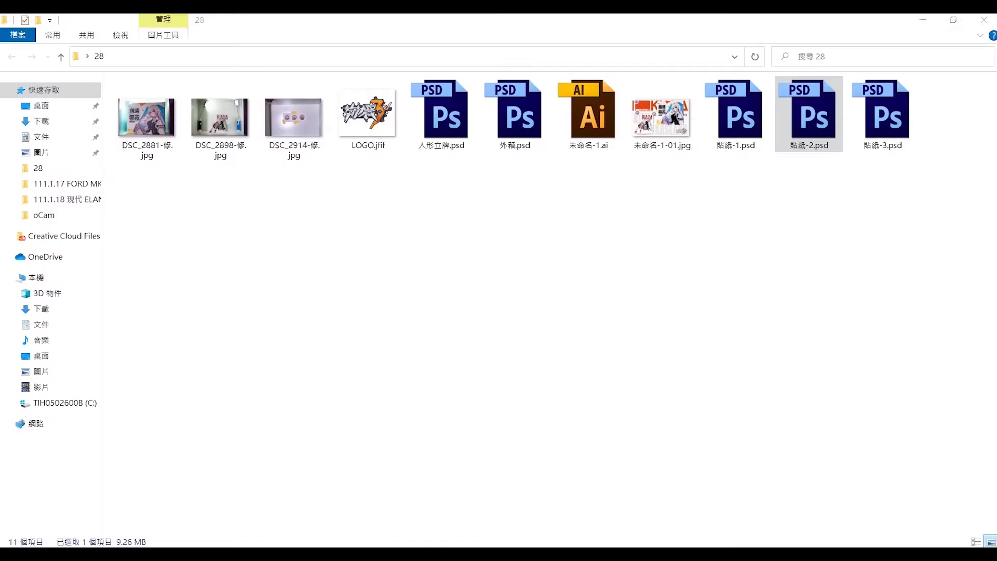
left_click_drag(887, 111, 415, 537)
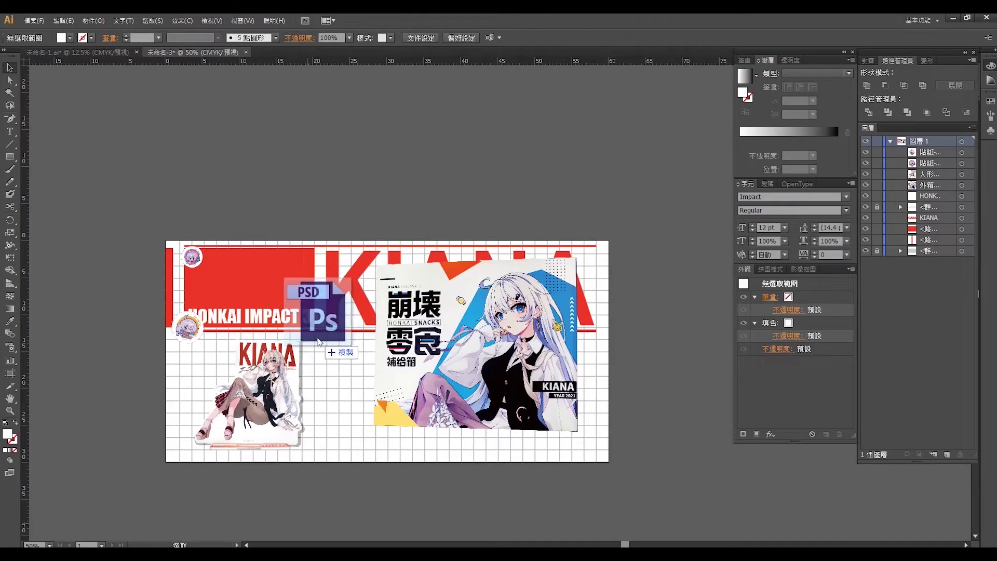
left_click_drag(416, 537, 336, 326)
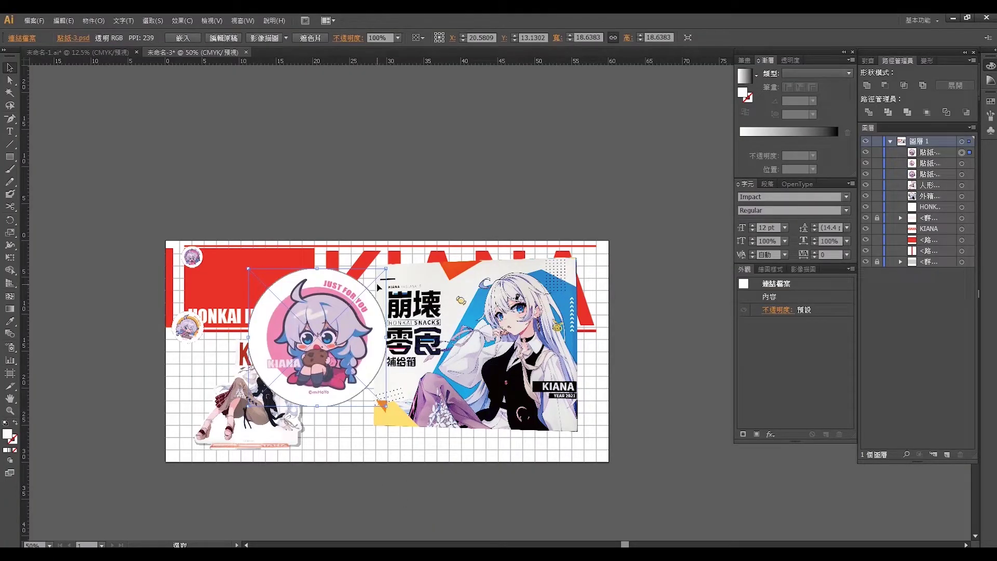
mouse_move(385, 269)
left_mouse_down()
mouse_move(284, 372)
mouse_move(297, 160)
left_mouse_up()
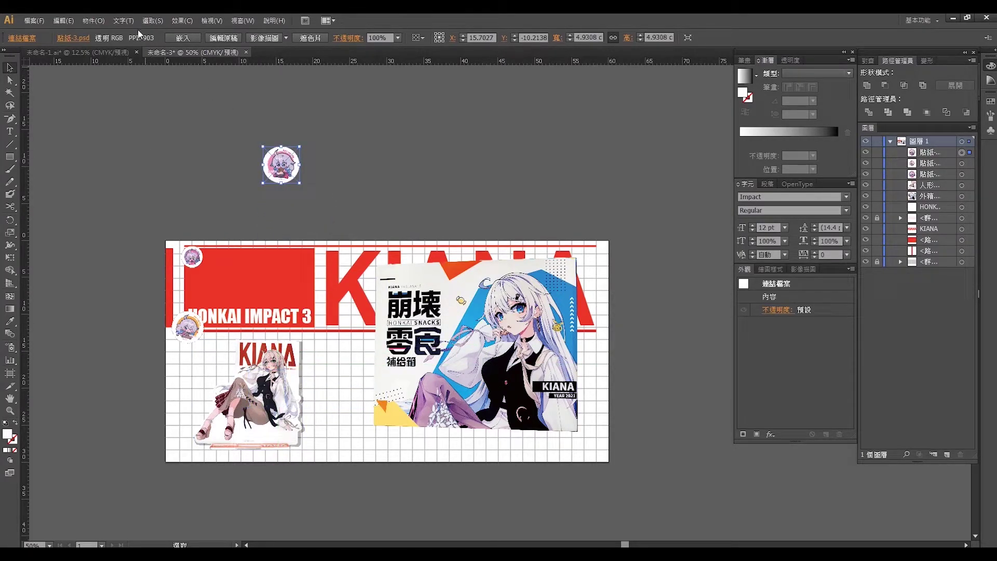
Step: Move the off-page sticker onto the banner and enlarge the small round sticker slightly
left_click(196, 264)
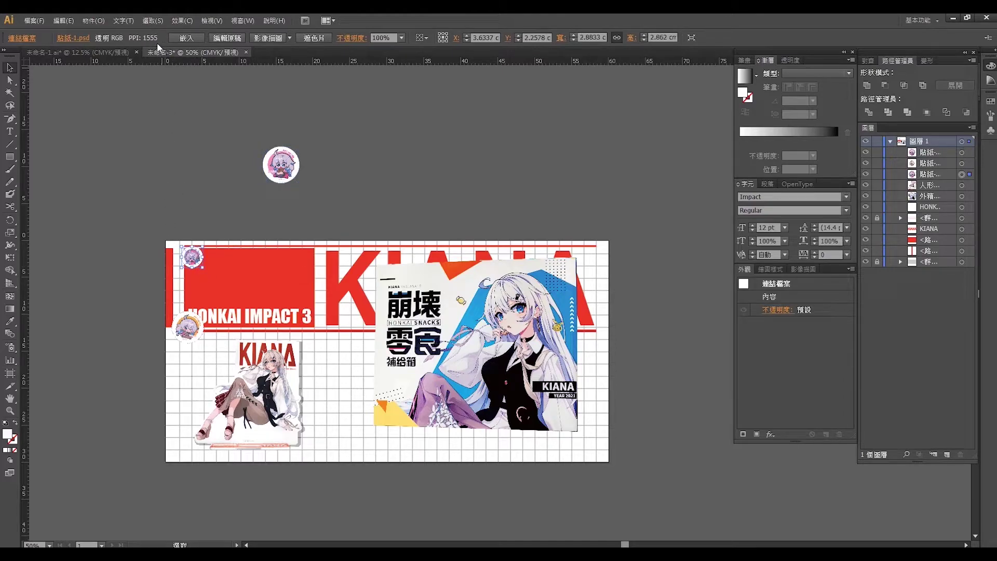
left_click(187, 327)
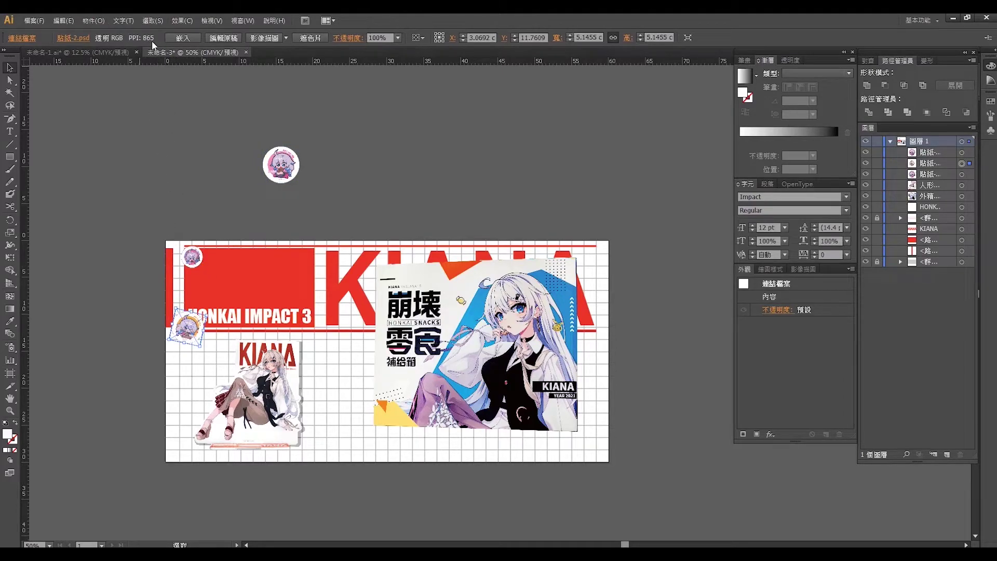
left_click_drag(284, 172, 315, 336)
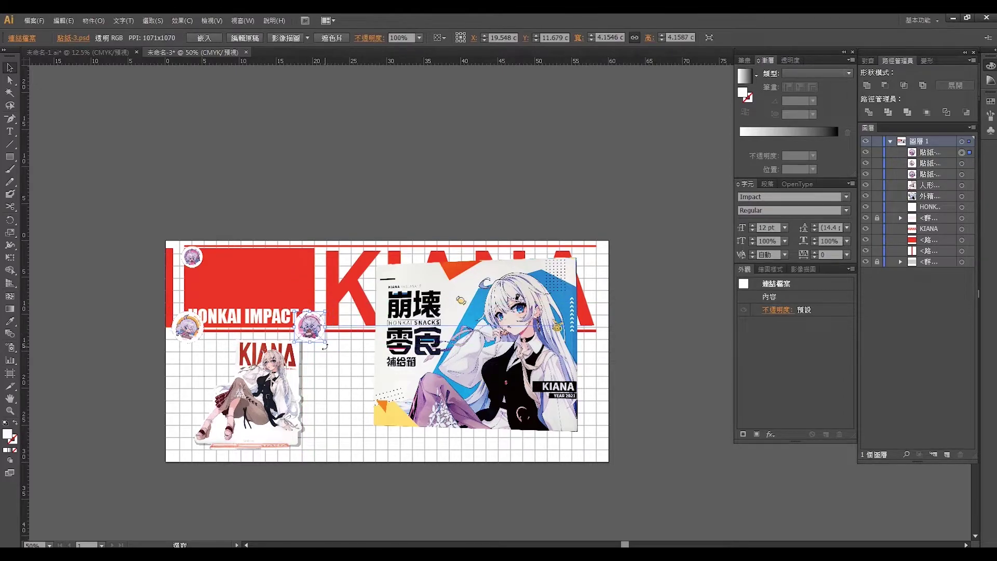
left_click_drag(325, 342, 336, 350)
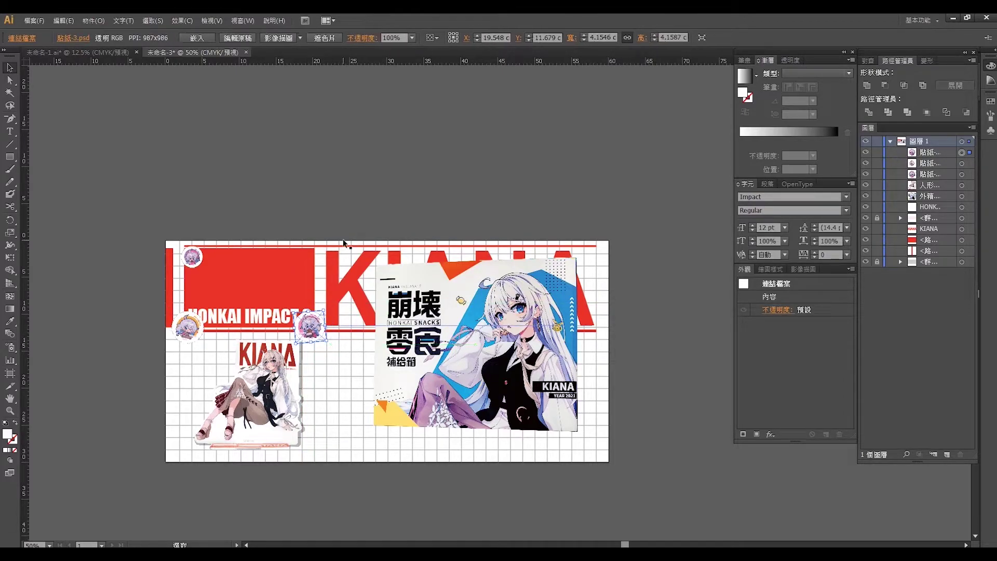
left_click(353, 154)
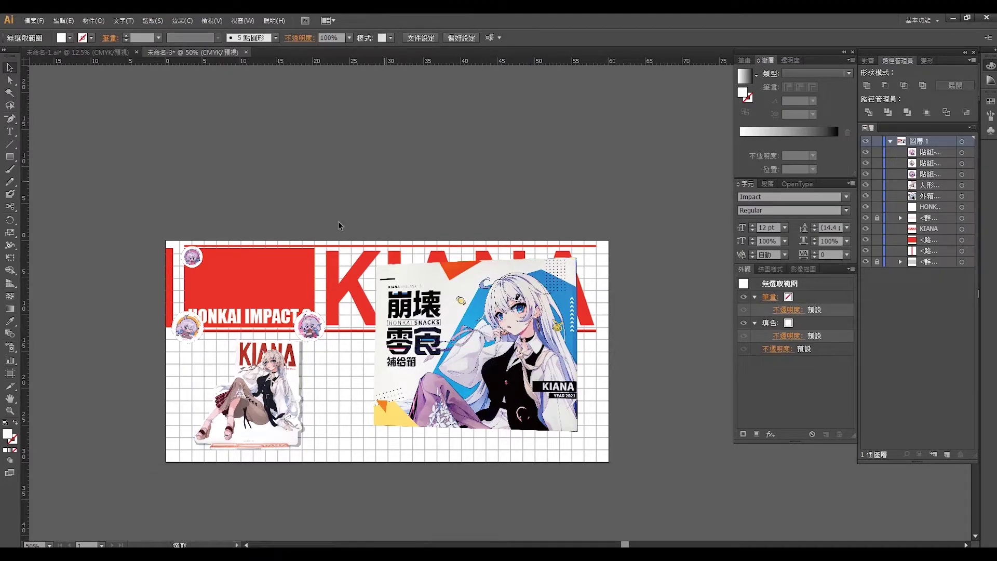
Step: Edit the large KIANA heading and select all of its text
double_click(333, 279)
key("ctrl+a")
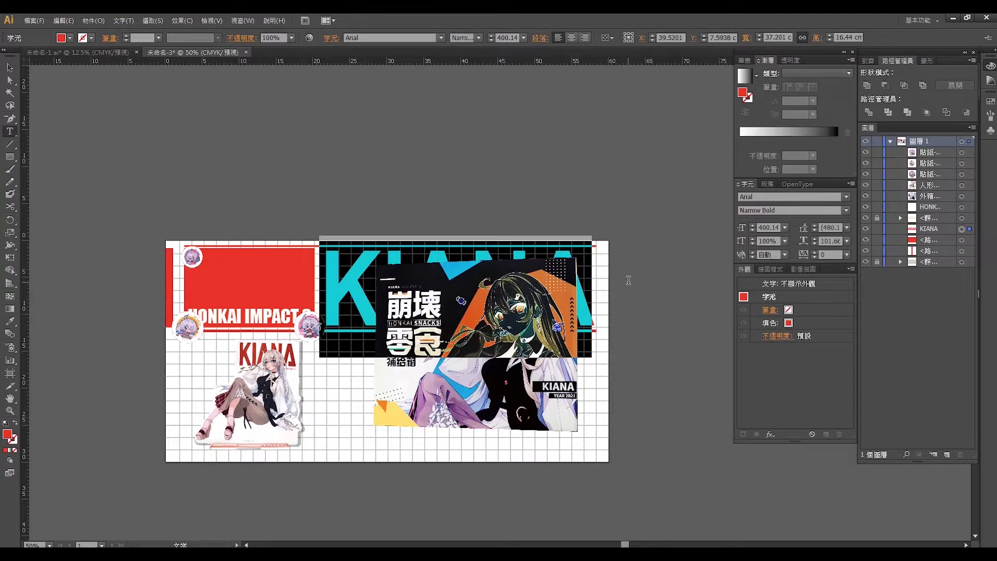
left_click(9, 72)
left_click(78, 51)
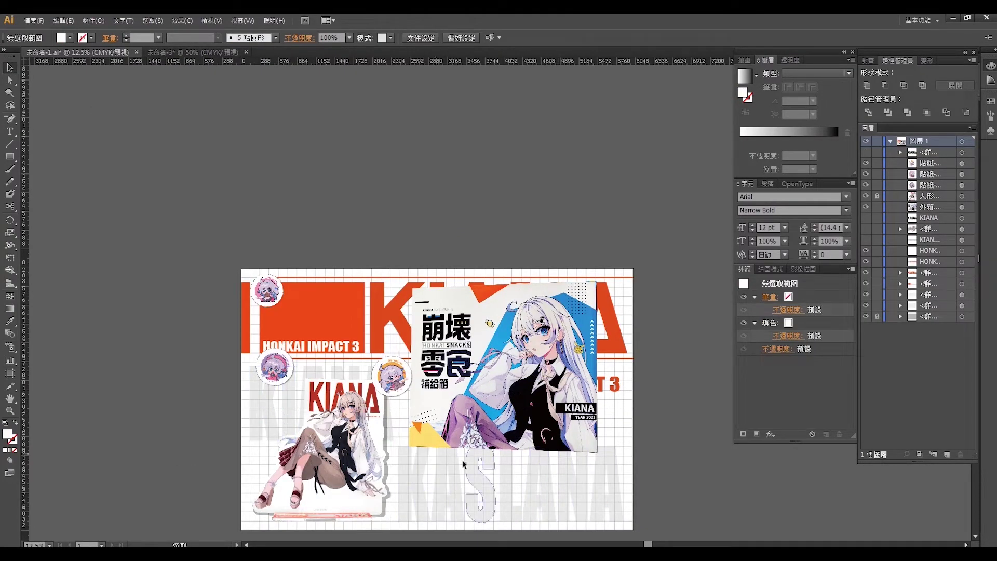
Step: Move the grey KIANA and KASLANA words up above the artboard side by side
left_click(334, 438)
left_click_drag(334, 438, 344, 214)
scroll(498, 228, "up", 5)
scroll(468, 234, "down", 7)
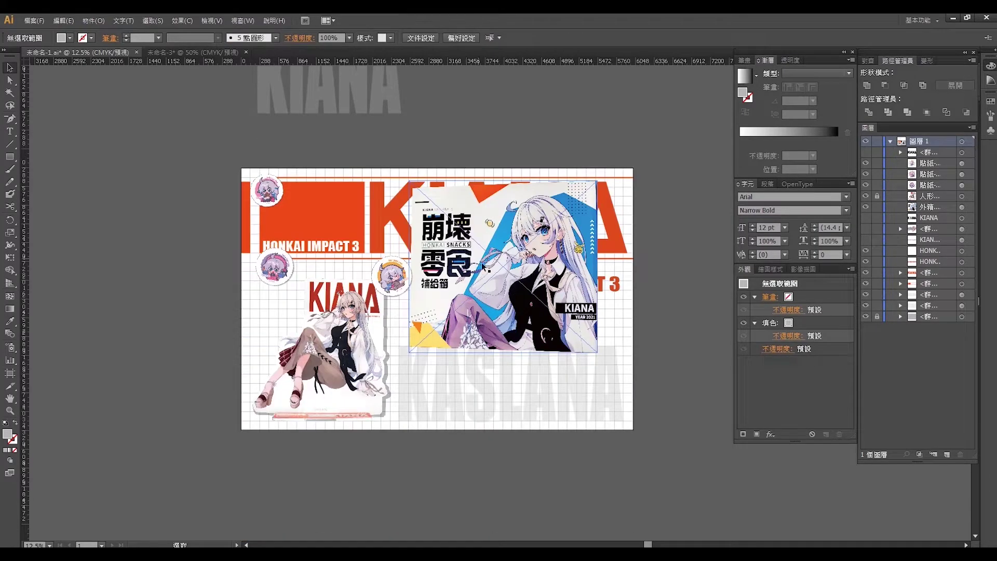
scroll(519, 234, "up", 2)
left_click_drag(575, 234, 585, 196)
Step: Delete a stray empty text object and start a new text object above the grey words
left_click(11, 132)
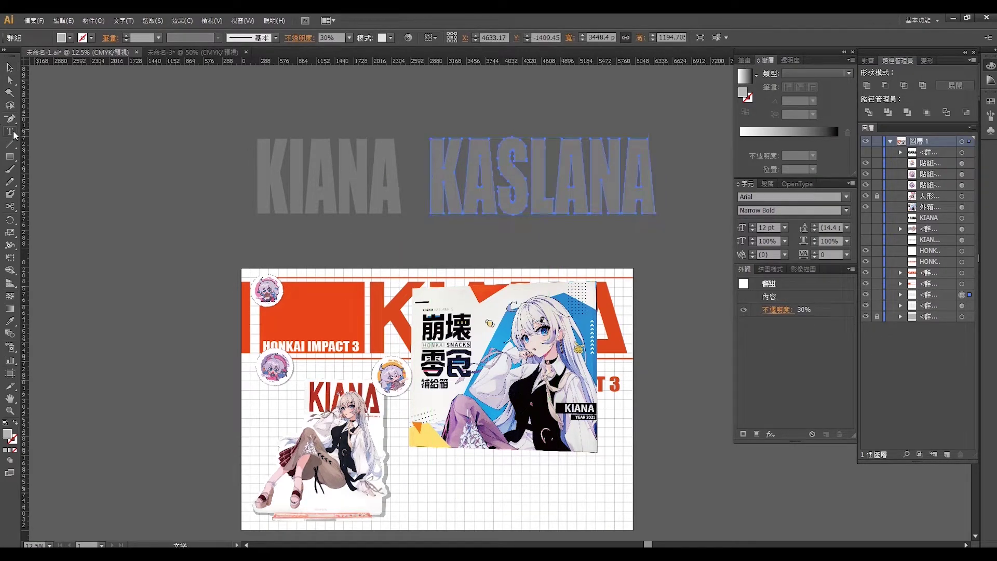
left_click(371, 96)
type("ㄜ")
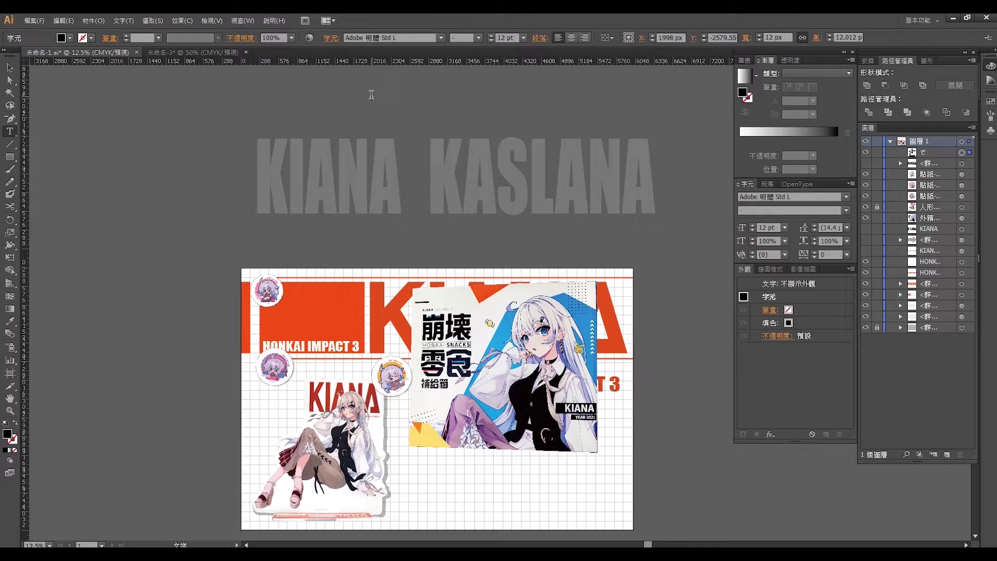
key("Escape")
key("Escape")
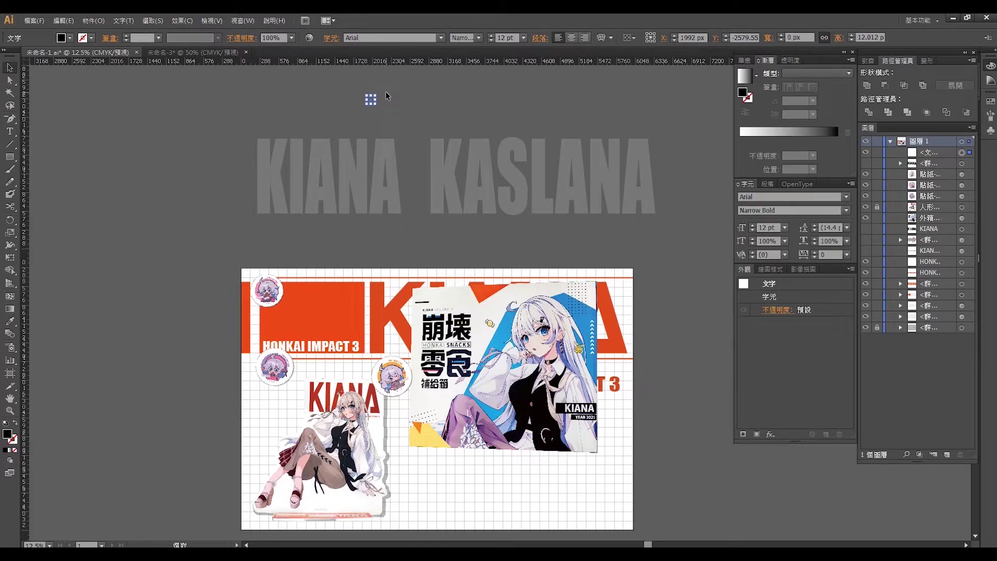
left_click_drag(376, 95, 385, 87)
left_click_drag(384, 96, 398, 110)
key("Delete")
left_click(9, 132)
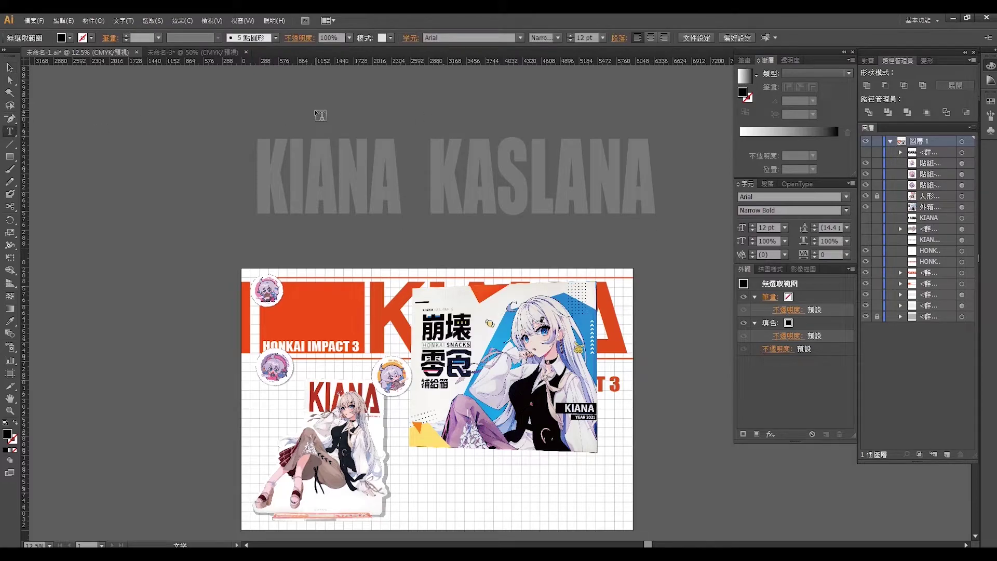
left_click(327, 99)
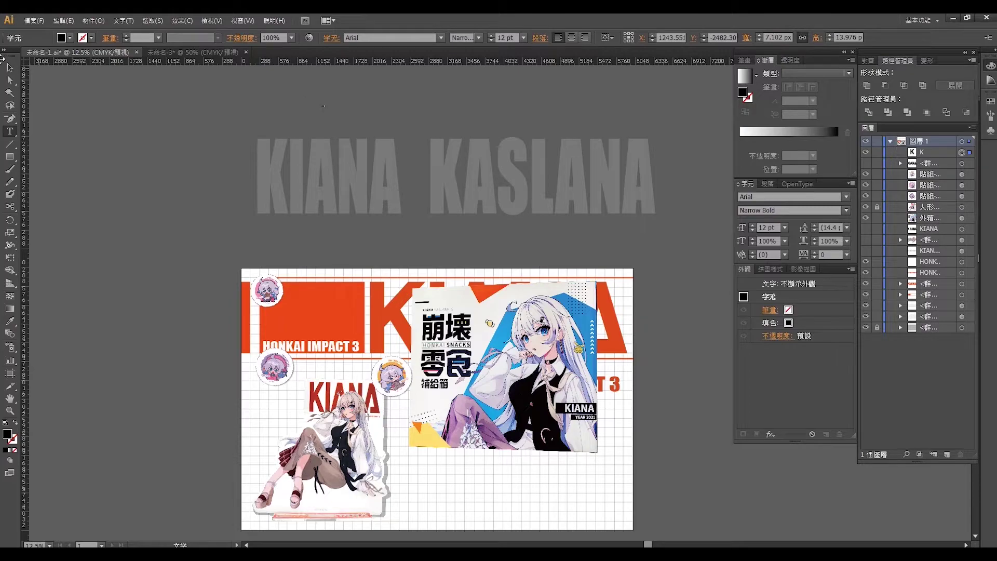
Step: Finish the new KASLANA text and enlarge it
left_click(9, 68)
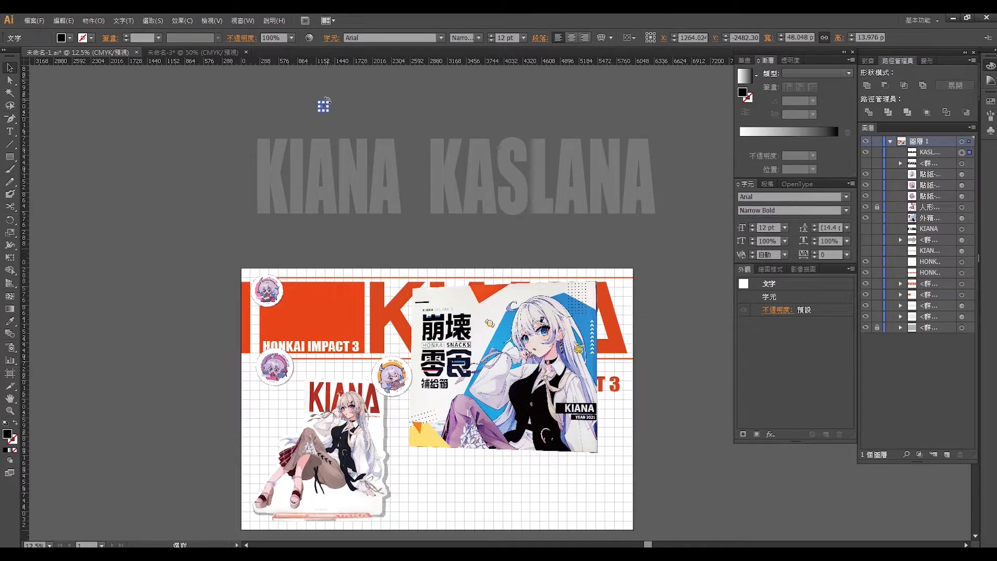
left_click_drag(330, 100, 372, 117)
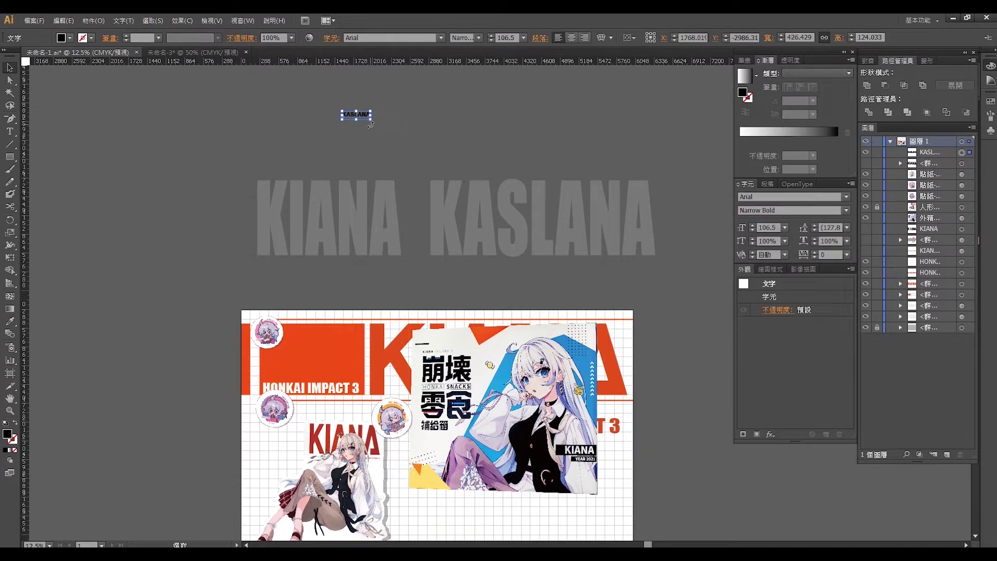
mouse_move(372, 118)
left_mouse_down()
mouse_move(474, 166)
mouse_move(520, 163)
left_mouse_up()
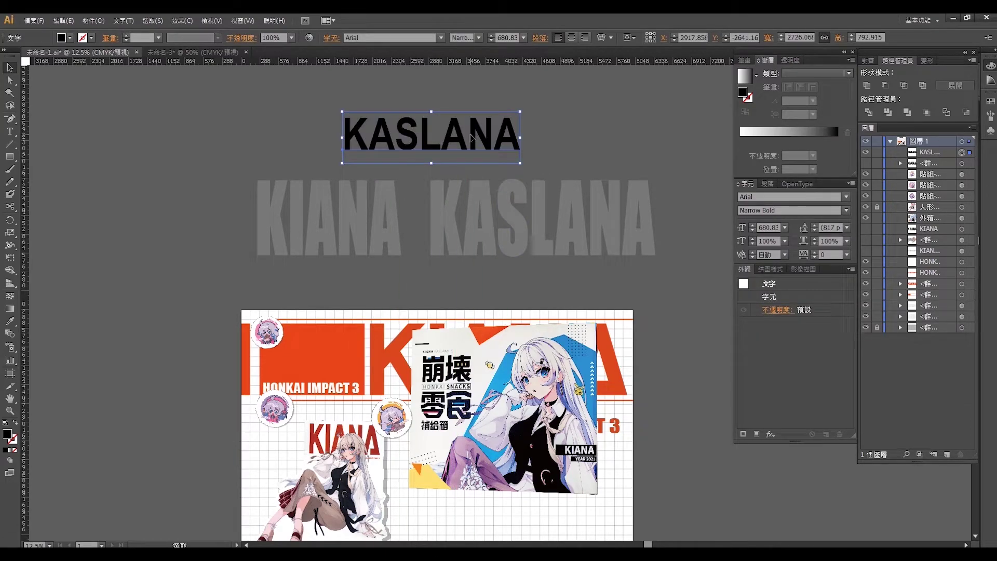
Step: Create a KIANA text object, enlarge it and place it beside KASLANA
left_click(17, 131)
left_click(174, 122)
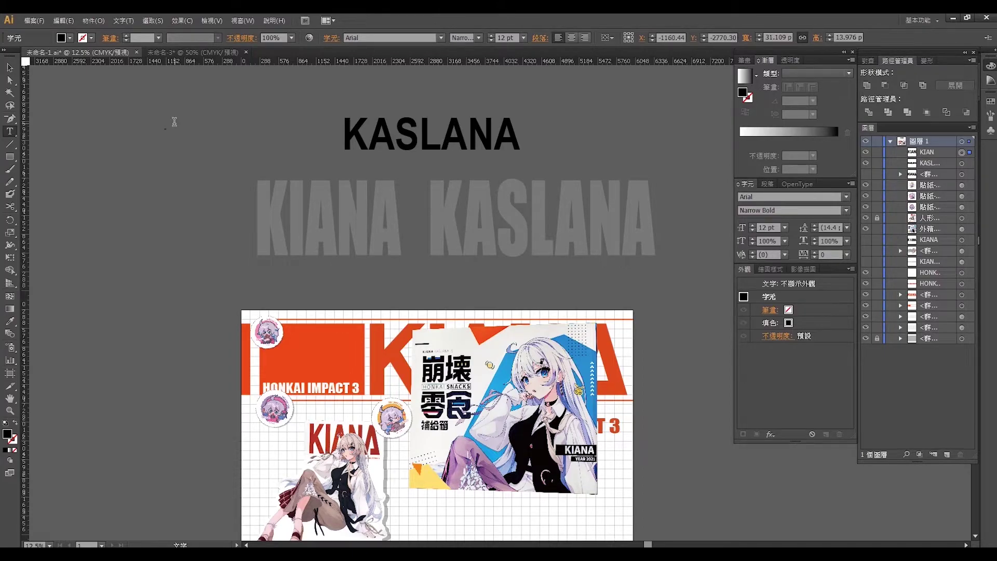
scroll(175, 122, "down", 3)
key("Escape")
scroll(129, 213, "up", 6)
scroll(191, 313, "up", 3)
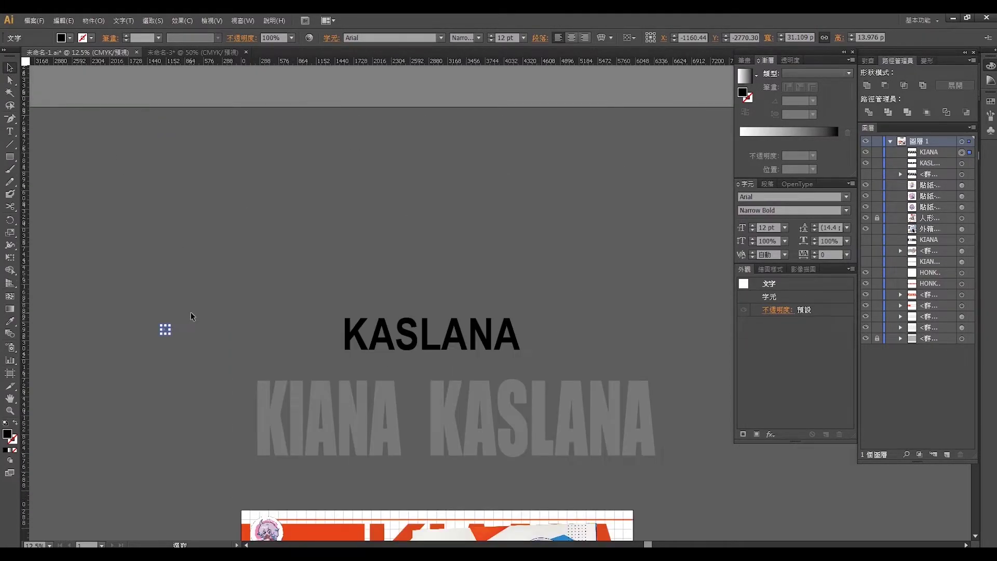
mouse_move(172, 324)
left_mouse_down()
mouse_move(212, 289)
mouse_move(296, 314)
left_mouse_up()
left_click_drag(249, 288, 266, 329)
Step: Cut both KIANA and KASLANA lines and paste them into the 未命名-3 document
left_click(199, 286)
left_click_drag(200, 285, 603, 353)
key("ctrl+x")
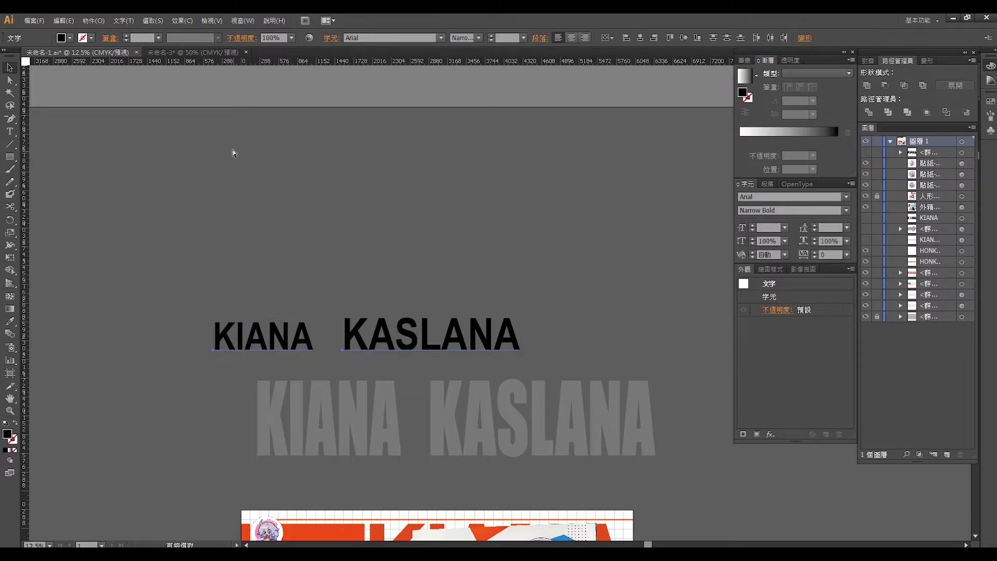
left_click(206, 52)
key("ctrl+v")
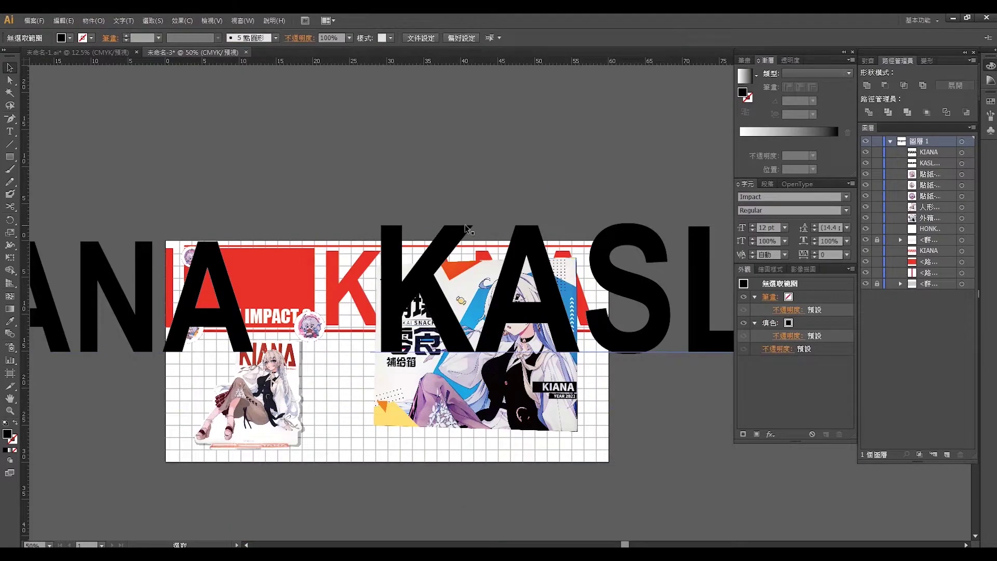
Step: Move KASLANA above the banner and narrow it horizontally
scroll(478, 228, "down", 1)
scroll(467, 234, "down", 1)
left_click_drag(577, 266, 382, 157)
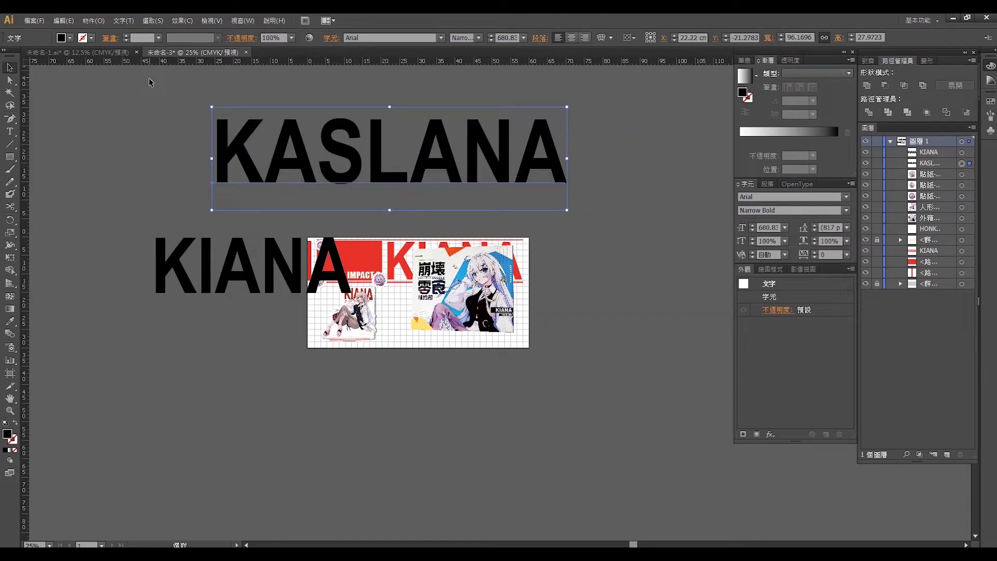
left_click(100, 51)
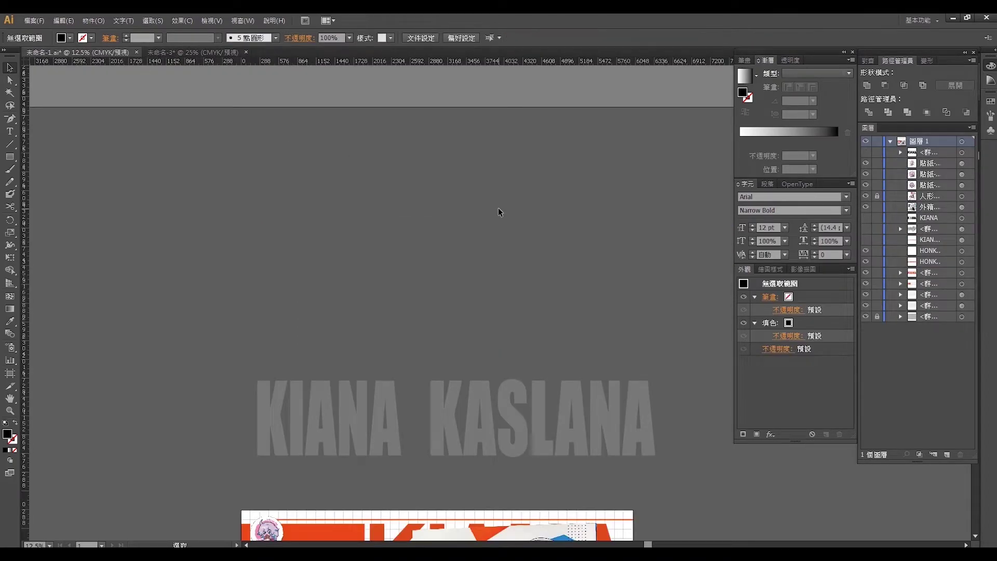
left_click(208, 49)
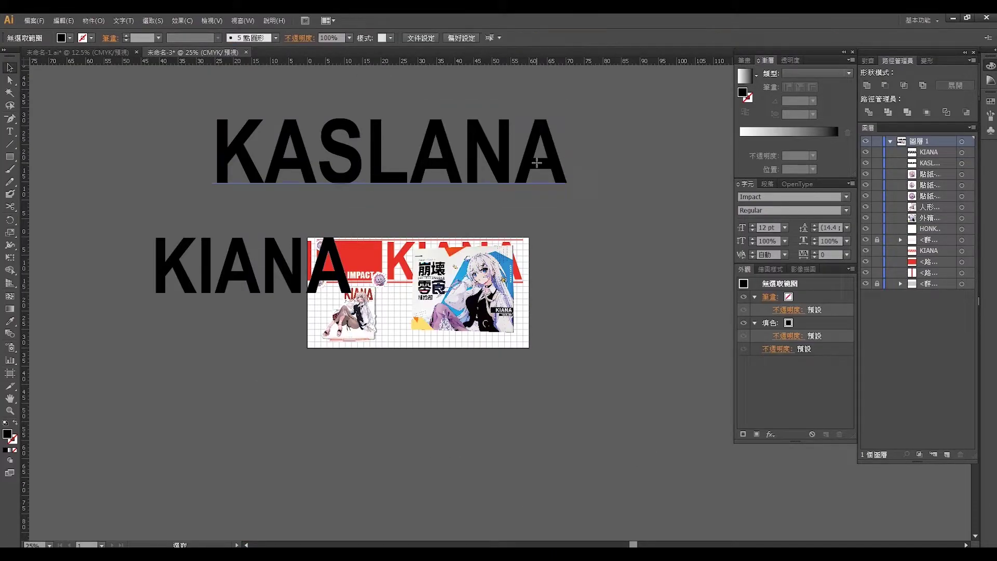
left_click_drag(569, 158, 436, 158)
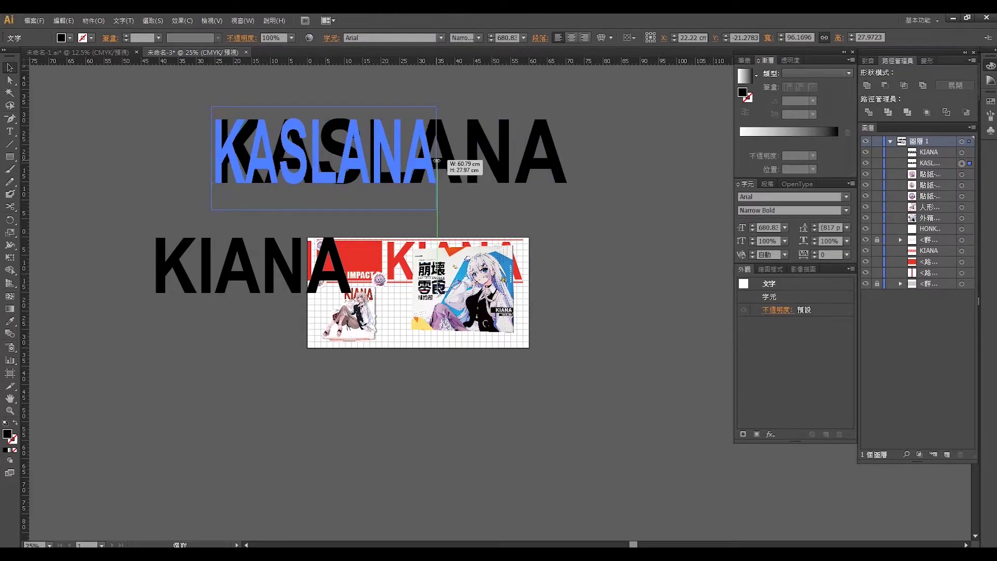
left_click_drag(373, 161, 540, 179)
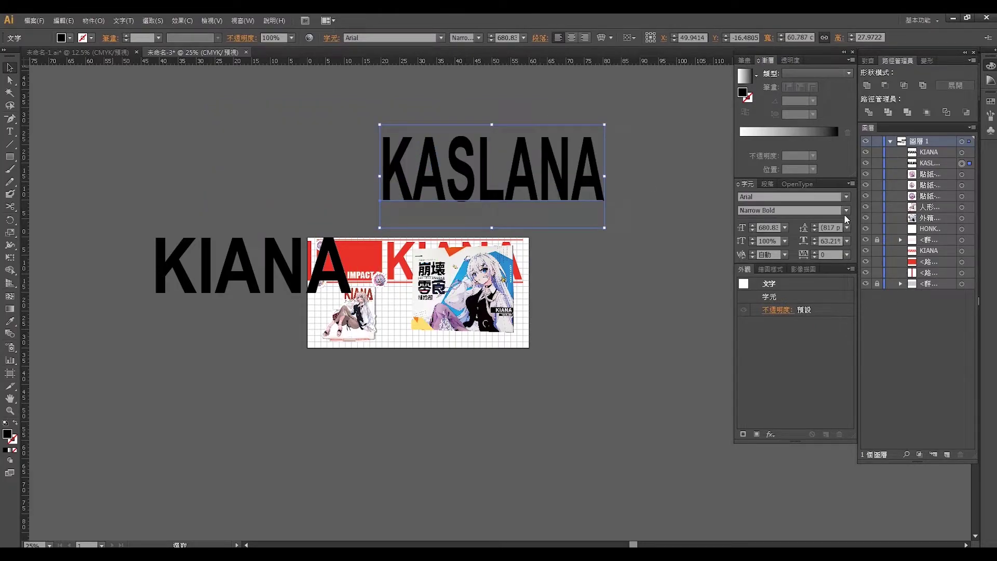
Step: Set KASLANA to the Arial Black style and scale it down
left_click(840, 210)
left_click(846, 210)
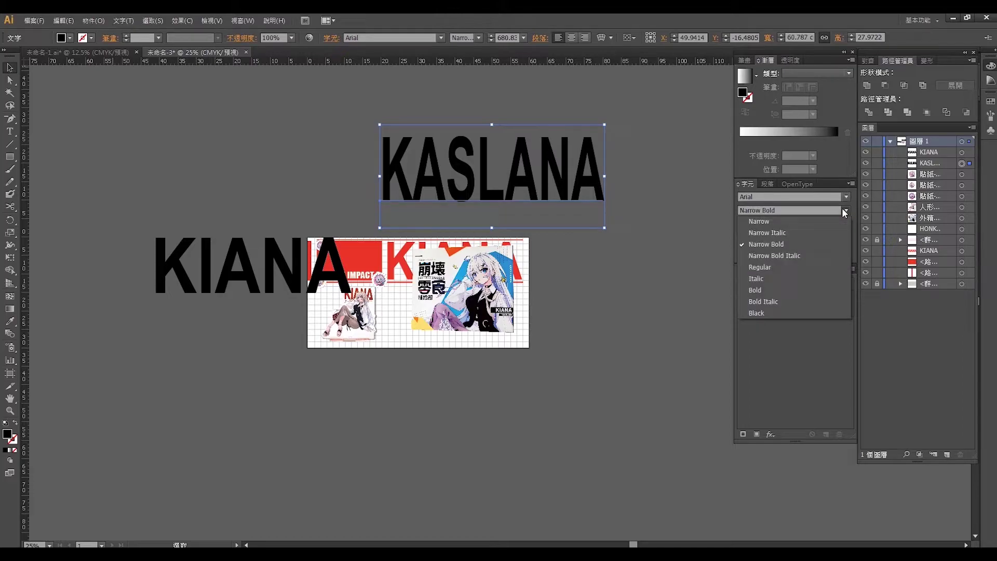
left_click(772, 313)
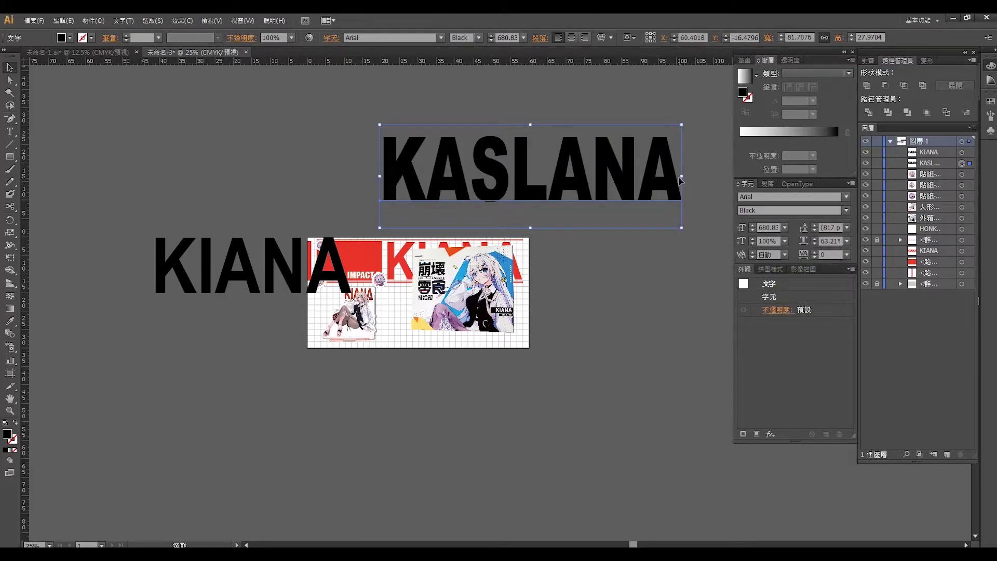
mouse_move(682, 176)
left_mouse_down()
mouse_move(590, 179)
mouse_move(646, 380)
mouse_move(657, 471)
mouse_move(565, 436)
left_mouse_up()
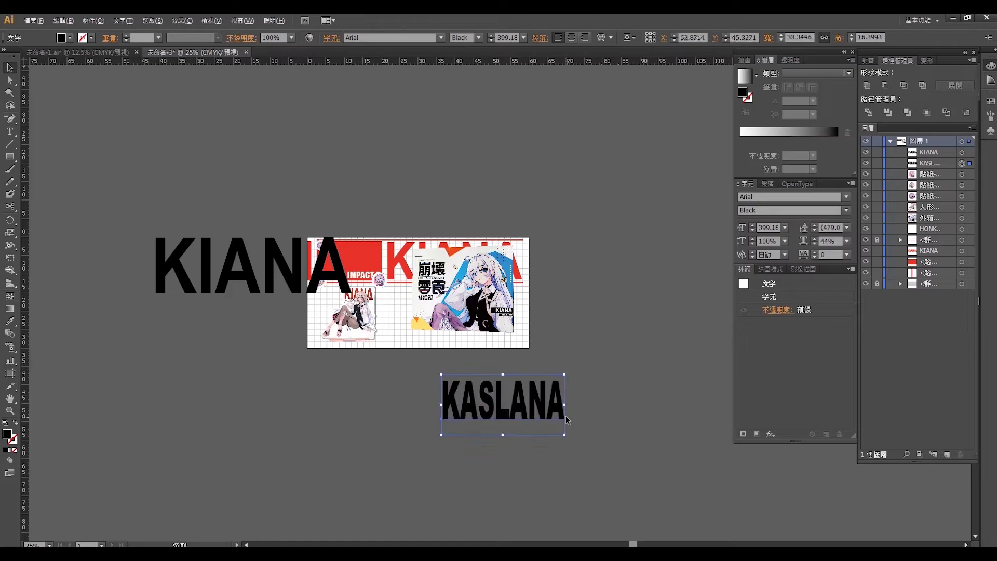
Step: Fill KASLANA with grey, move it onto the banner and send it behind the images
scroll(567, 420, "up", 2, "alt")
left_click(69, 38)
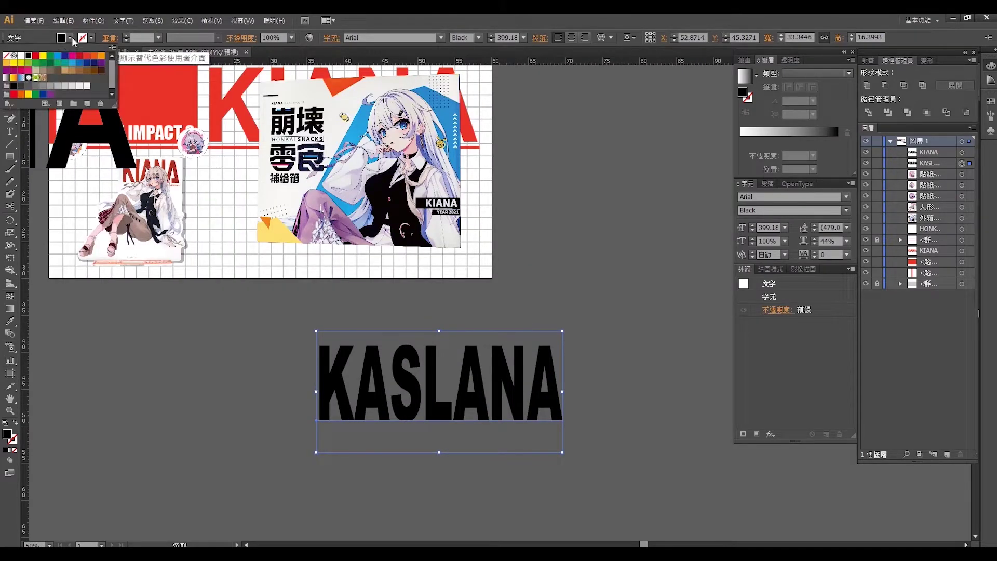
left_click(65, 86)
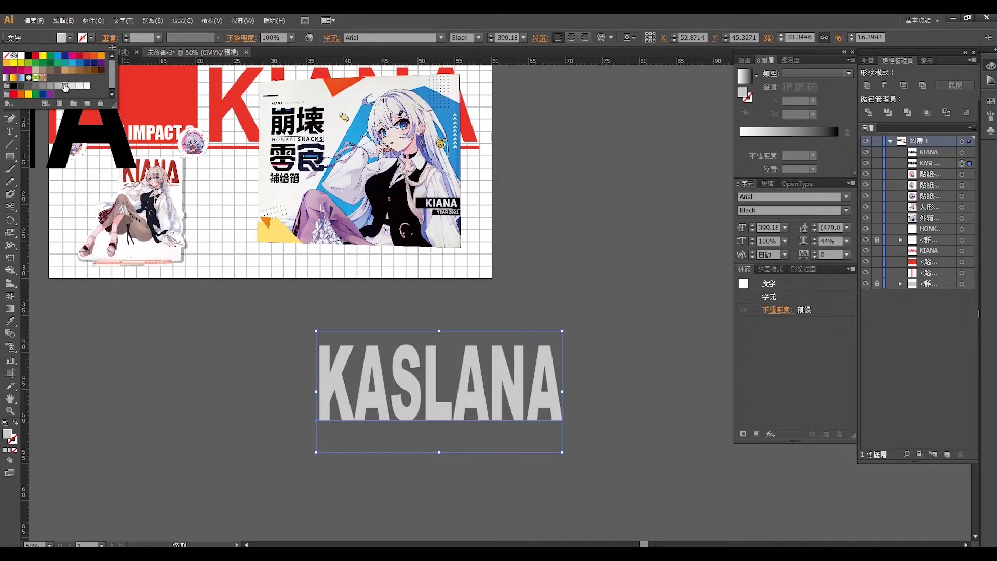
left_click(50, 87)
mouse_move(535, 406)
left_mouse_down()
mouse_move(453, 239)
mouse_move(445, 251)
left_mouse_up()
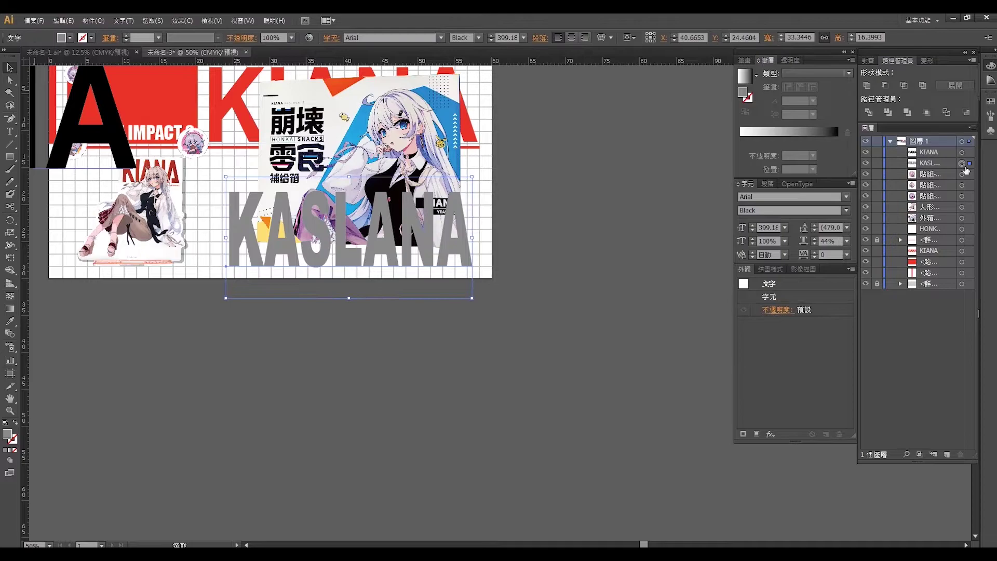
left_click_drag(944, 163, 930, 279)
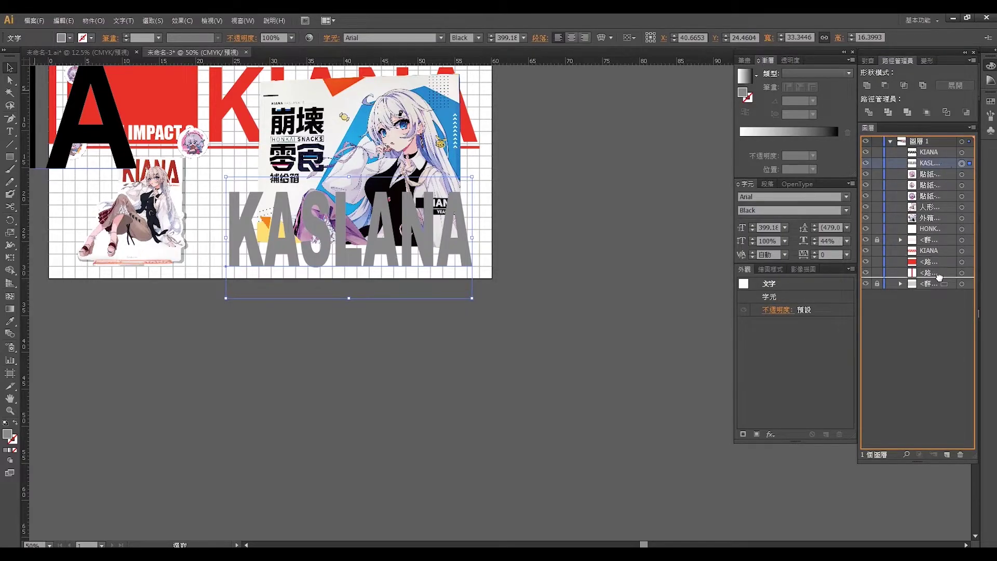
left_click(405, 312)
Step: Stretch KASLANA taller at 70% opacity, and move black KIANA above the artboard
scroll(552, 450, "up", 3)
scroll(552, 450, "left", 5)
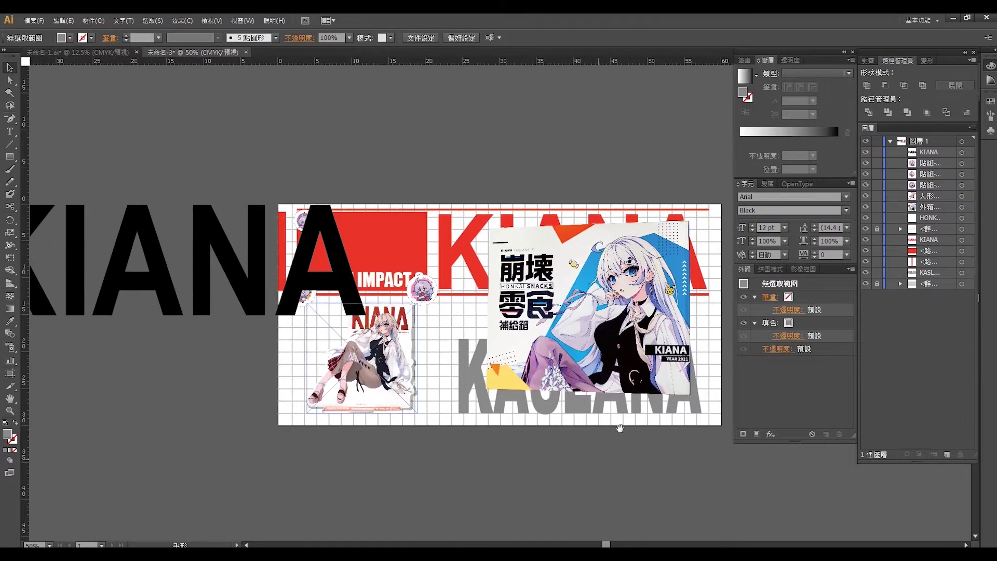
left_click(632, 417)
left_click_drag(707, 325, 714, 293)
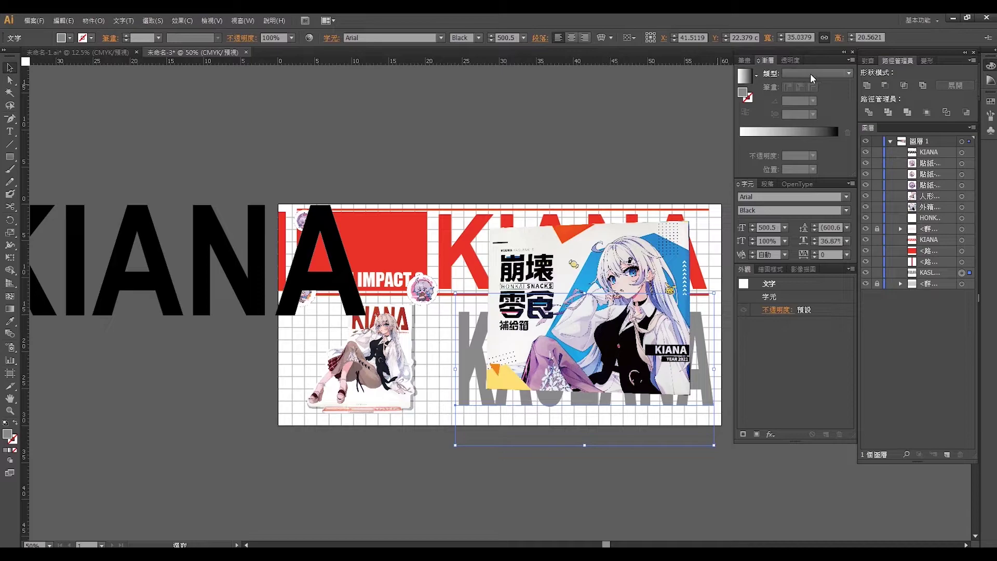
left_click(792, 60)
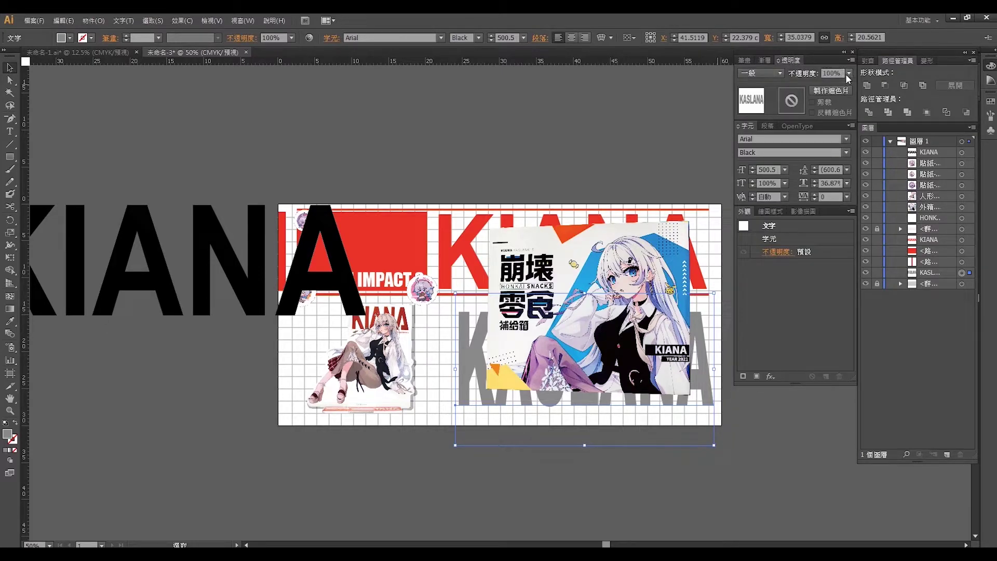
left_click(848, 73)
left_click(867, 163)
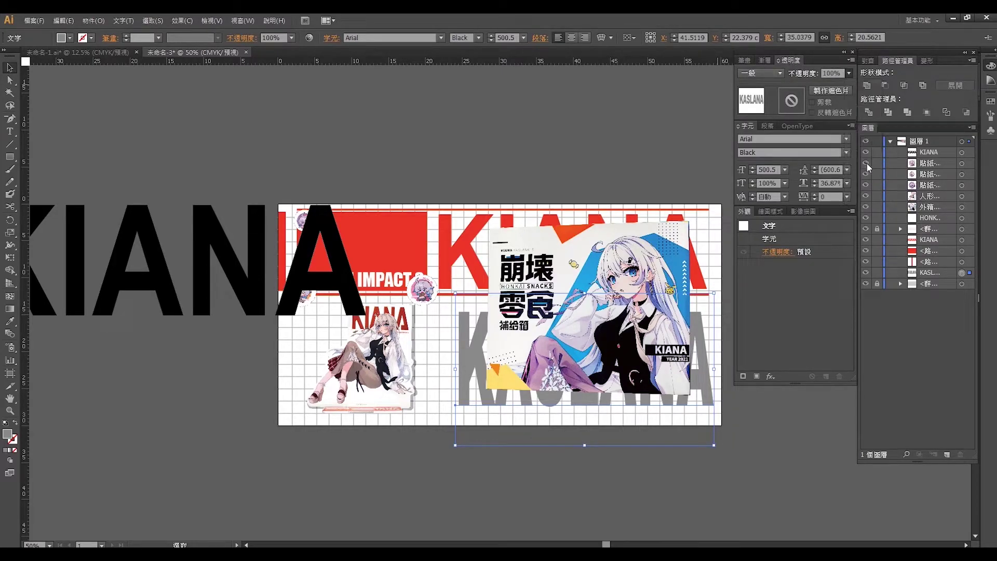
left_click(523, 135)
left_click_drag(118, 267, 389, 146)
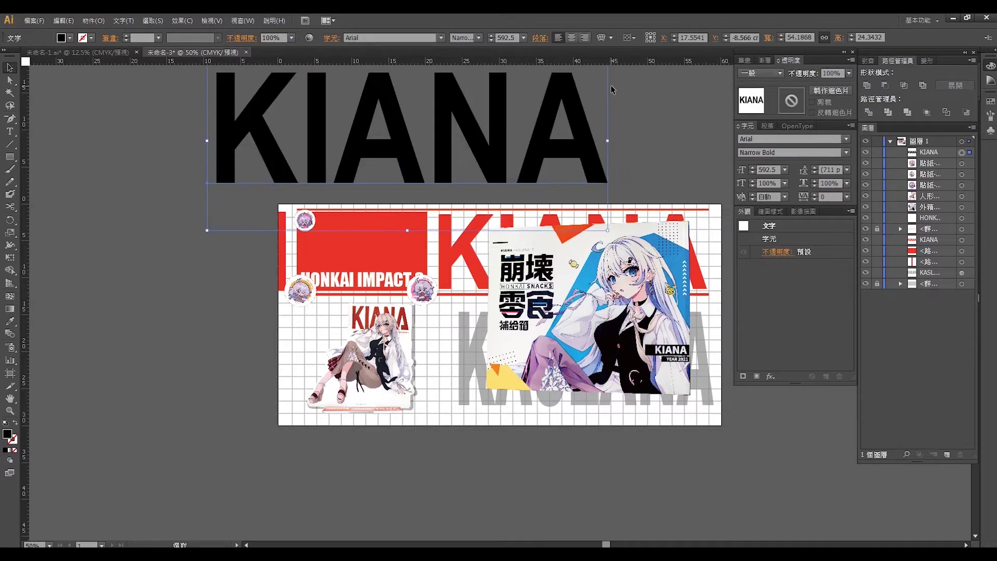
Step: Set KIANA to Arial Black, condense it and place it left, behind the standee
left_click(846, 152)
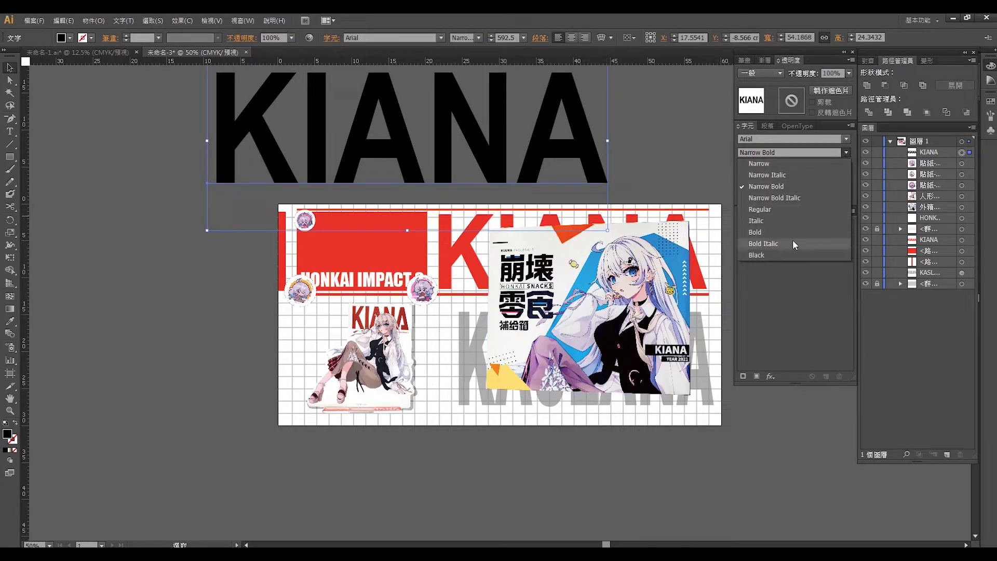
left_click(782, 253)
scroll(394, 153, "down", 1)
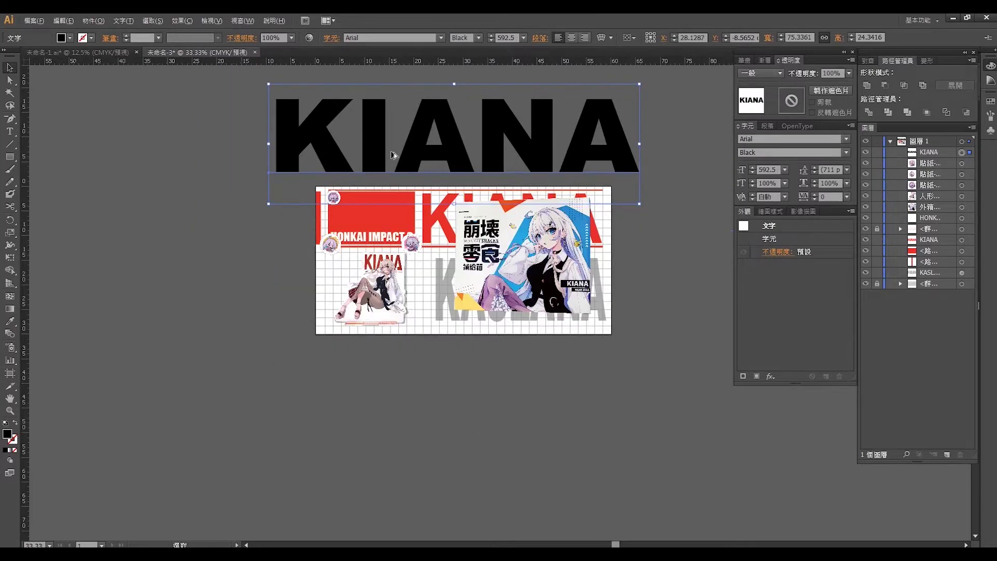
left_click(549, 327)
left_click(348, 96)
left_click_drag(640, 145, 431, 144)
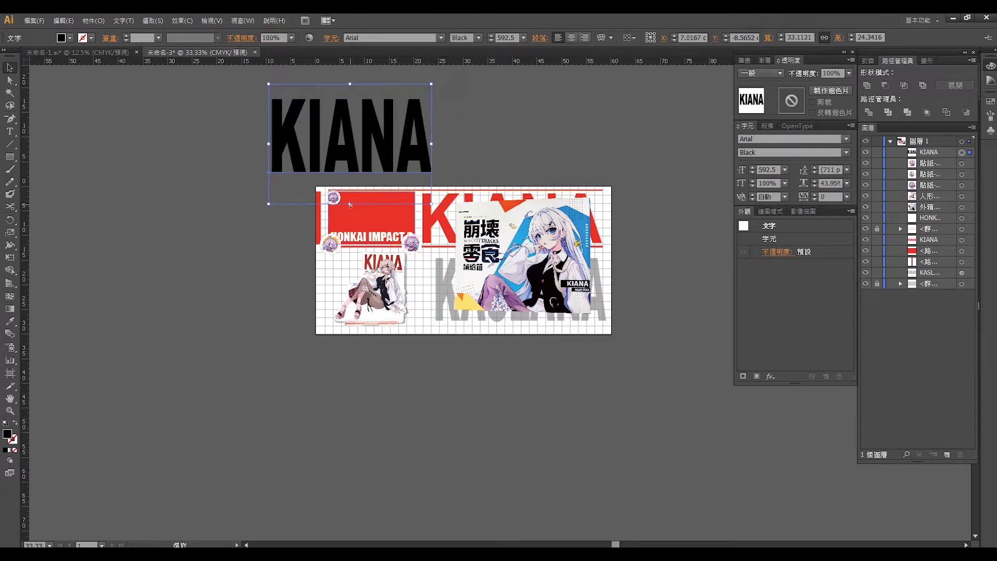
left_click_drag(350, 205, 350, 163)
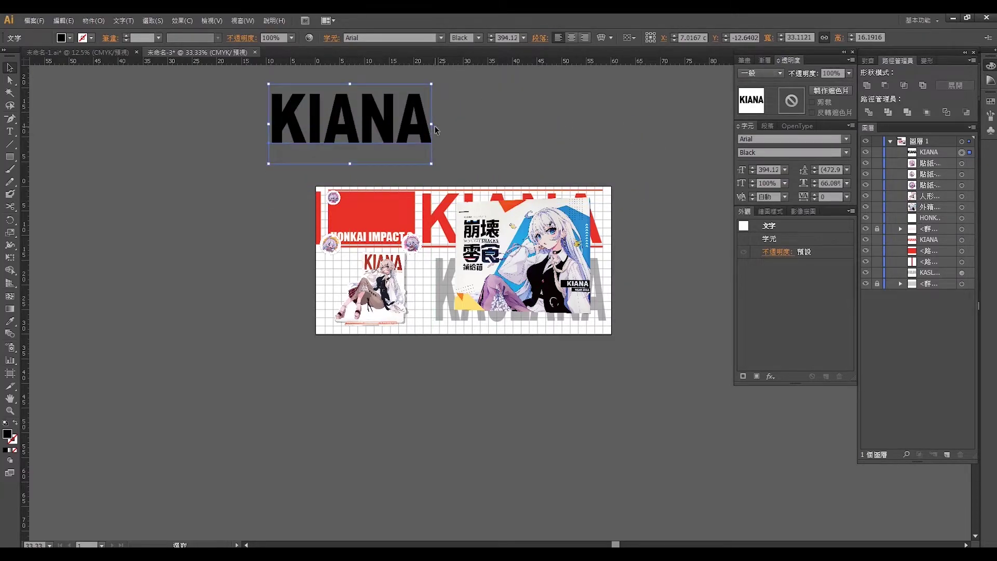
mouse_move(430, 125)
left_mouse_down()
mouse_move(387, 126)
mouse_move(405, 278)
left_mouse_up()
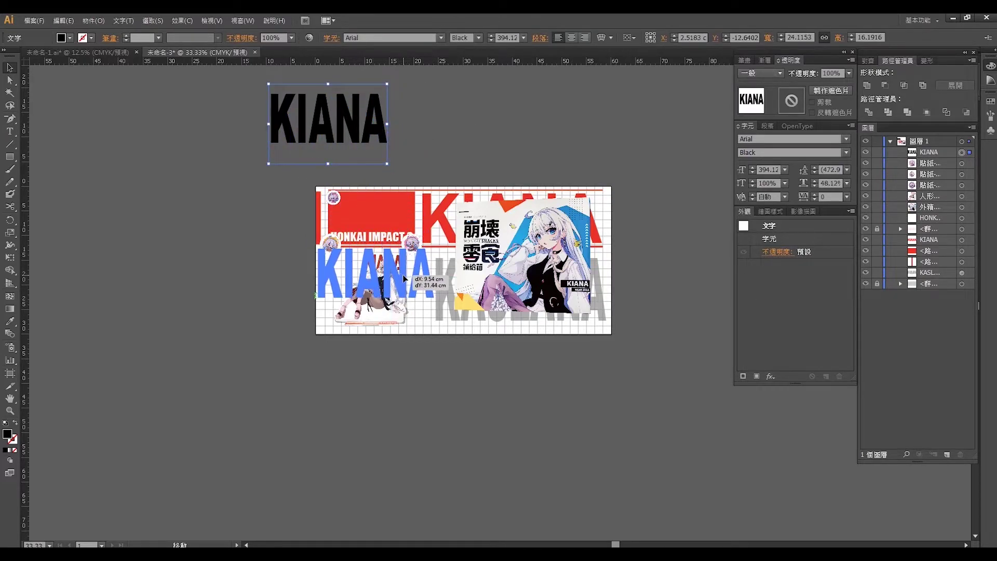
left_click_drag(404, 278, 405, 278)
left_click_drag(933, 152, 887, 249)
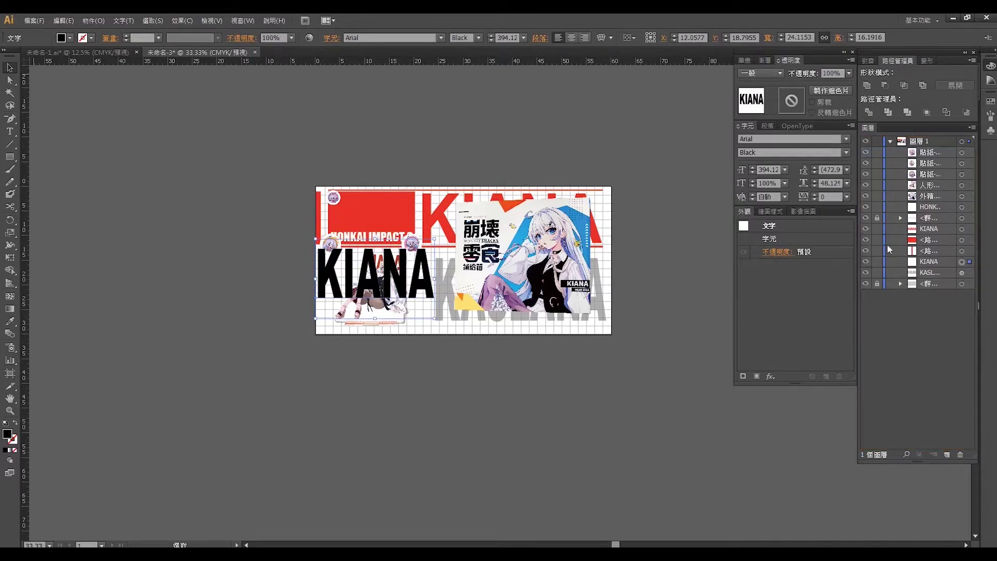
Step: Fill KIANA with KASLANA's grey and set it to 70% opacity
left_click(446, 311)
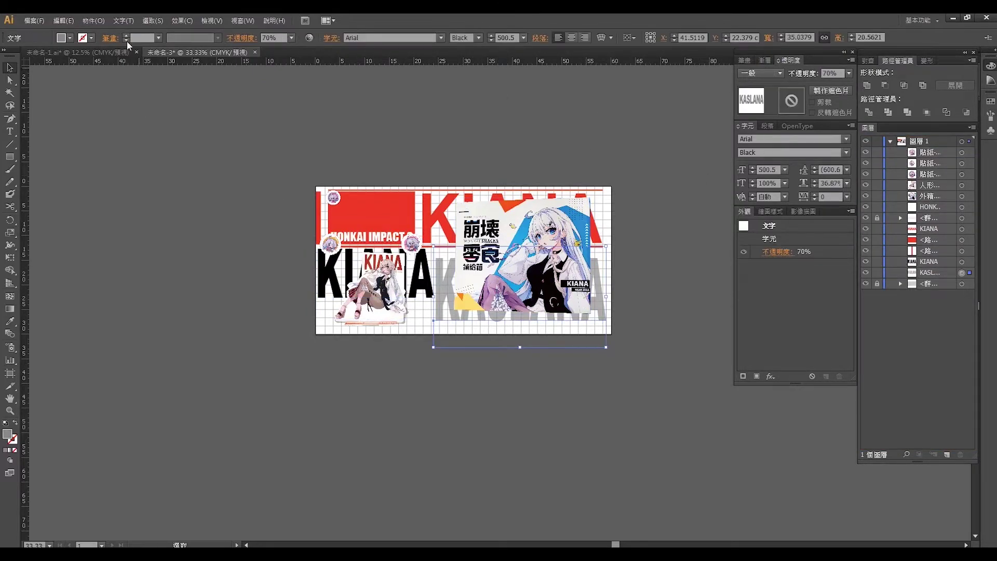
left_click(67, 39)
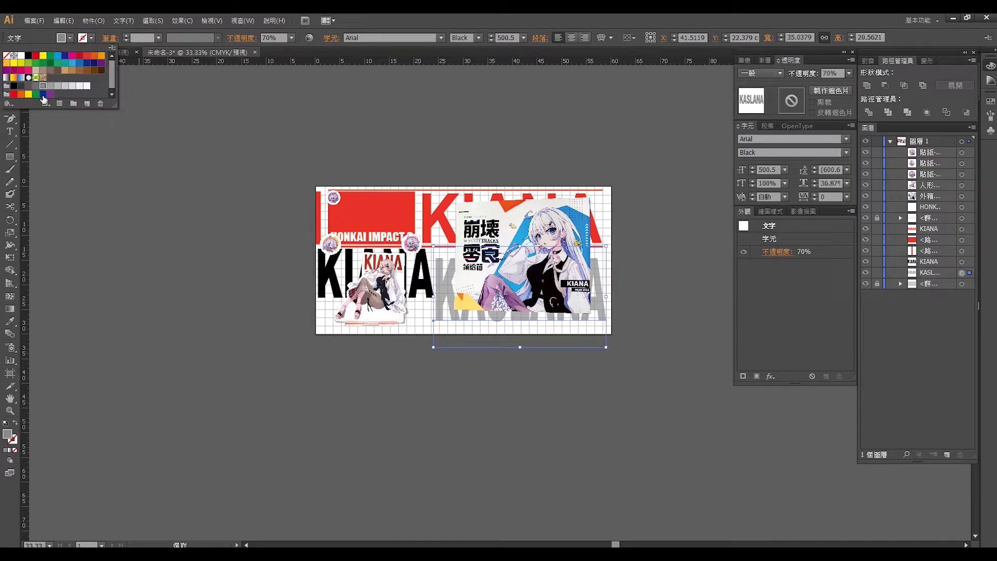
left_click(327, 291)
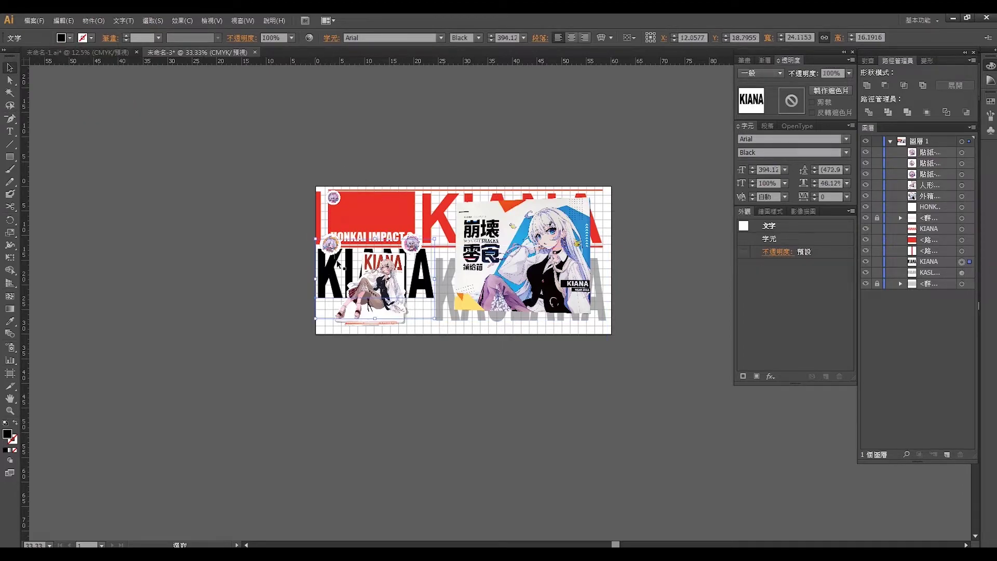
left_click(69, 38)
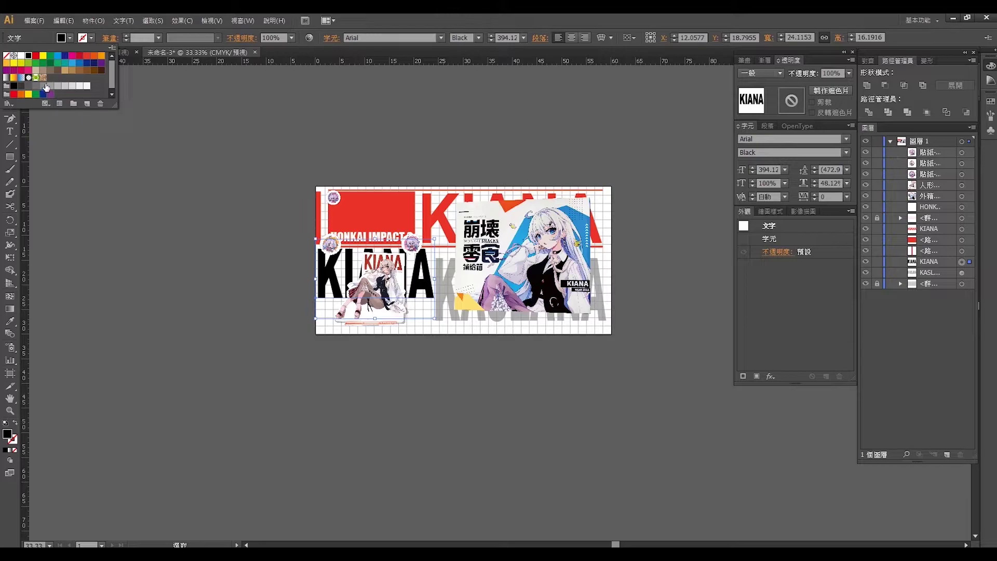
left_click(47, 86)
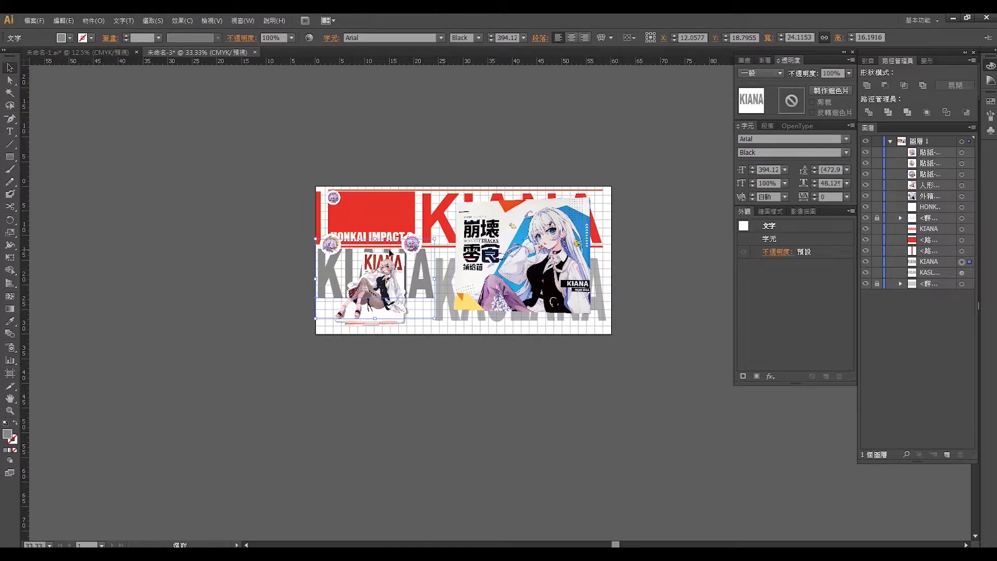
left_click(851, 73)
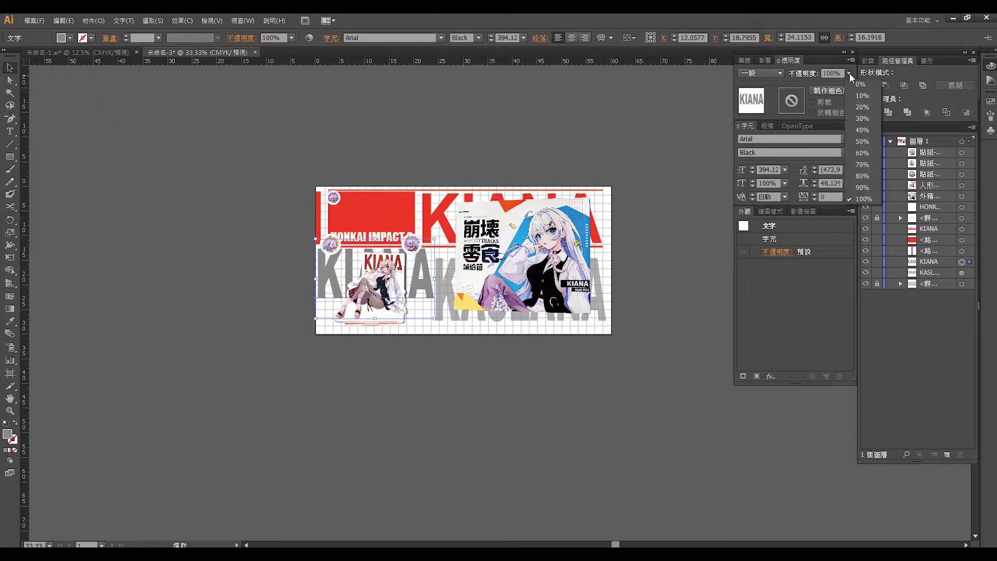
left_click(861, 168)
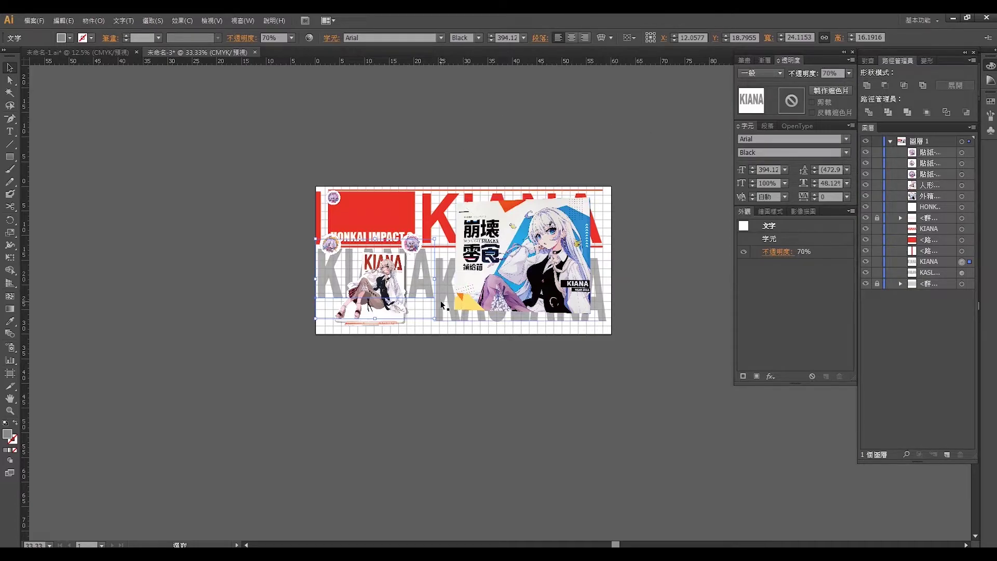
scroll(434, 299, "up", 1)
scroll(433, 300, "up", 1)
Step: Narrow the grey KIANA text from its right handle and nudge it slightly left
scroll(433, 299, "up", 1)
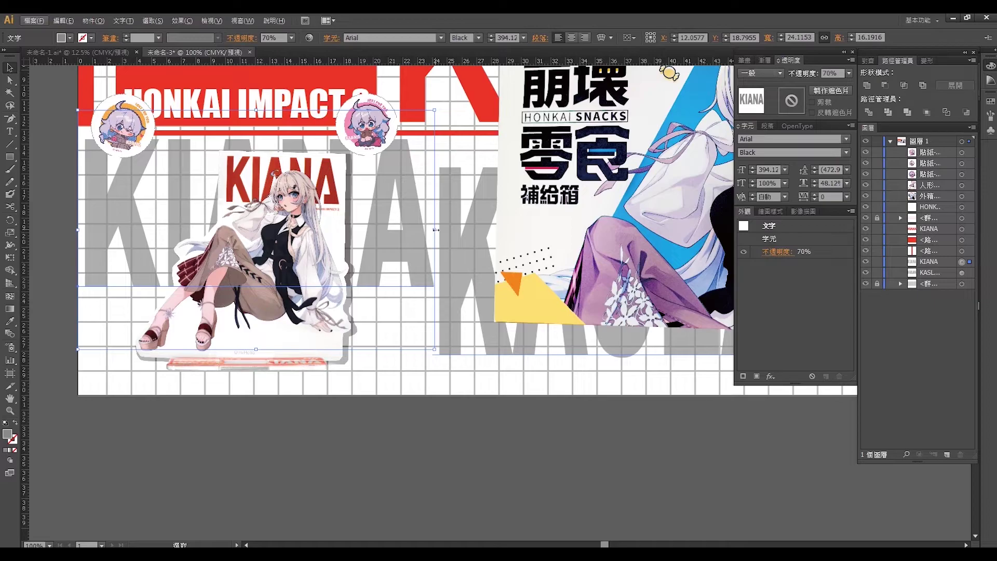
mouse_move(436, 230)
left_mouse_down()
mouse_move(391, 232)
mouse_move(400, 231)
left_mouse_up()
left_click(413, 472)
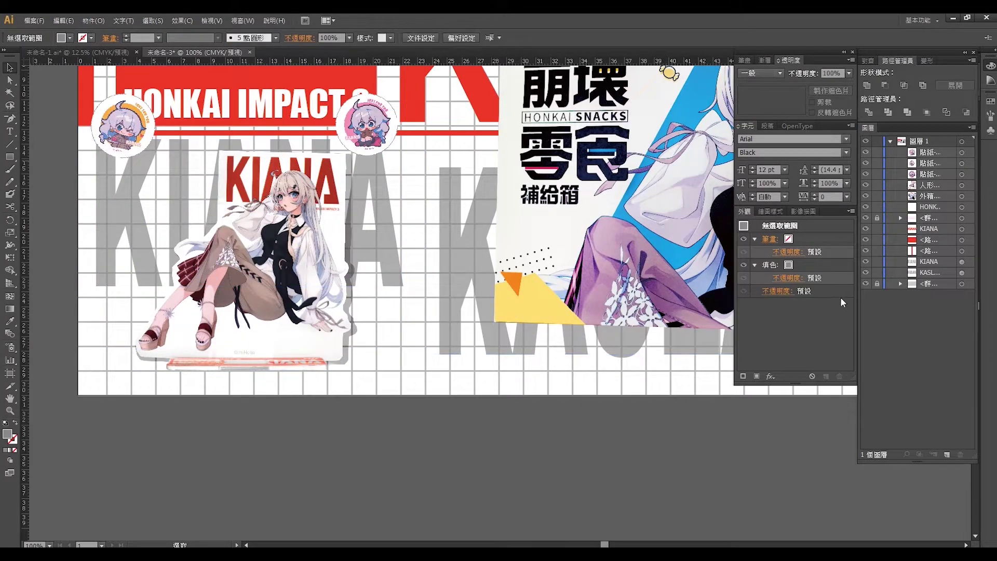
Step: Select the background grid group and check its stroke colours, leaving them unchanged
left_click(963, 285)
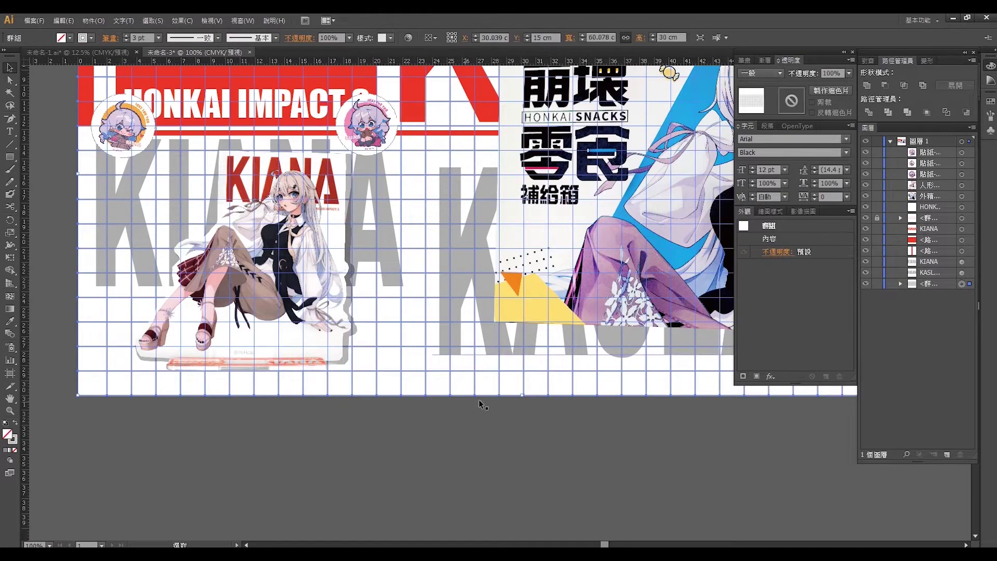
left_click(91, 38)
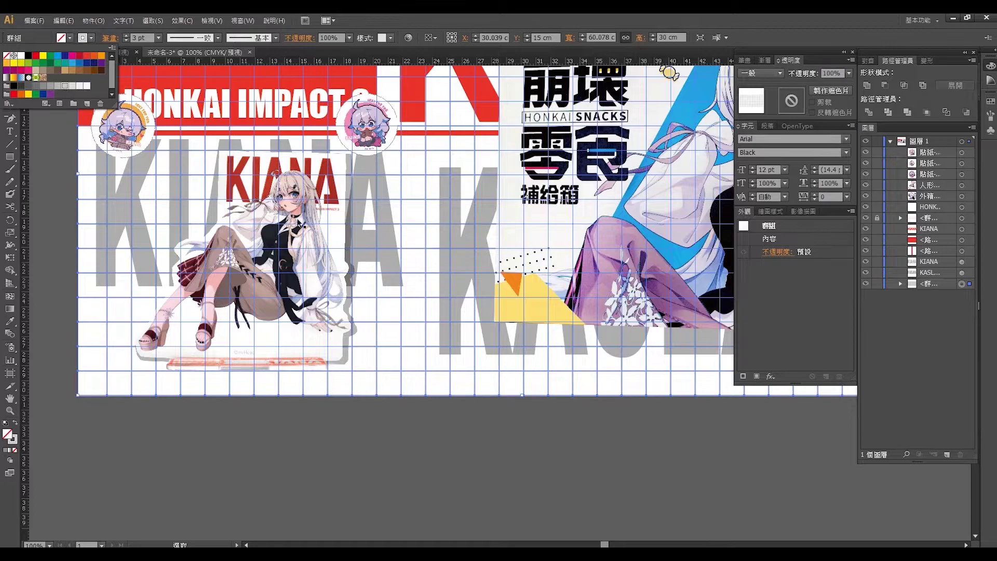
left_click(878, 286)
key("ctrl+shift+a")
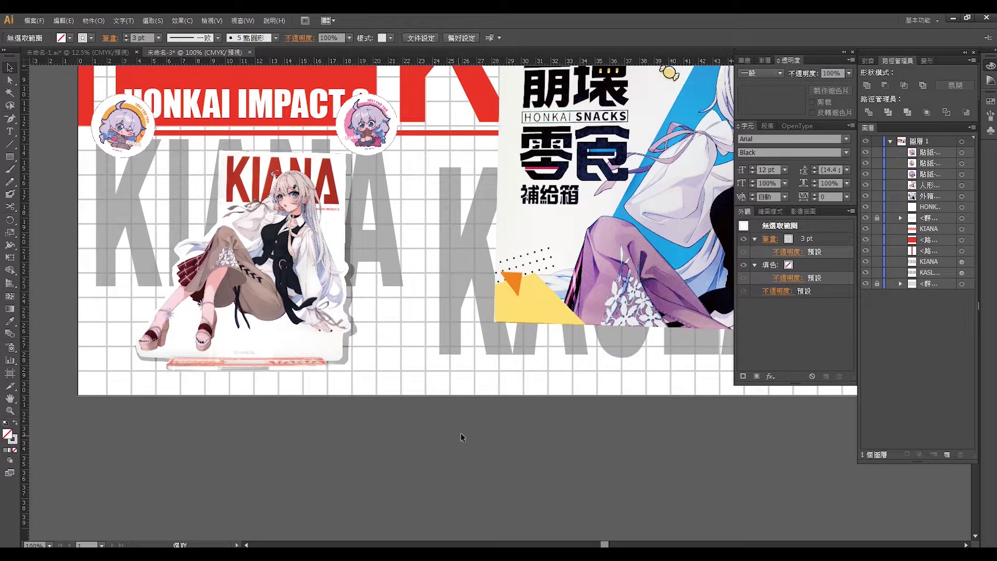
Step: Zoom out and pan, then shift the 崩壞零食 snack-box image a little right and down
scroll(464, 431, "down", 1, "alt")
scroll(464, 431, "down", 1, "alt")
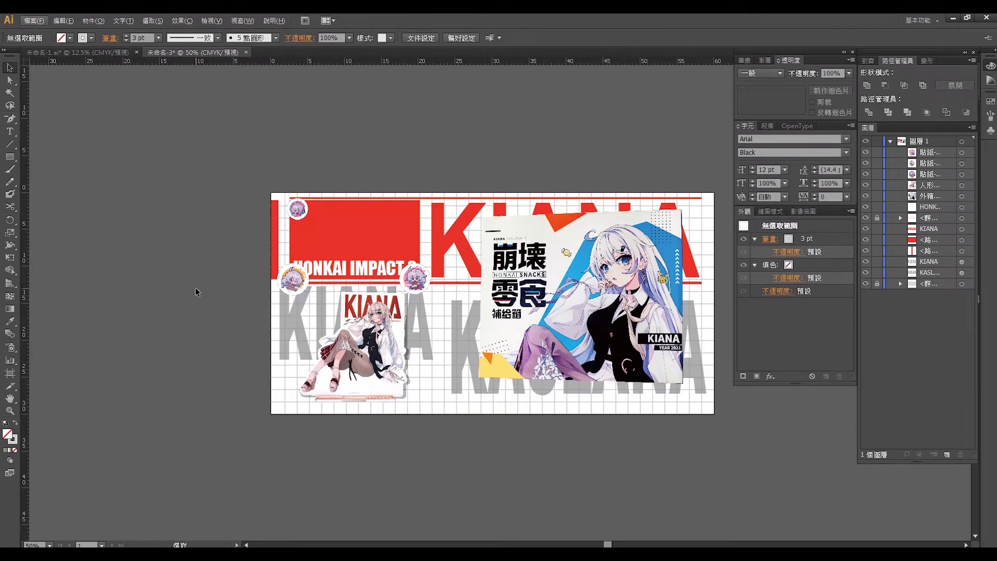
left_click_drag(500, 444, 437, 453)
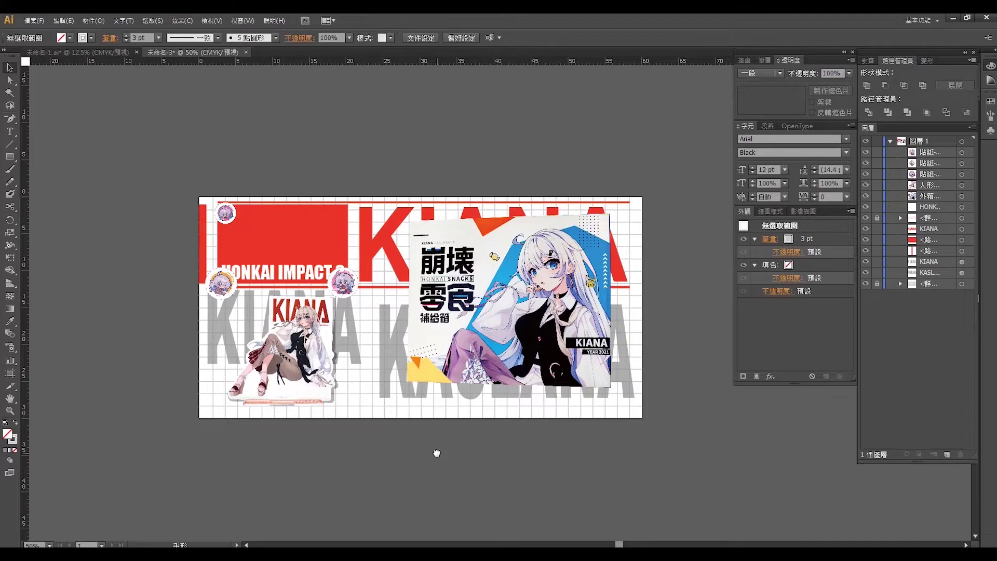
left_click_drag(514, 304, 524, 311)
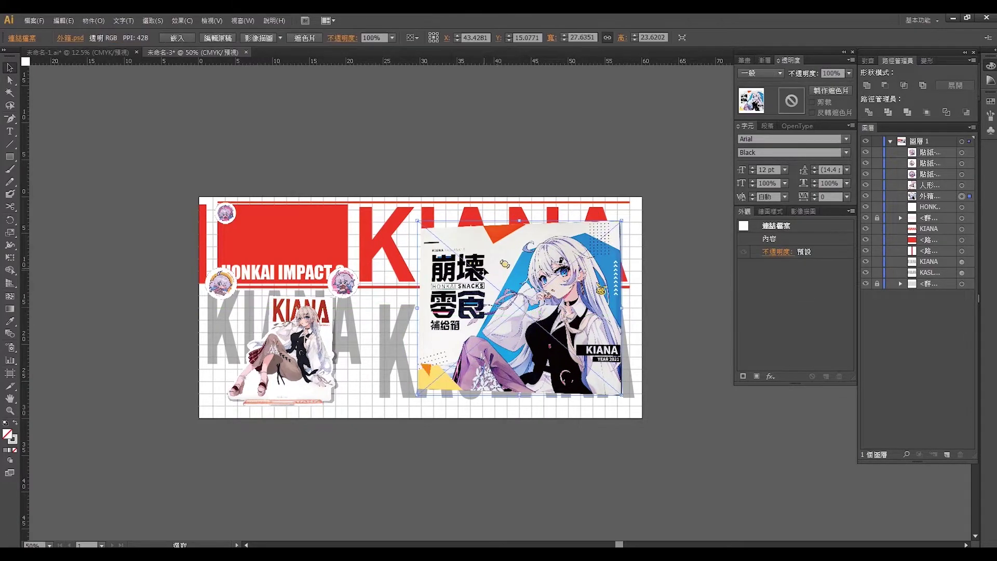
left_click(438, 191)
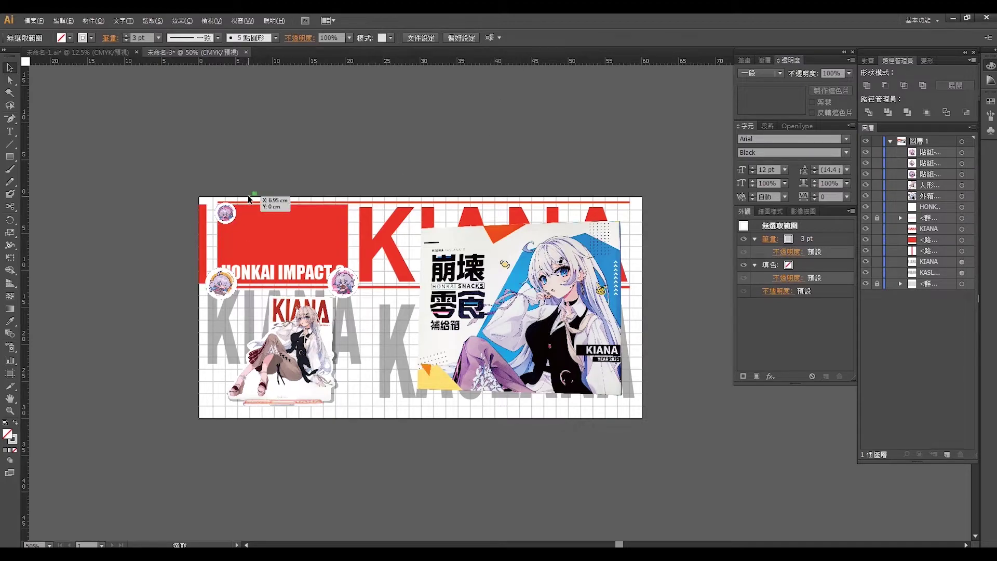
Step: Add ruler guides along the banner's top and left edges
scroll(203, 217, "up", 3)
scroll(202, 217, "up", 2)
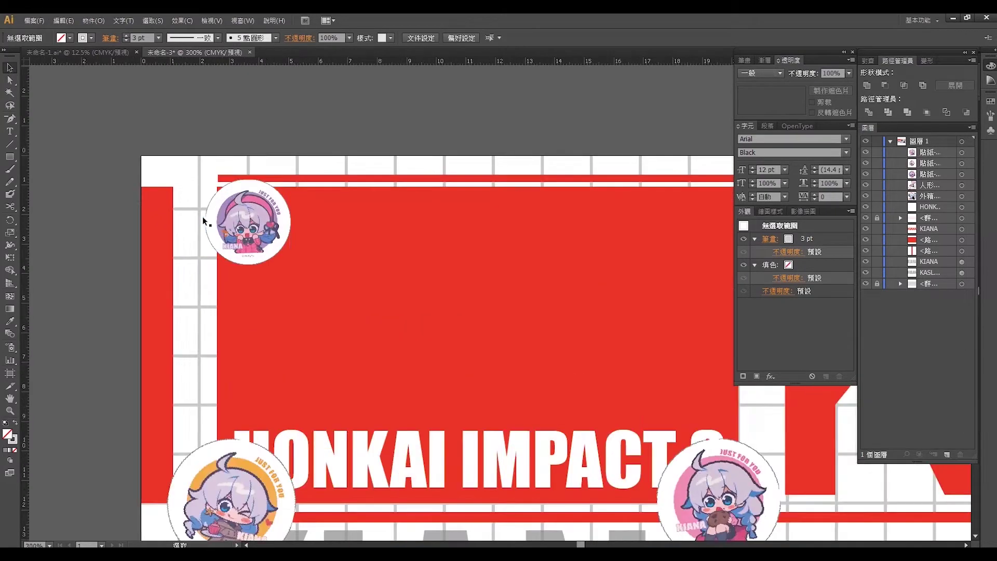
scroll(203, 217, "up", 1)
left_click_drag(180, 62, 187, 167)
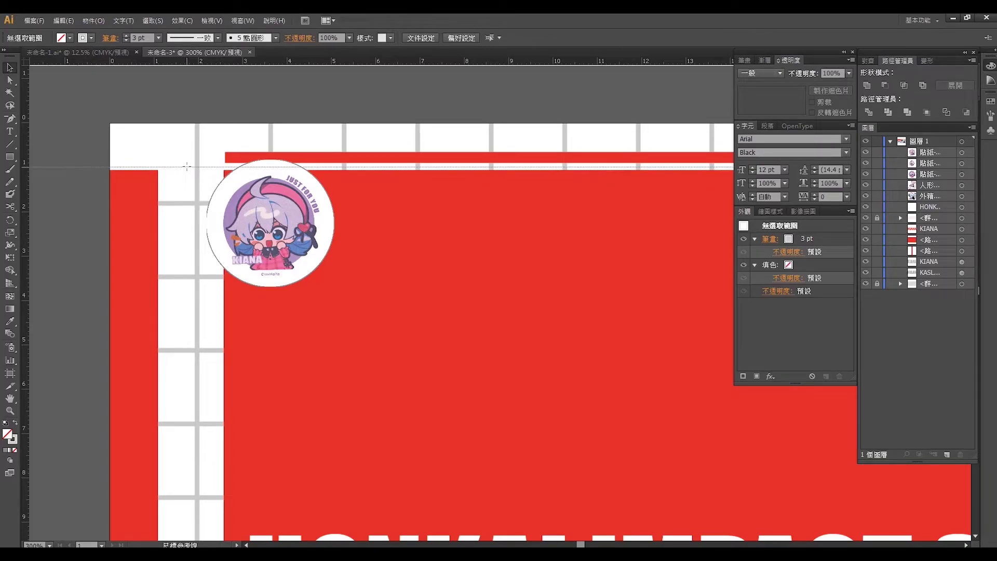
left_click_drag(187, 167, 187, 166)
left_click_drag(30, 160, 147, 157)
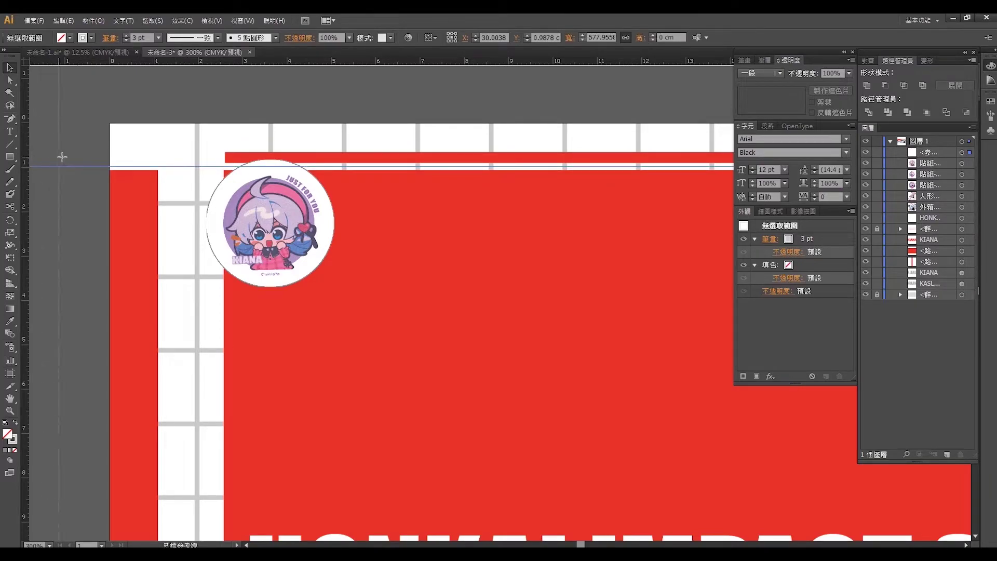
left_click_drag(147, 156, 154, 157)
left_click_drag(154, 157, 154, 157)
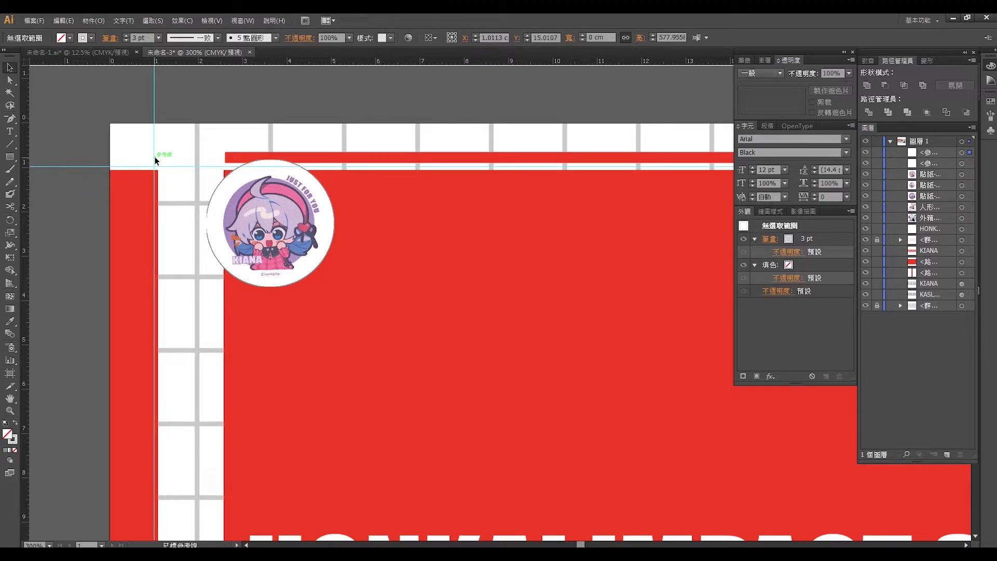
left_click(168, 155)
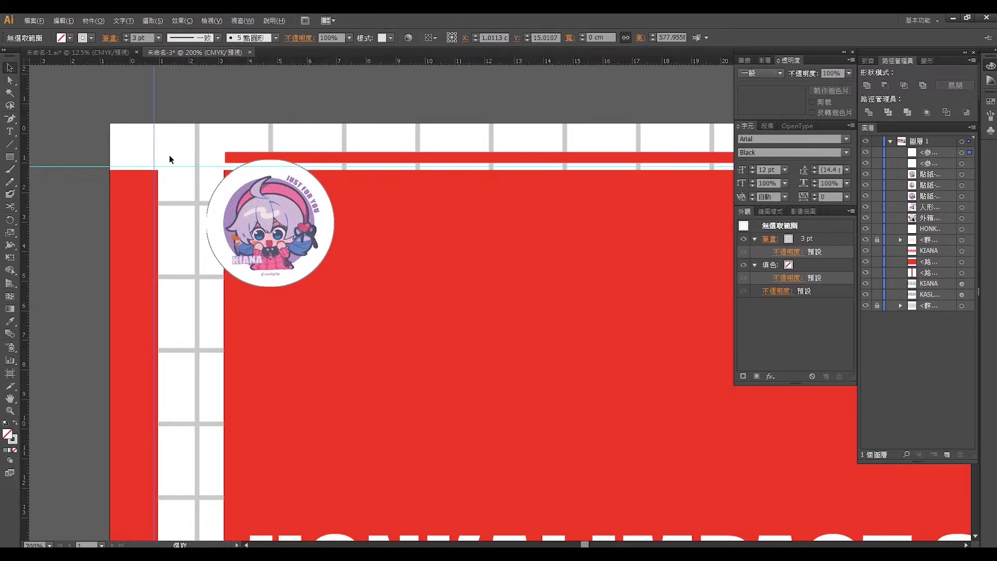
Step: Add a horizontal guide at the banner's bottom edge
scroll(170, 154, "down", 2)
scroll(169, 155, "down", 1)
scroll(169, 155, "down", 1)
scroll(169, 155, "down", 1)
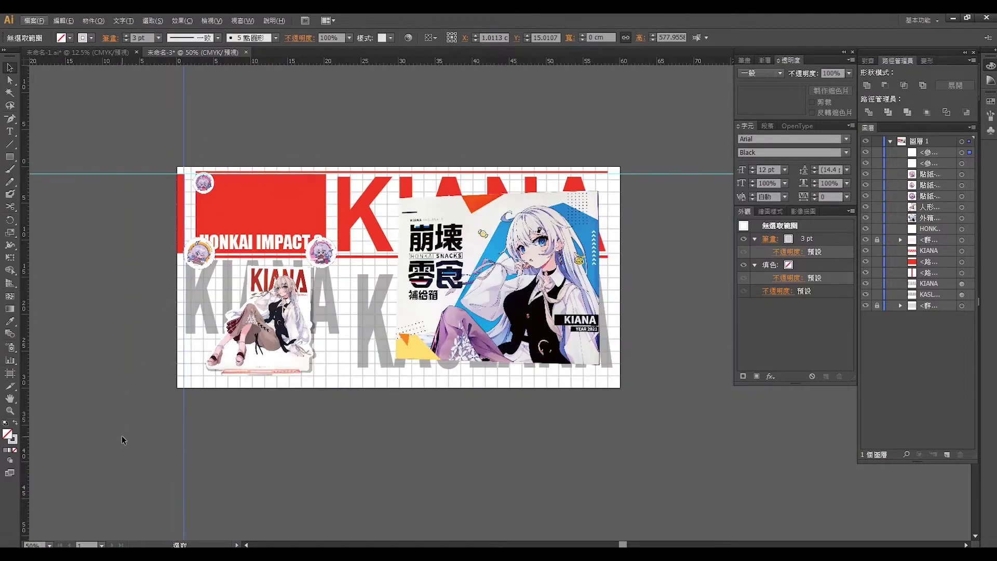
scroll(123, 433, "up", 2)
scroll(122, 431, "up", 1)
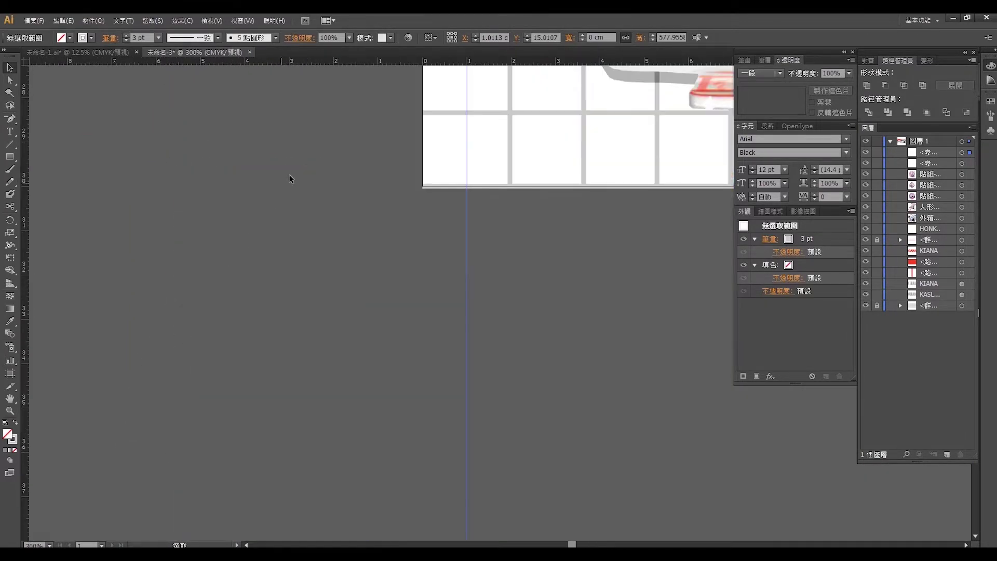
mouse_move(366, 64)
left_mouse_down()
mouse_move(365, 163)
mouse_move(379, 141)
mouse_move(390, 142)
left_mouse_up()
left_click_drag(651, 343, 302, 347)
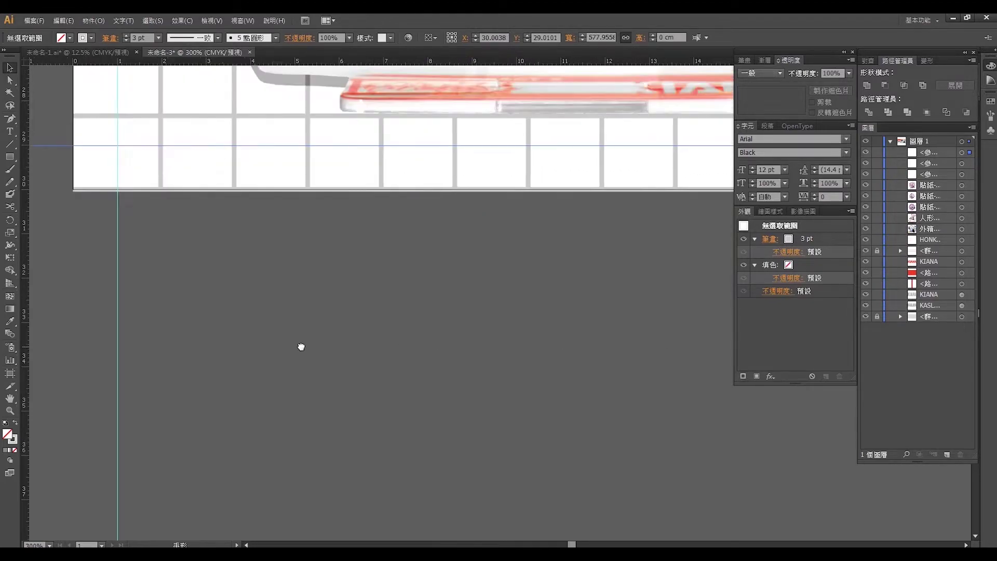
Step: Add a vertical guide along the artboard's right edge
scroll(540, 325, "down", 1)
scroll(517, 343, "down", 2)
scroll(521, 345, "down", 2)
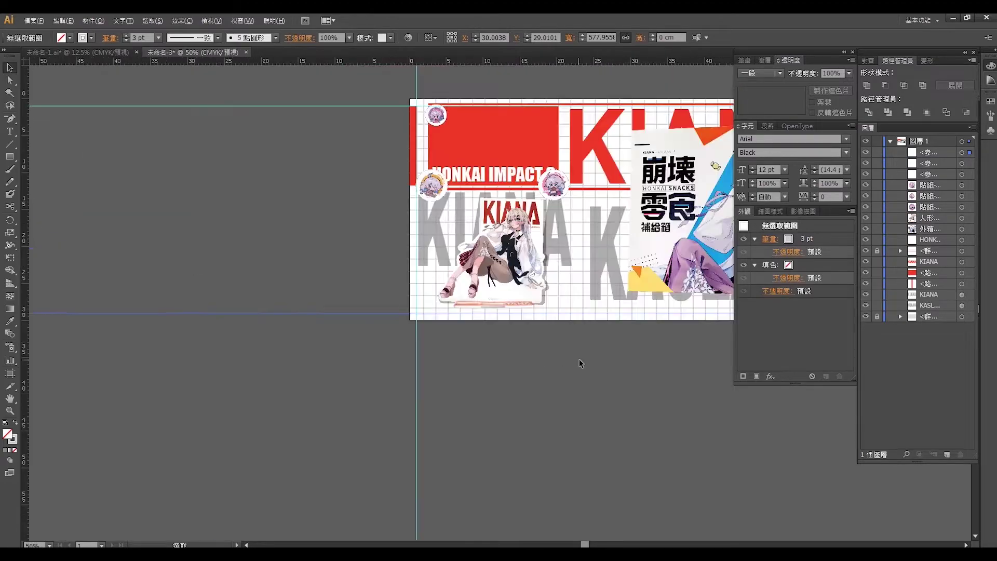
left_click_drag(580, 362, 283, 379)
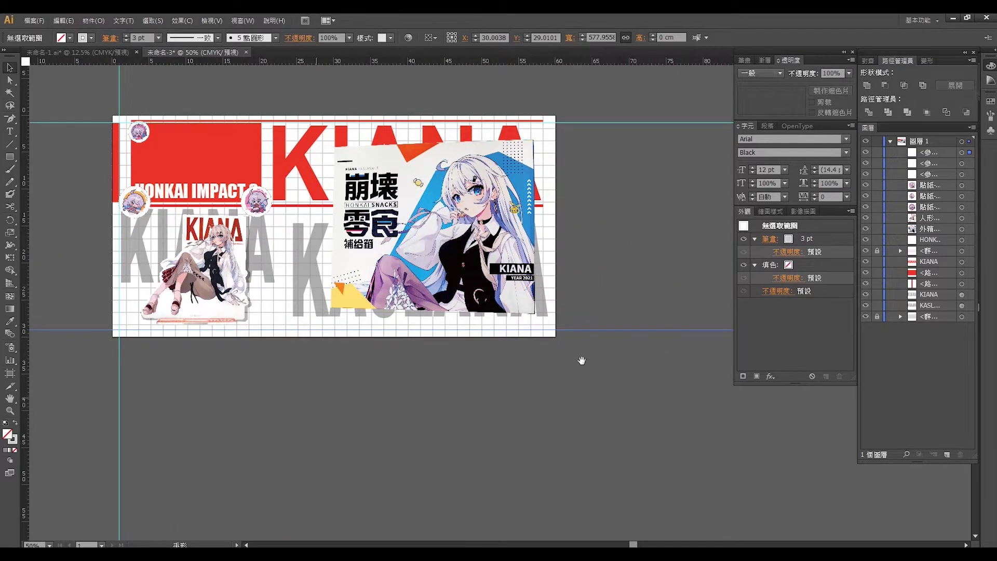
left_click_drag(582, 360, 553, 361)
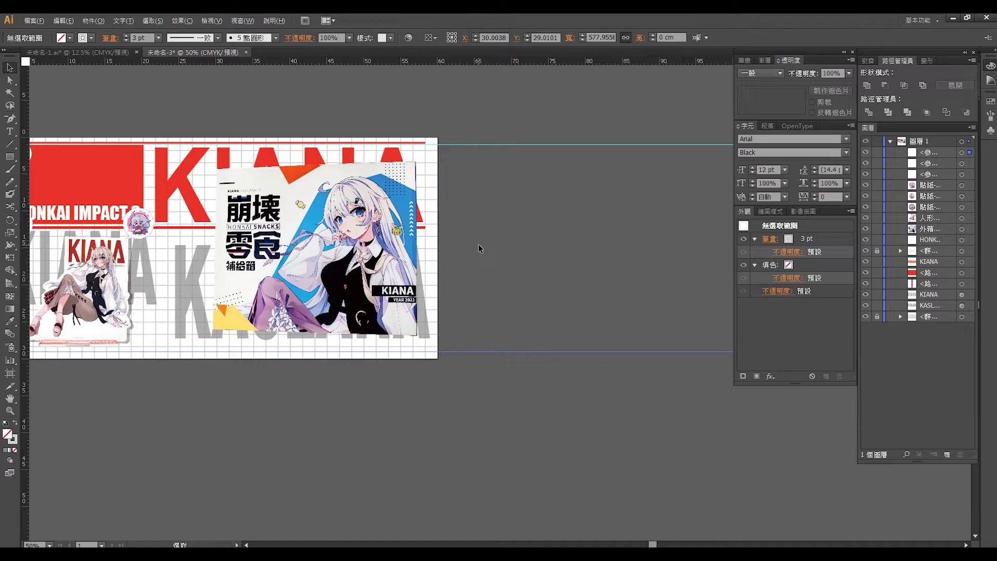
scroll(478, 244, "up", 1)
scroll(478, 244, "up", 1)
left_click_drag(30, 165, 383, 161)
left_click(466, 205)
scroll(457, 236, "down", 2)
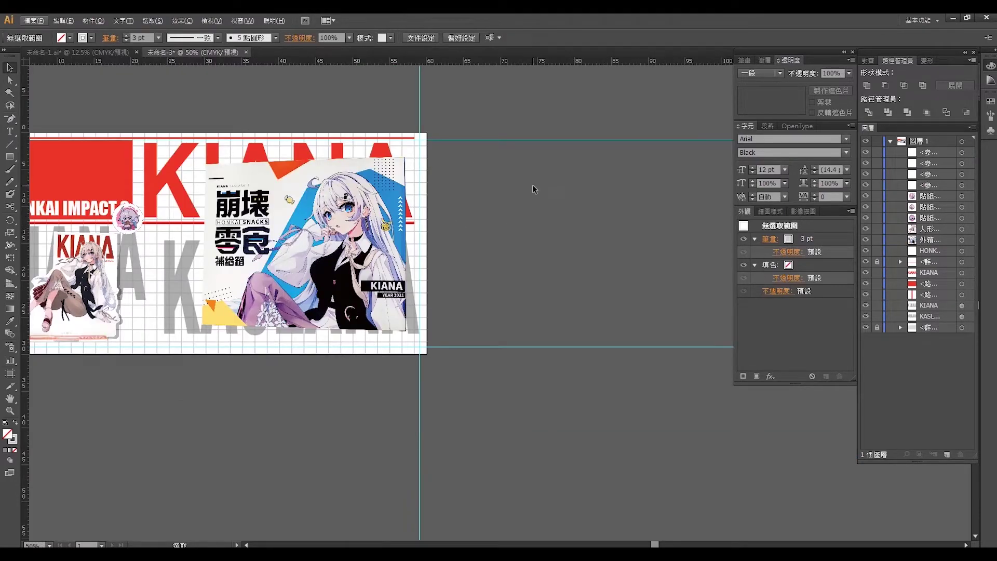
Step: Lock all guides via the canvas menu, then zoom to the artboard's top-left corner
right_click(563, 188)
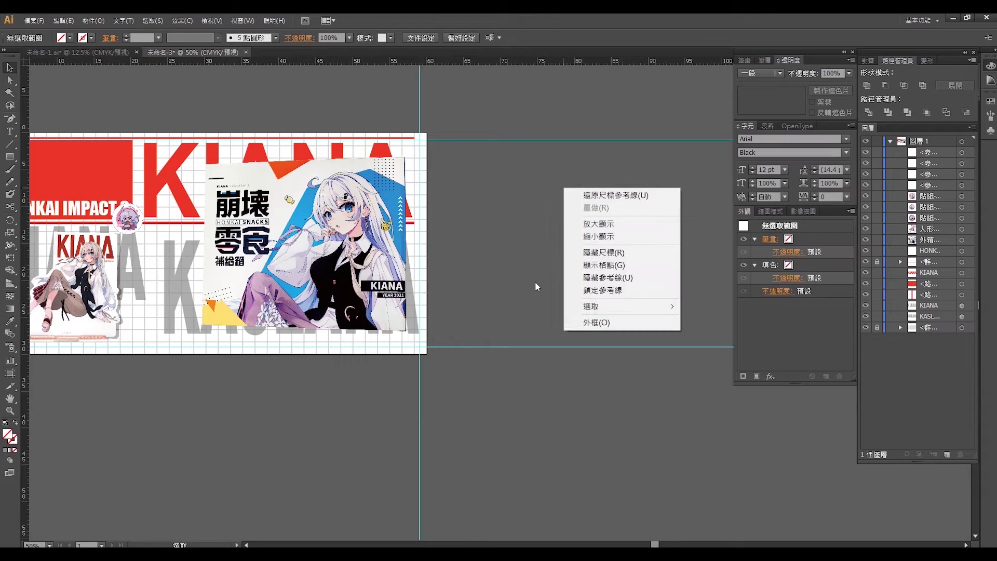
left_click(612, 291)
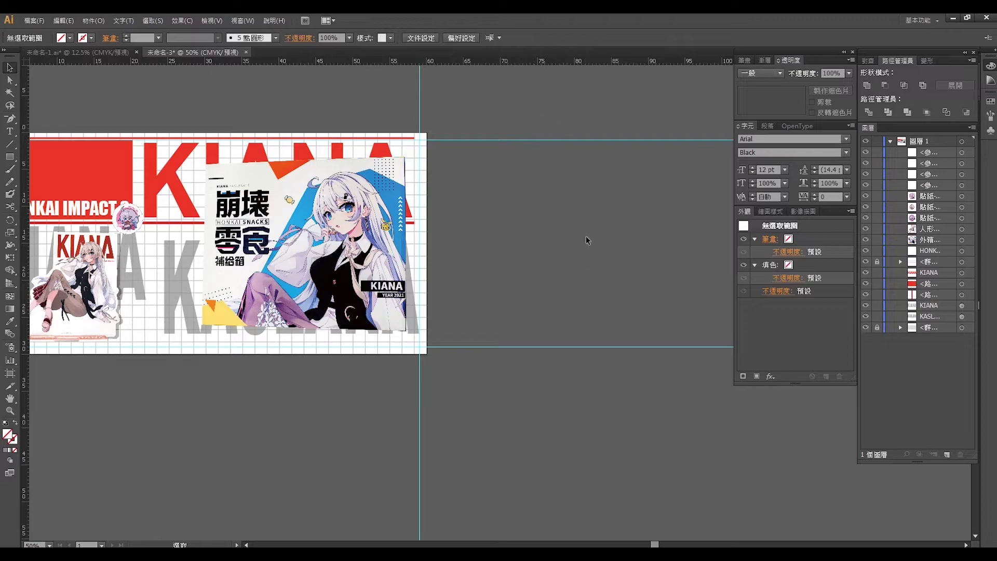
scroll(494, 105, "up", 2)
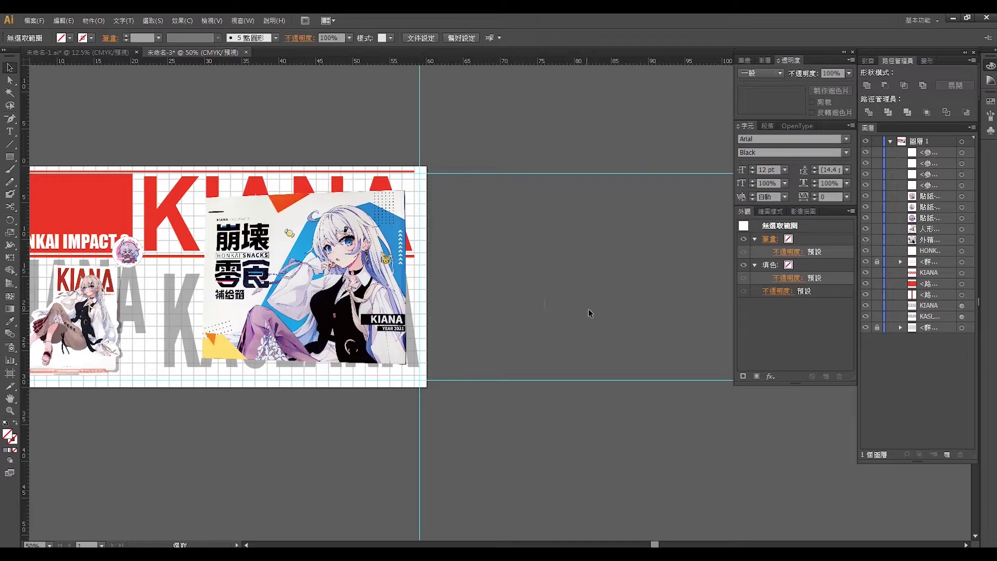
left_click_drag(511, 230, 589, 271)
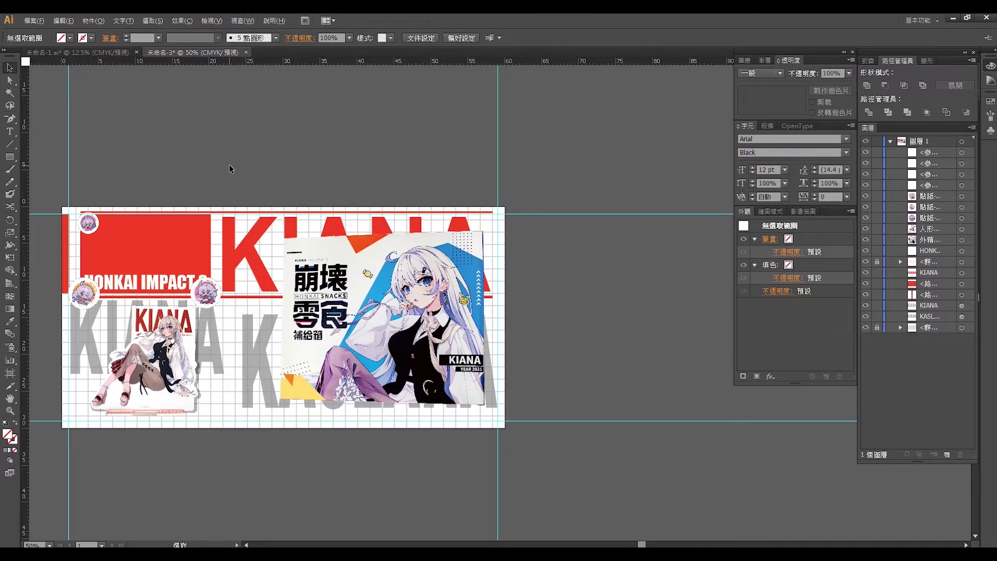
left_click_drag(328, 154, 425, 180)
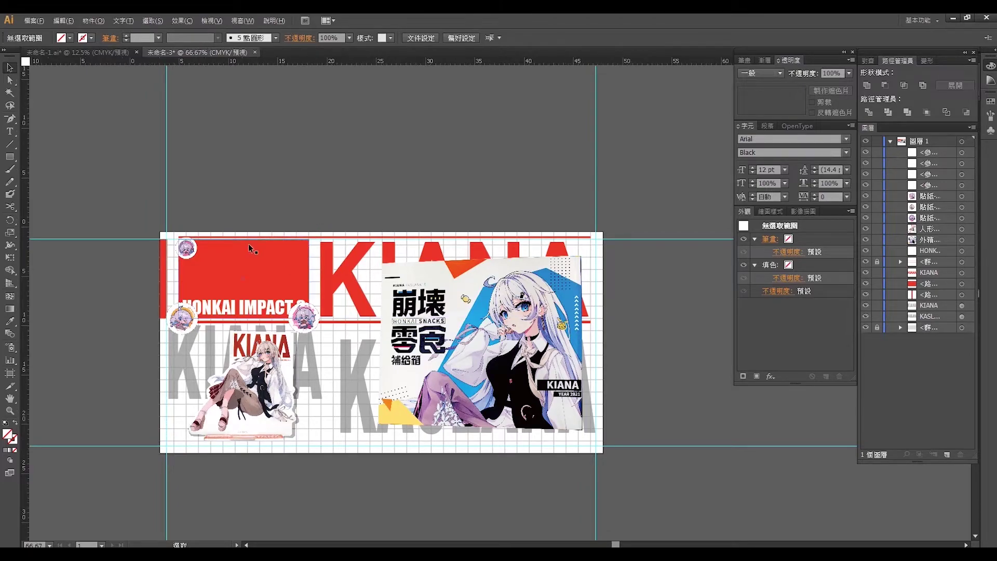
scroll(249, 244, "up", 2)
scroll(248, 244, "up", 1)
left_click_drag(245, 161, 375, 196)
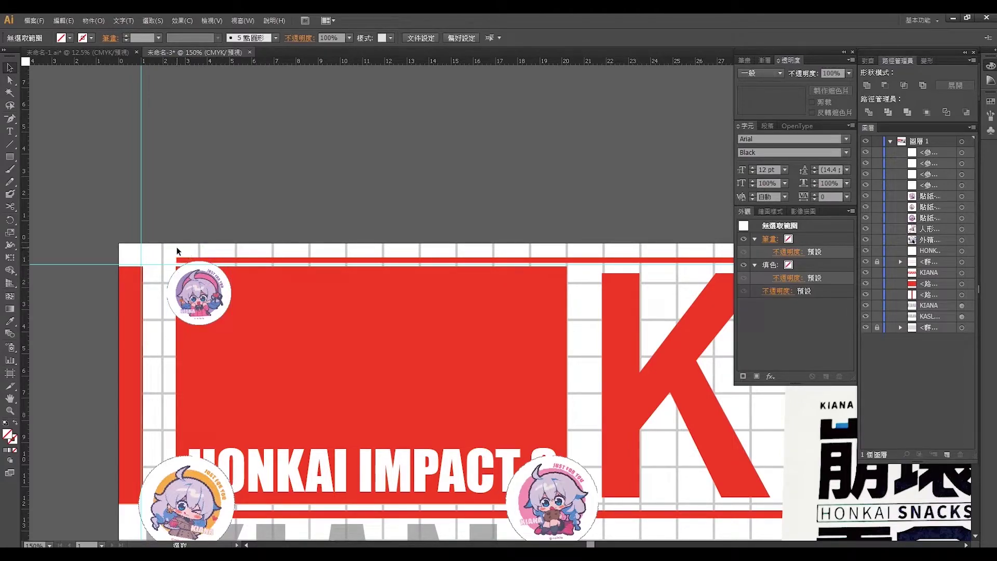
left_click(10, 157)
left_click(52, 181)
left_click(70, 38)
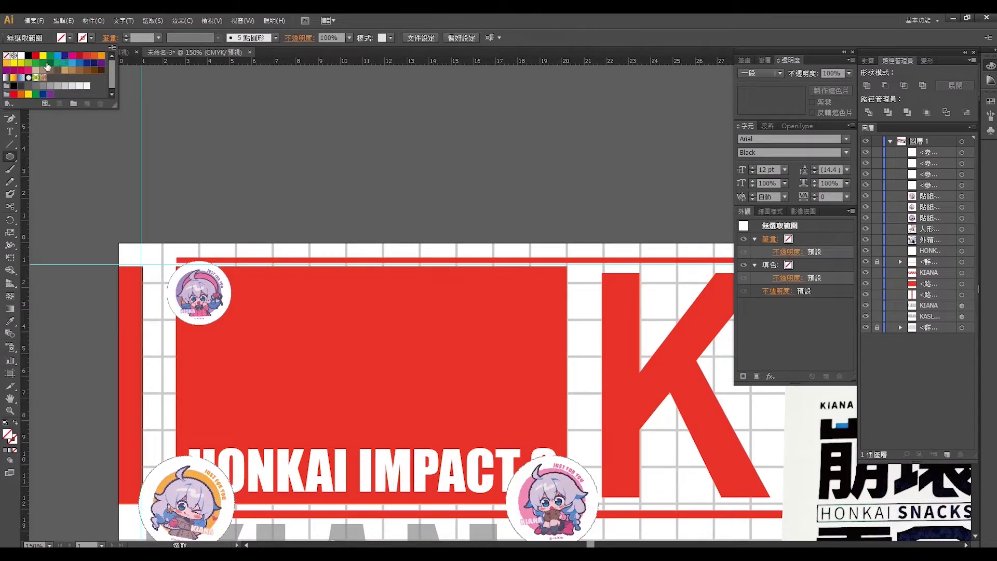
left_click(28, 62)
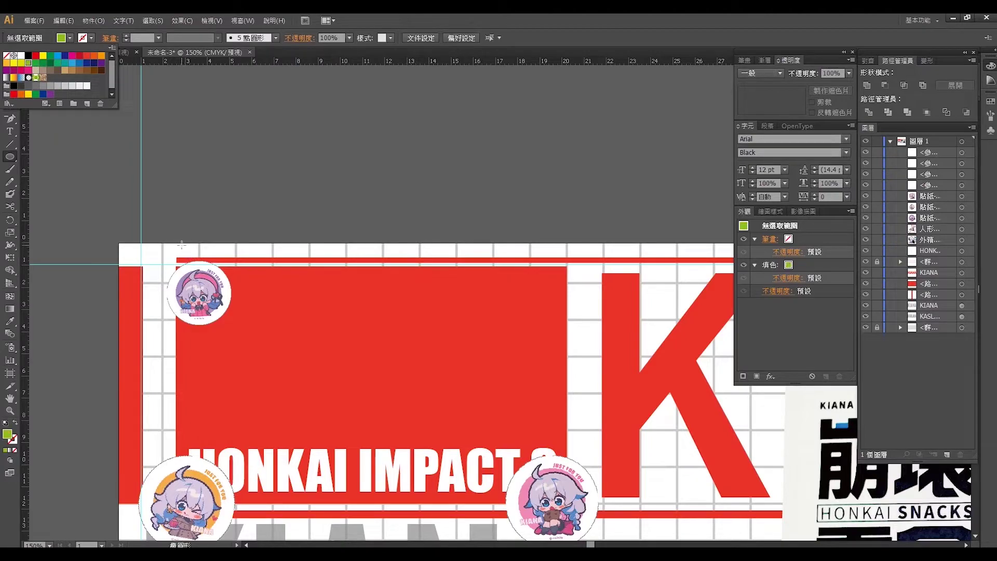
left_click(247, 169)
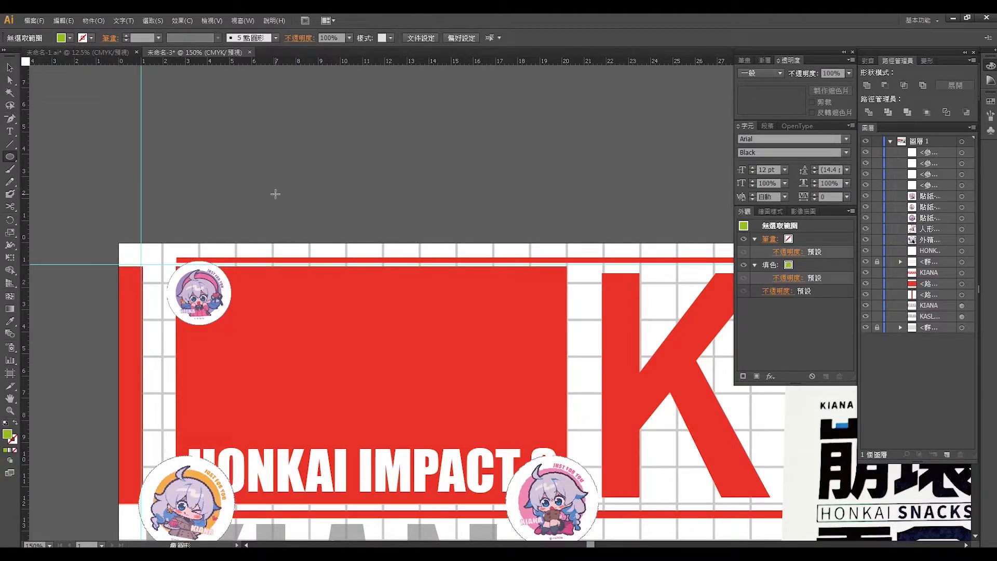
left_click_drag(226, 141, 297, 212)
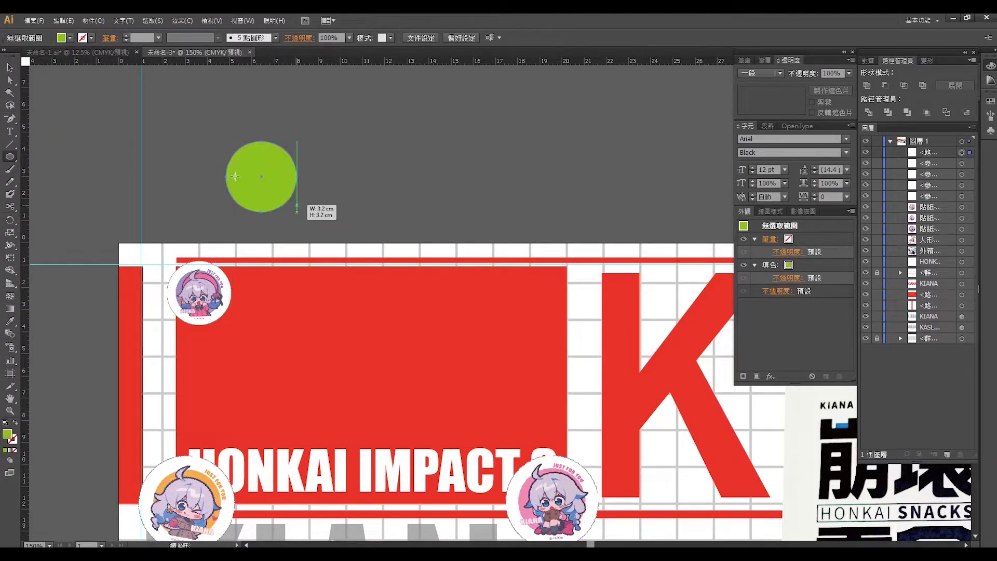
left_click(10, 68)
left_click_drag(275, 182, 260, 188)
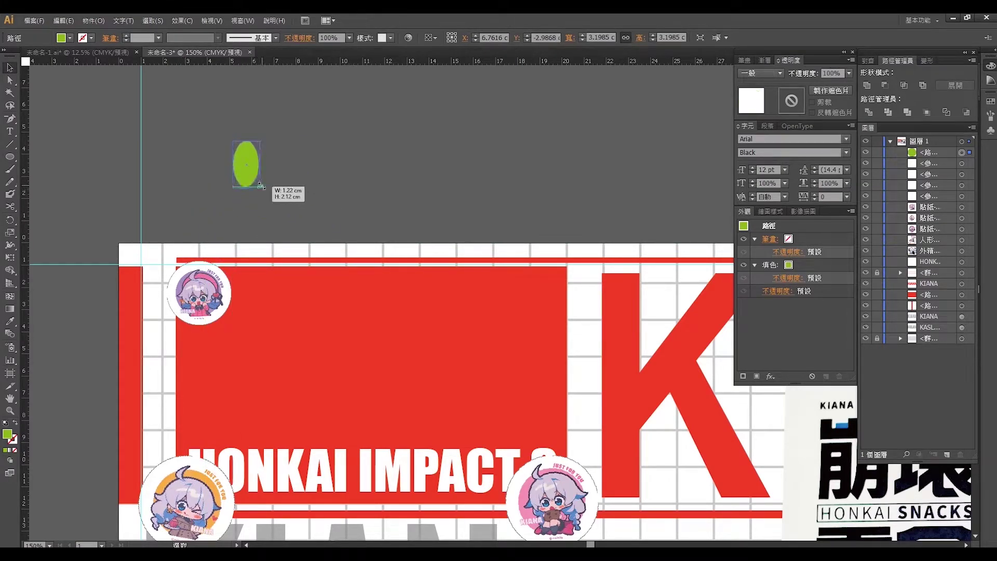
mouse_move(260, 188)
left_mouse_down()
mouse_move(297, 210)
mouse_move(268, 176)
mouse_move(198, 278)
left_mouse_up()
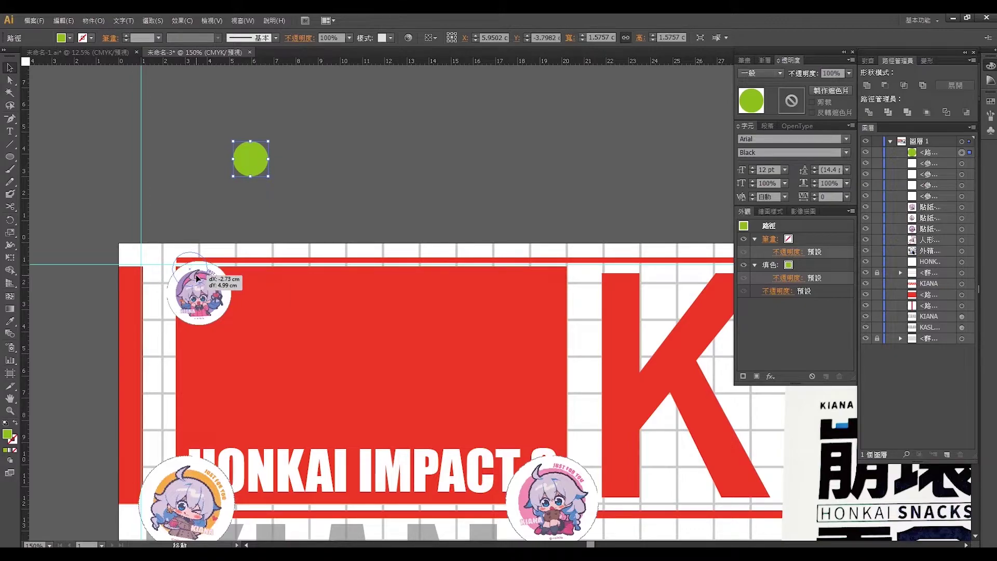
left_click_drag(198, 279, 185, 272)
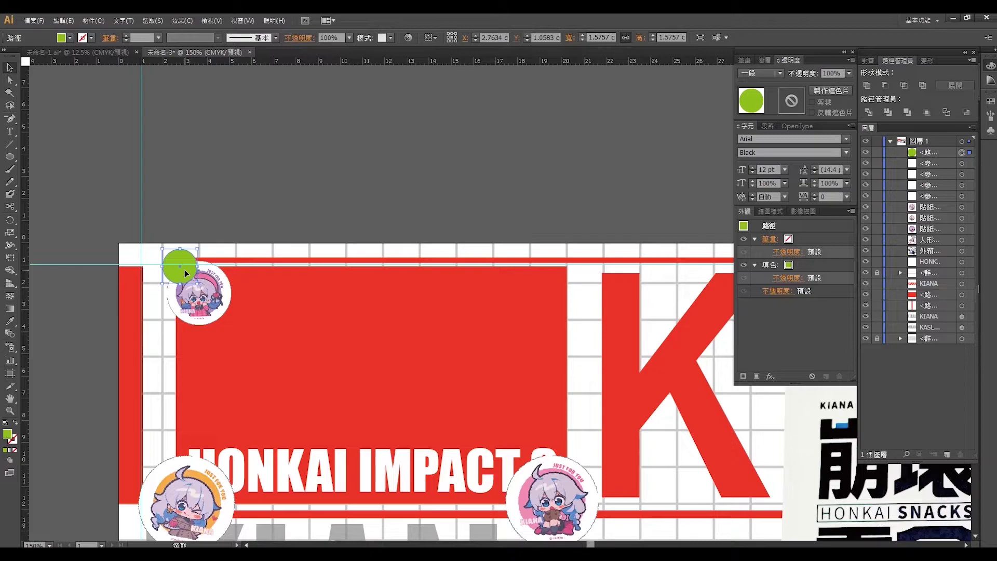
left_click_drag(182, 264, 388, 270)
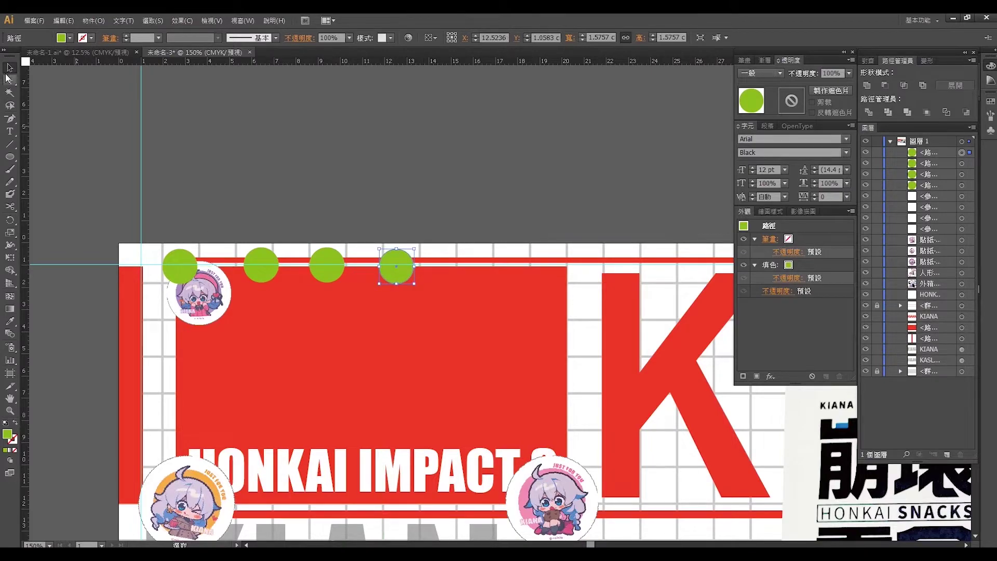
left_click(418, 204)
left_click_drag(403, 264, 407, 213)
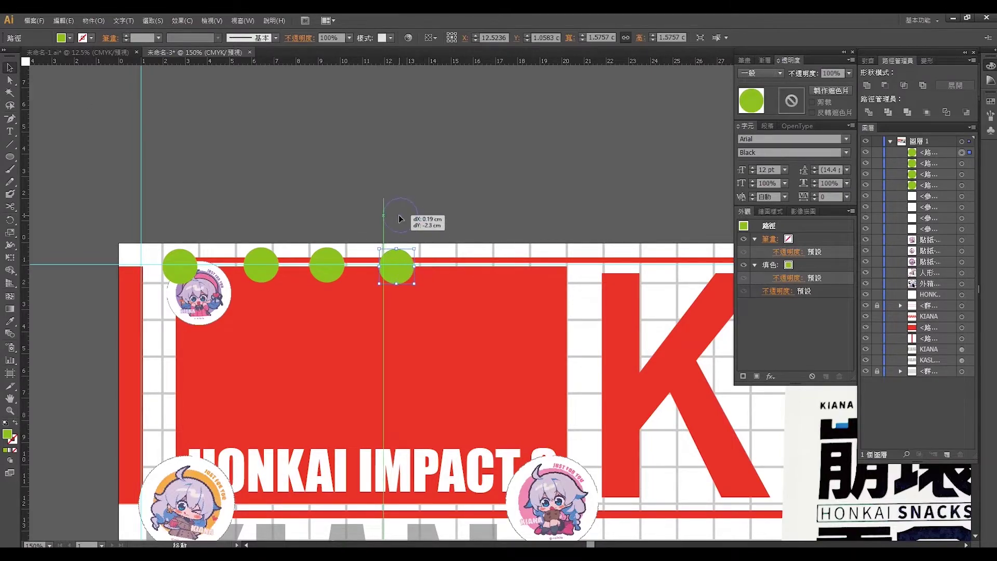
key("ctrl+z")
key("ctrl+z")
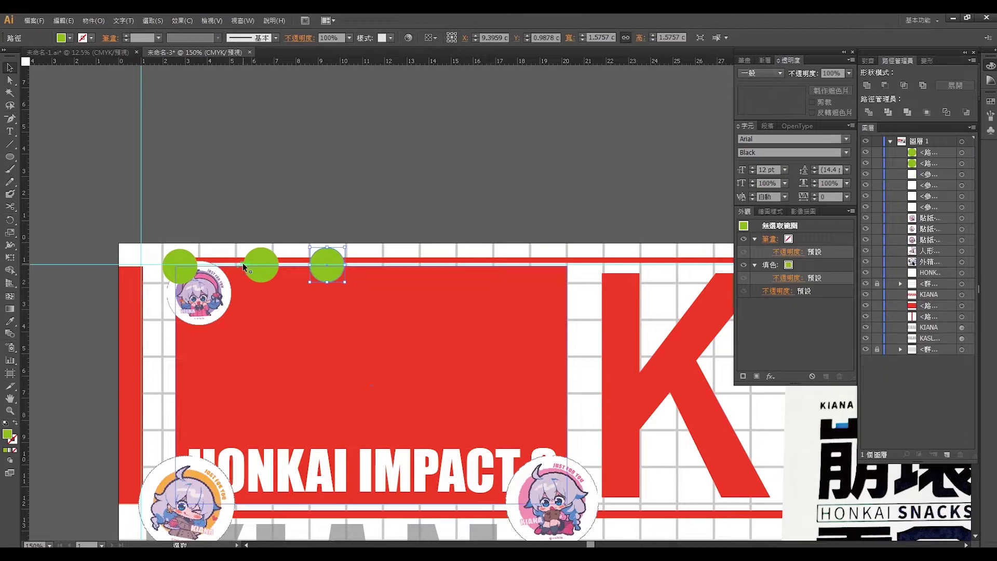
key("ctrl+z")
key("ctrl+z")
key("ctrl+z")
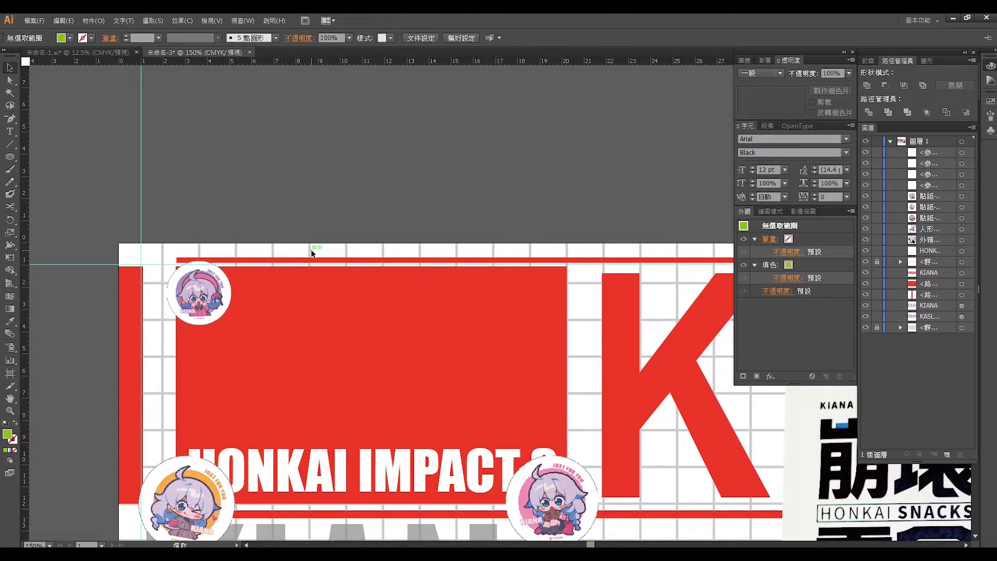
key("ctrl+minus")
key("ctrl+minus")
scroll(313, 253, "down", 1, "alt")
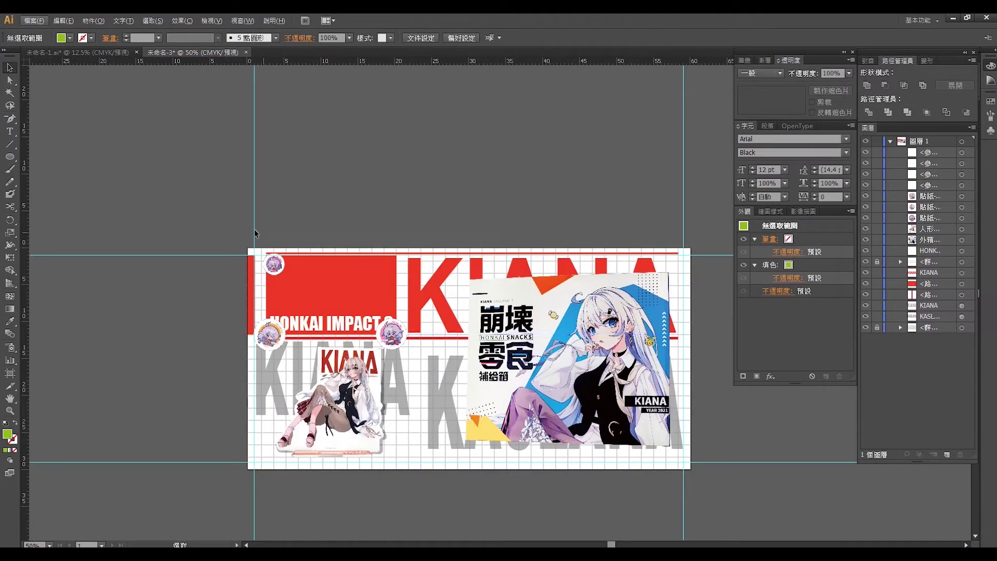
Step: Undo the last edit, then select the red KIANA header group and nudge it down
key("ctrl+z")
left_click_drag(603, 202, 422, 271)
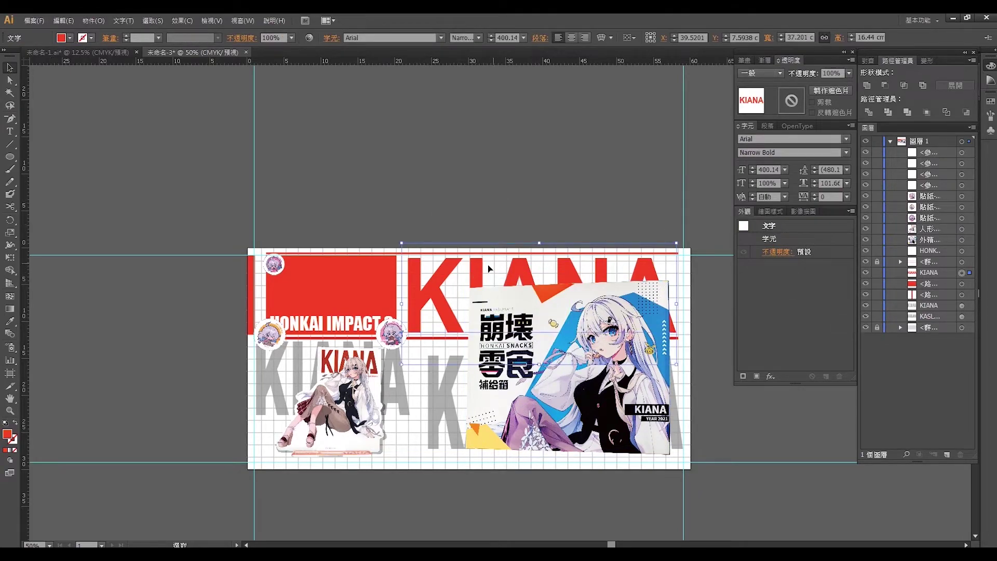
left_click(334, 250)
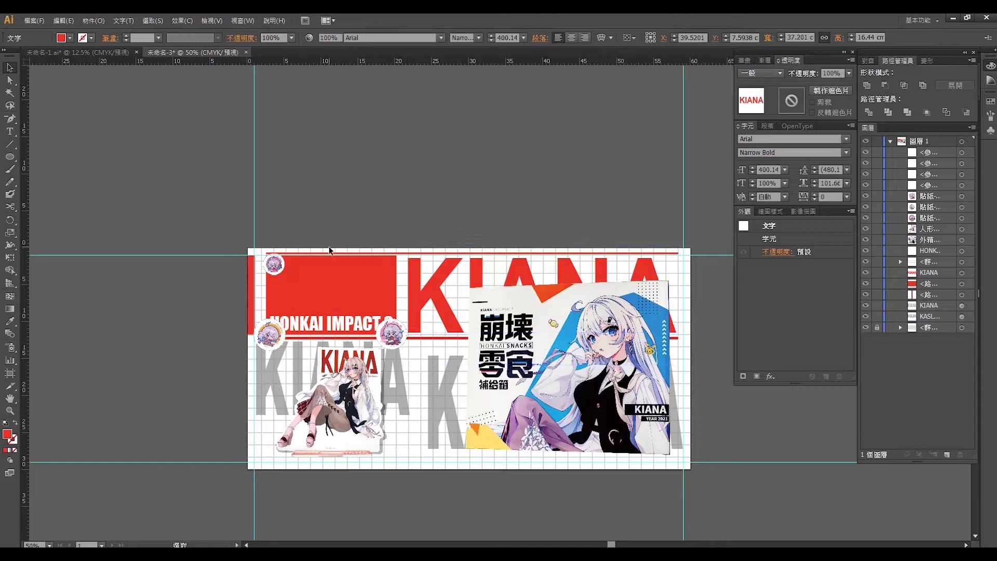
left_click(338, 264)
left_click(455, 272, "shift")
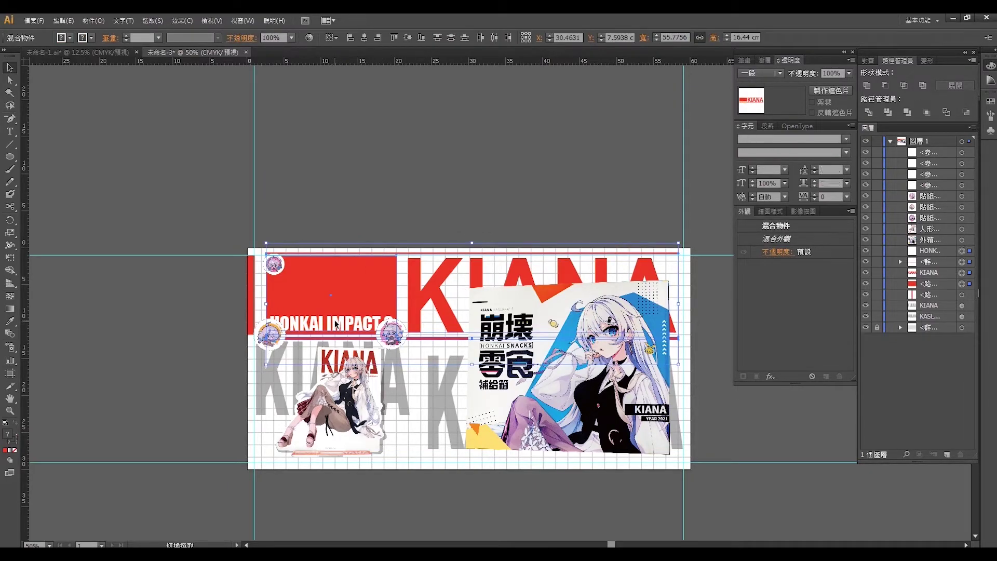
left_click(350, 414, "shift")
key("shift+Down")
key("shift+Down")
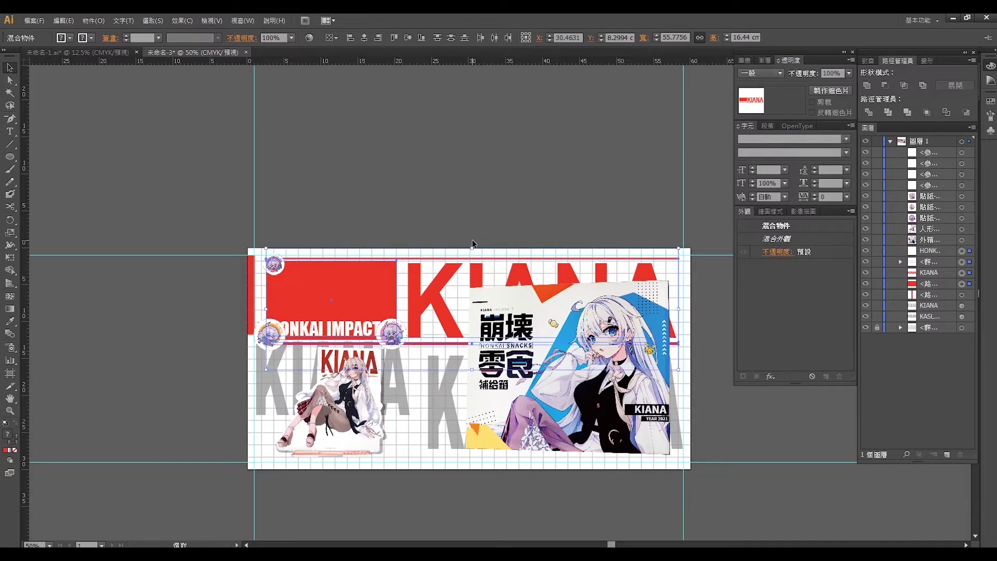
Step: Scale down the standee figure and shift the box photo slightly left
left_click(385, 353)
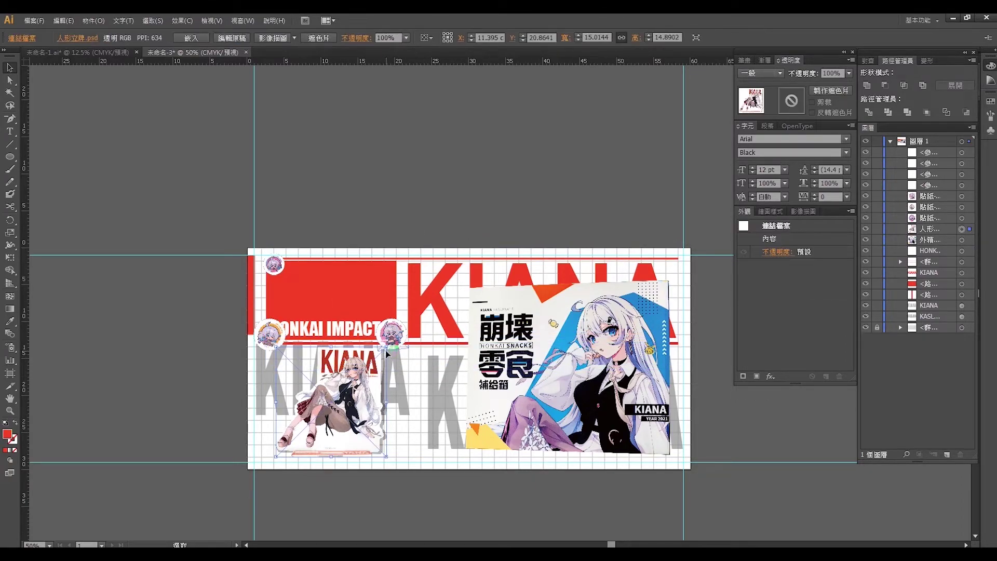
left_click_drag(386, 347, 364, 368)
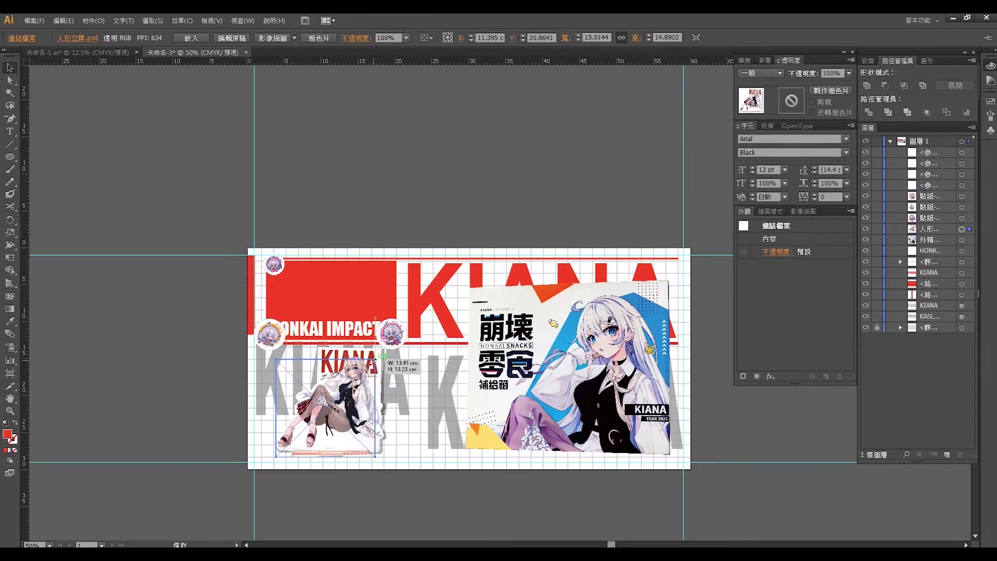
left_click(365, 192)
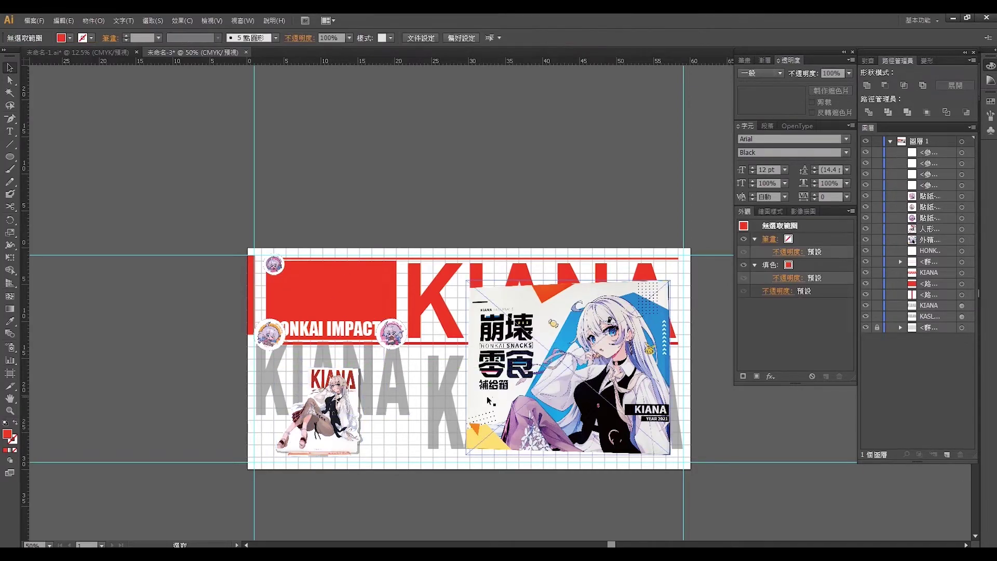
left_click_drag(546, 368, 542, 368)
left_click_drag(279, 267, 279, 271)
left_click(274, 333)
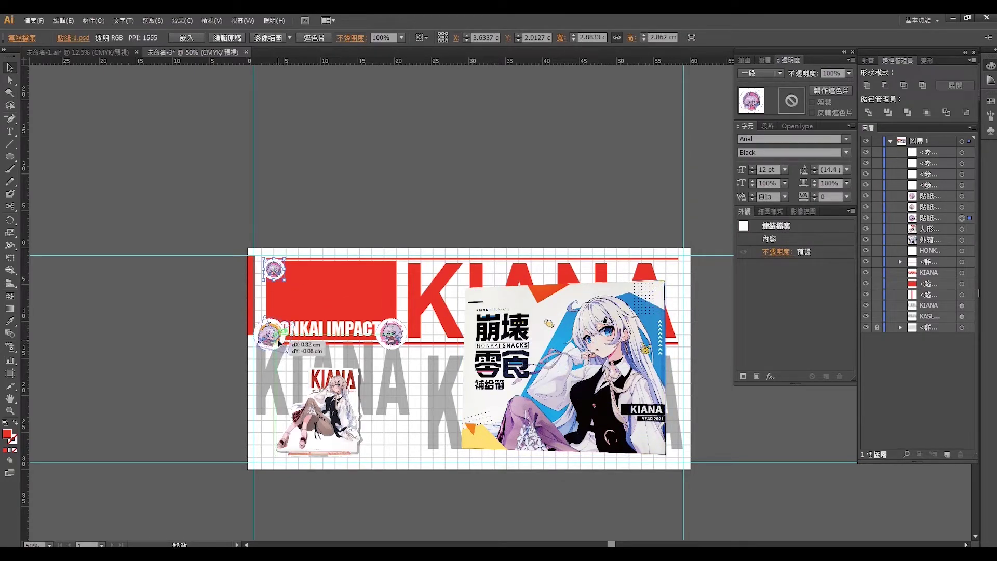
Step: Move the thin red vertical bar flush against the artboard's left edge
left_click(250, 287)
scroll(244, 275, "up", 1)
scroll(243, 275, "up", 1)
scroll(243, 275, "up", 1)
left_click_drag(276, 293, 279, 305)
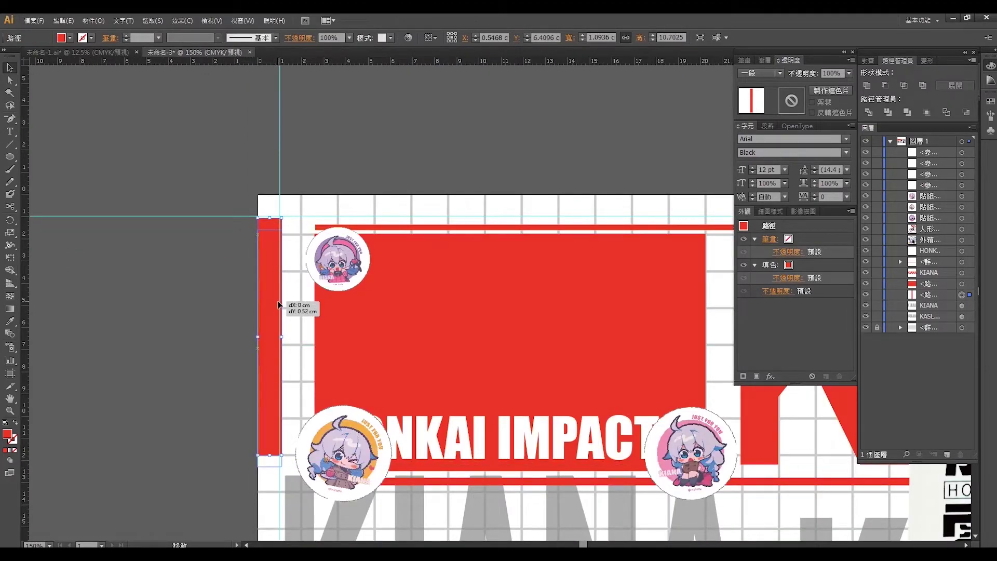
left_click_drag(278, 304, 277, 305)
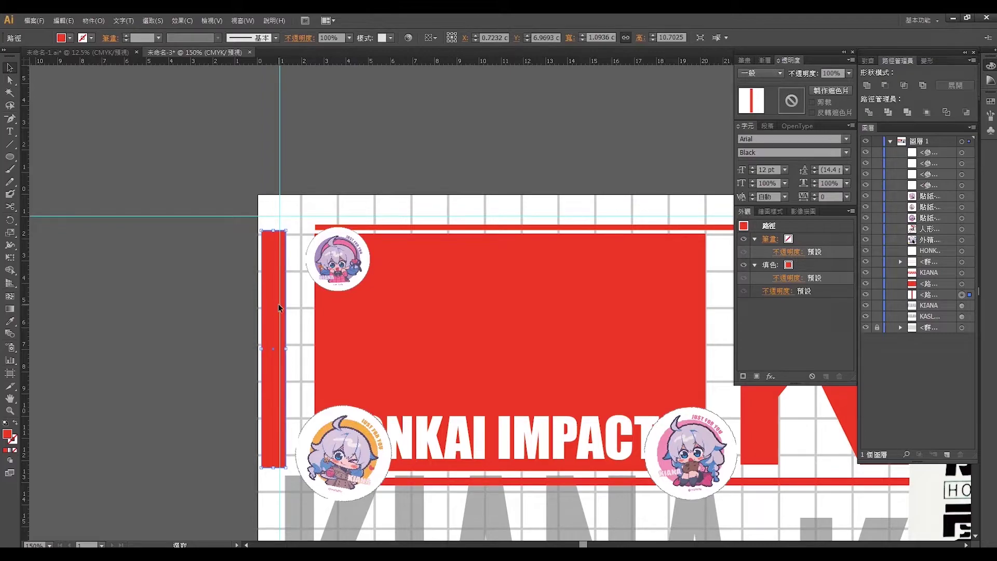
left_click_drag(279, 306, 275, 305)
left_click(223, 307)
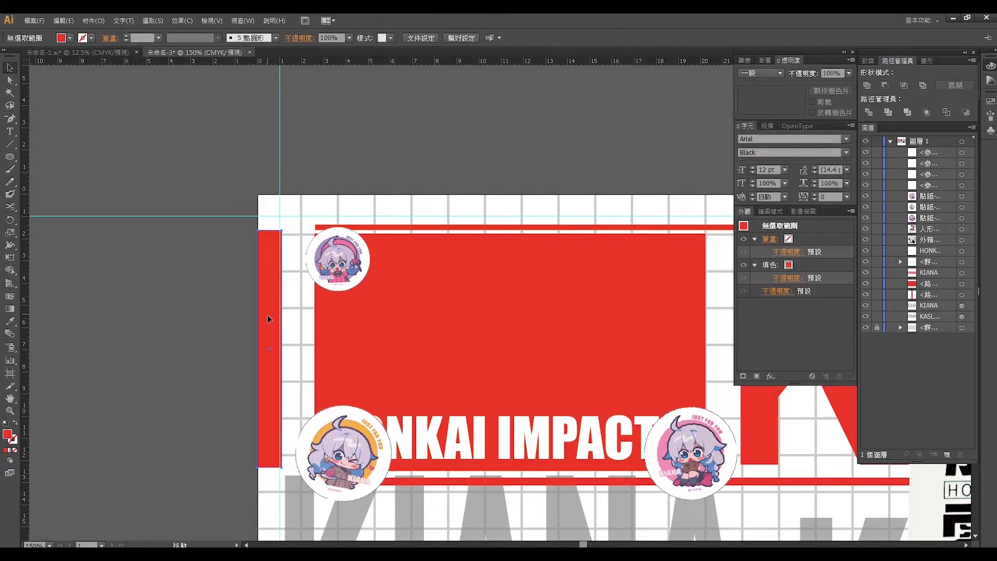
left_click_drag(267, 315, 268, 318)
left_click(213, 298)
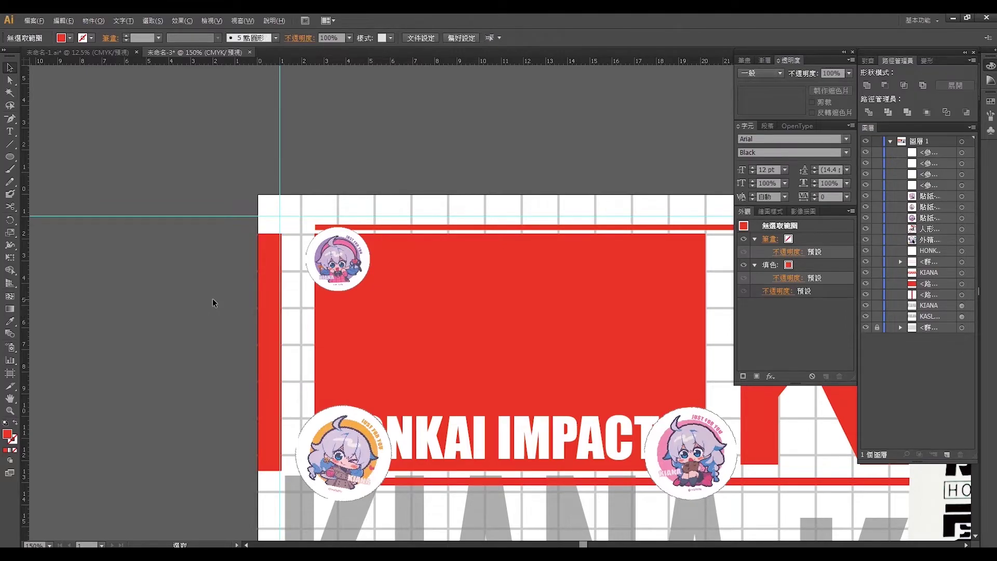
Step: Zoom out to view the whole artboard and select the snack box image
scroll(213, 298, "down", 1)
scroll(213, 298, "down", 2)
scroll(213, 299, "up", 1)
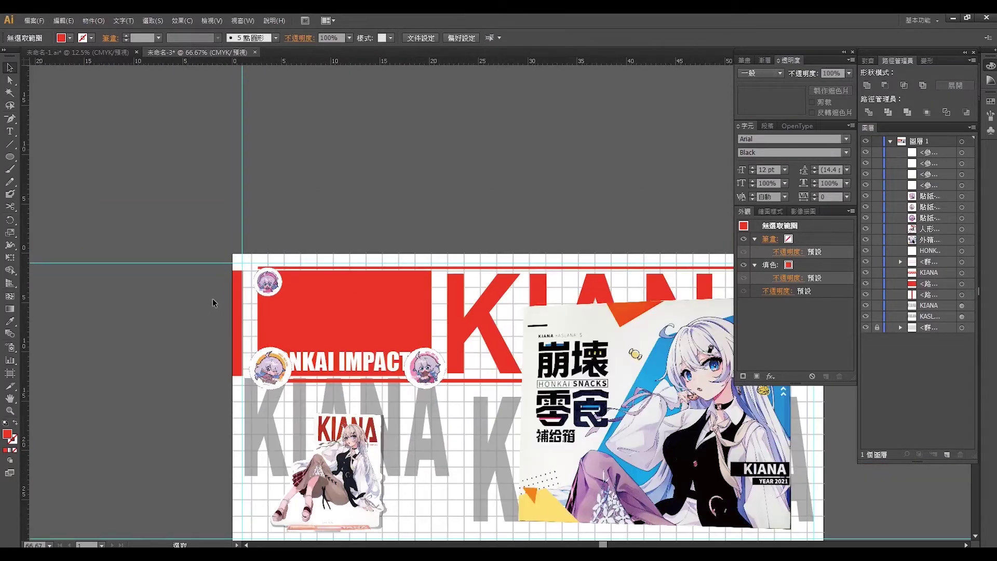
scroll(213, 299, "down", 1)
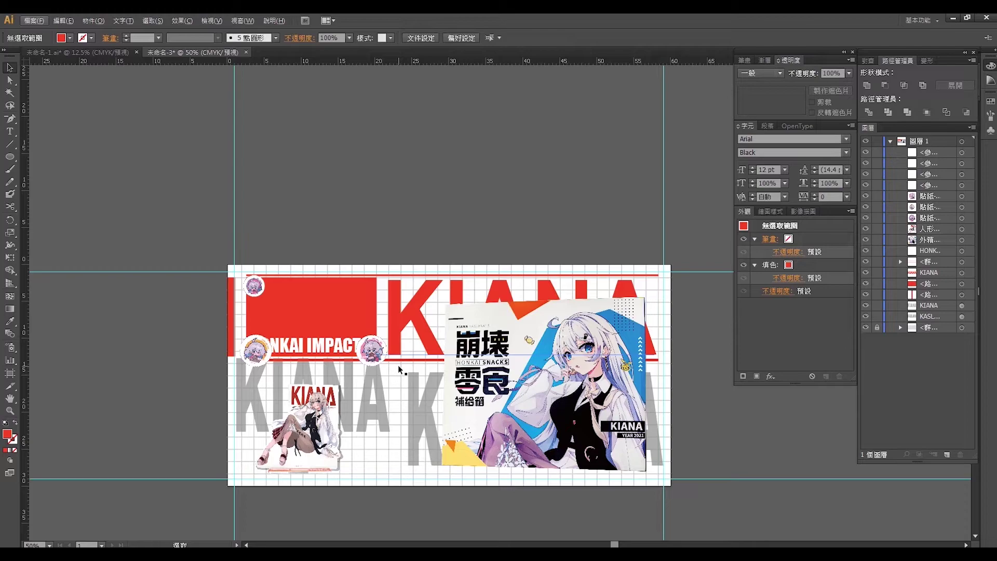
left_click(572, 395)
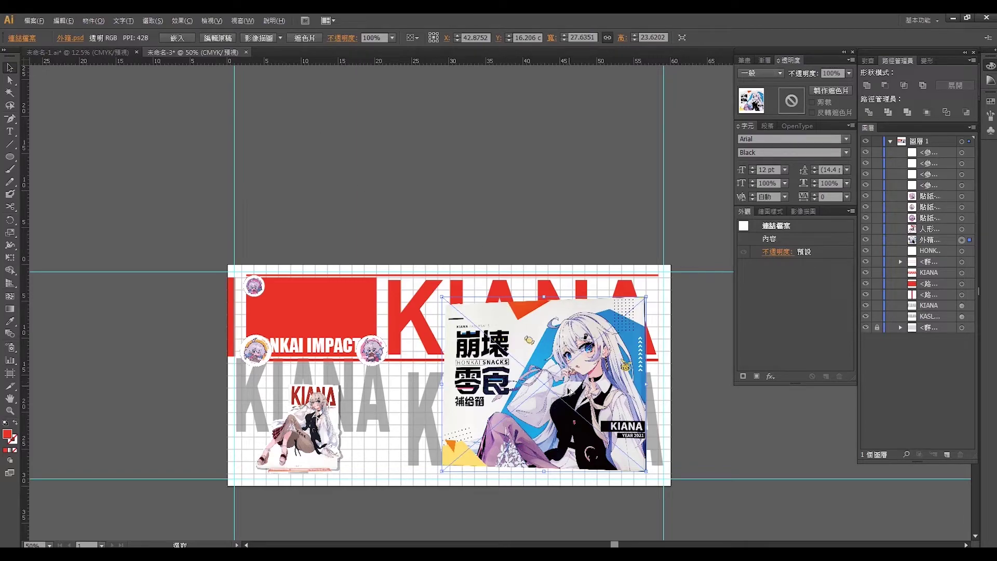
Step: Nudge the snack box slightly up-left and move the KIANA standee above the artboard
mouse_move(550, 396)
left_mouse_down()
mouse_move(449, 219)
mouse_move(531, 387)
left_mouse_up()
left_click(331, 422)
left_click_drag(302, 441, 367, 175)
left_click(446, 204)
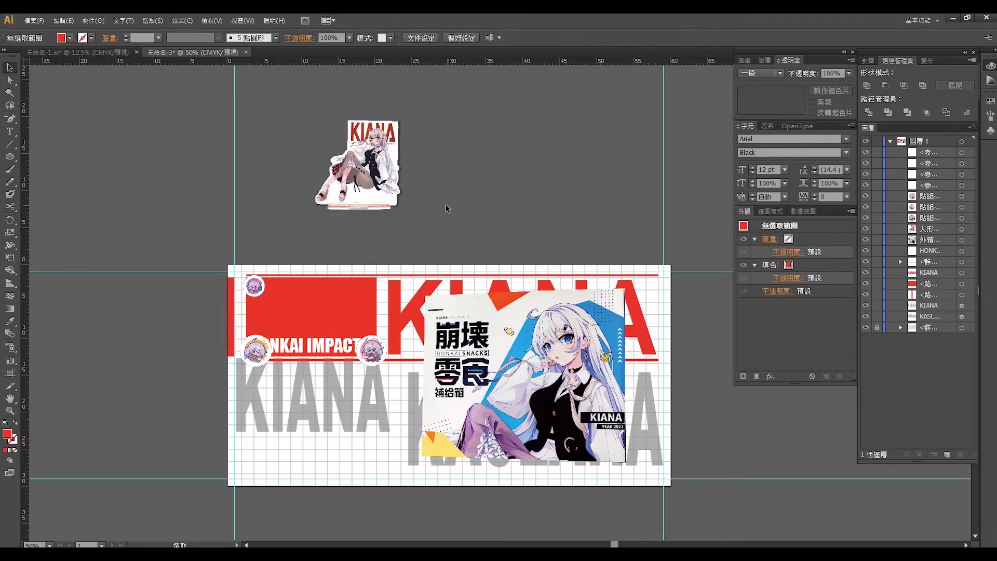
left_click_drag(446, 204, 419, 268)
scroll(421, 272, "up", 2)
scroll(421, 272, "up", 1)
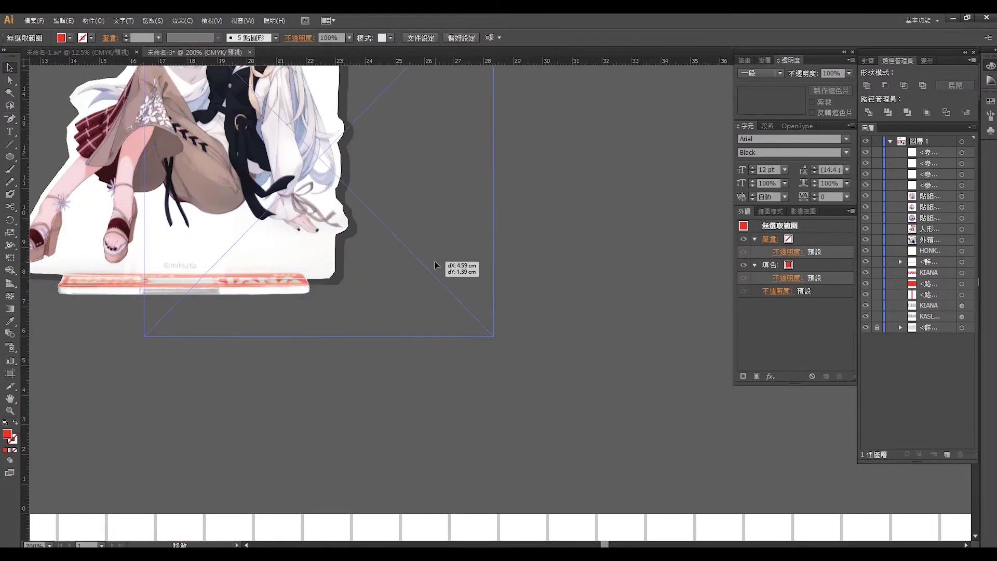
left_click_drag(378, 242, 507, 284)
mouse_move(388, 295)
left_mouse_down()
mouse_move(439, 321)
mouse_move(382, 316)
left_mouse_up()
left_click(516, 314)
Step: Undo the last change and switch over to Photoshop
scroll(517, 317, "down", 1)
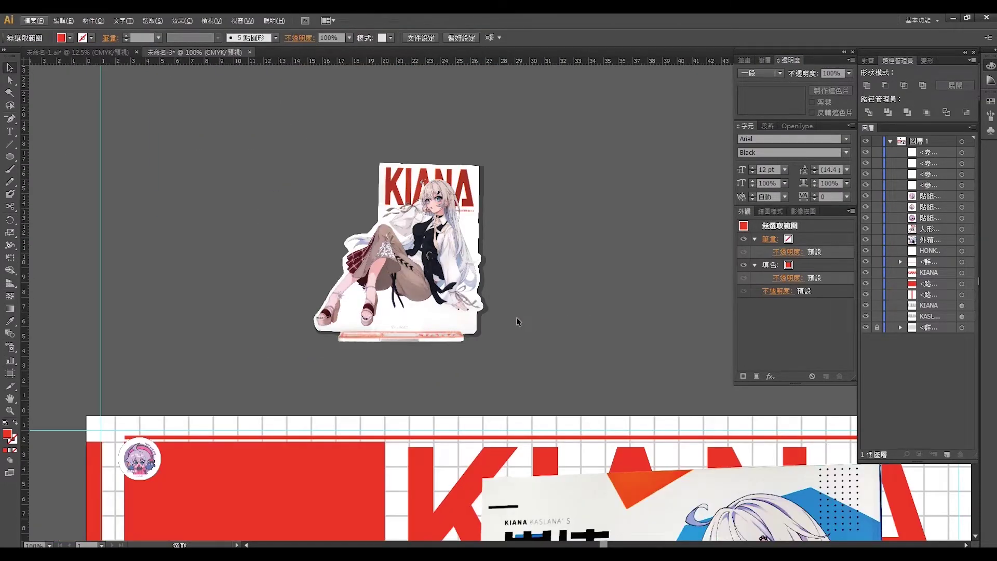
key("ctrl+z")
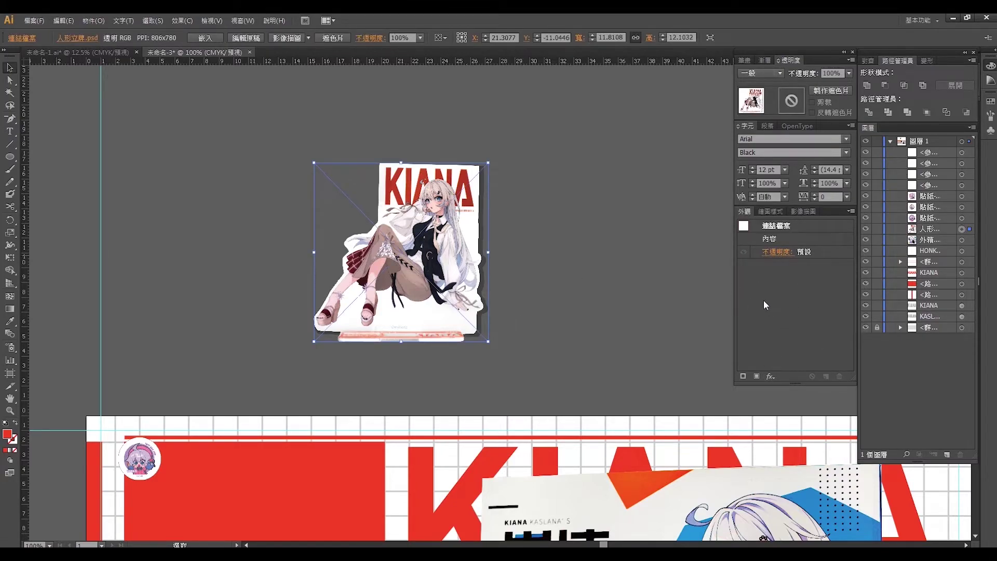
key("alt+Tab")
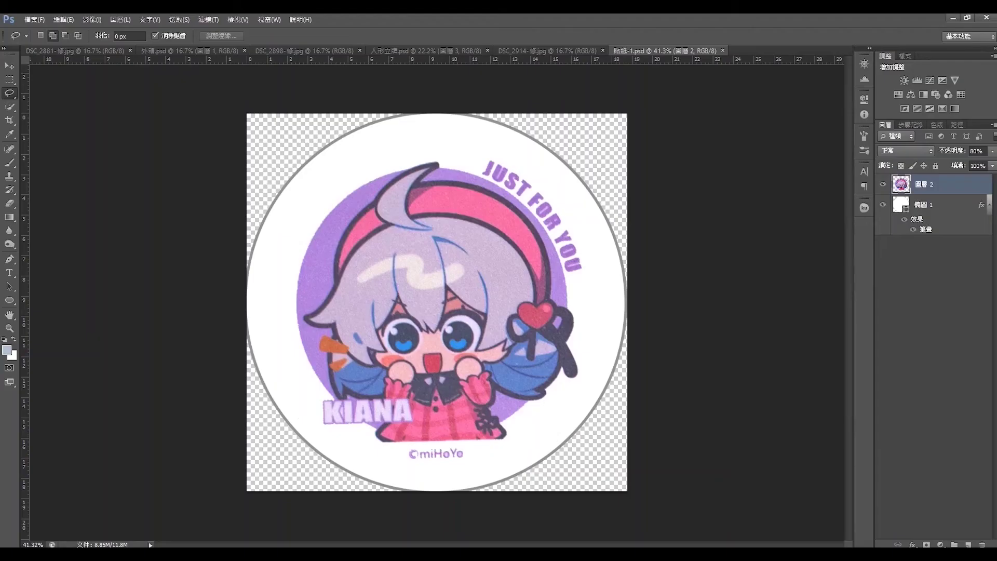
Step: Look over 人形立牌.psd in Photoshop with the Move tool, then return to Illustrator
left_click(450, 51)
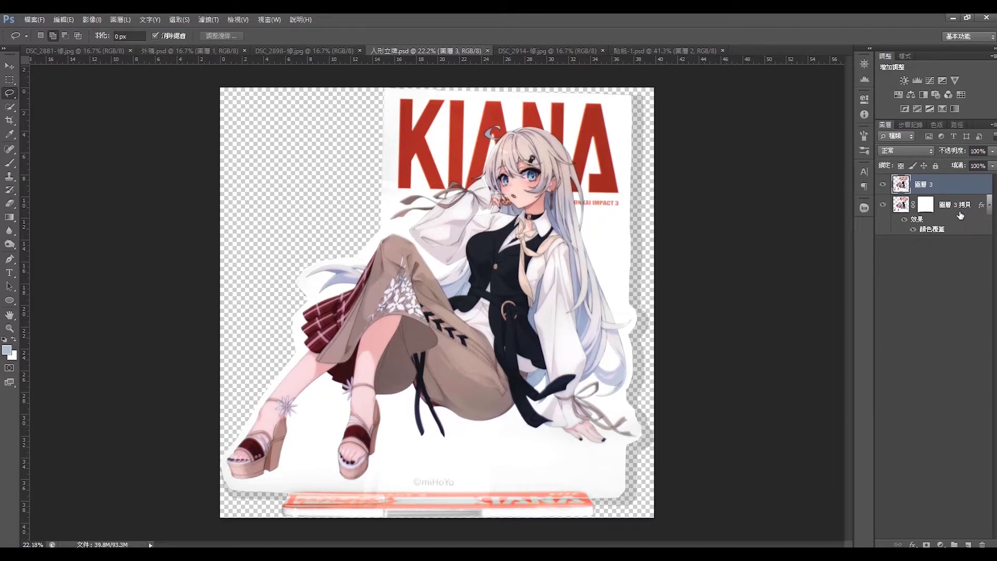
key("alt+Tab")
left_click(9, 66)
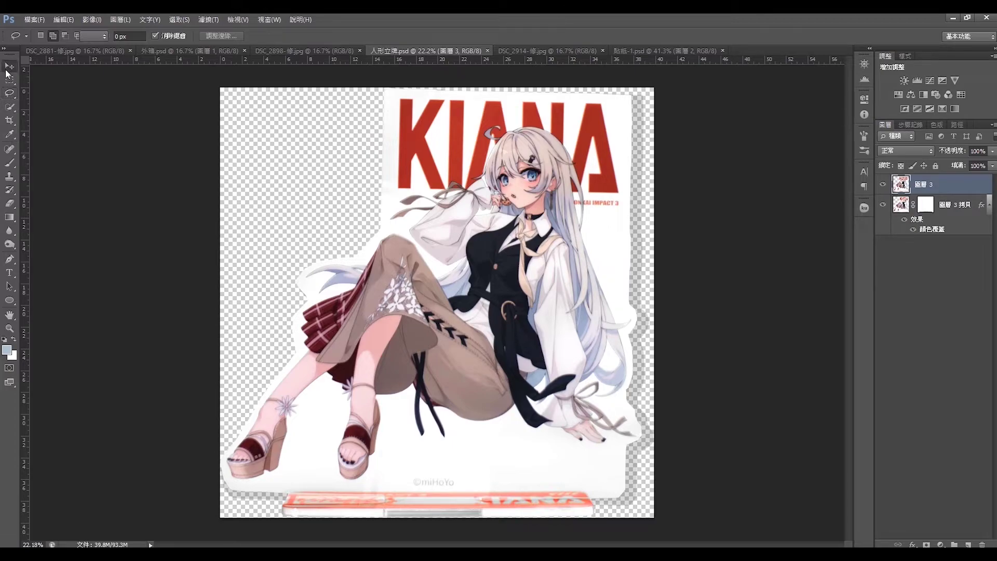
key("alt+Tab")
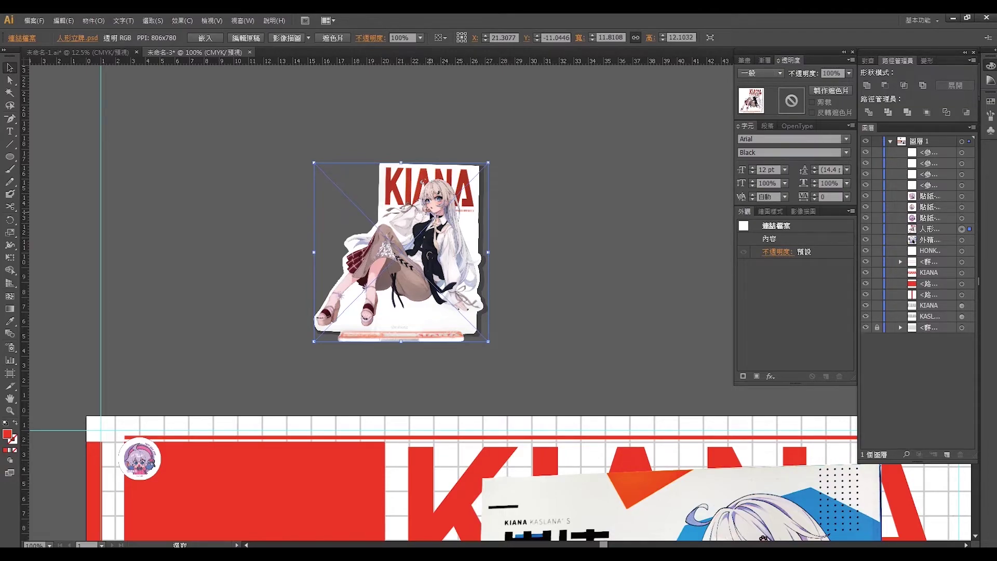
Step: Dismiss the 貼紙-1.psd missing-link warning and bring up 人形立牌.psd in Photoshop
left_click(202, 39)
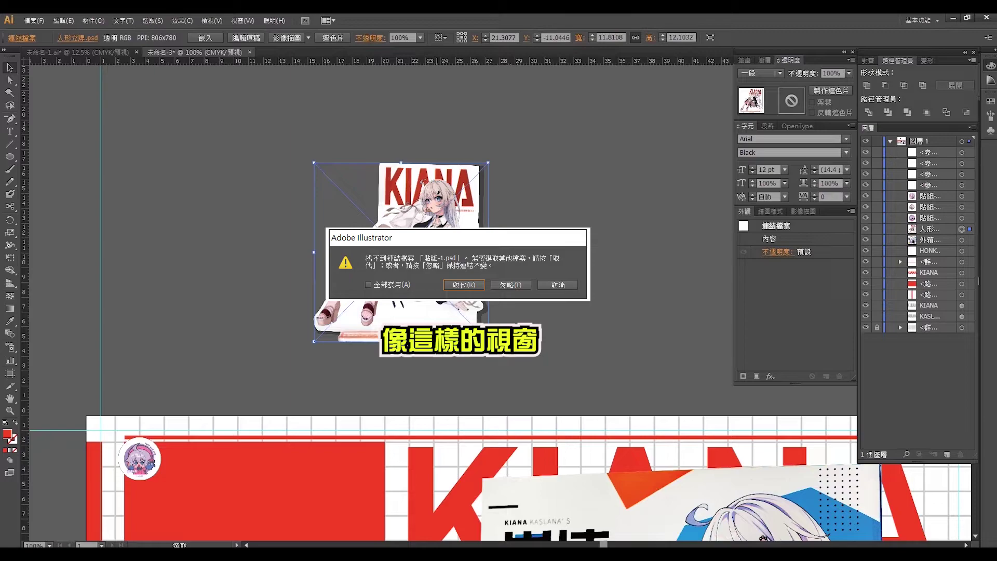
key("Escape")
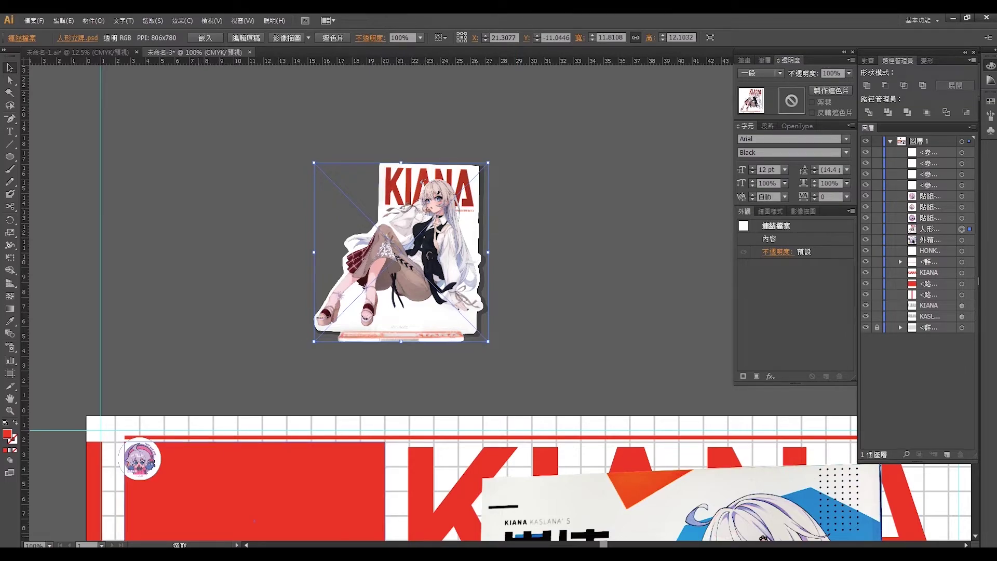
left_click(144, 505)
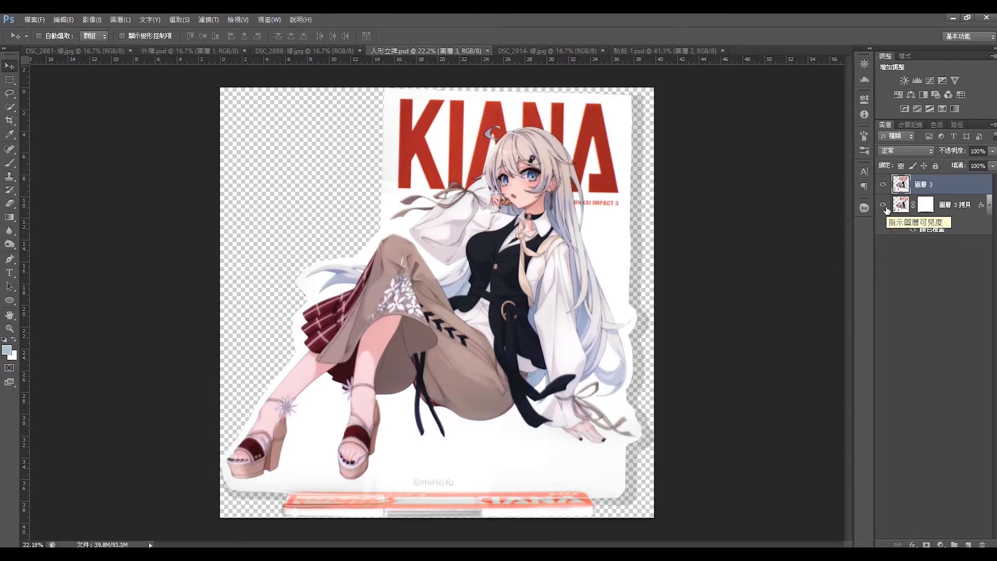
Step: Shift the standee's Master hue by +180 to teal and save 人形立牌.psd
key("ctrl+u")
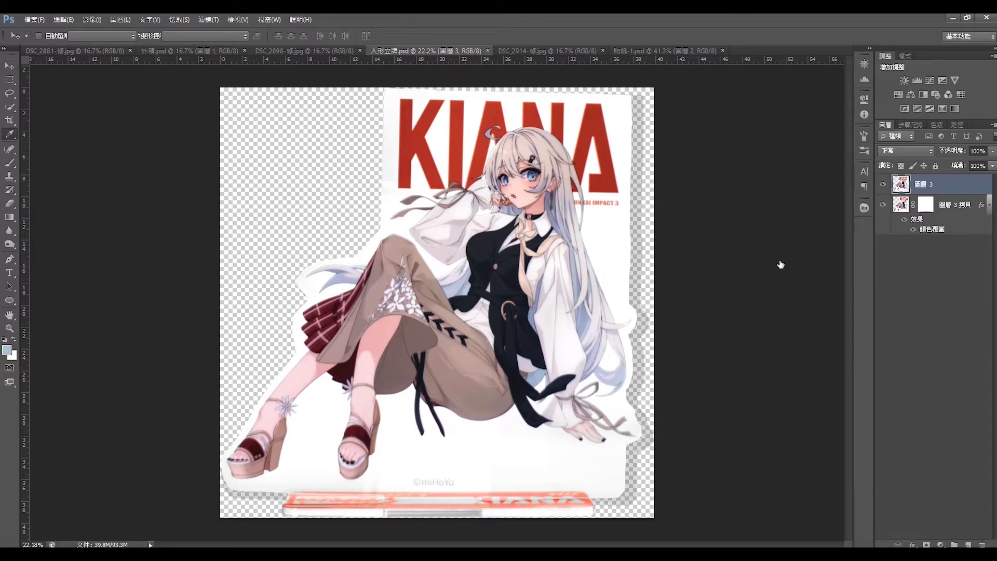
left_click(760, 235)
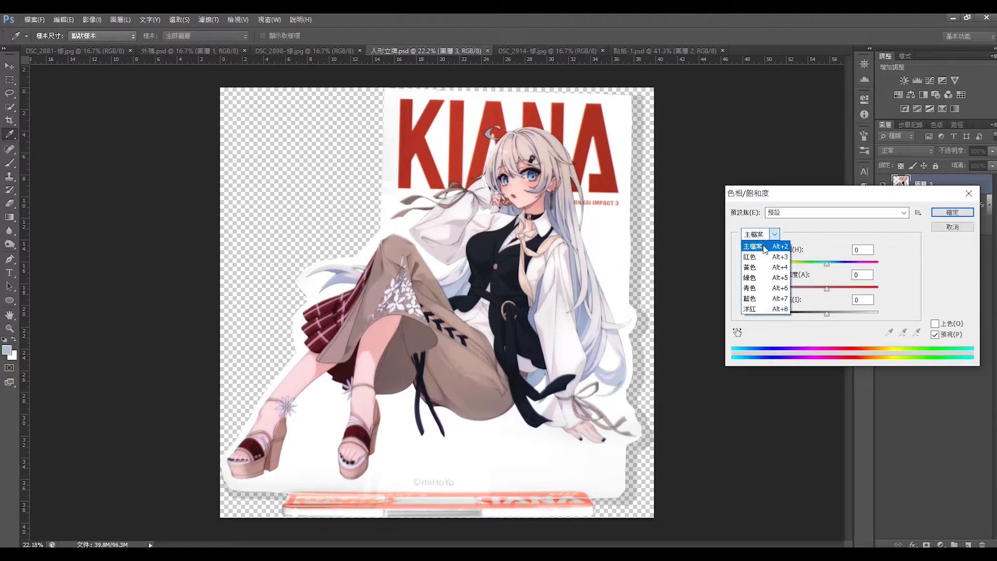
left_click(768, 247)
left_click_drag(828, 264, 893, 273)
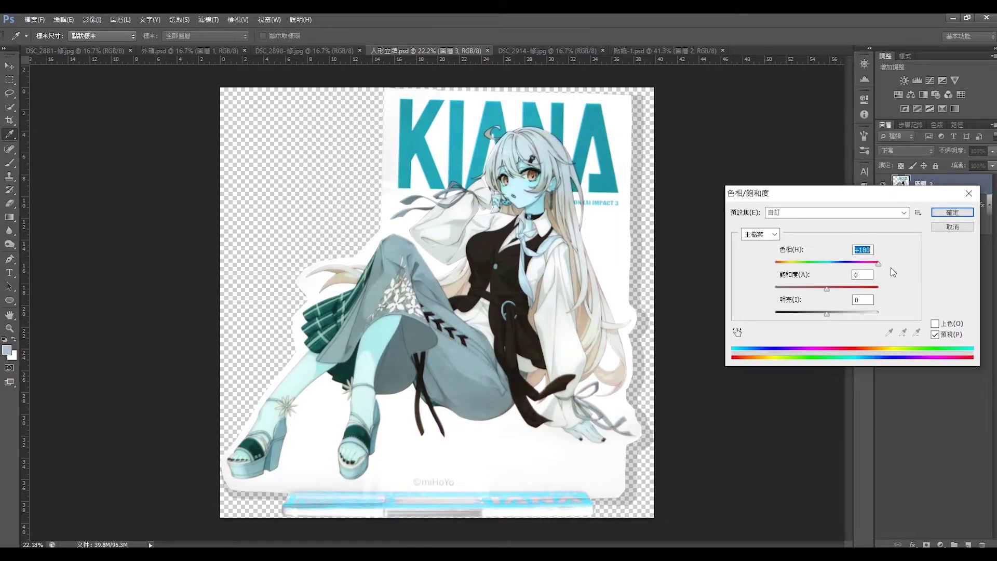
left_click(956, 213)
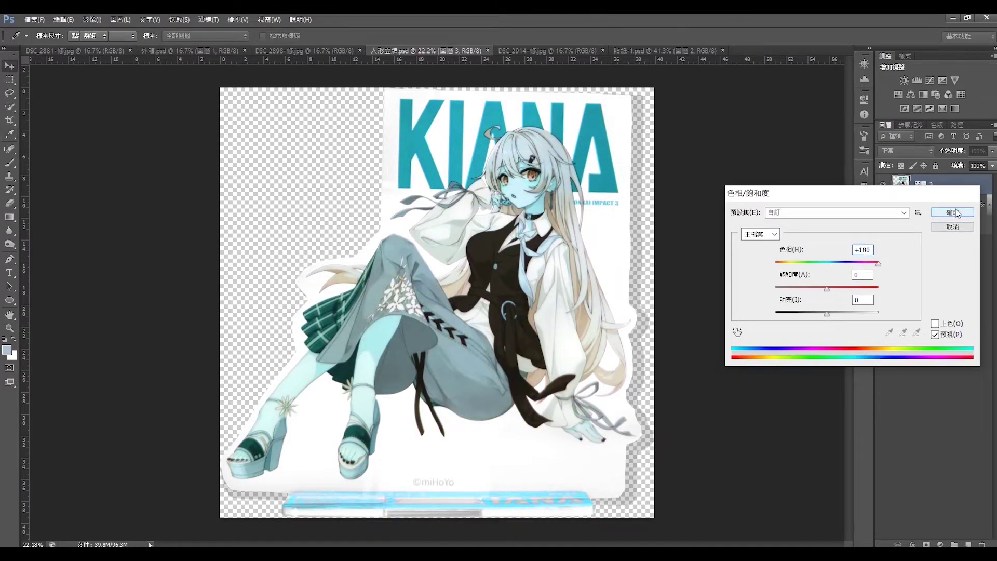
key("ctrl+s")
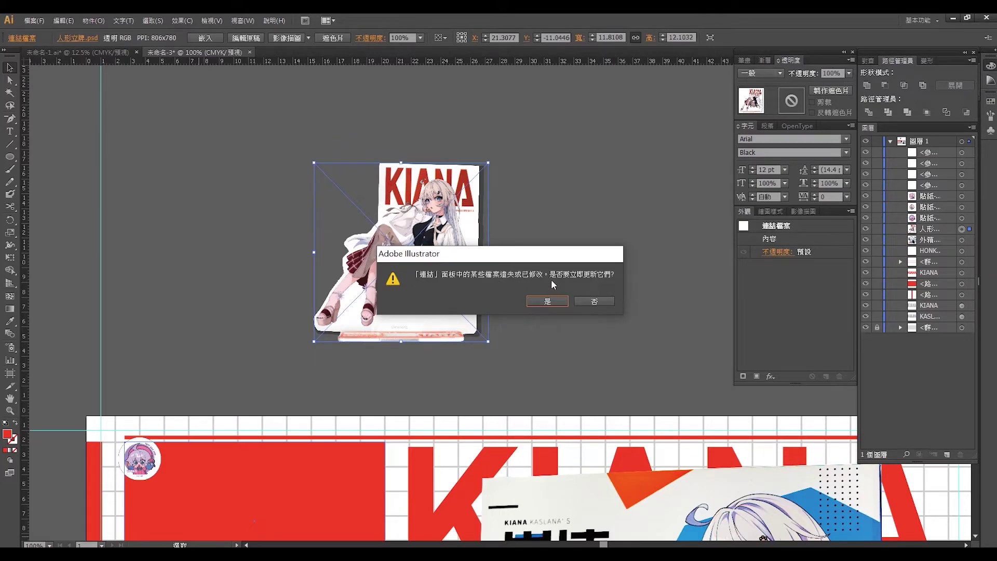
Step: Accept the link update so the standee shows teal, then reopen 人形立牌.psd in Photoshop
left_click(550, 300)
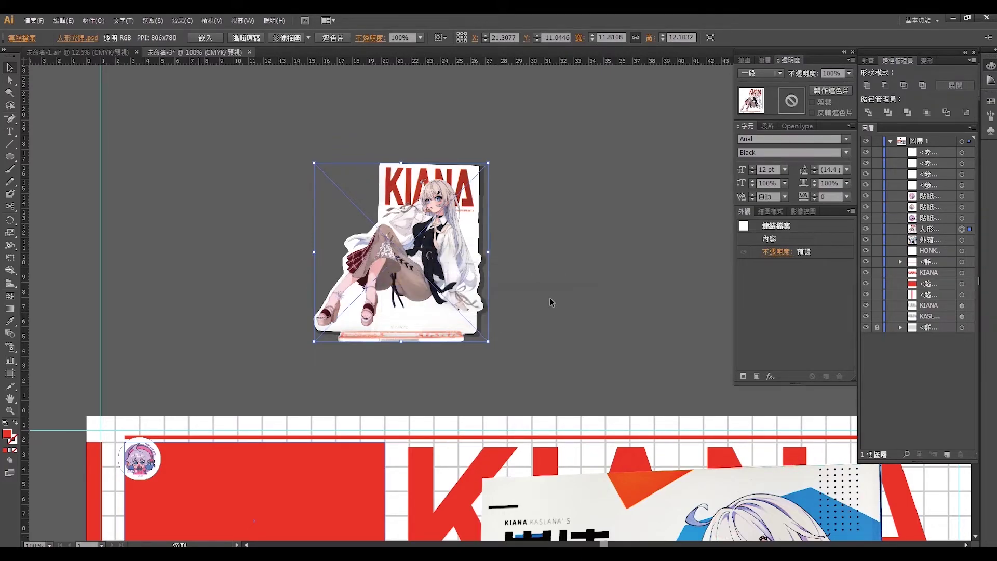
mouse_move(516, 372)
left_mouse_down()
mouse_move(258, 224)
mouse_move(352, 142)
left_mouse_up()
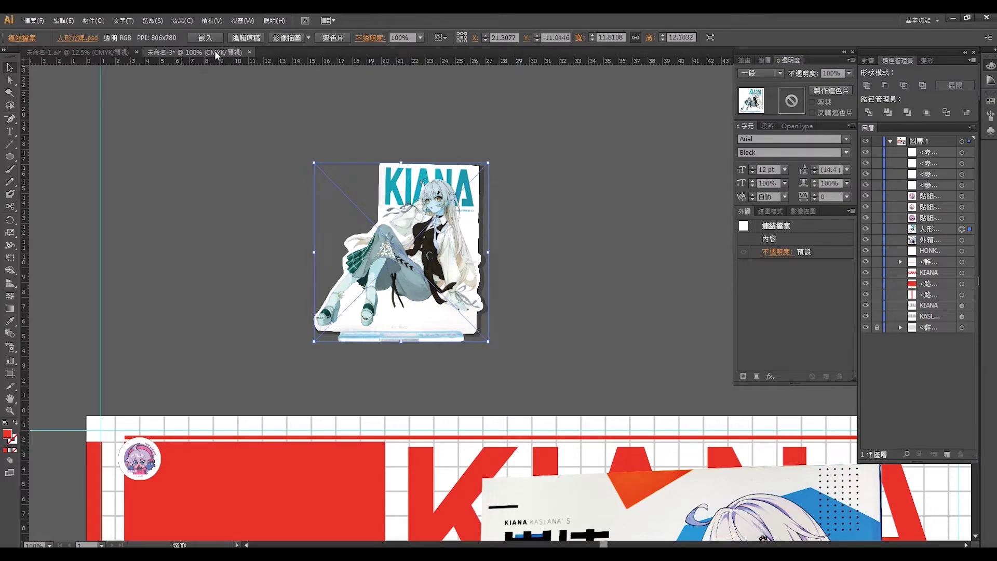
left_click(231, 39)
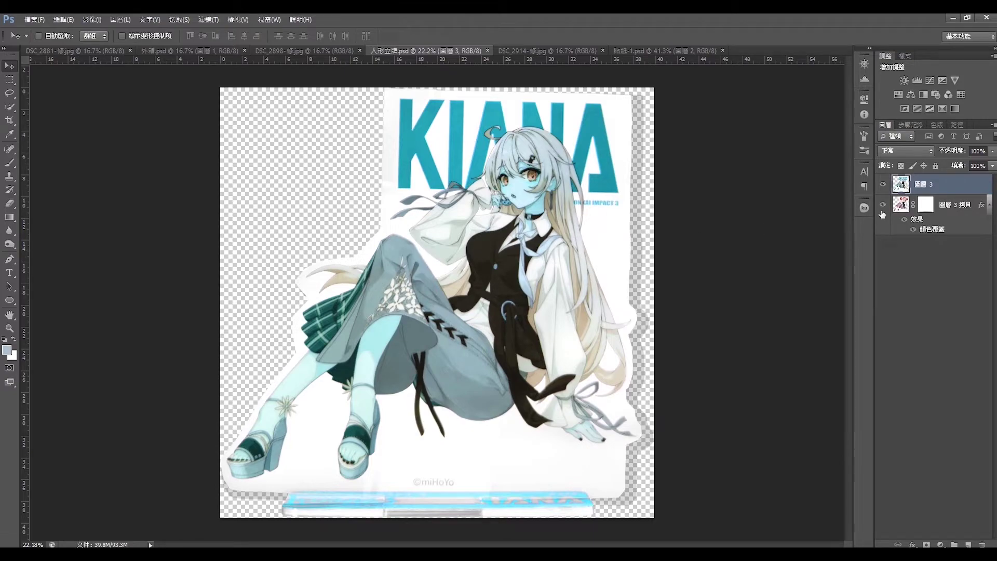
Step: Revert 人形立牌.psd to its Open history state, save it, and return to Illustrator
left_click(910, 124)
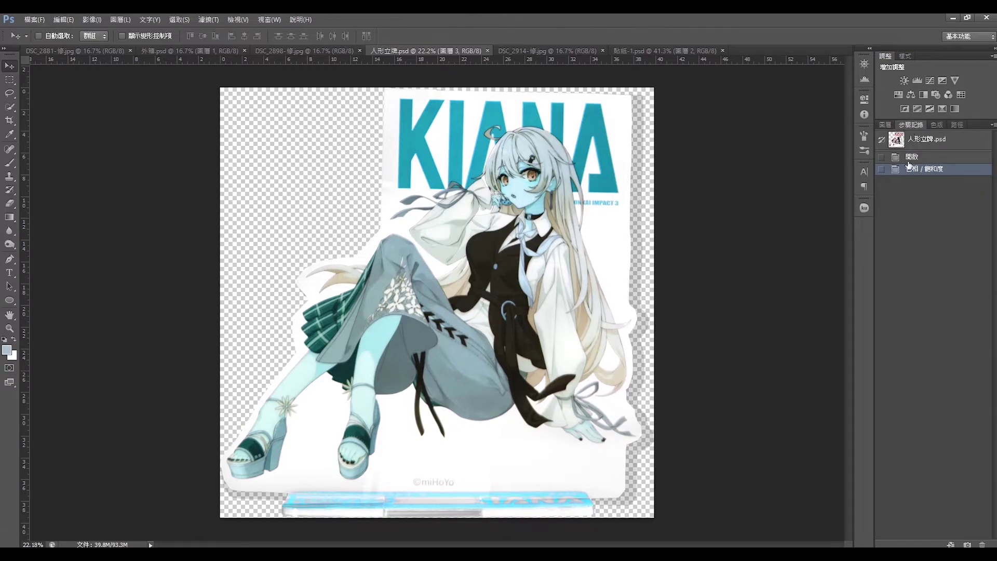
left_click(912, 158)
left_click(886, 124)
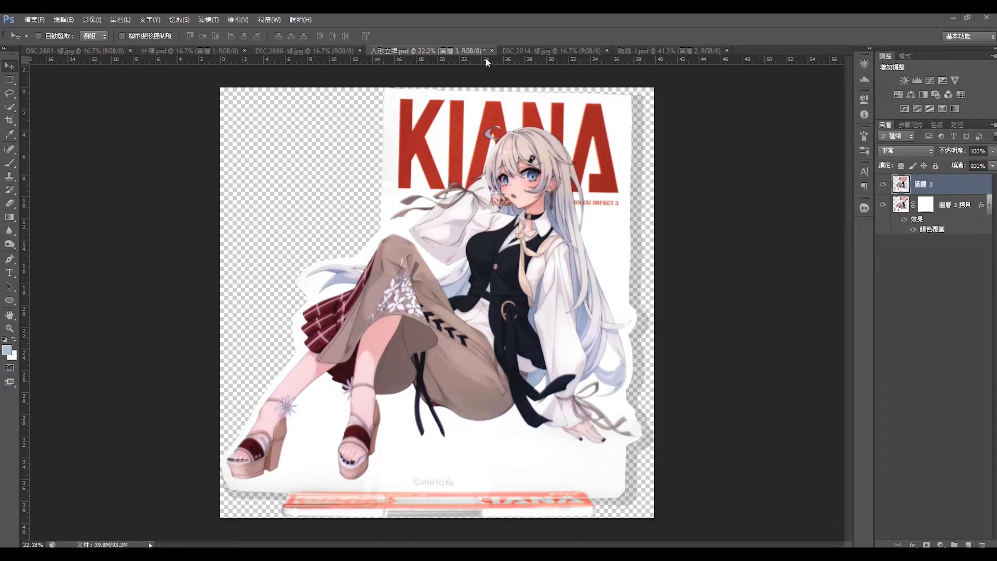
key("ctrl+s")
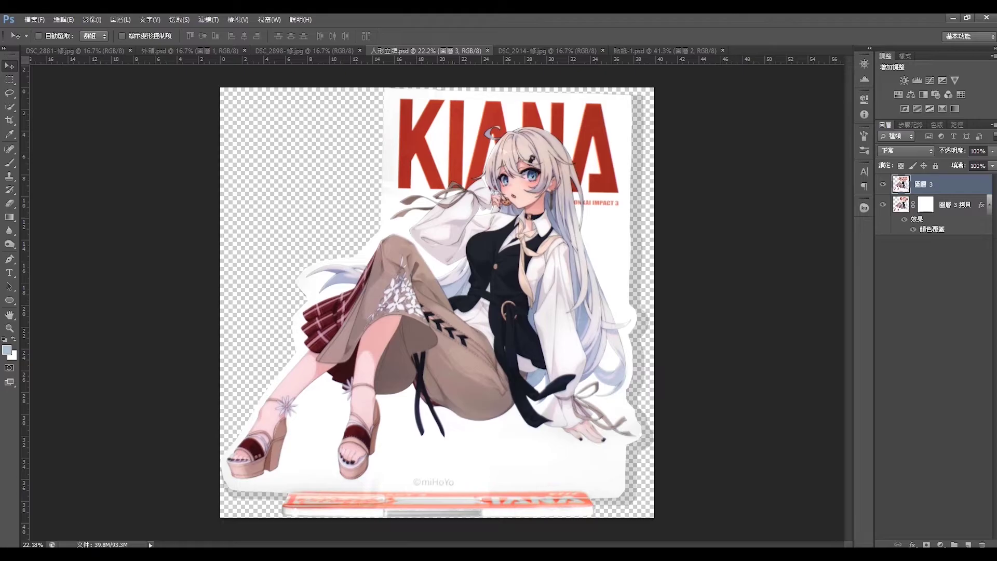
key("alt+Tab")
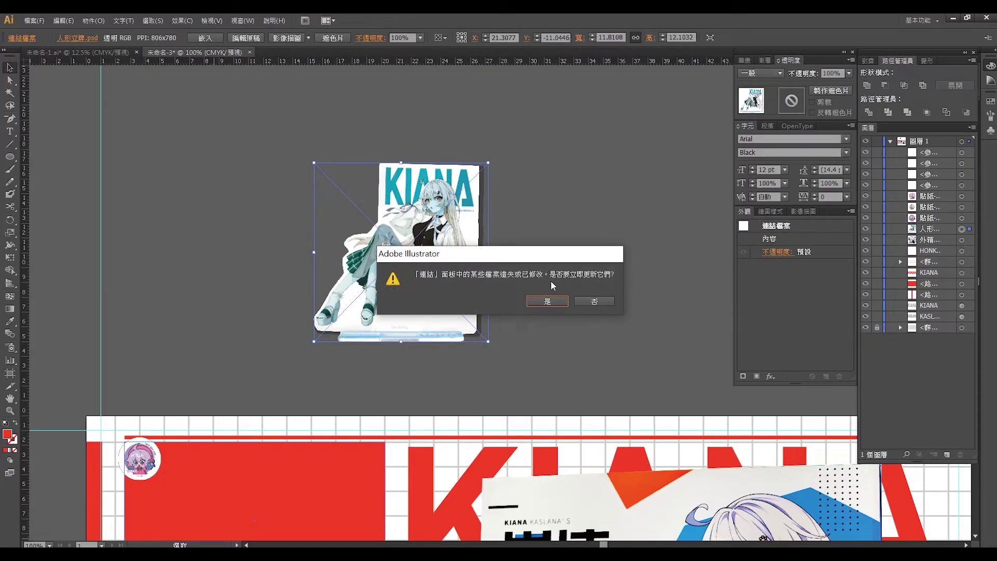
Step: Update the modified link so the placed standee returns to its original red colours
left_click(548, 302)
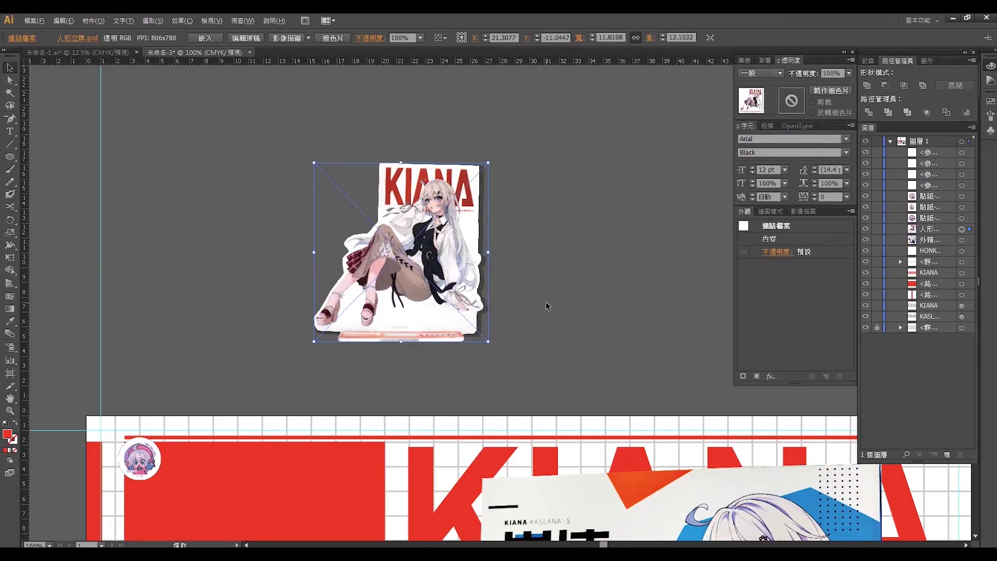
scroll(545, 305, "down", 3)
scroll(531, 258, "up", 1)
key("space")
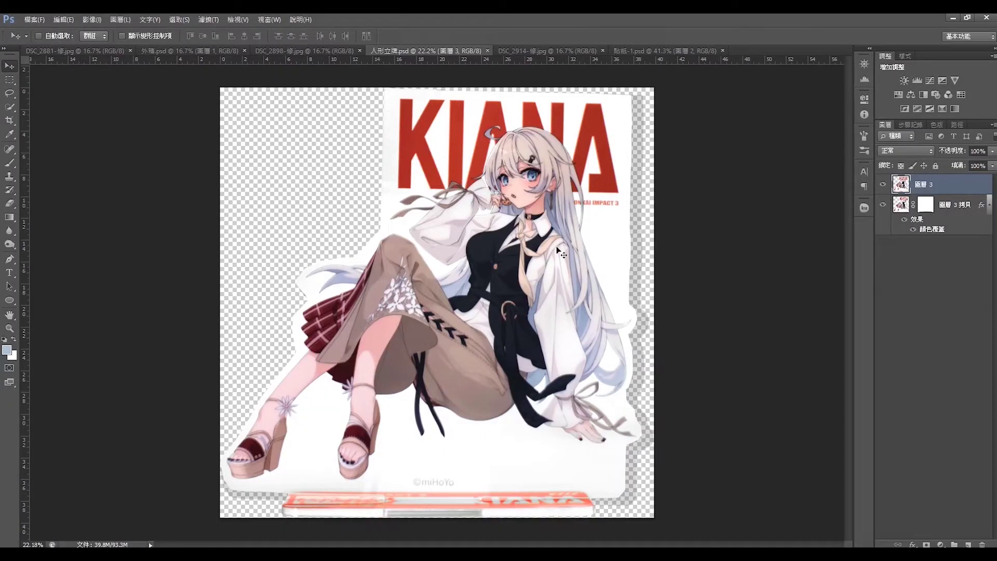
Step: Scroll the view and drag-select several objects on the banner
scroll(504, 310, "down", 1)
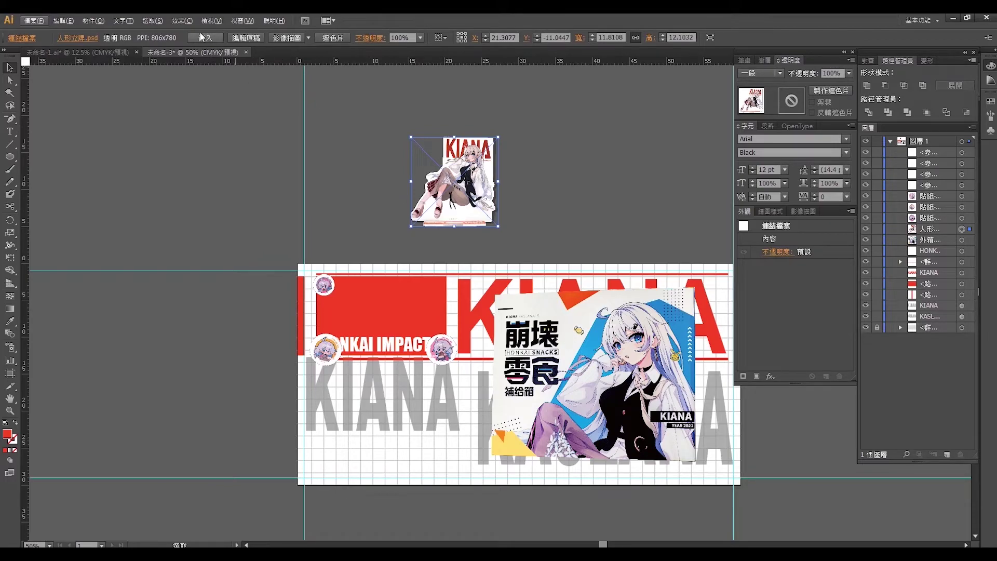
mouse_move(245, 195)
left_mouse_down()
mouse_move(814, 531)
mouse_move(376, 291)
left_mouse_up()
Step: Select the linked 人形立牌.psd standee and embed it via 嵌入, confirming Photoshop Import Options
left_click(553, 100)
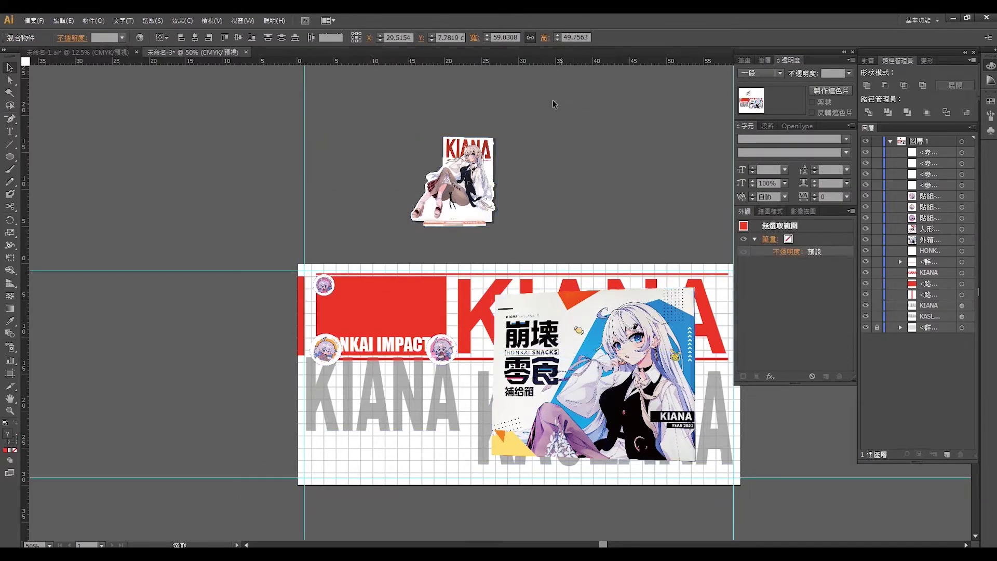
scroll(542, 138, "right", 3)
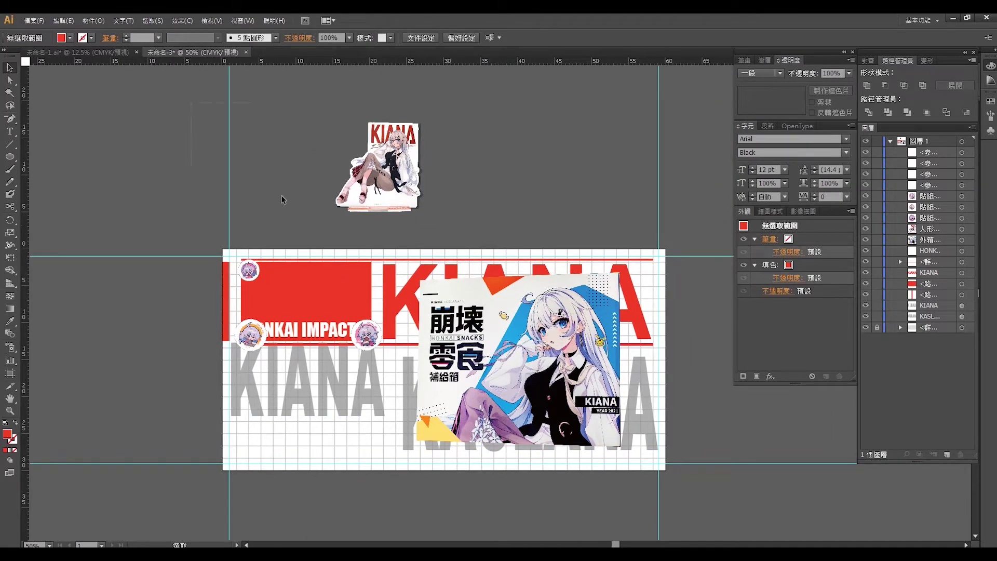
key("ctrl+a")
left_click(703, 507)
left_click_drag(163, 111, 701, 488)
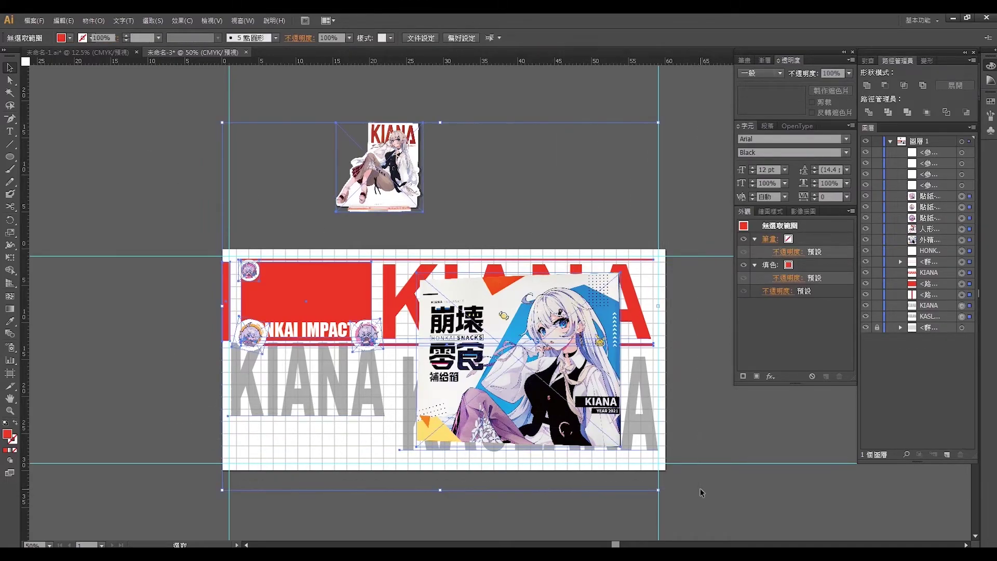
left_click(166, 120)
left_click(403, 166)
left_click(197, 38)
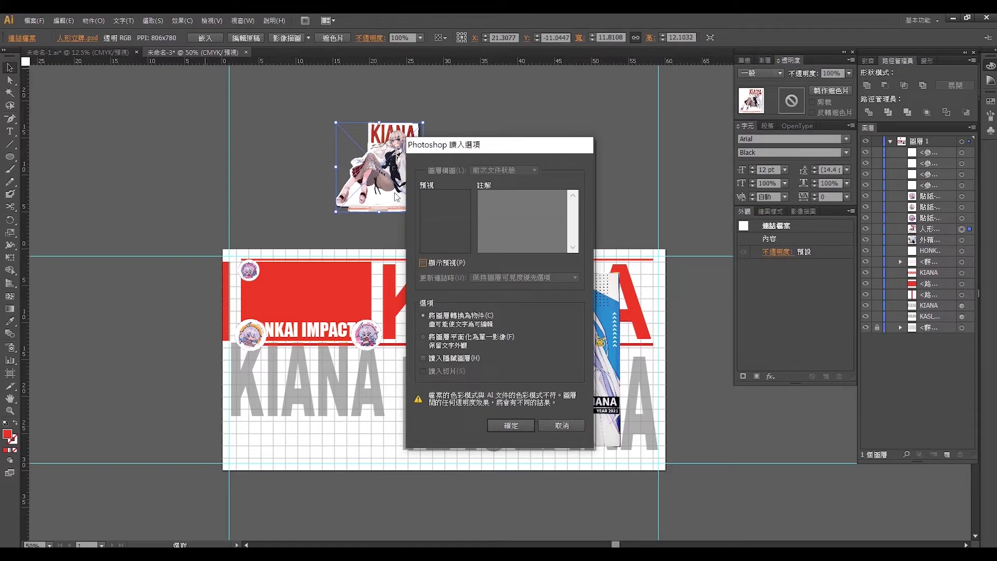
left_click(504, 427)
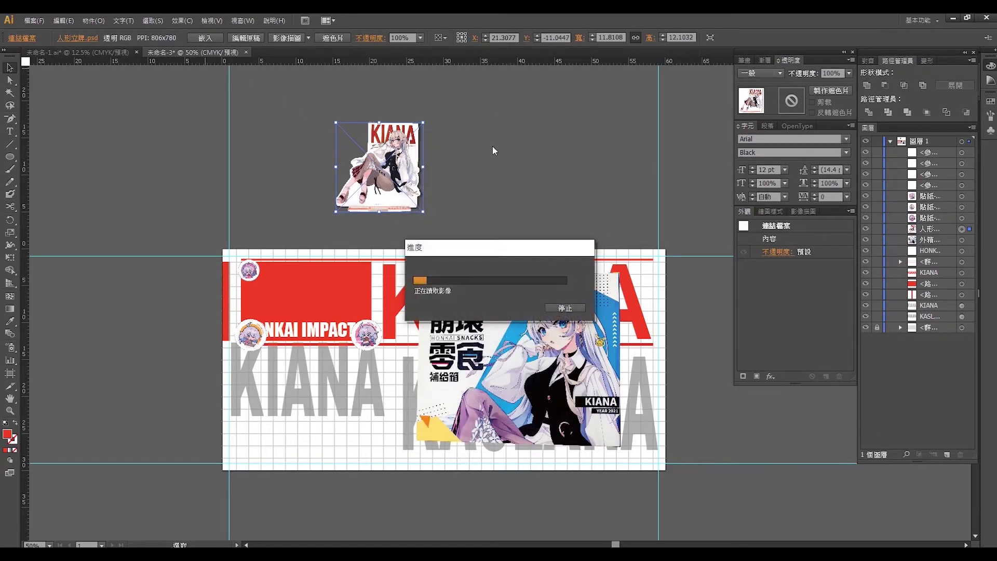
left_click(477, 173)
left_click(397, 170)
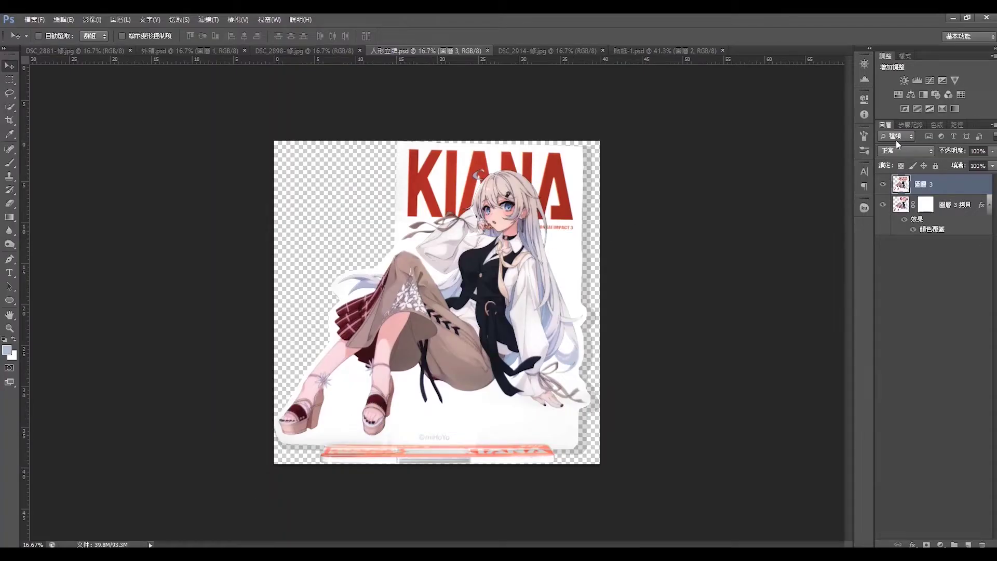
Step: Restore 人形立牌.psd to its cyan 色相/飽和度 history state, save, and return to Illustrator
left_click(919, 124)
left_click(925, 171)
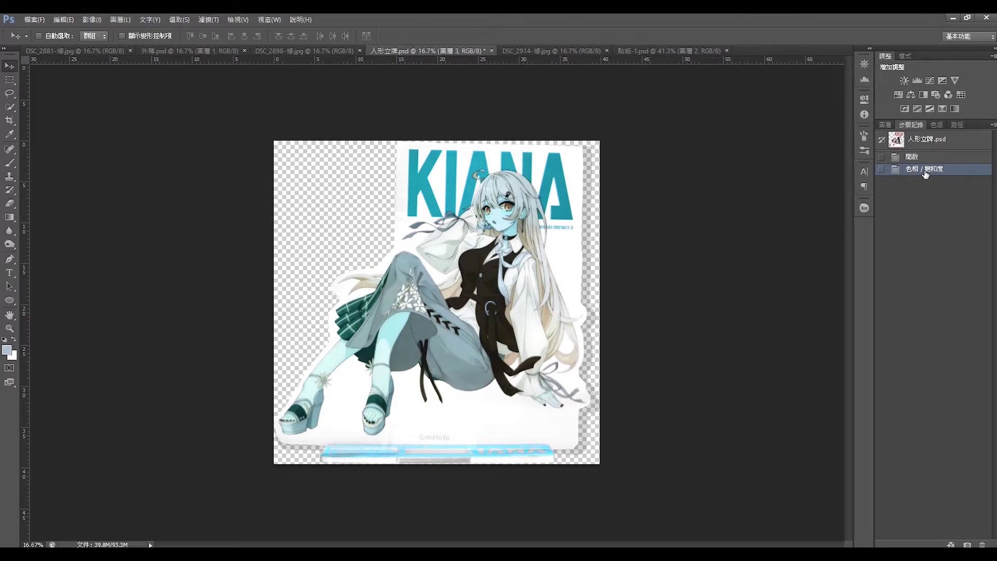
key("ctrl+s")
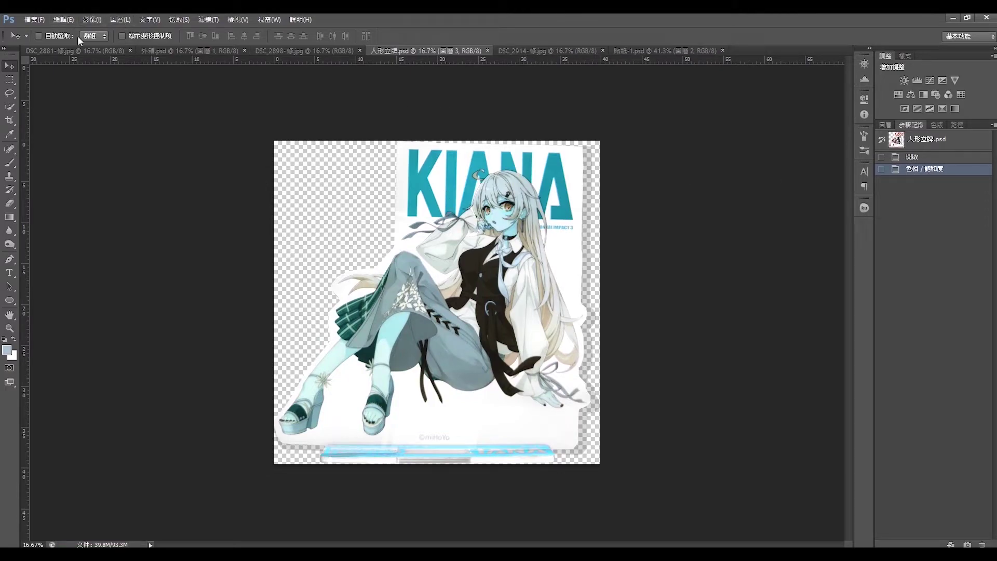
key("alt+Tab")
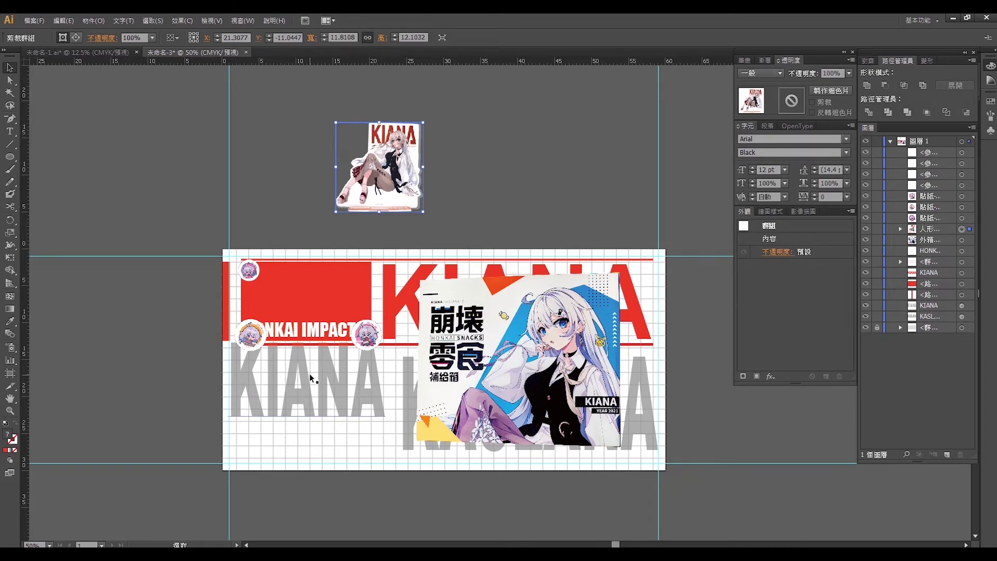
Step: Move the grey KIANA text off the banner onto the canvas above and raise it
left_click_drag(310, 396, 545, 183)
left_click_drag(541, 100, 435, 139)
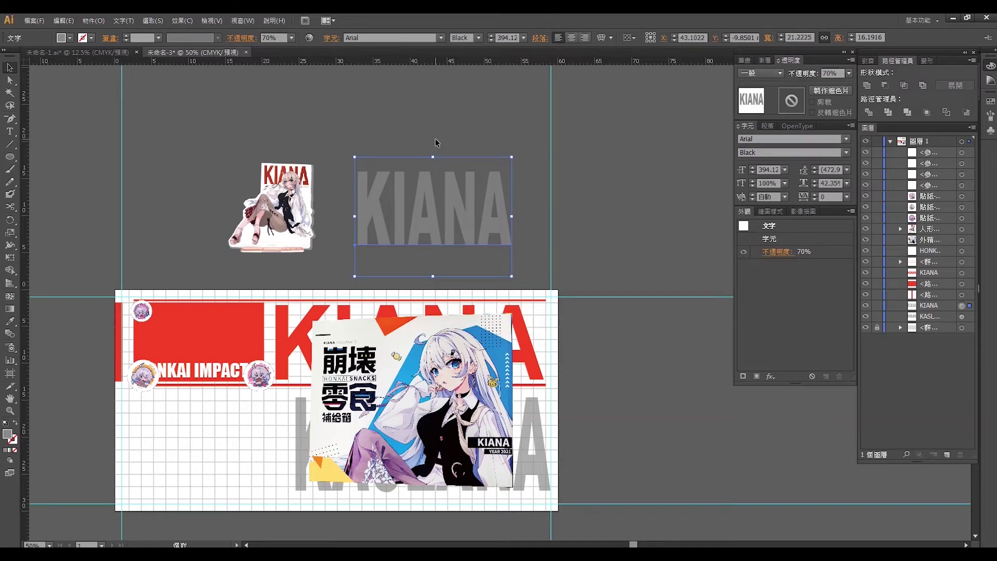
mouse_move(423, 221)
left_mouse_down()
mouse_move(425, 167)
mouse_move(429, 202)
left_mouse_up()
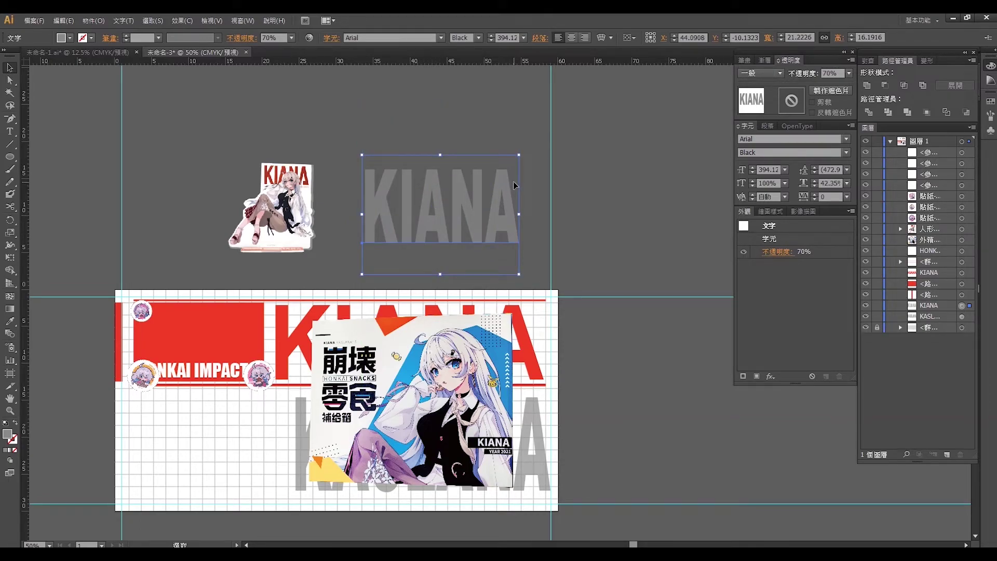
Step: Convert the grey KIANA text to outlines with 建立外框 (Create Outlines)
right_click(441, 197)
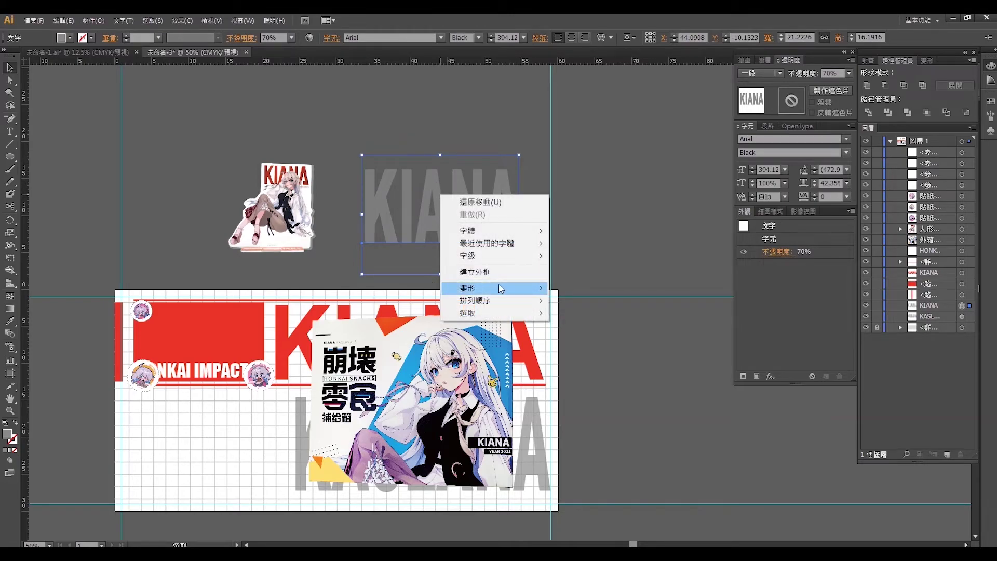
left_click(401, 221)
right_click(421, 219)
left_click(479, 204)
right_click(480, 204)
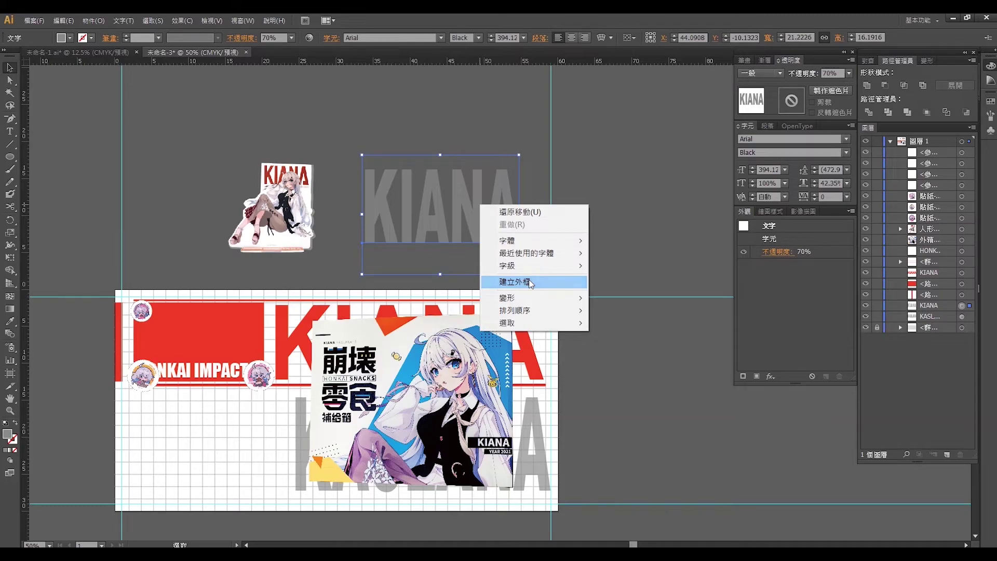
left_click(530, 282)
left_click(579, 260)
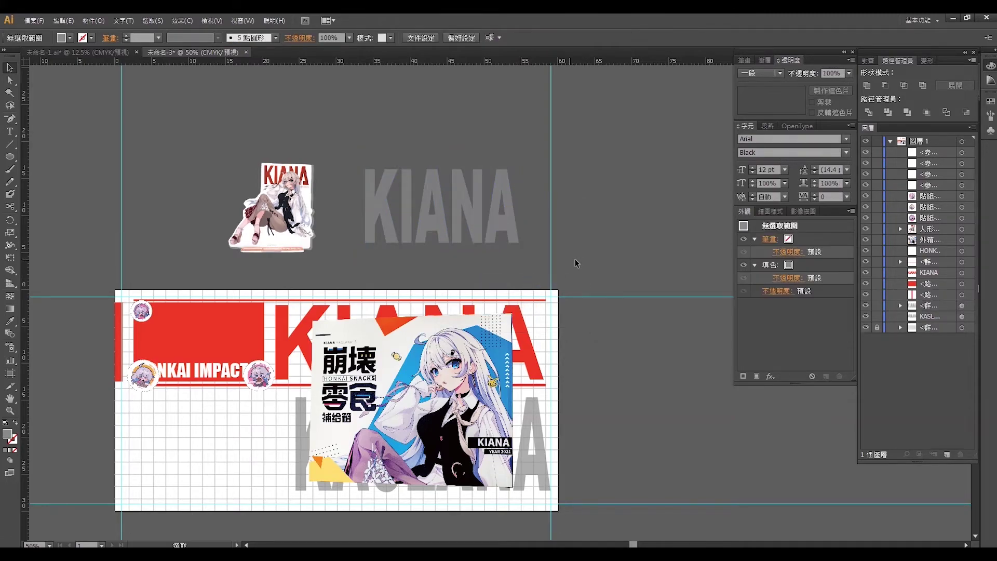
Step: Move the outlined KIANA group higher above the banner and reselect it
mouse_move(457, 208)
left_mouse_down()
mouse_move(456, 138)
mouse_move(441, 249)
mouse_move(440, 151)
mouse_move(450, 153)
left_mouse_up()
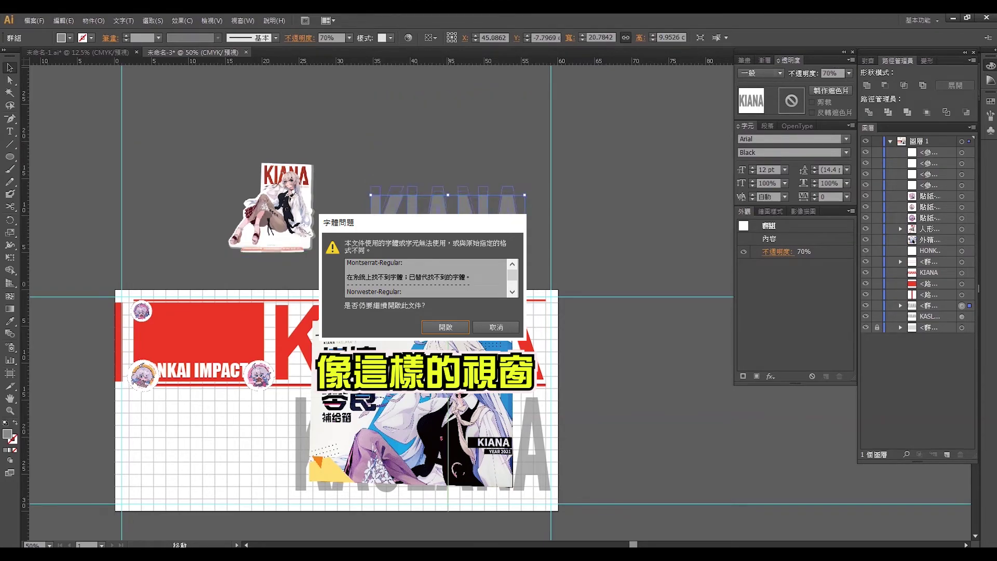
mouse_move(450, 153)
left_mouse_down()
mouse_move(444, 133)
mouse_move(450, 238)
mouse_move(450, 136)
mouse_move(444, 230)
mouse_move(434, 143)
left_mouse_up()
right_click(434, 145)
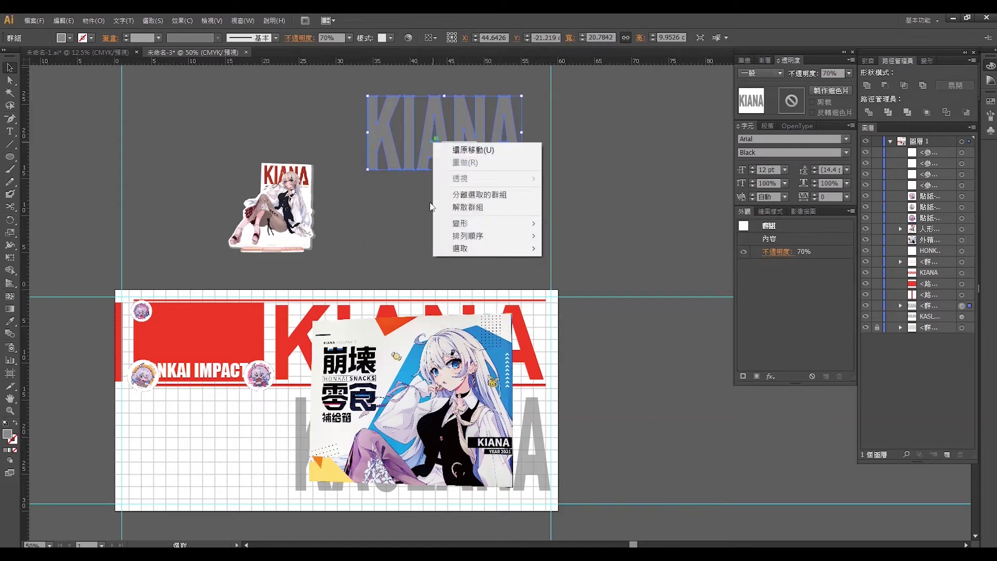
left_click(422, 214)
left_click(431, 152)
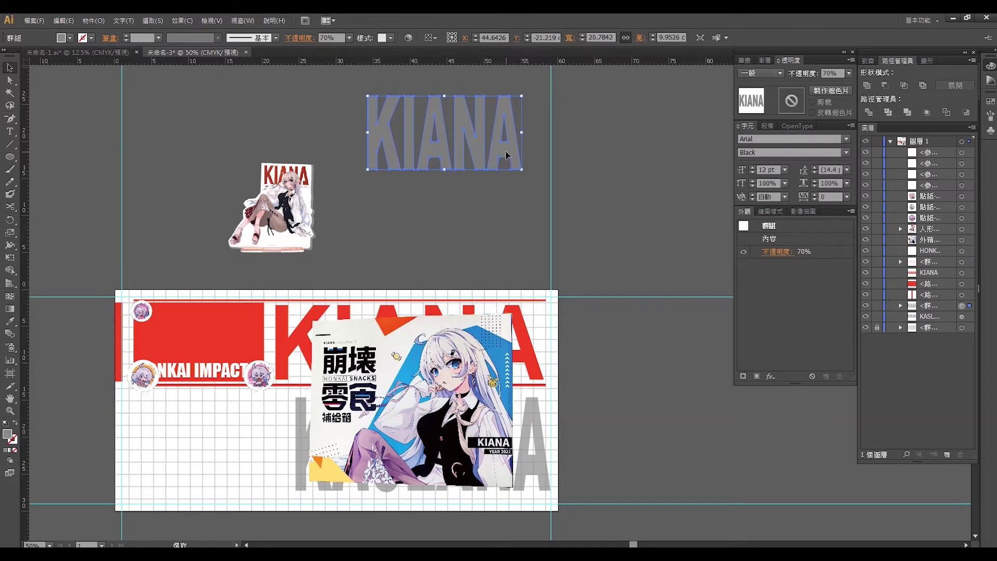
Step: Ungroup the outlined KIANA letters after briefly editing inside the group
double_click(445, 149)
left_click(438, 130)
left_click_drag(438, 130, 440, 232)
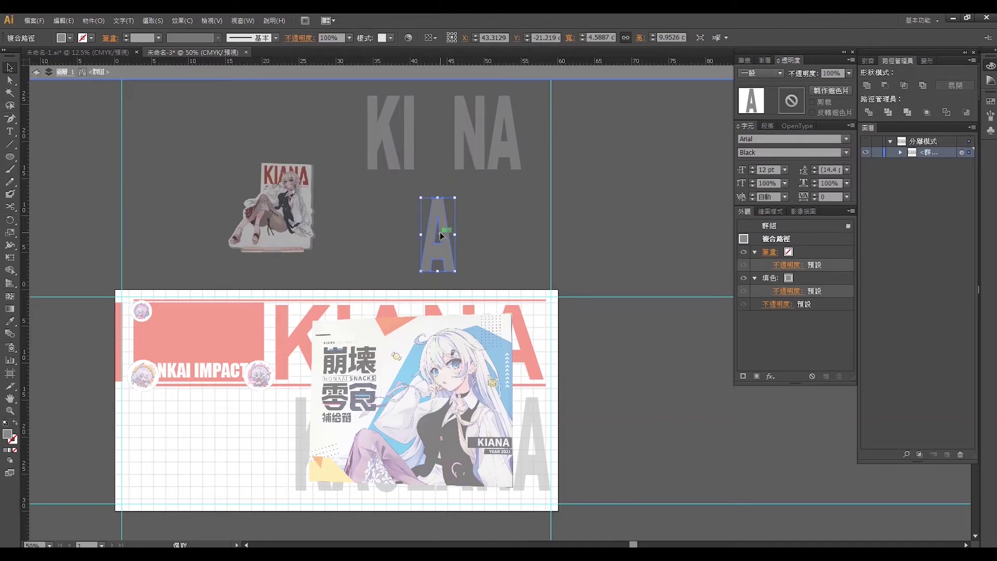
key("ctrl+z")
double_click(474, 233)
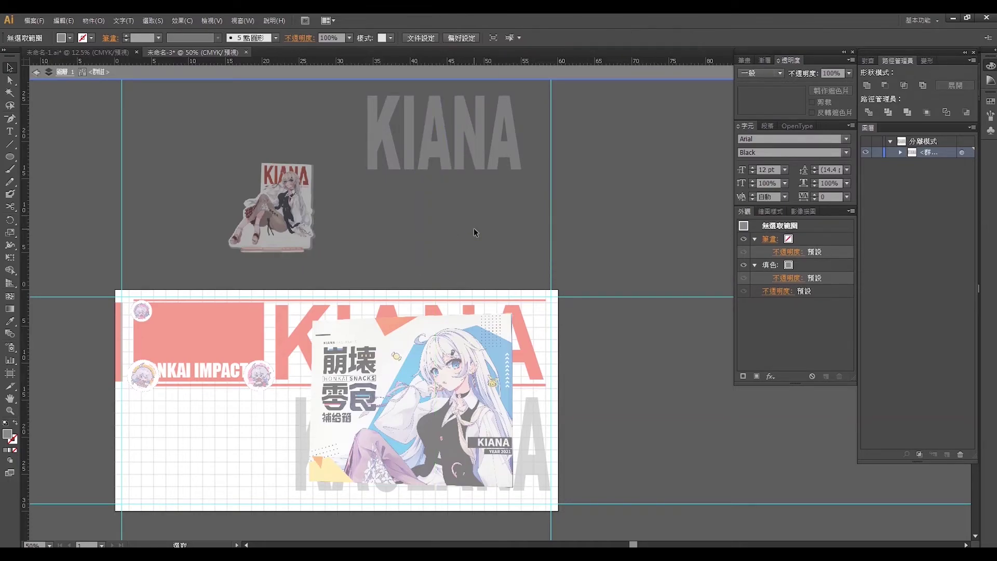
left_click(442, 148)
right_click(435, 151)
left_click(463, 189)
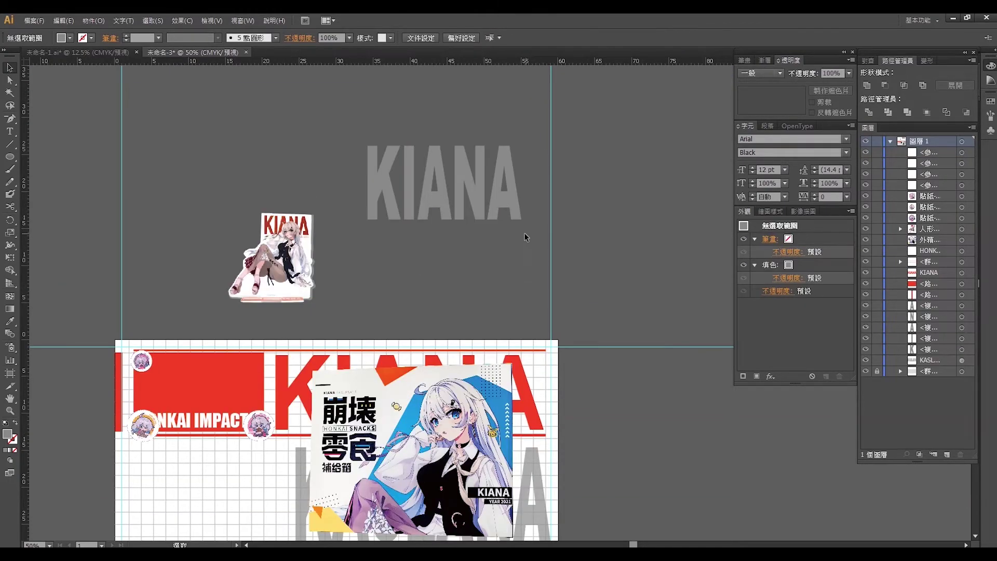
mouse_move(448, 190)
left_mouse_down()
mouse_move(363, 132)
mouse_move(444, 178)
left_mouse_up()
left_click(584, 208)
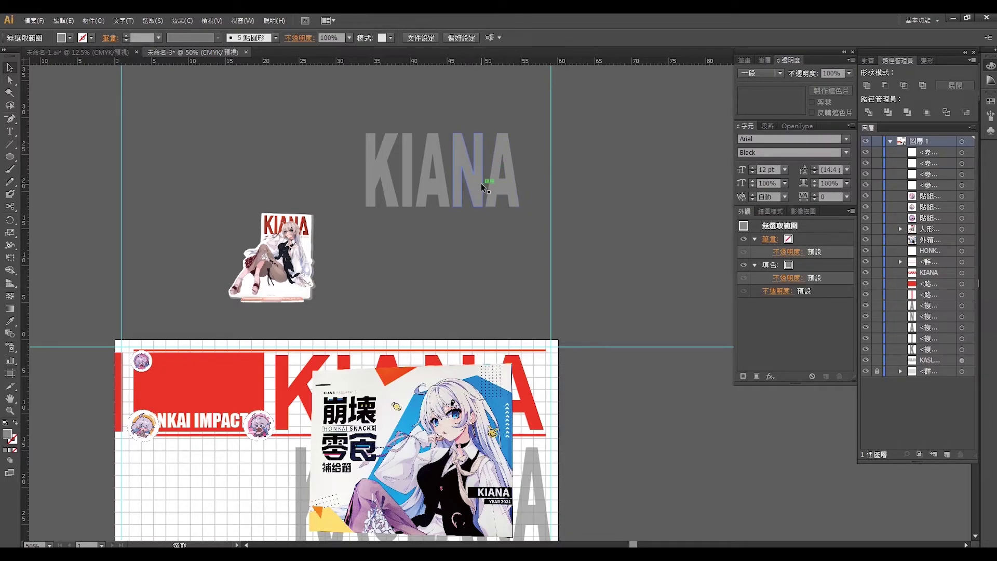
Step: Give the KIANA letters the yellow-orange preset gradient fill
left_click(393, 160)
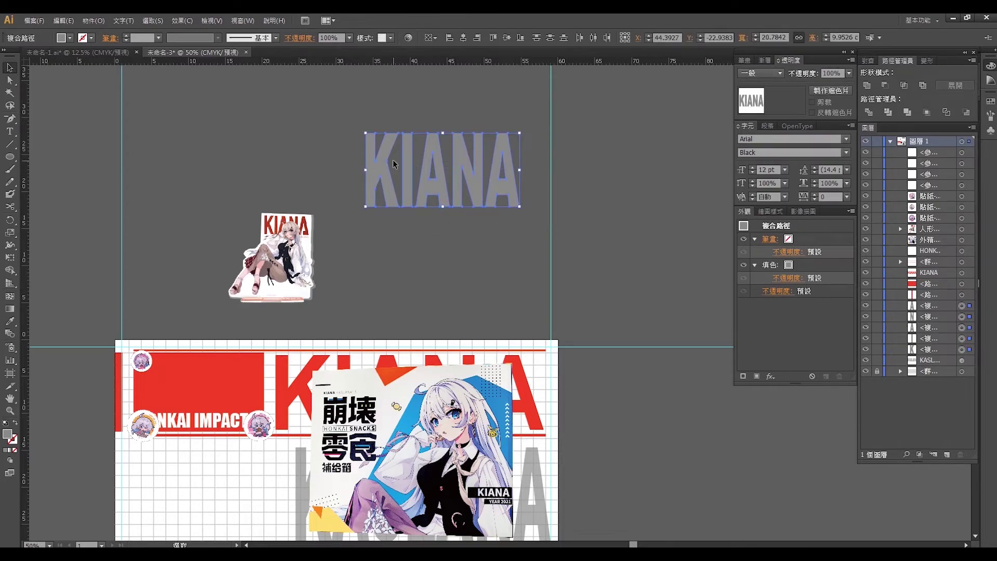
left_click(766, 60)
left_click(743, 78)
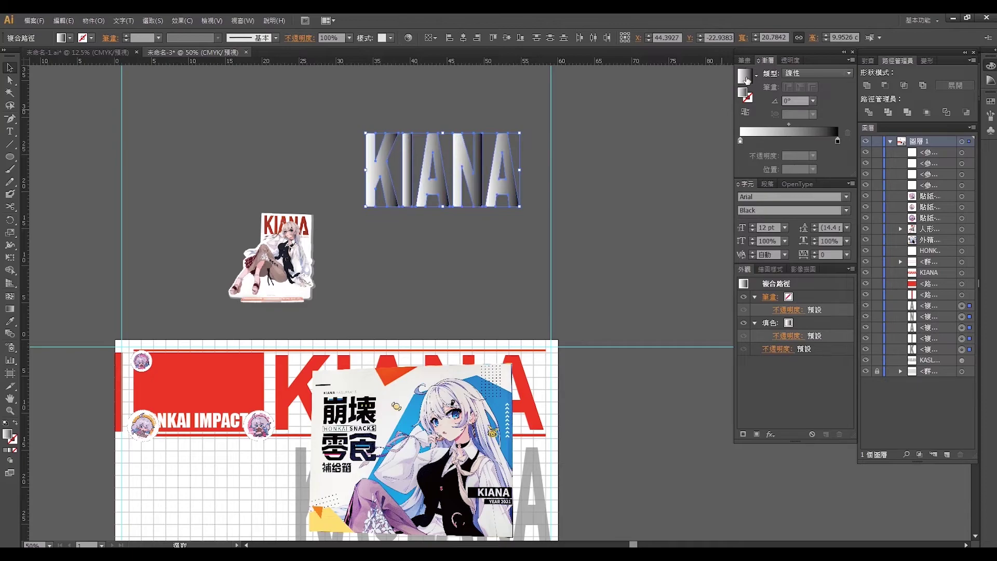
left_click(758, 76)
left_click(688, 109)
Step: Pull the KASLANA text up off the banner to sit beside KIANA
left_click(476, 179)
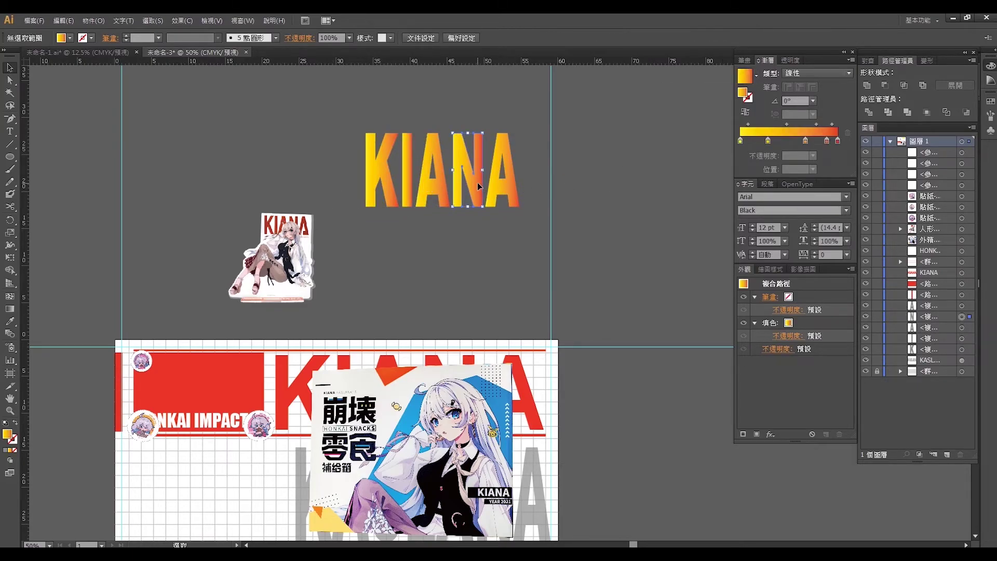
left_click(519, 229)
left_click_drag(519, 230, 318, 140)
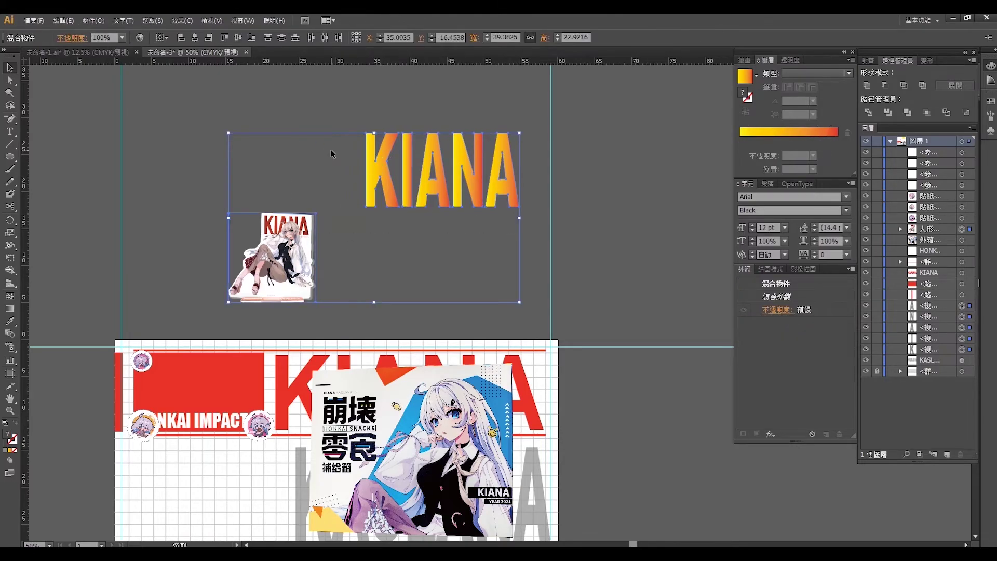
left_click(328, 161)
mouse_move(540, 472)
left_mouse_down()
mouse_move(608, 240)
mouse_move(665, 226)
left_mouse_up()
left_click(745, 77)
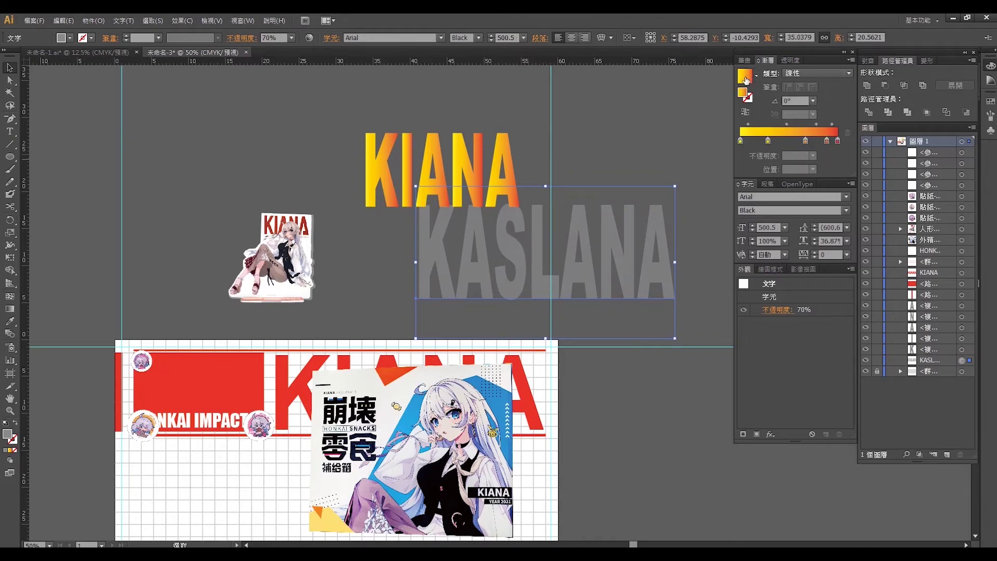
Step: Outline KASLANA below KIANA and give it the yellow-orange gradient angled at -31.5°
left_click(631, 164)
left_click_drag(596, 297, 575, 317)
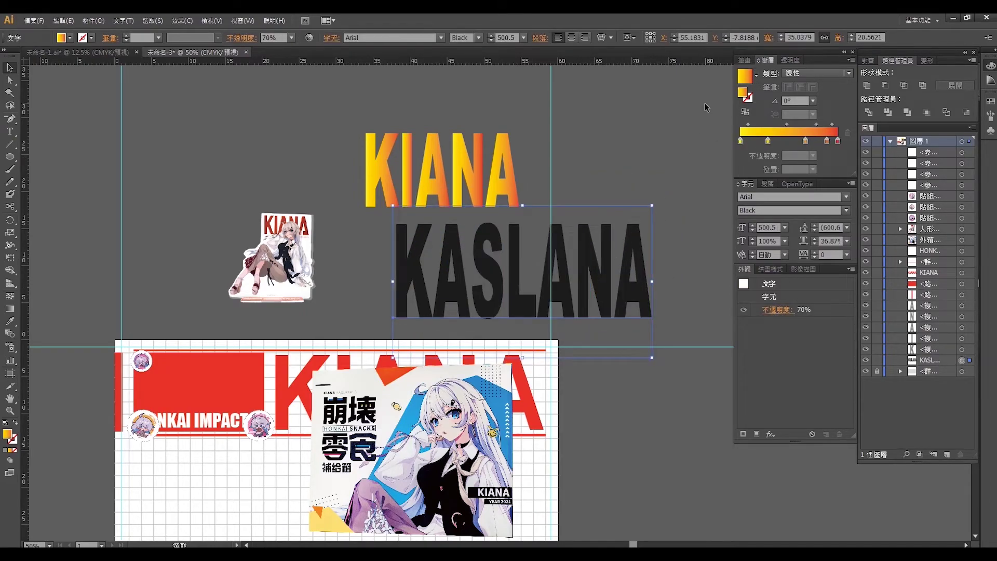
right_click(605, 291)
left_click(639, 370)
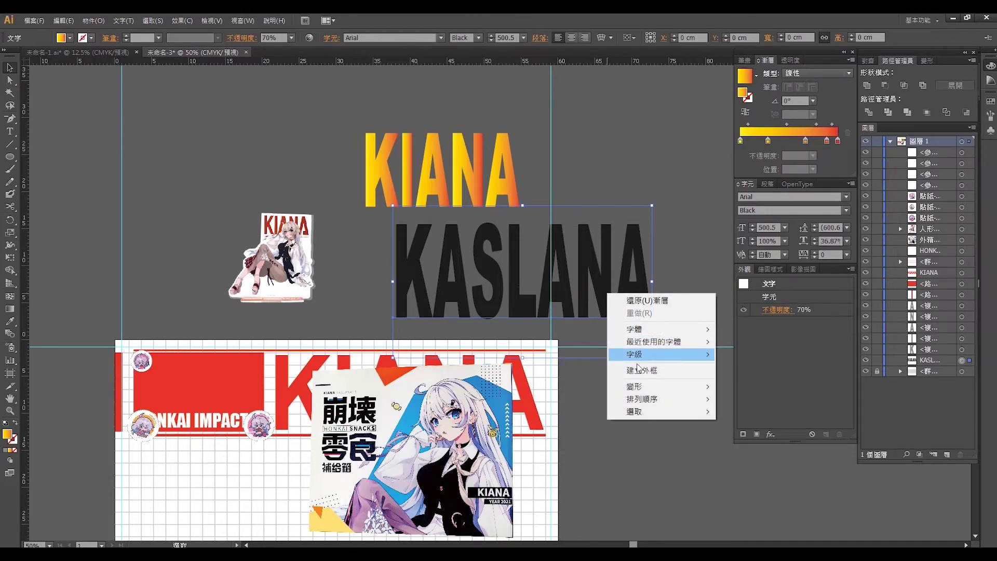
left_click(745, 78)
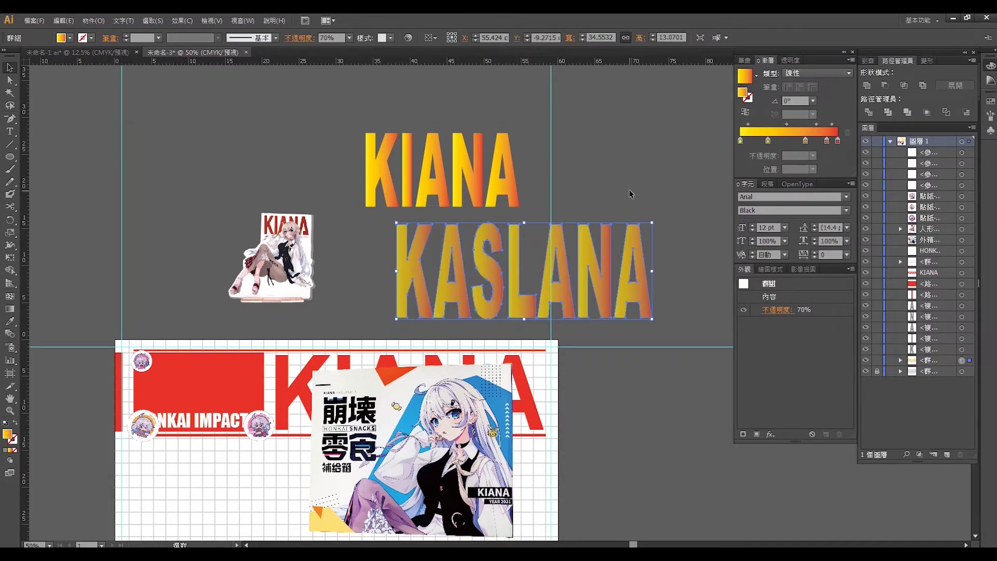
key("g")
left_click_drag(564, 292, 644, 277)
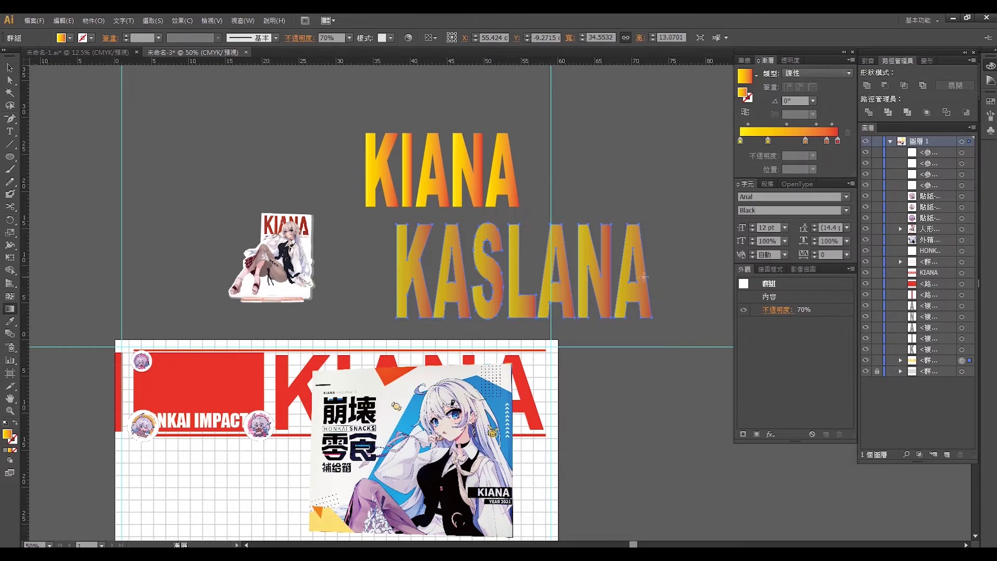
key("v")
key("ctrl+shift+a")
Step: Undo back past the KASLANA and KIANA gradient titles to the grey lettering
scroll(410, 423, "down", 1)
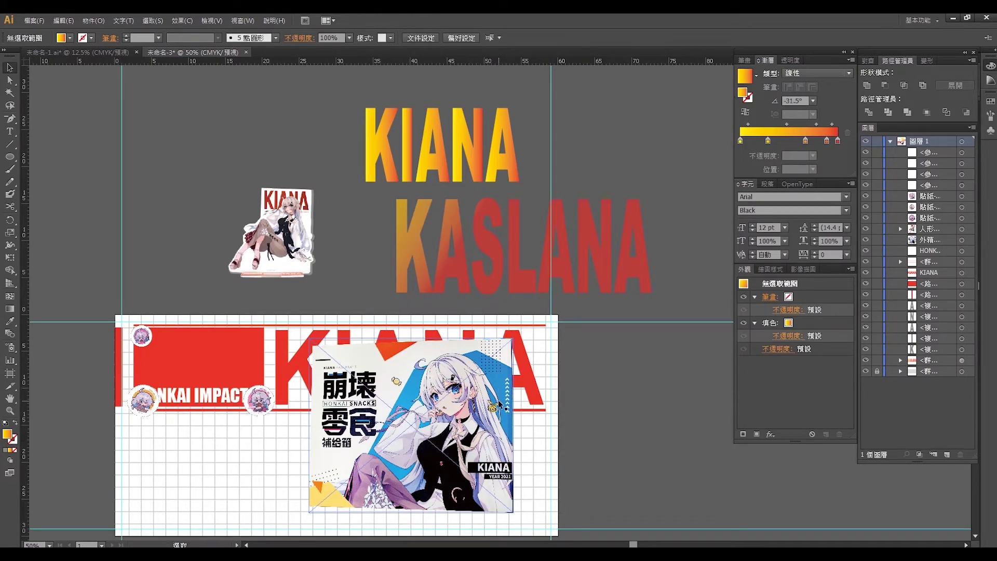
scroll(619, 424, "up", 2)
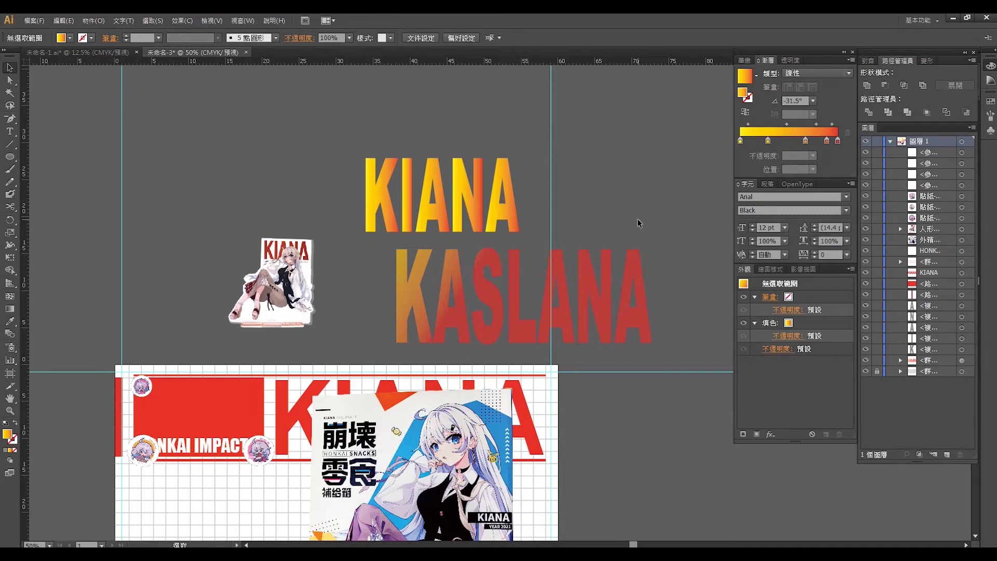
key("ctrl+z")
key("ctrl+z")
key("ctrl+z")
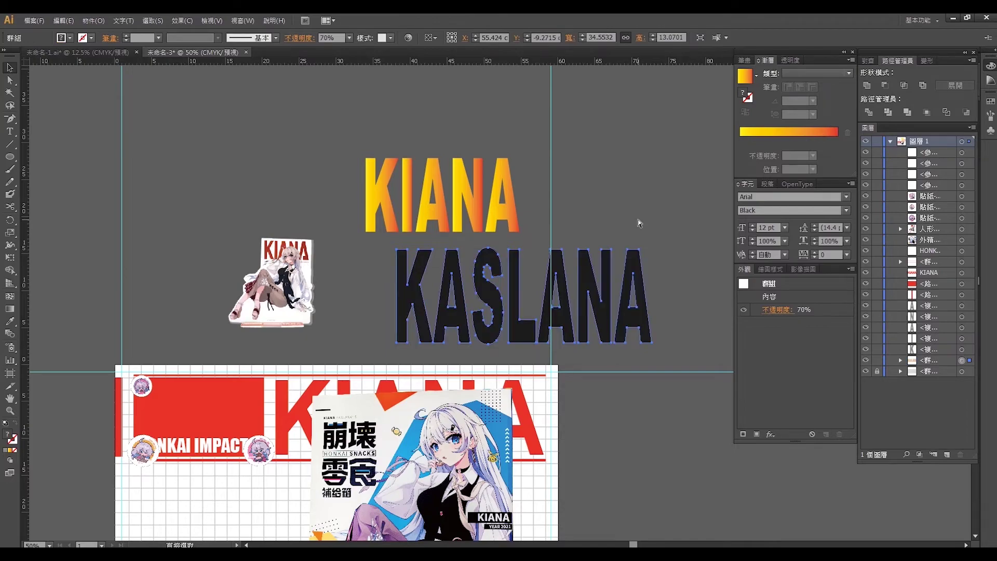
key("ctrl+z")
key("ctrl+z")
key("ctrl+z")
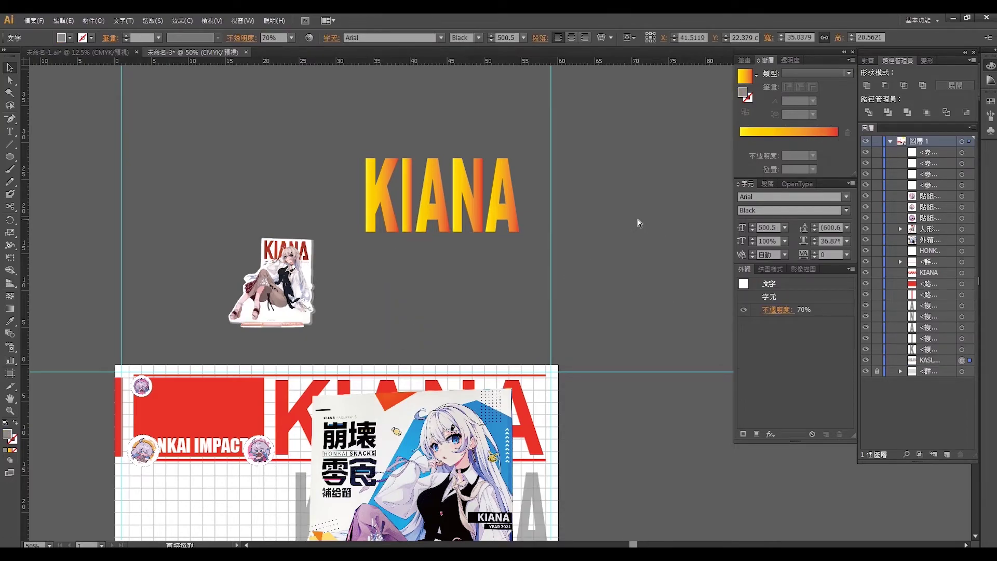
key("ctrl+z")
key("ctrl+z")
key("ctrl+z")
key("ctrl+z")
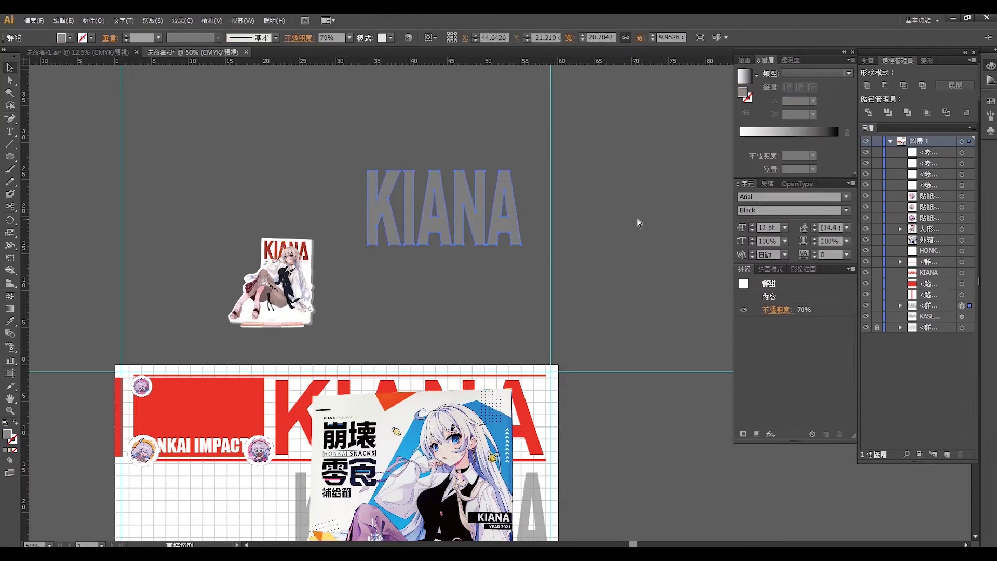
key("ctrl+z")
key("ctrl+z")
key("ctrl+z")
key("ctrl+z")
key("ctrl+z")
key("ctrl+z")
key("ctrl+z")
key("ctrl+z")
key("ctrl+z")
key("ctrl+z")
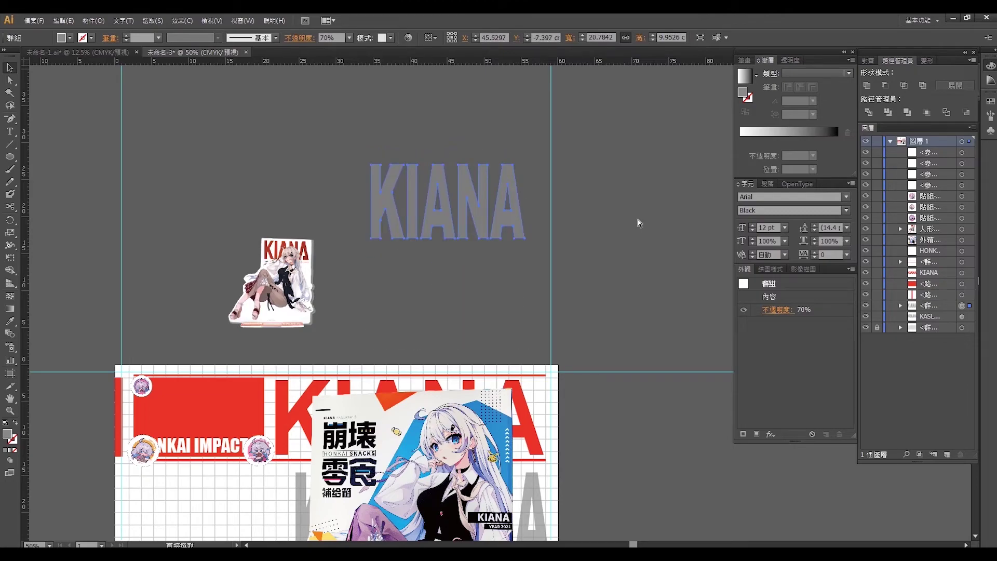
key("ctrl+z")
key("ctrl+z")
key("ctrl+z")
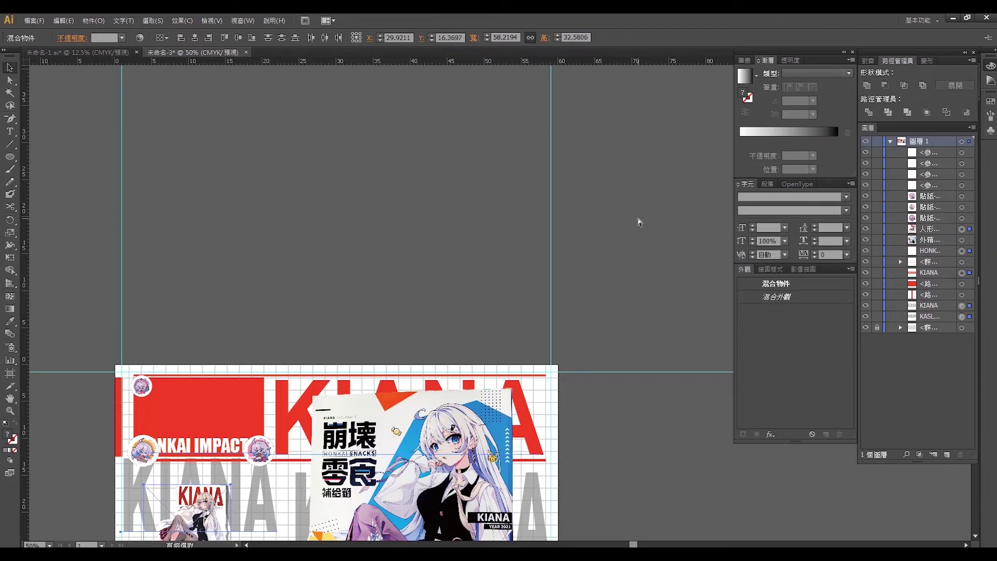
scroll(602, 261, "down", 5)
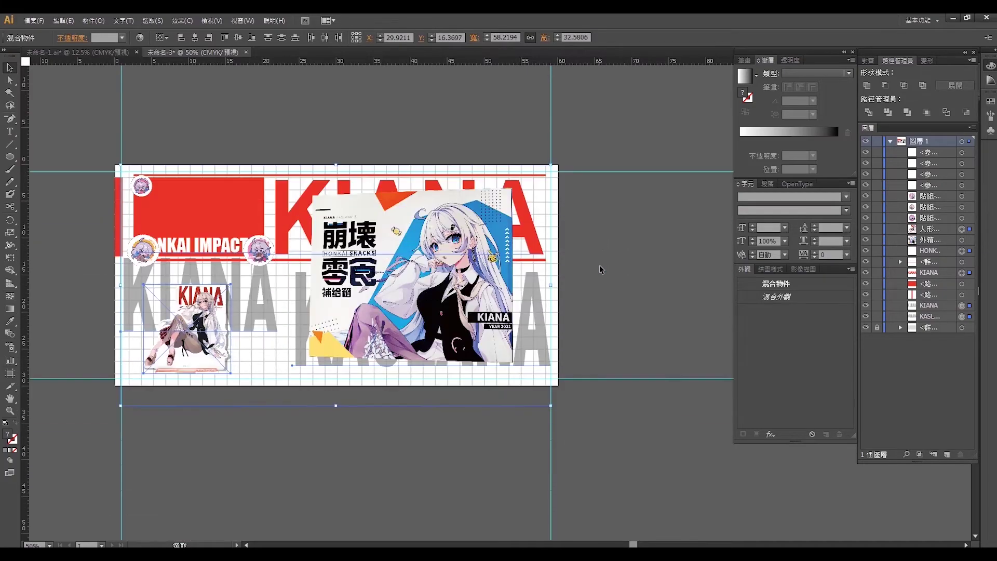
Step: Add the 長：600cm label above the banner and enlarge it
left_click(316, 495)
left_click(10, 131)
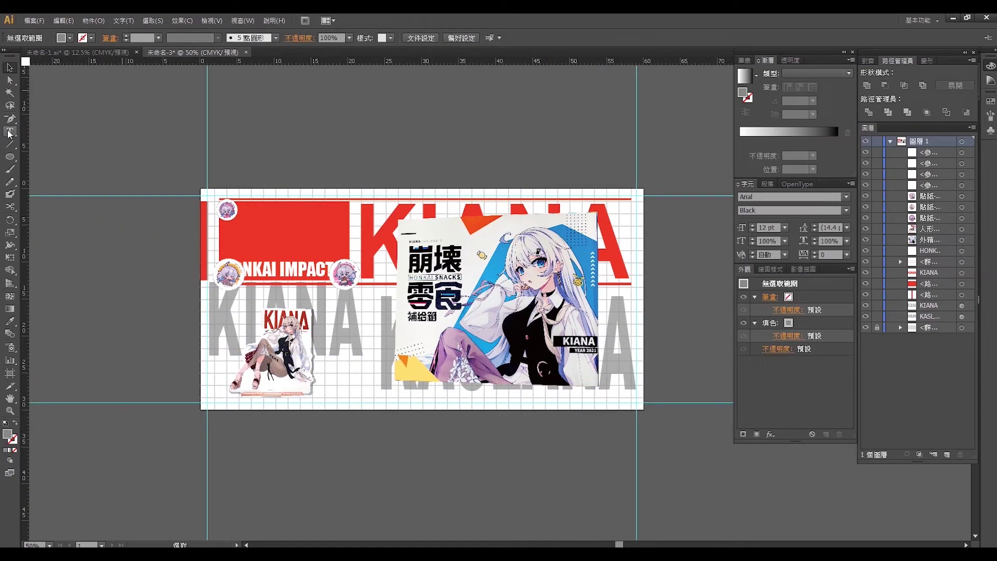
left_click(321, 136)
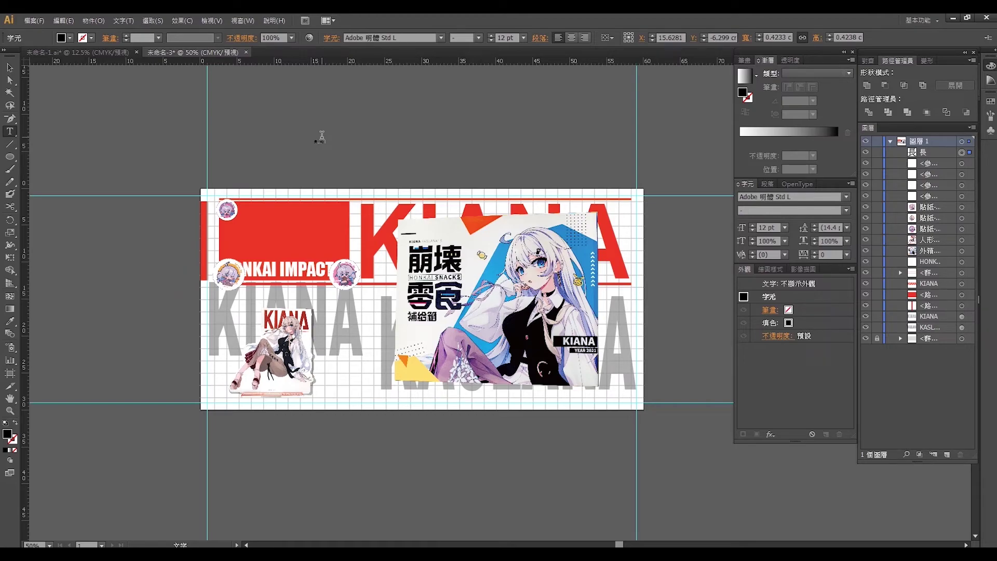
type("：18cm")
key("Escape")
left_click_drag(330, 149, 376, 148)
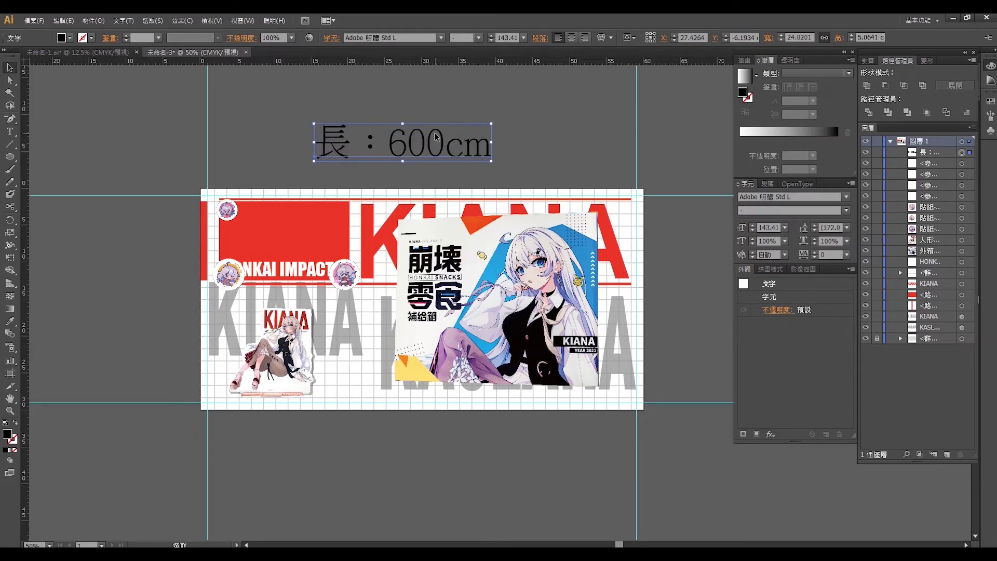
left_click_drag(375, 148, 484, 135)
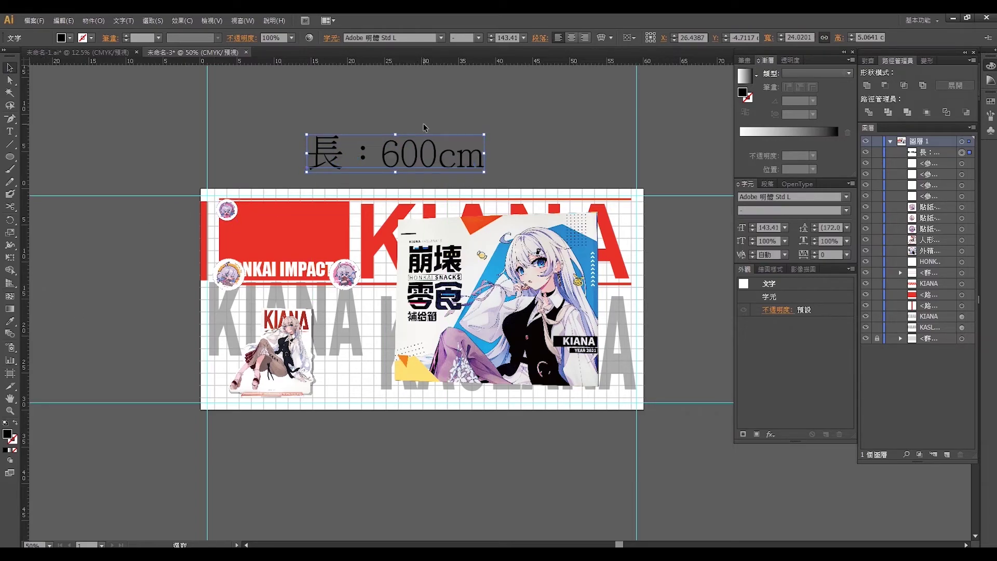
Step: Add the 高：300cm label right of the banner and scale it up
left_click_drag(532, 157, 399, 139)
key("t")
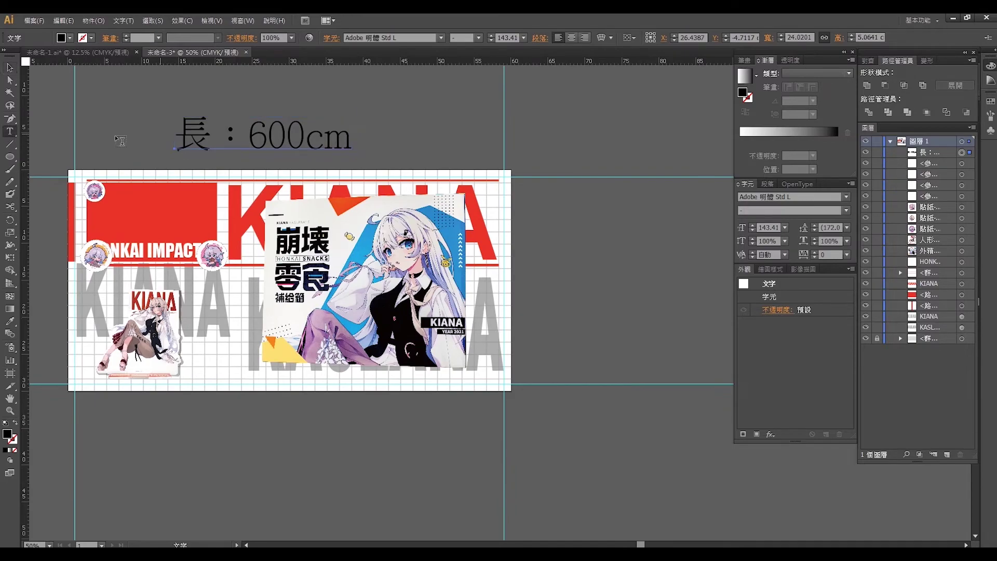
left_click(551, 240)
type("《")
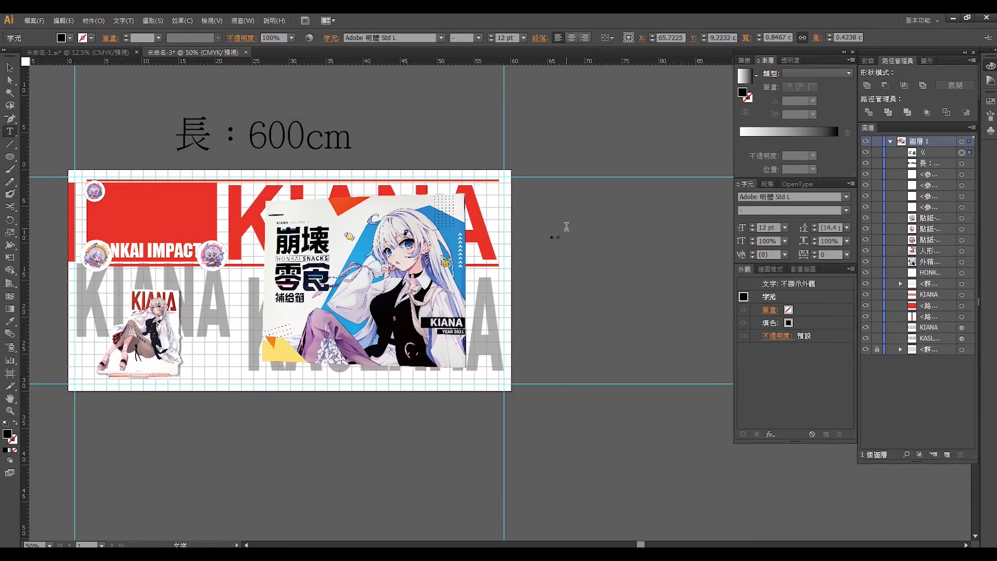
key("Return")
key("Escape")
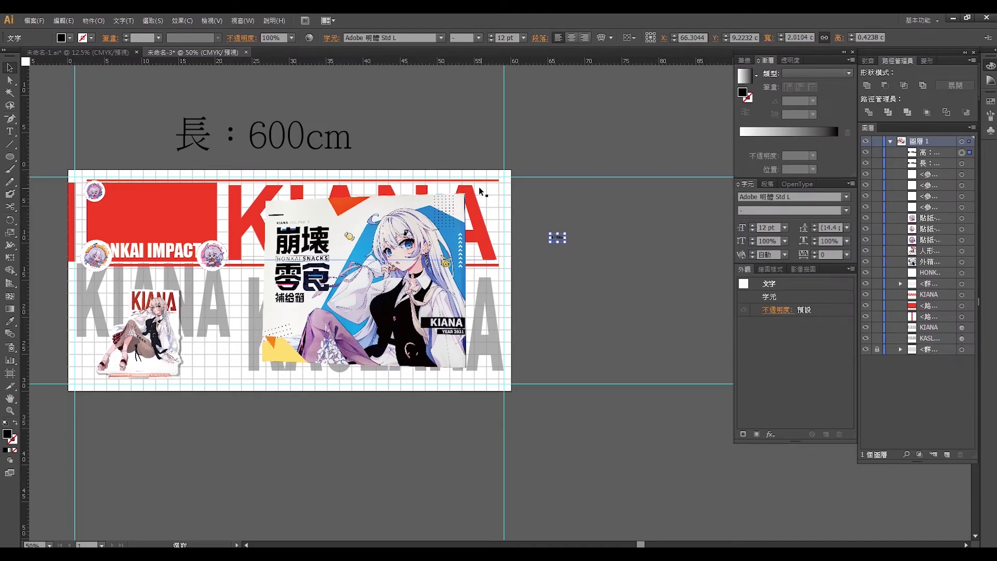
left_click_drag(566, 243, 667, 278)
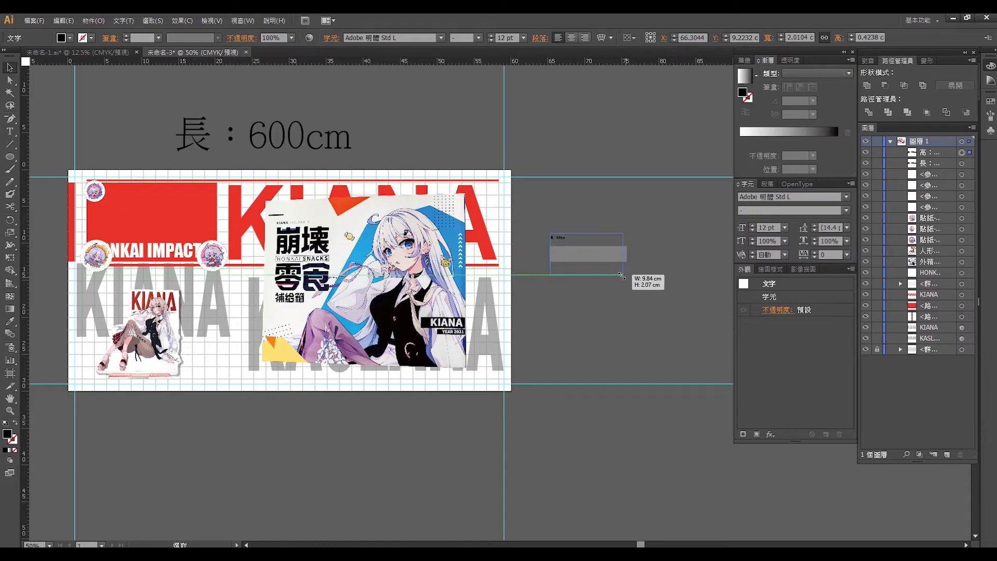
Step: Pan the view and repeatedly select the 高：300cm label to check its placement
left_click(642, 311)
left_click_drag(594, 338, 633, 348)
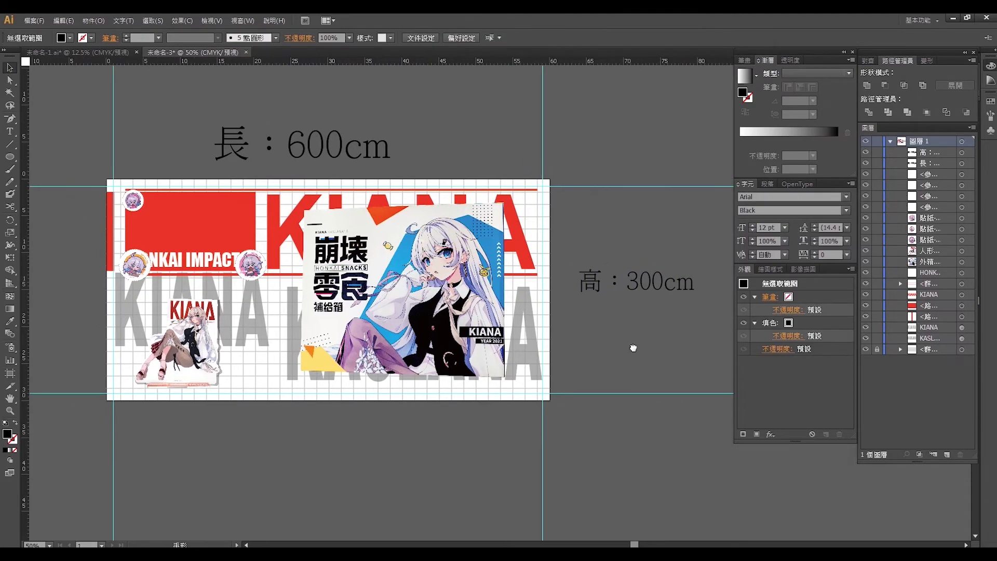
left_click_drag(629, 406, 652, 414)
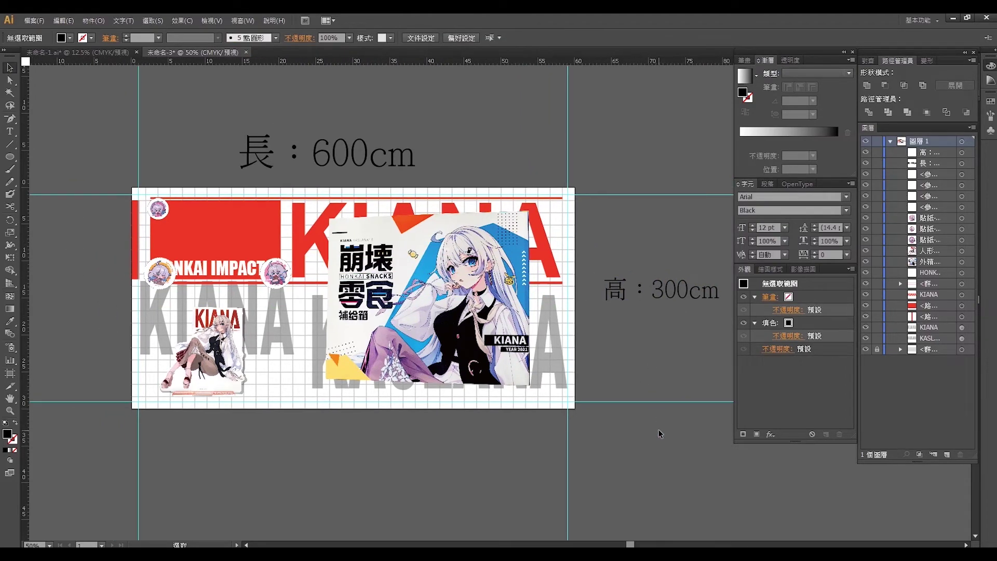
left_click_drag(612, 141, 612, 141)
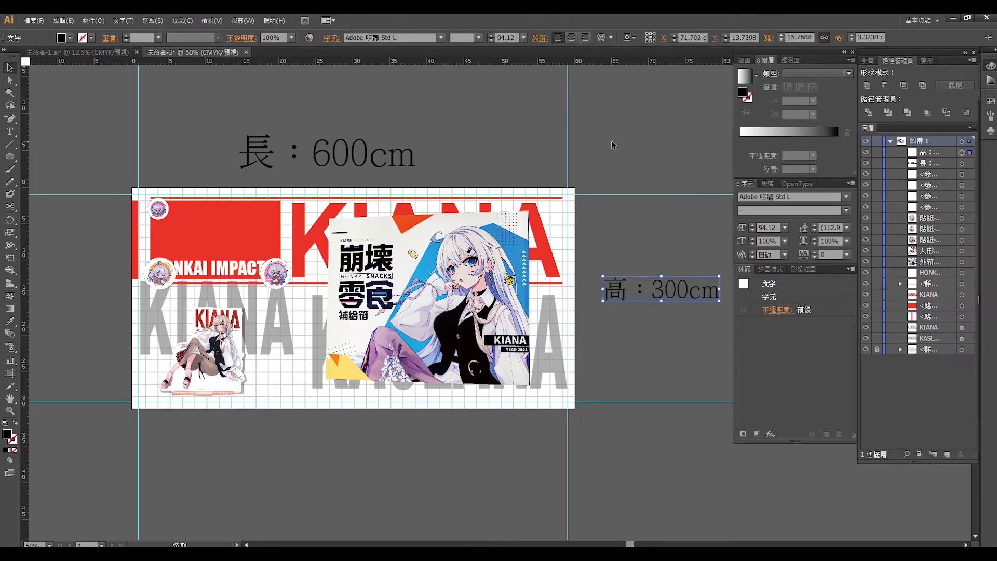
left_click_drag(654, 352, 701, 446)
left_click(691, 454)
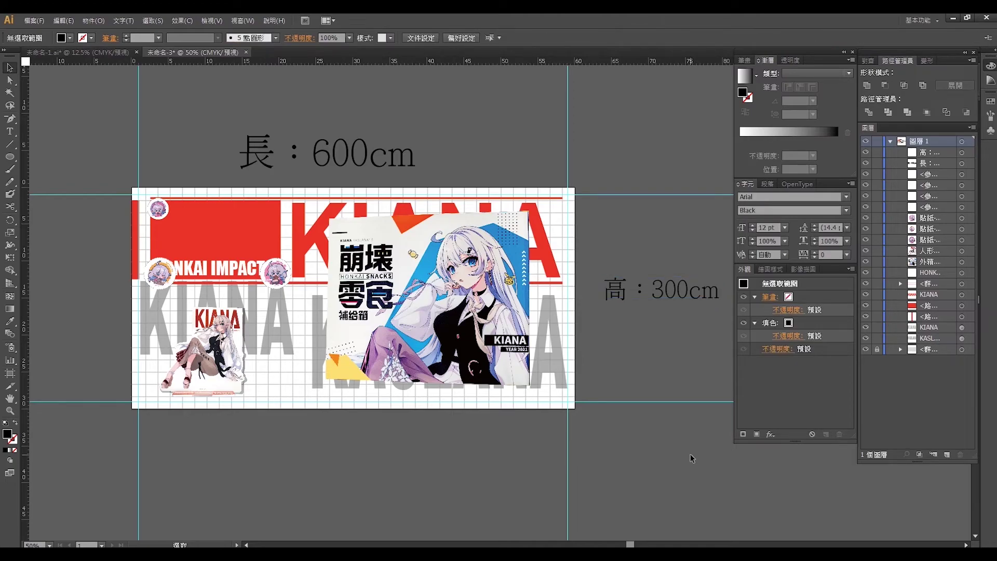
left_click_drag(647, 434, 604, 174)
left_click(660, 438)
left_click_drag(607, 141, 630, 290)
left_click(497, 172)
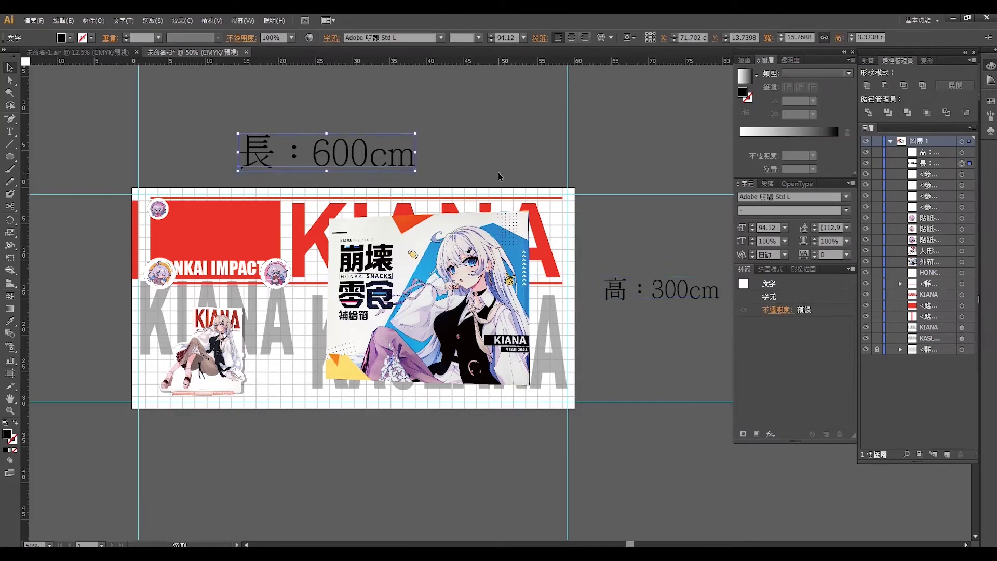
left_click(687, 300)
left_click_drag(697, 322, 613, 252)
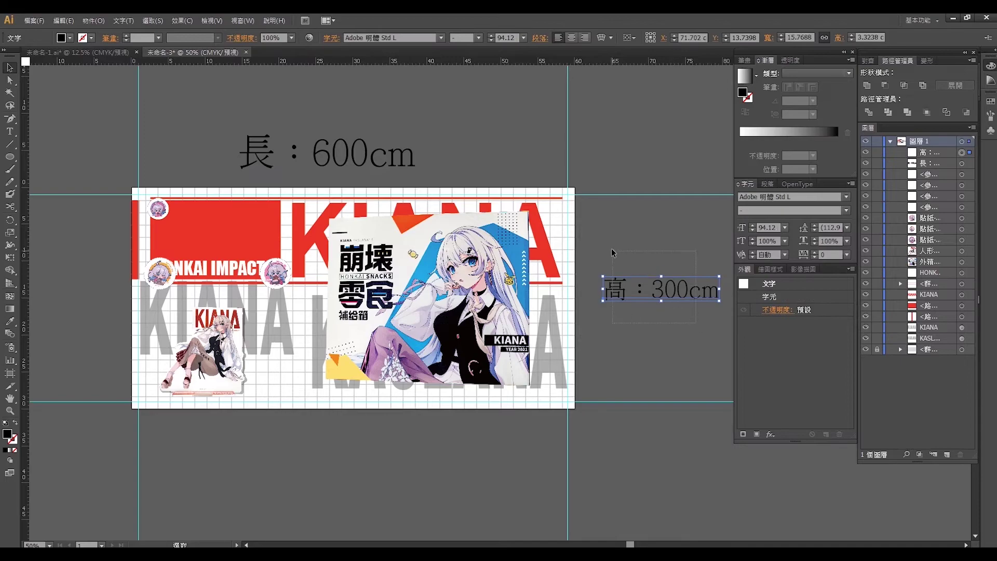
left_click(649, 230)
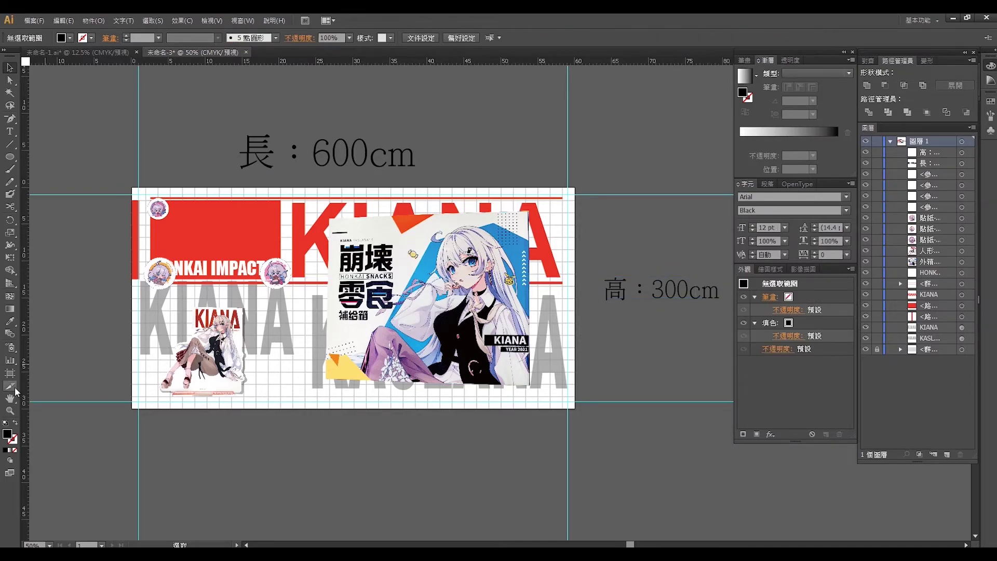
Step: Try moving the artboard, undo the move, and leave artboard editing
left_click(9, 373)
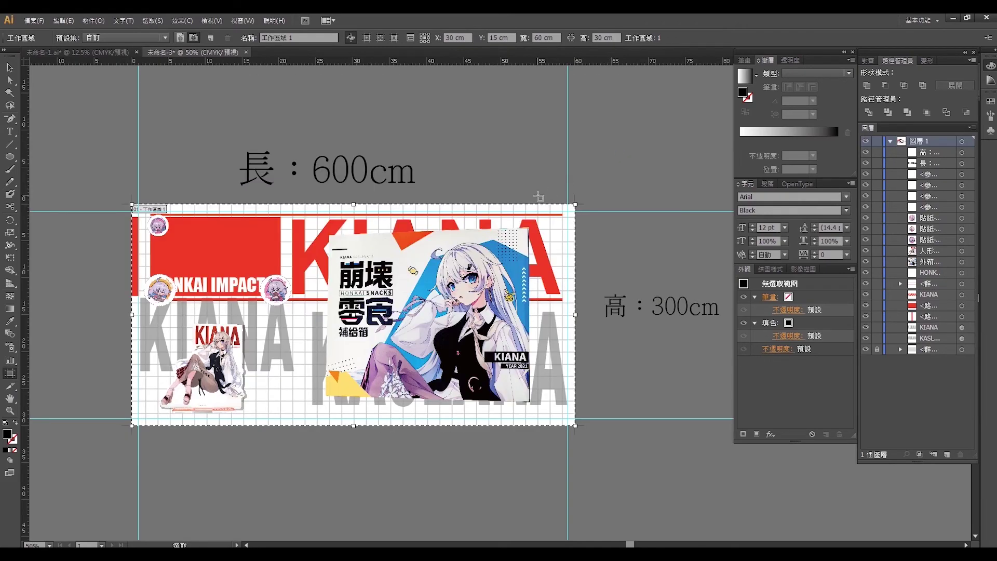
scroll(491, 254, "down", 1)
scroll(491, 254, "down", 1)
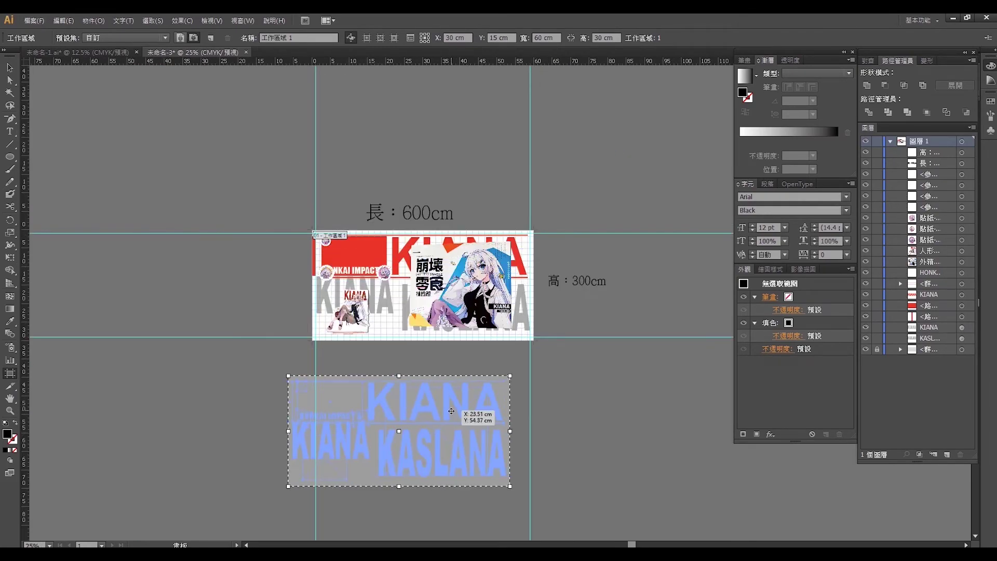
left_click_drag(477, 251, 454, 394)
key("ctrl+z")
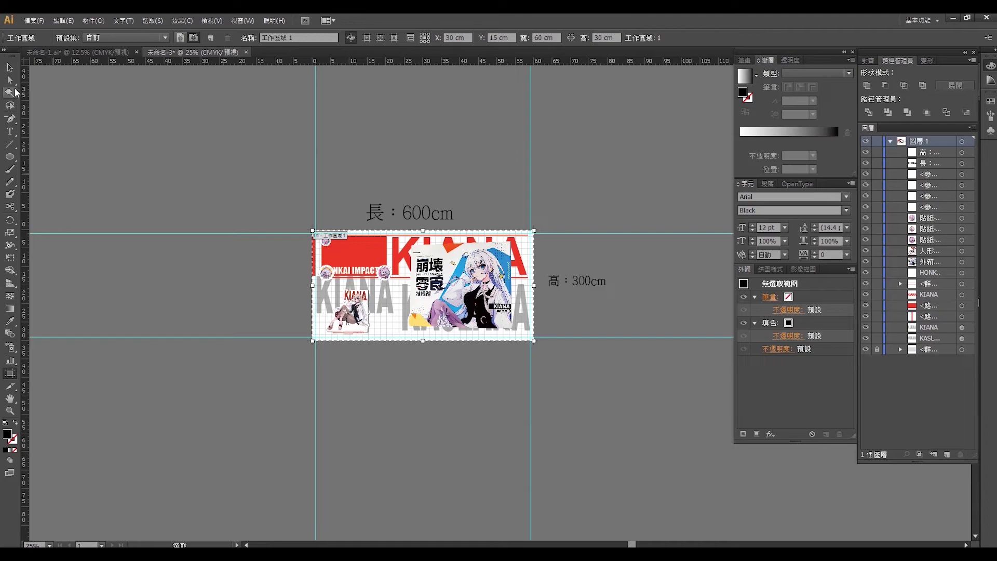
left_click(9, 68)
left_click(41, 19)
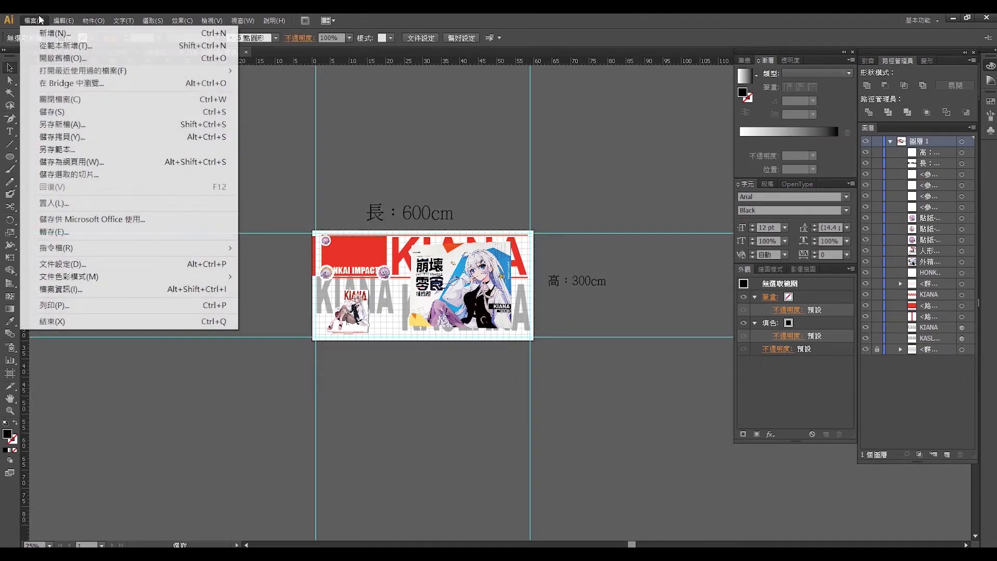
Step: Start an export with folder 28, copied from File Explorer, as destination
left_click(78, 232)
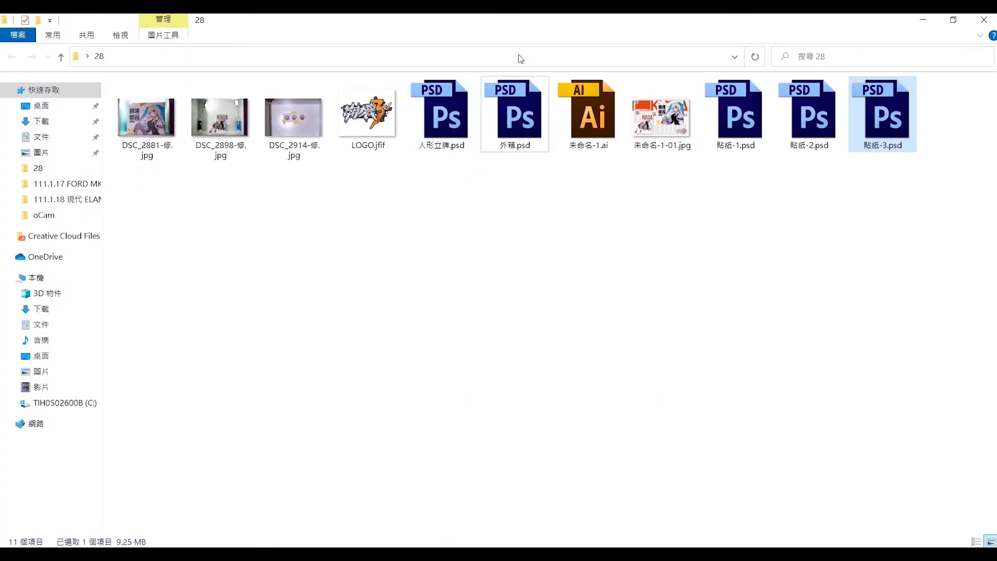
left_click(520, 54)
key("ctrl+c")
key("alt+Tab")
key("ctrl+v")
left_click(661, 372)
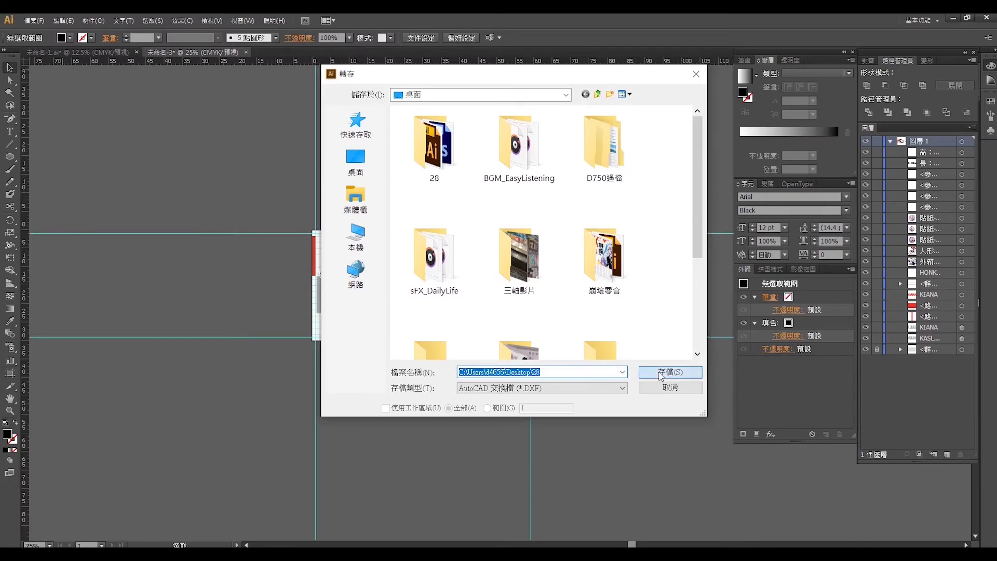
Step: Export the artboard as JPEG 未命名-3-01.jpg with RGB colour mode
left_click(576, 388)
left_click(498, 430)
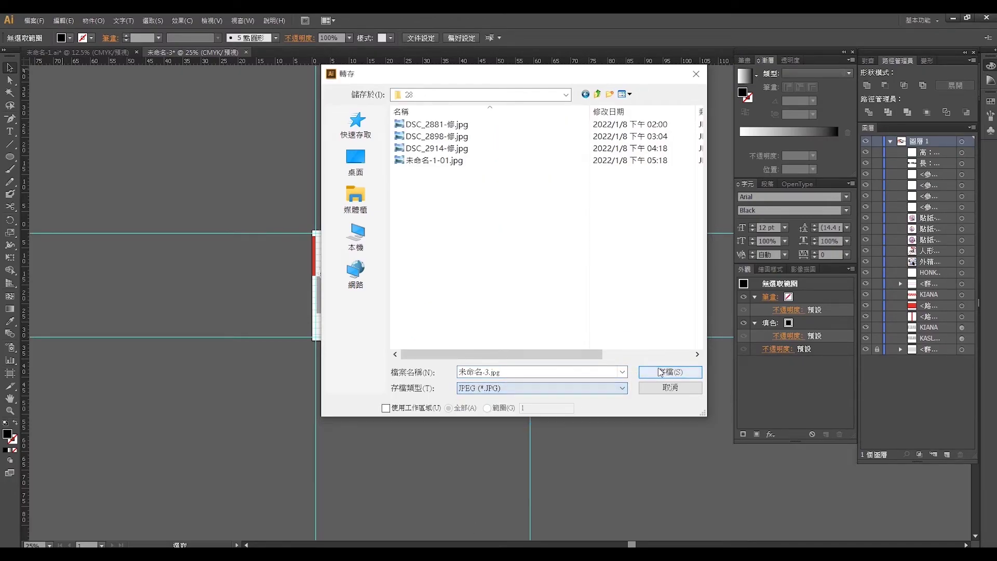
left_click(397, 410)
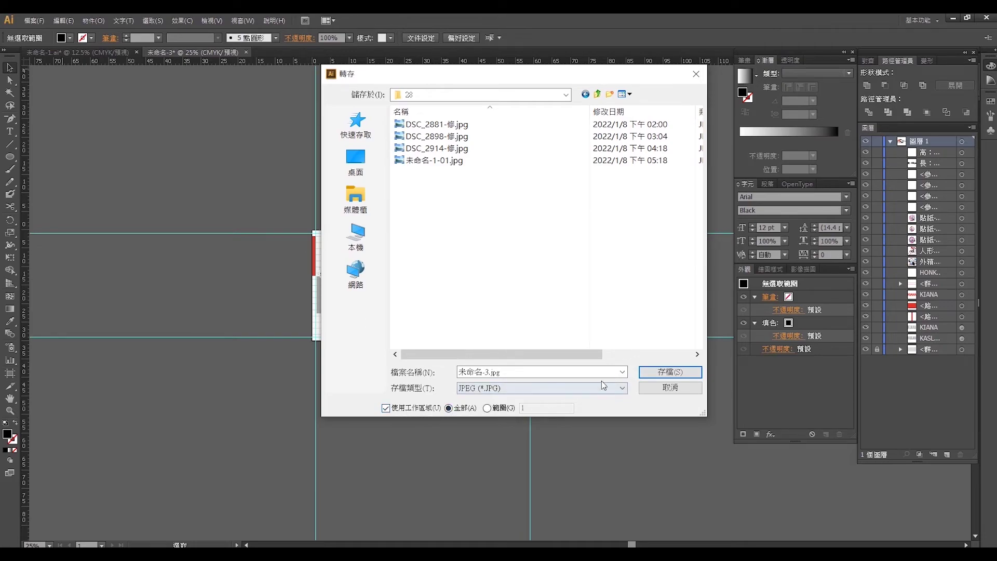
left_click(670, 373)
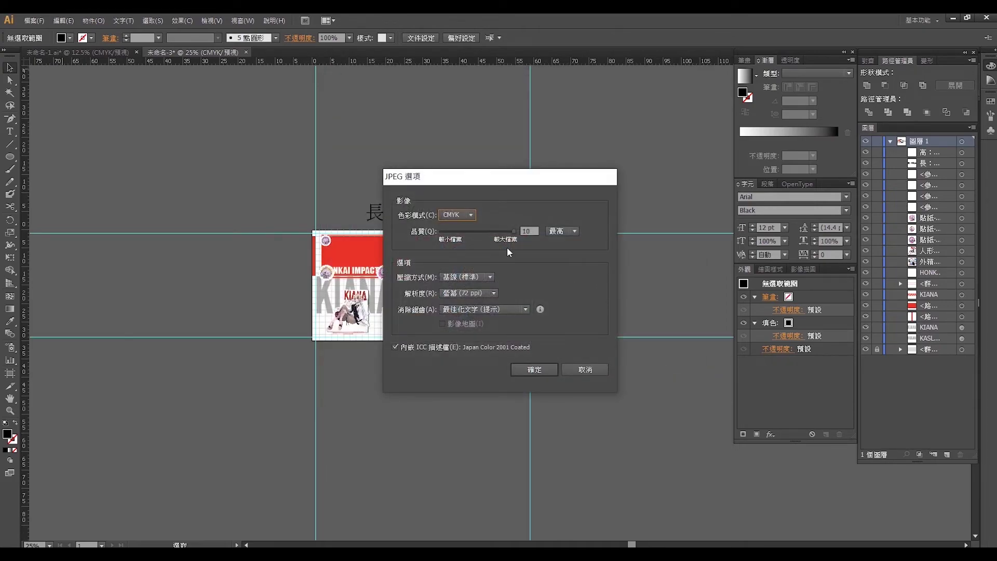
key("Up")
left_click(537, 371)
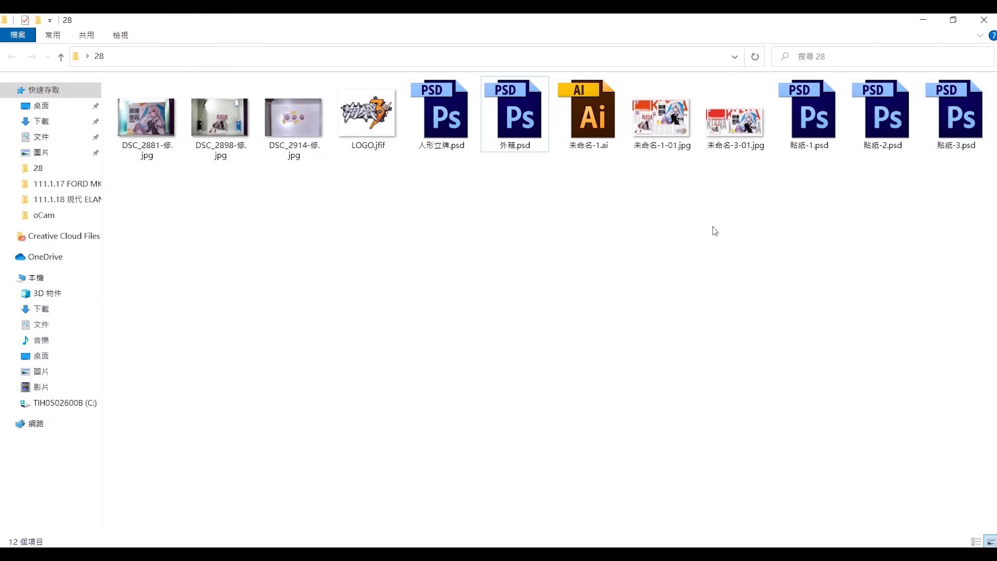
Step: Preview 未命名-3-01.jpg in Windows Photo Viewer, then return to Illustrator
left_click(745, 153)
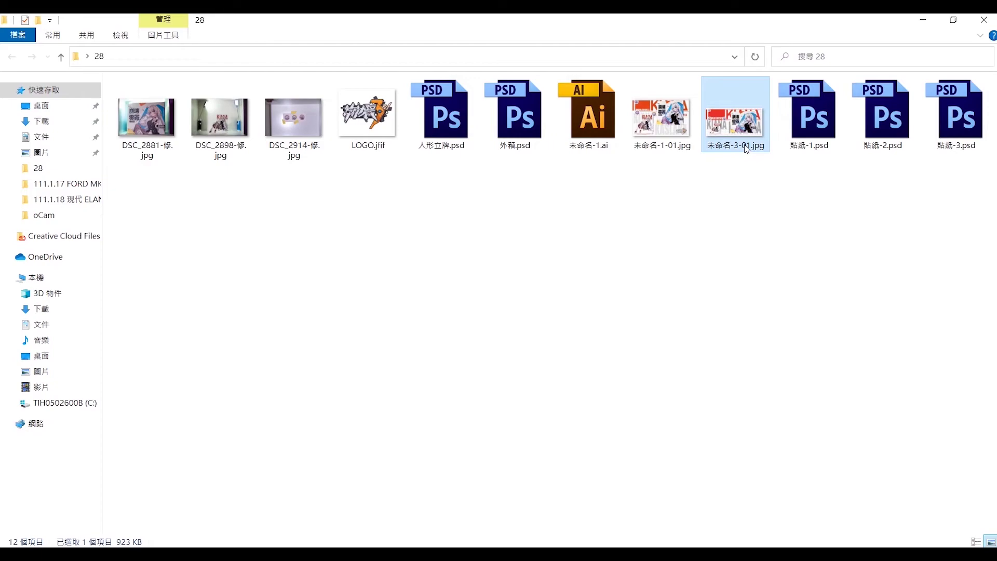
double_click(746, 147)
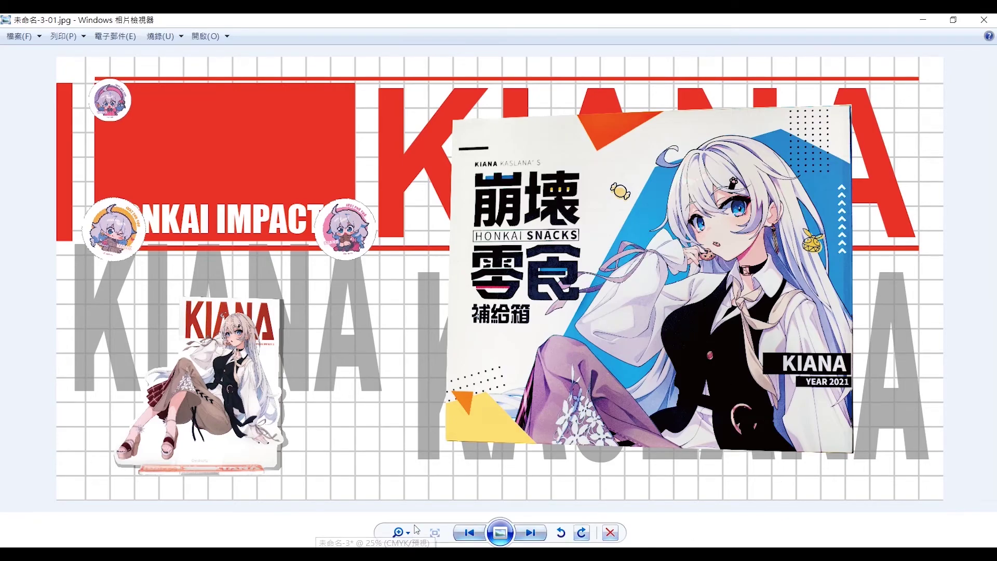
left_click(389, 545)
Step: Hide and re-show the guides, then check the 600cm and 300cm labels
right_click(625, 154)
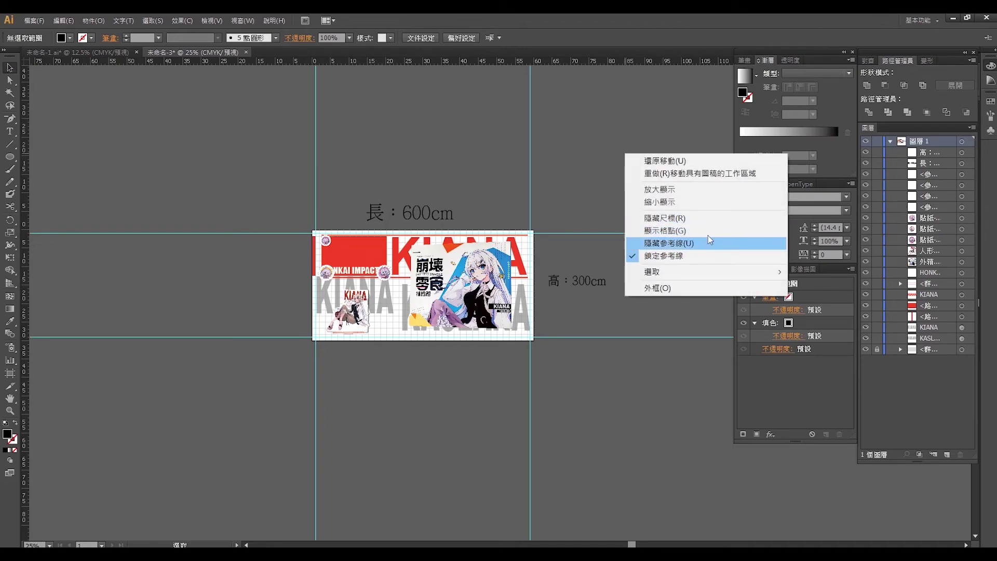
left_click(691, 253)
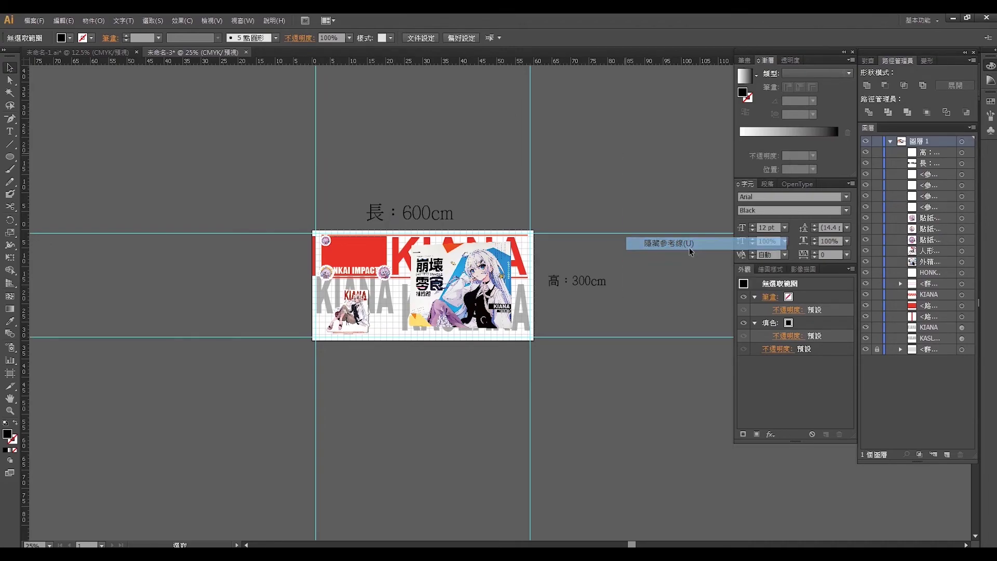
right_click(610, 156)
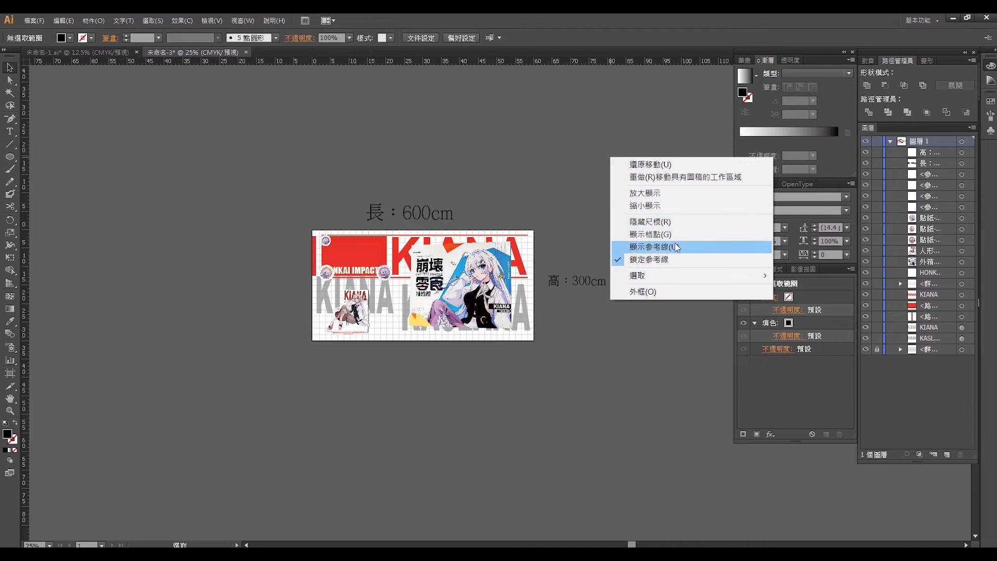
left_click(655, 247)
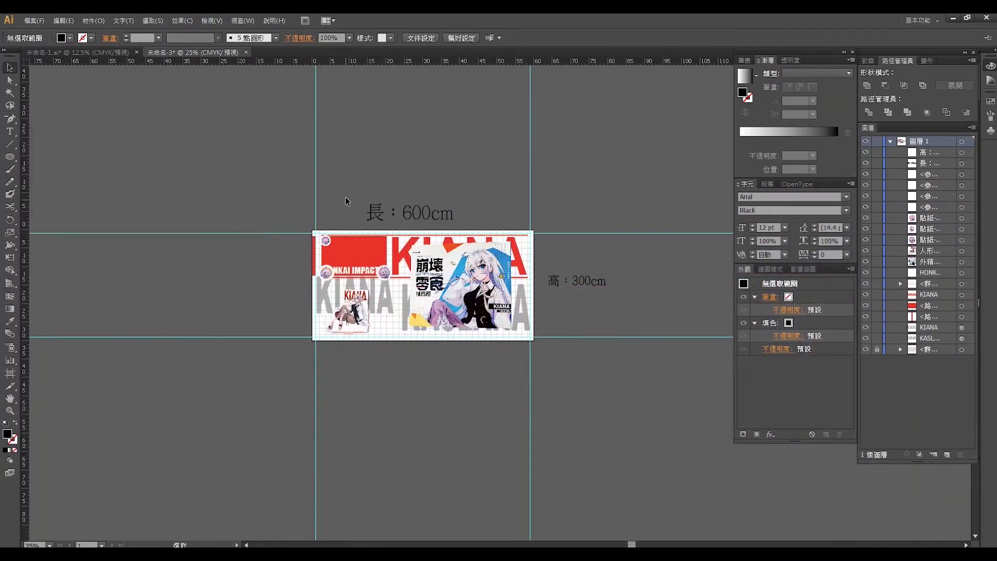
left_click_drag(344, 197, 470, 229)
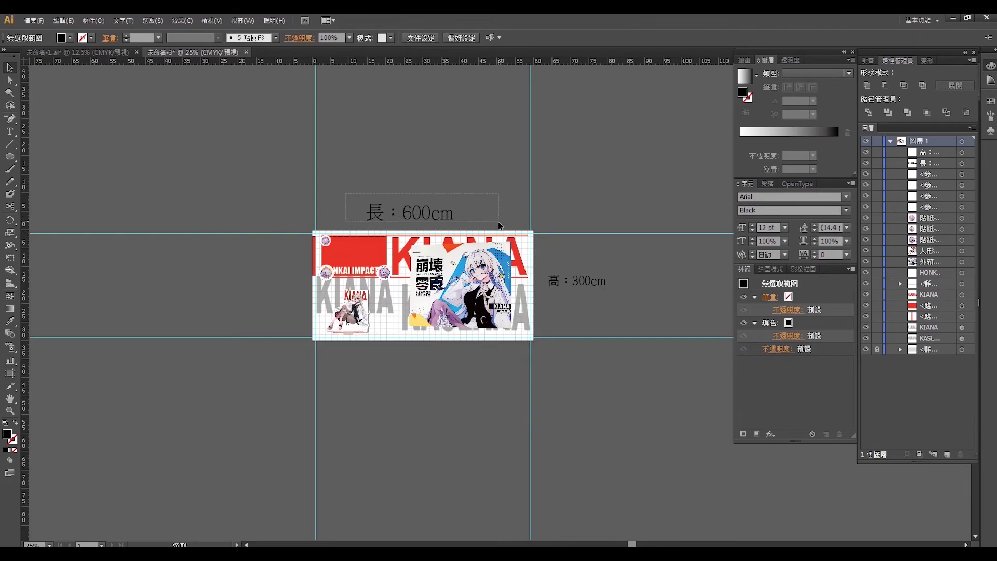
left_click(552, 263)
left_click(622, 258)
Step: Type the 包繩打洞 note as a new text object
left_click(10, 133)
left_click(357, 167)
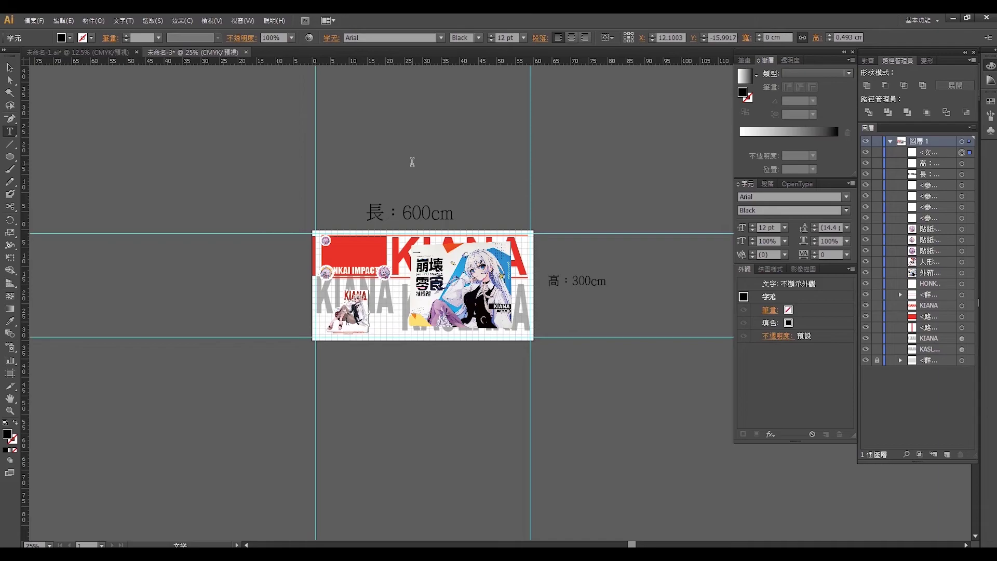
type("1")
type("00")
type("  ㄅ")
key("Down")
key("Down")
key("Up")
key("Escape")
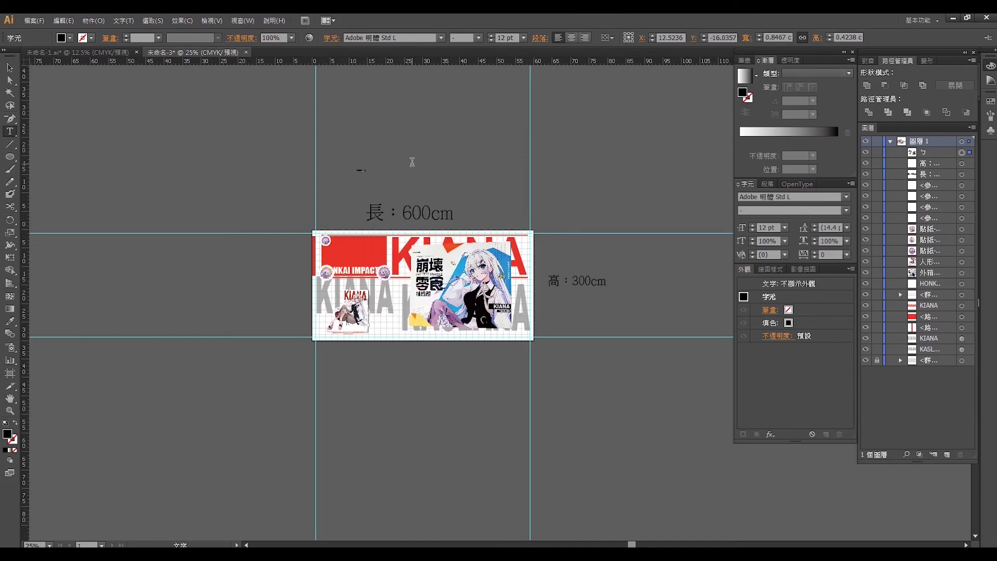
key("Down")
key("Down")
key("Up")
key("Escape")
left_click(4, 65)
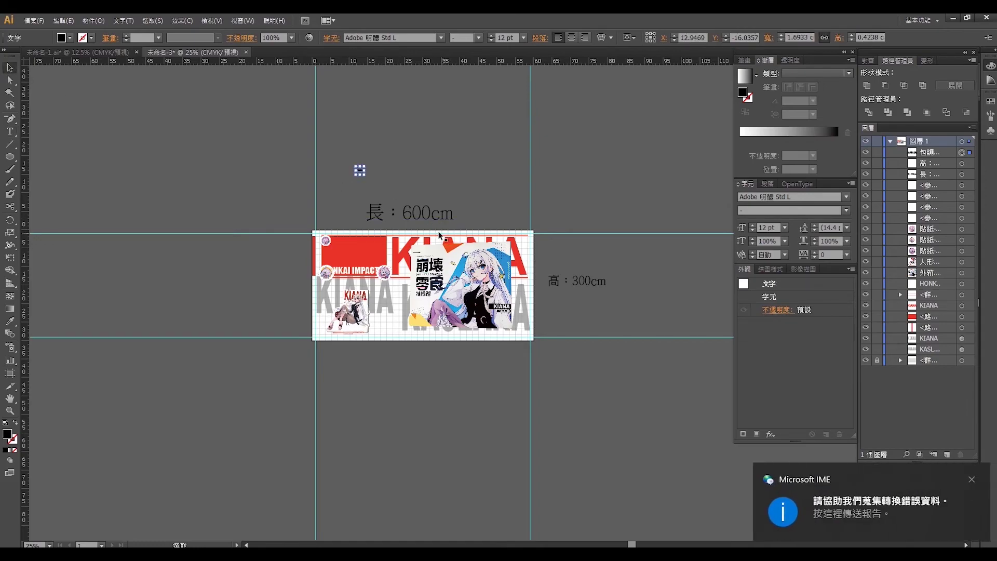
Step: Enlarge the 包繩打洞 note and place it below the artboard
mouse_move(368, 165)
left_mouse_down()
mouse_move(406, 153)
mouse_move(528, 182)
left_mouse_up()
left_click_drag(479, 156, 457, 377)
left_click(481, 407)
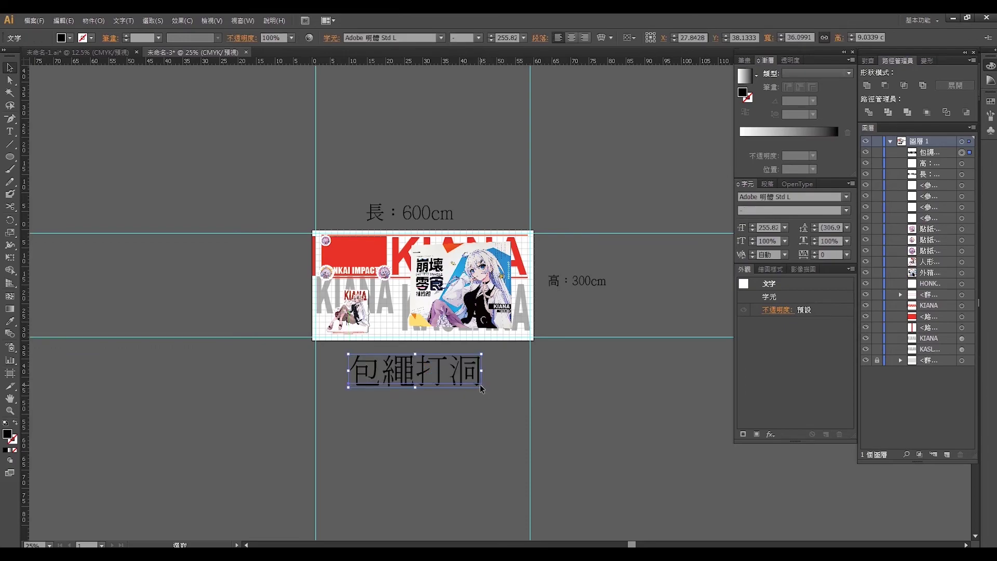
mouse_move(482, 387)
left_mouse_down()
mouse_move(490, 383)
mouse_move(433, 375)
left_mouse_up()
left_click(453, 406)
key("ctrl+plus")
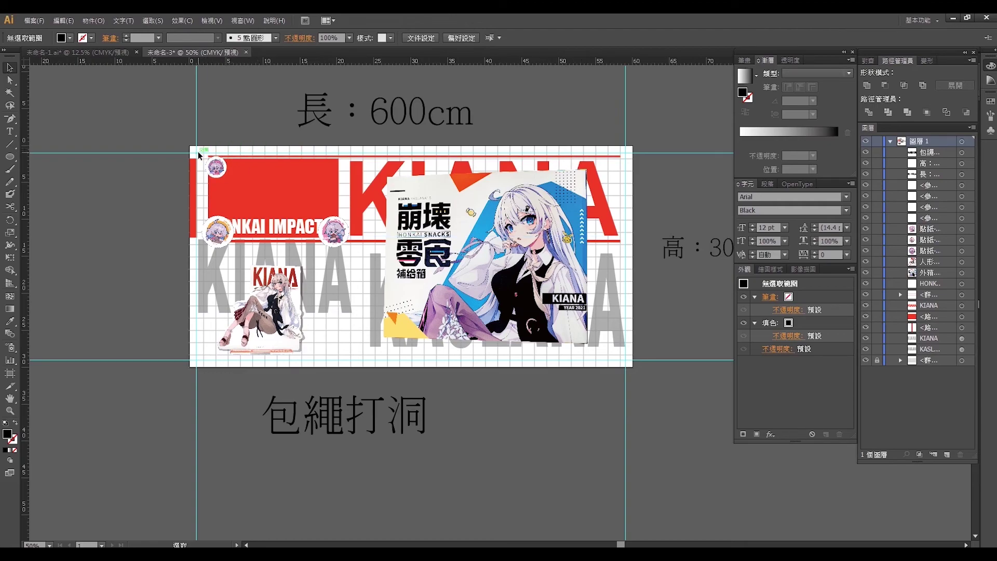
Step: Nudge the note right and insert 四 after 繩
left_click_drag(343, 416, 364, 416)
left_click(470, 379)
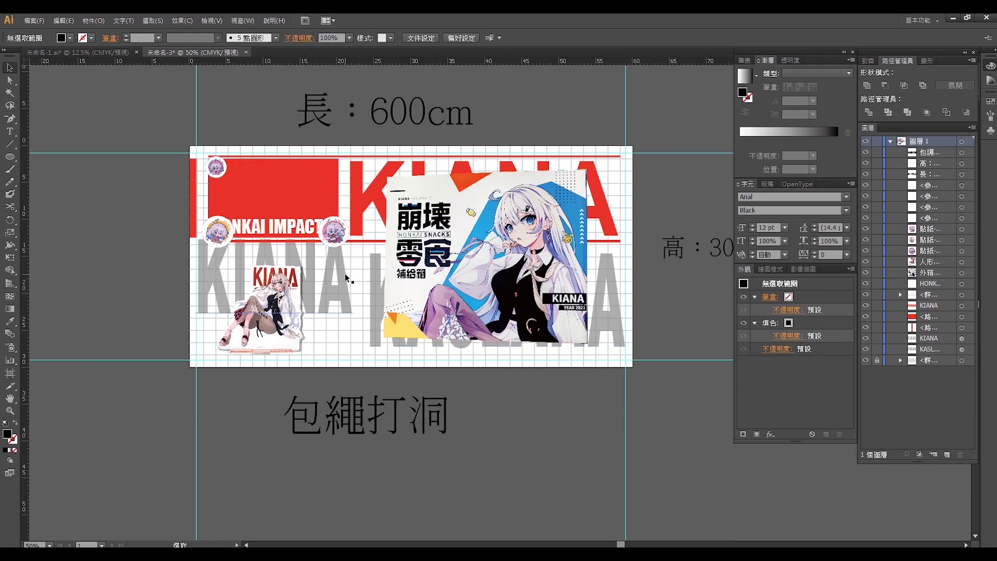
left_click(10, 131)
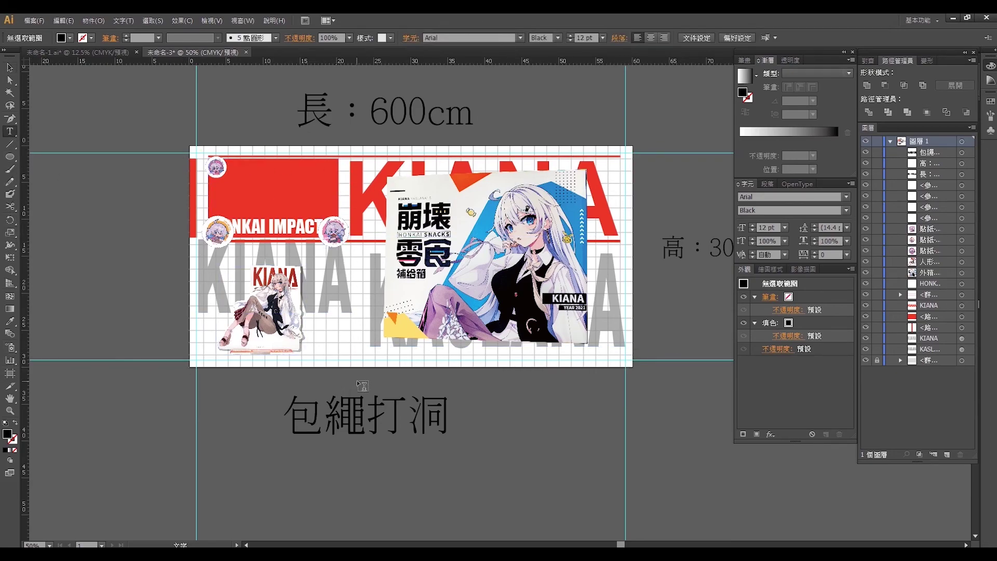
left_click(365, 405)
type("n4")
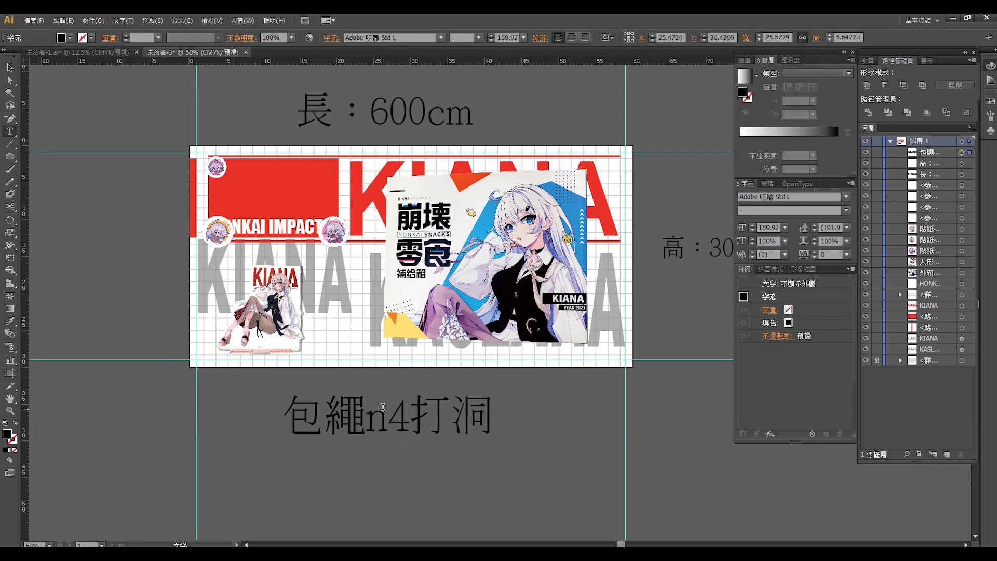
key("BackSpace")
key("BackSpace")
type("mn")
key("BackSpace")
key("BackSpace")
type("n4")
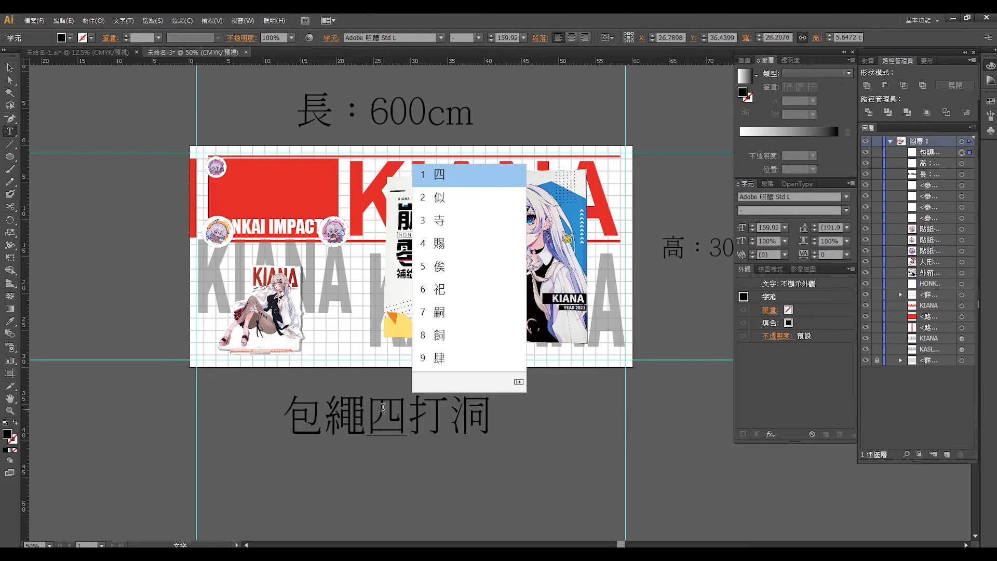
key("Escape")
Step: Add 角 so the note reads 包繩四角打洞, then shift it slightly left
type("rul3")
key("Down")
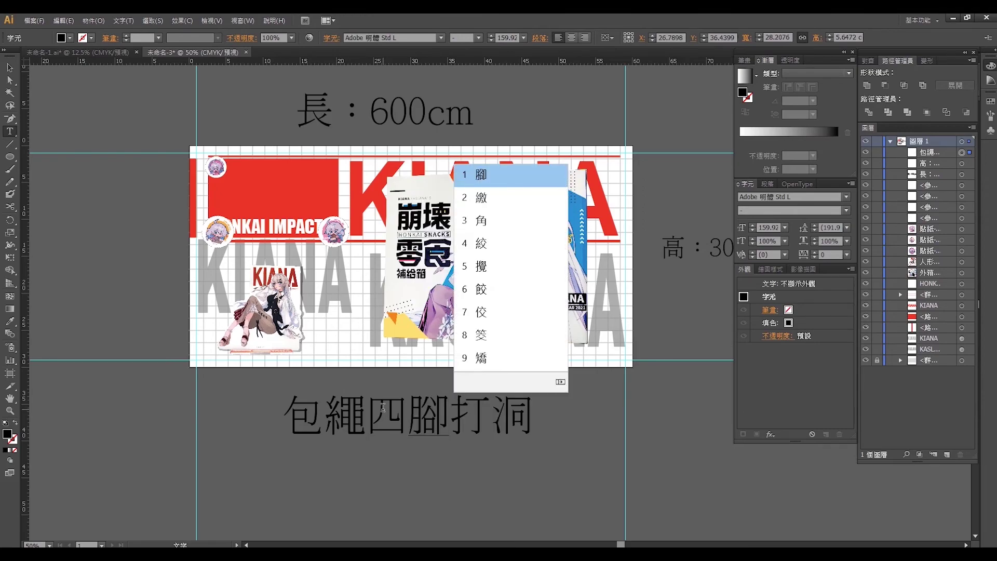
key("Down")
key("Down")
key("Return")
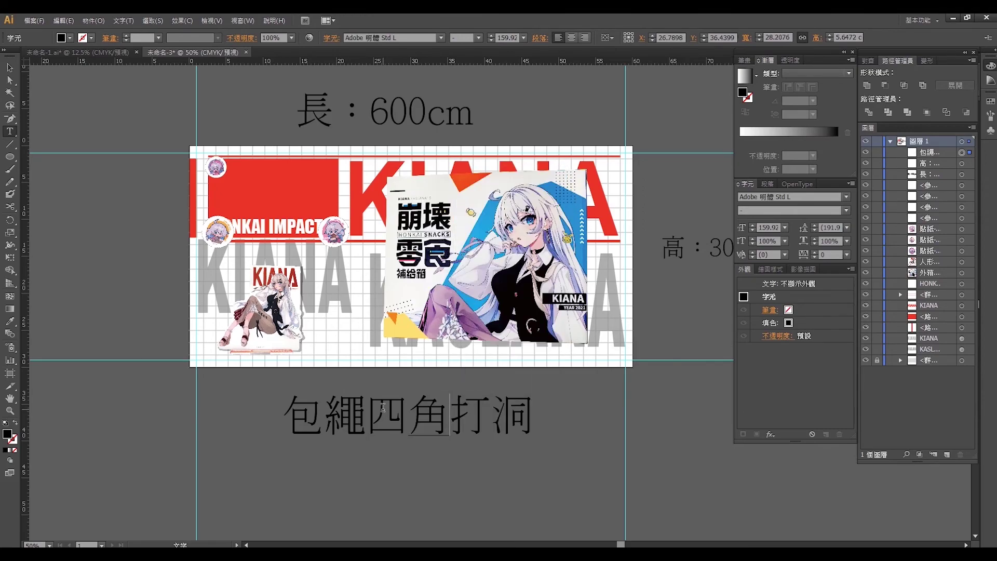
key("Escape")
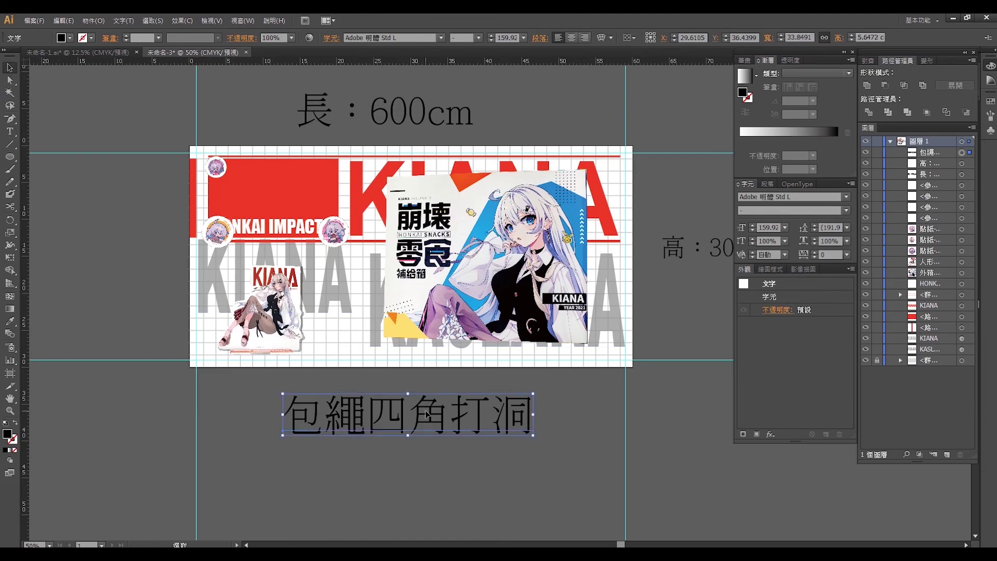
left_click_drag(426, 414, 416, 414)
left_click(491, 453)
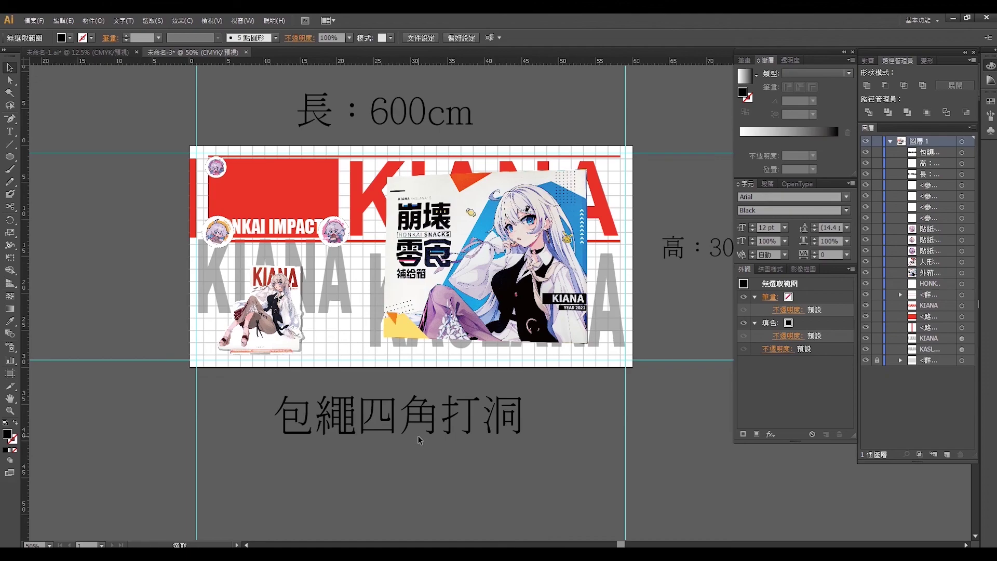
Step: Select the whole banner with its 600cm, 300cm and 包繩四角打洞 labels
key("ctrl+a")
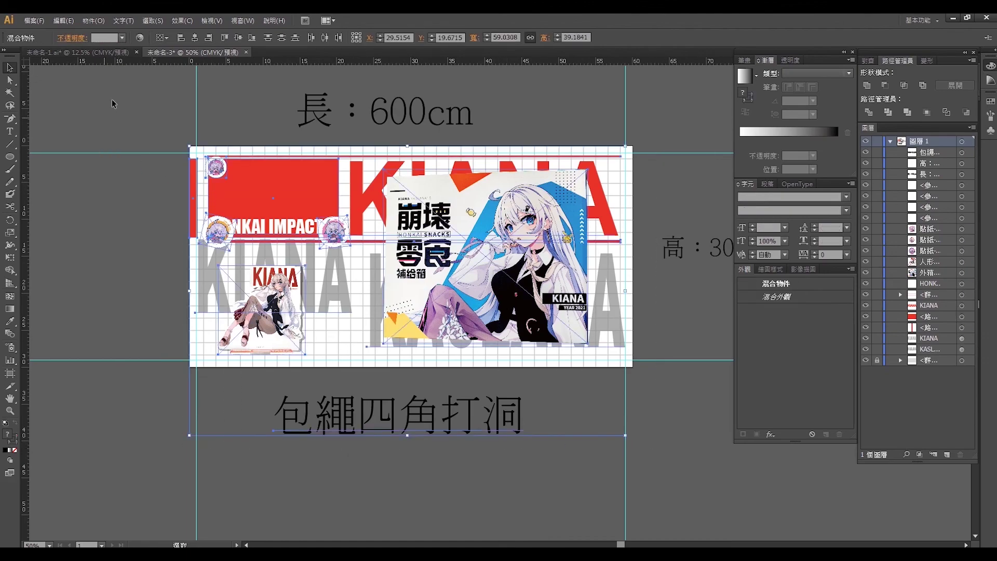
left_click(732, 448)
left_click_drag(730, 483, 169, 95)
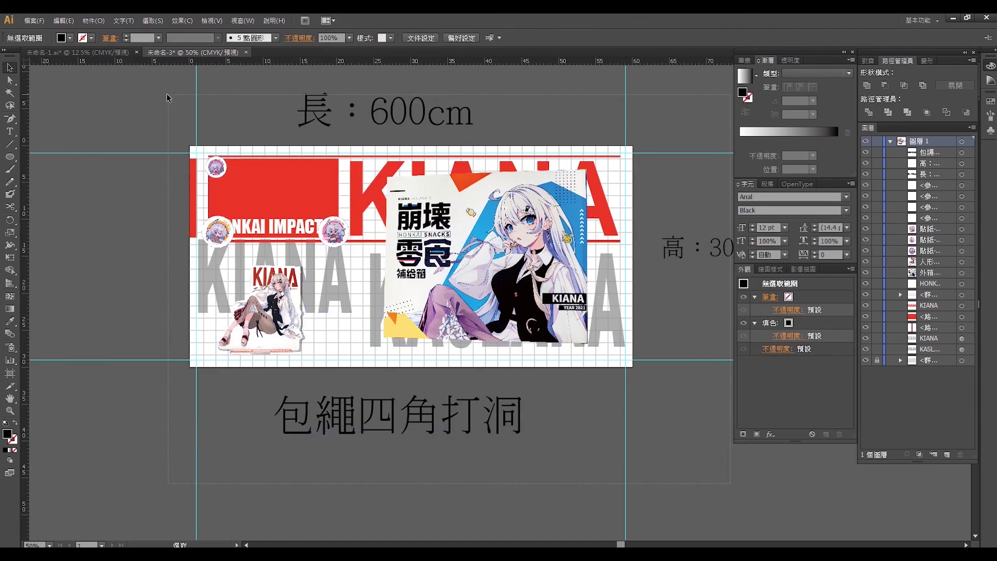
mouse_move(169, 95)
left_mouse_down()
mouse_move(689, 413)
mouse_move(702, 480)
left_mouse_up()
left_click(707, 476)
scroll(151, 157, "up", 2)
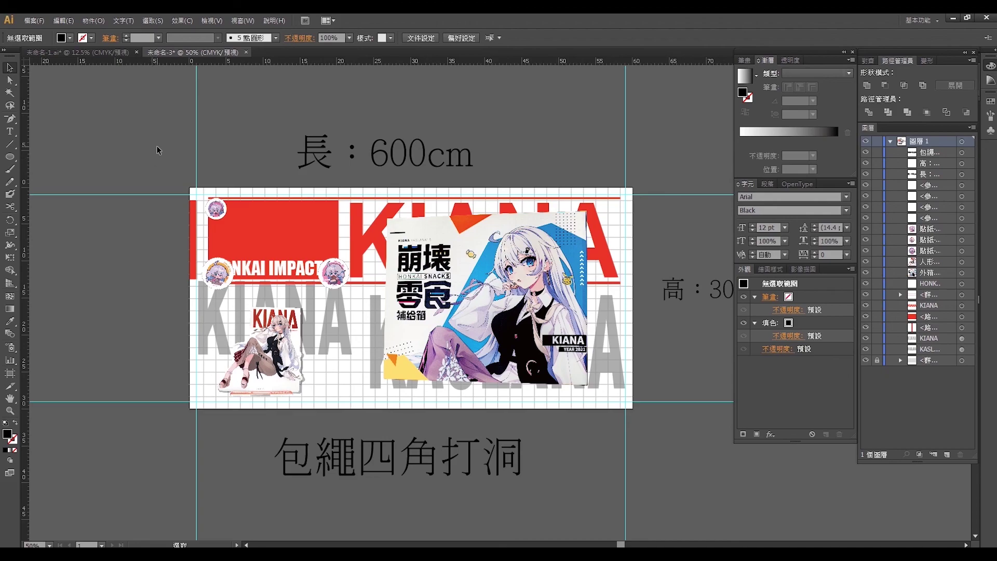
left_click(439, 373)
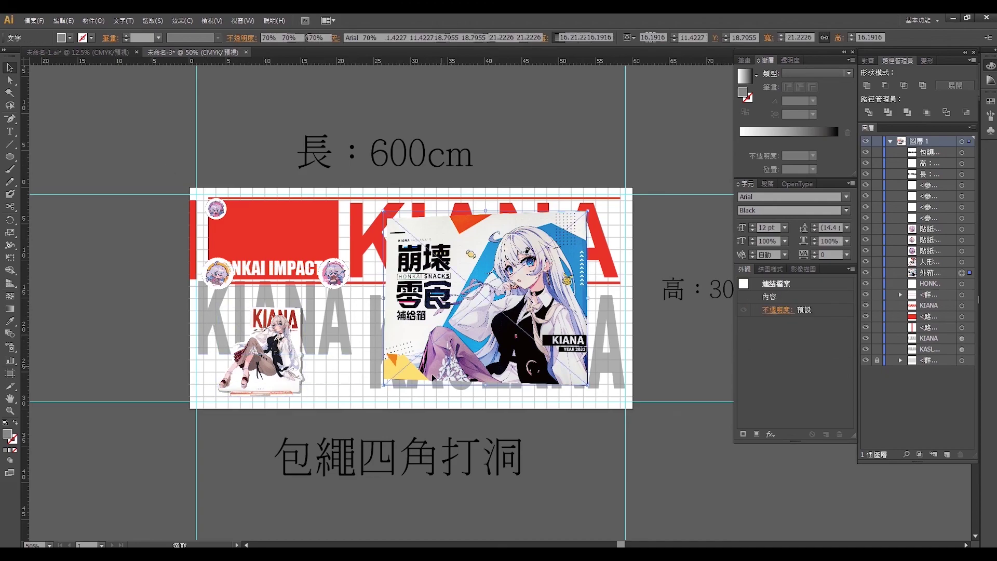
left_click(156, 289)
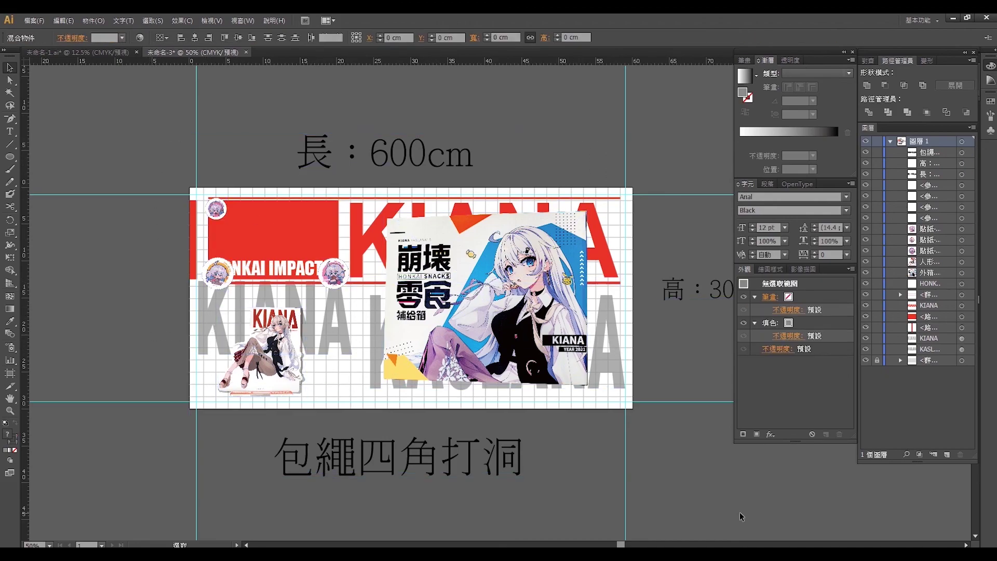
key("ctrl+a")
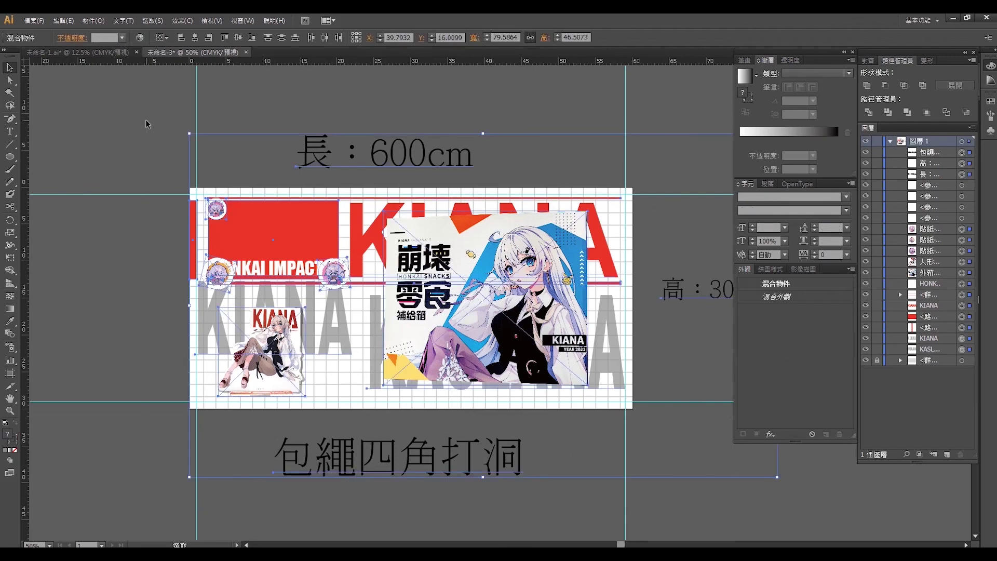